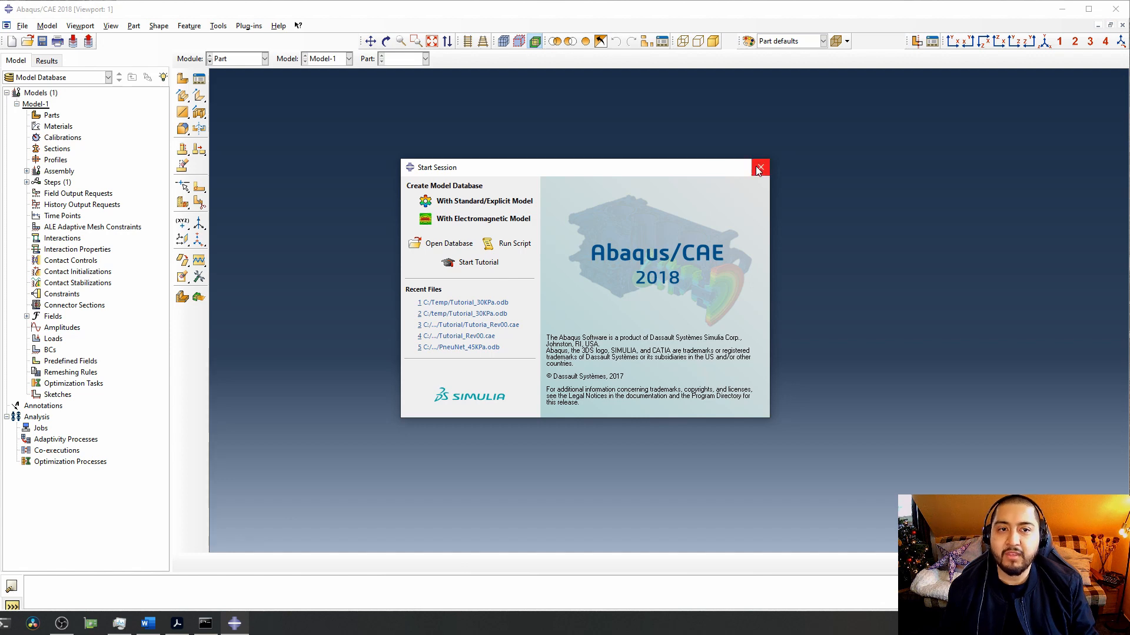
# Create a new model database with a Standard/Explicit model.
pyautogui.moveTo(677, 172); pyautogui.dragTo(693, 160)
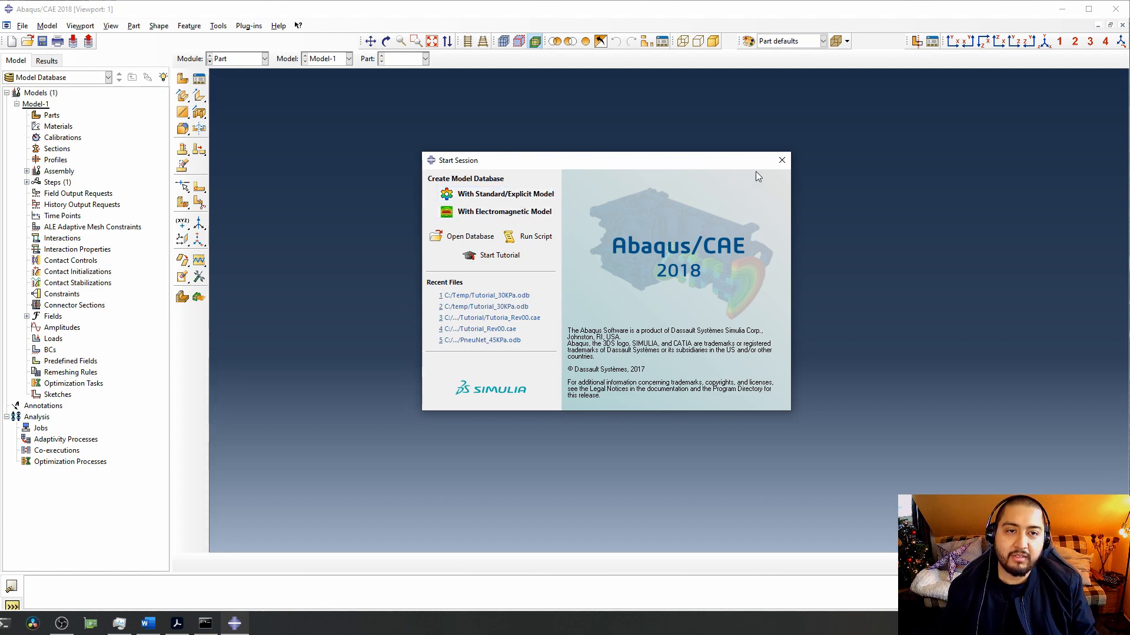
pyautogui.moveTo(713, 162); pyautogui.dragTo(676, 168)
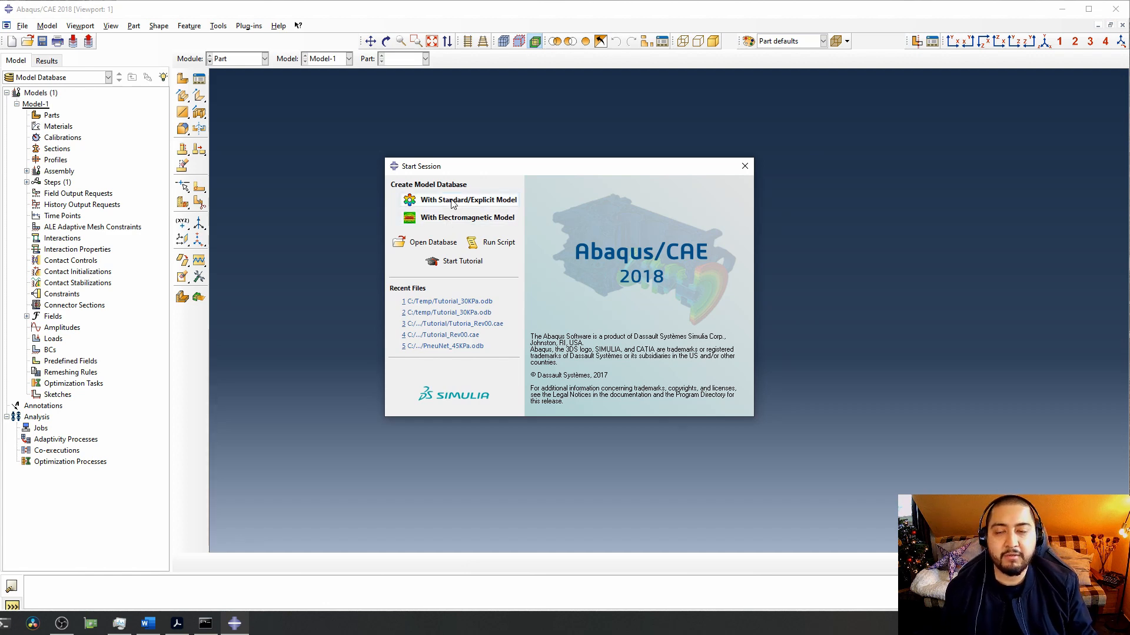
pyautogui.click(481, 204)
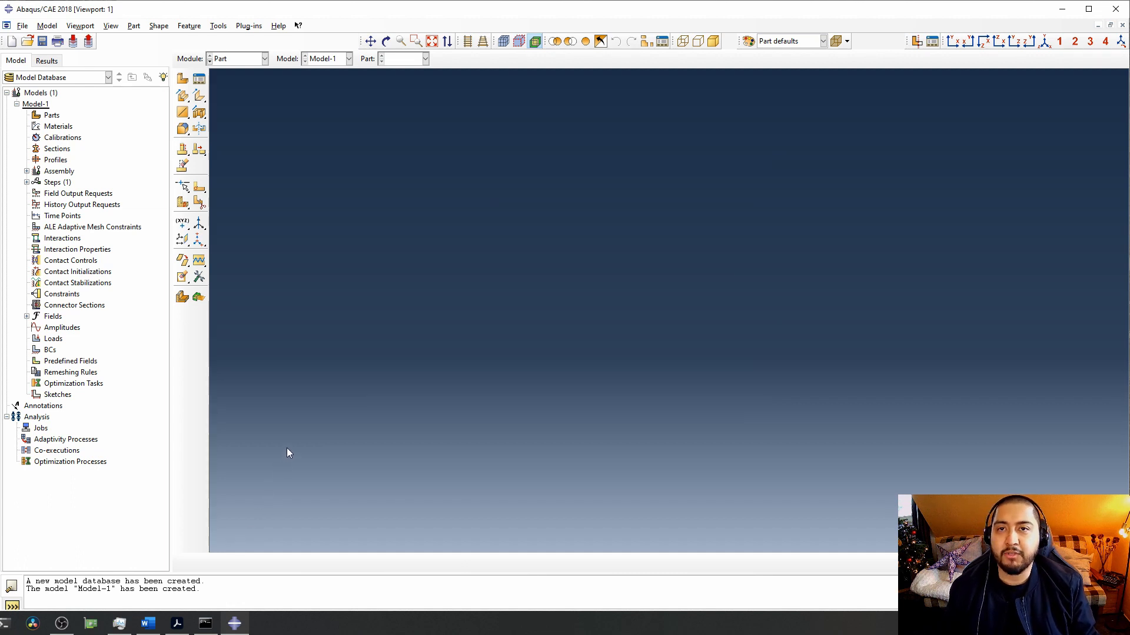
# Review the attributes of Model-1 and close them without making changes.
pyautogui.click(43, 105)
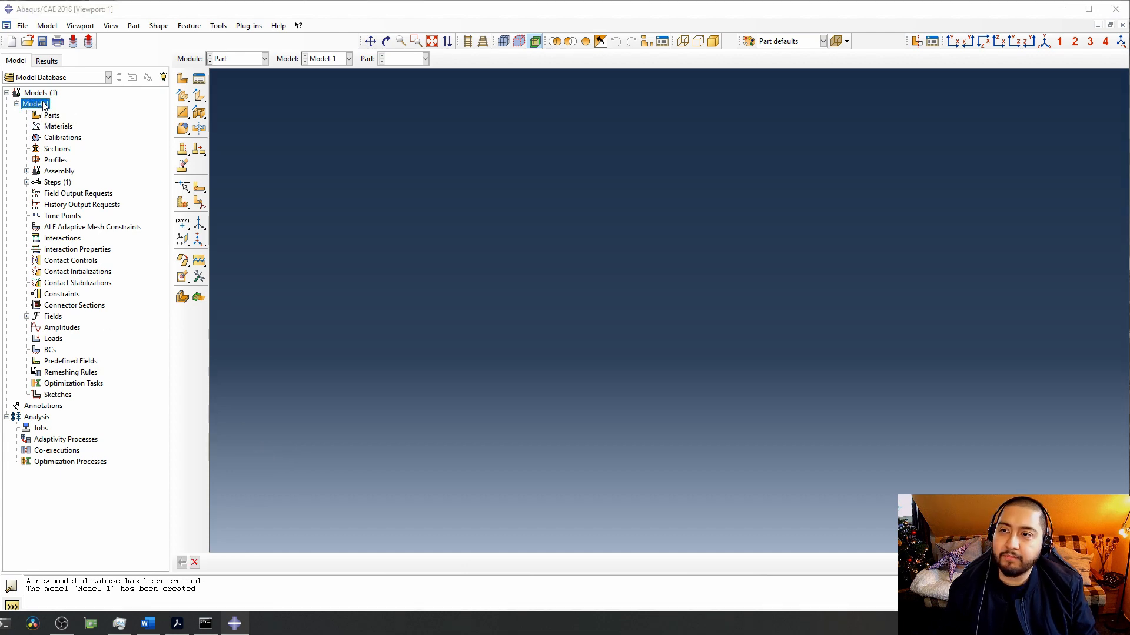
pyautogui.doubleClick(44, 105)
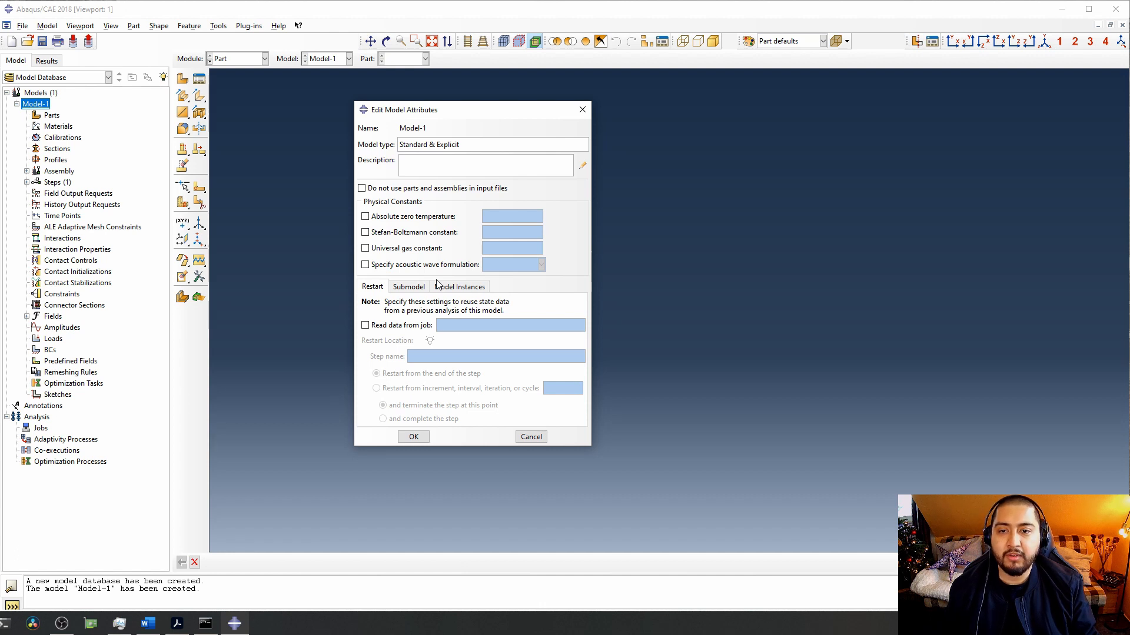
pyautogui.click(532, 437)
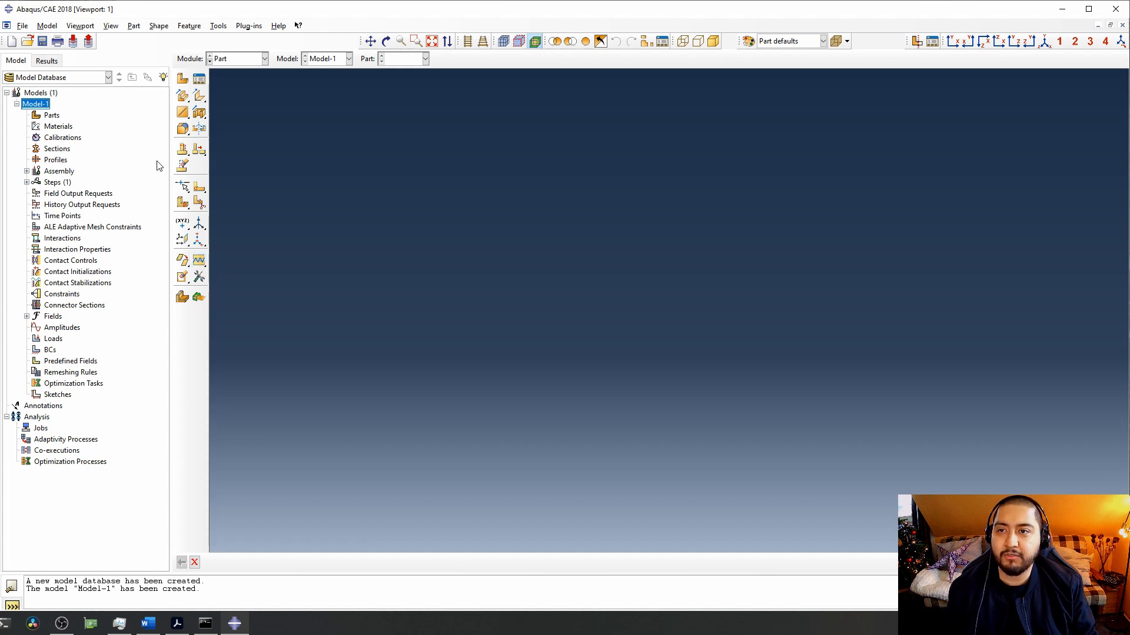
# Start choosing a new work directory and browse from the home folder to Desktop, Youtube PneuNets, Tutorial.
pyautogui.click(26, 27)
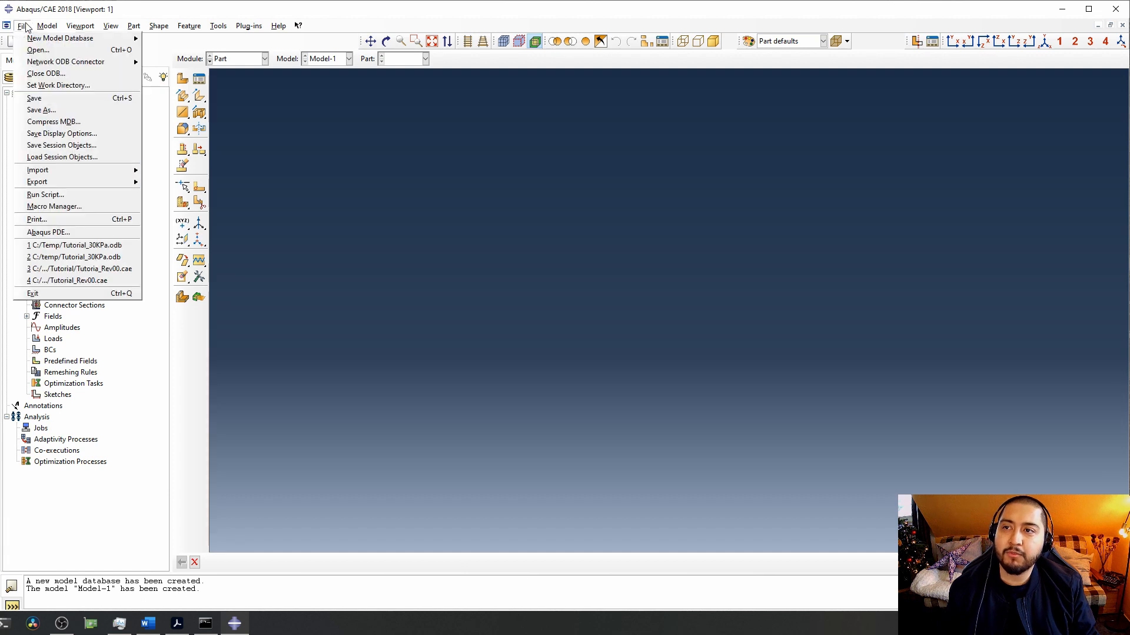
pyautogui.click(54, 85)
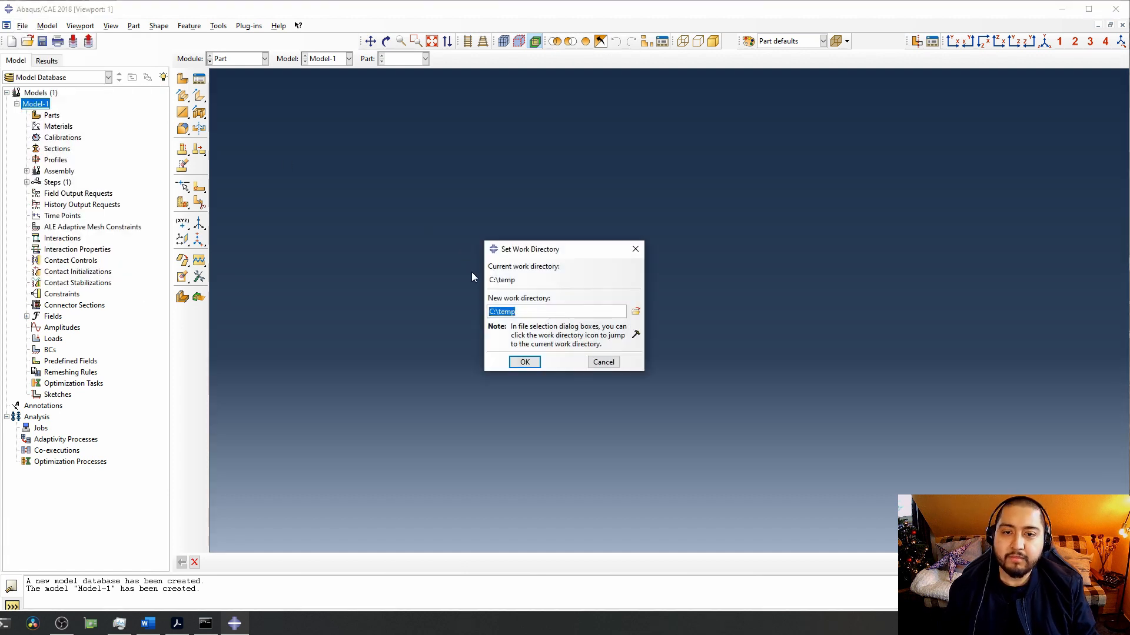
pyautogui.click(635, 312)
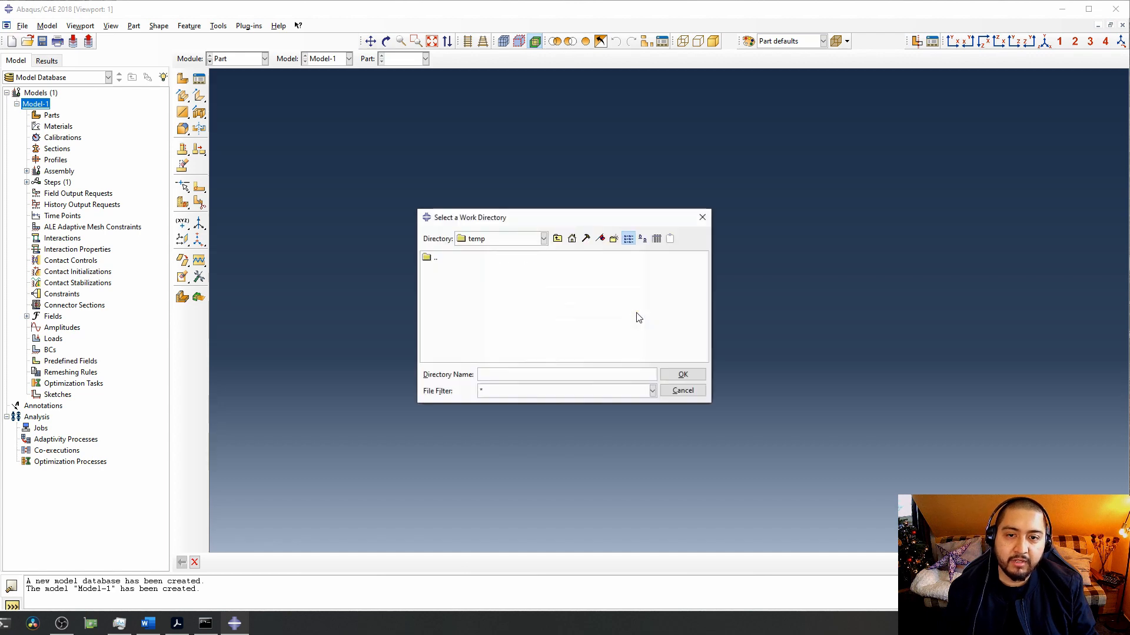
pyautogui.click(571, 238)
pyautogui.doubleClick(534, 280)
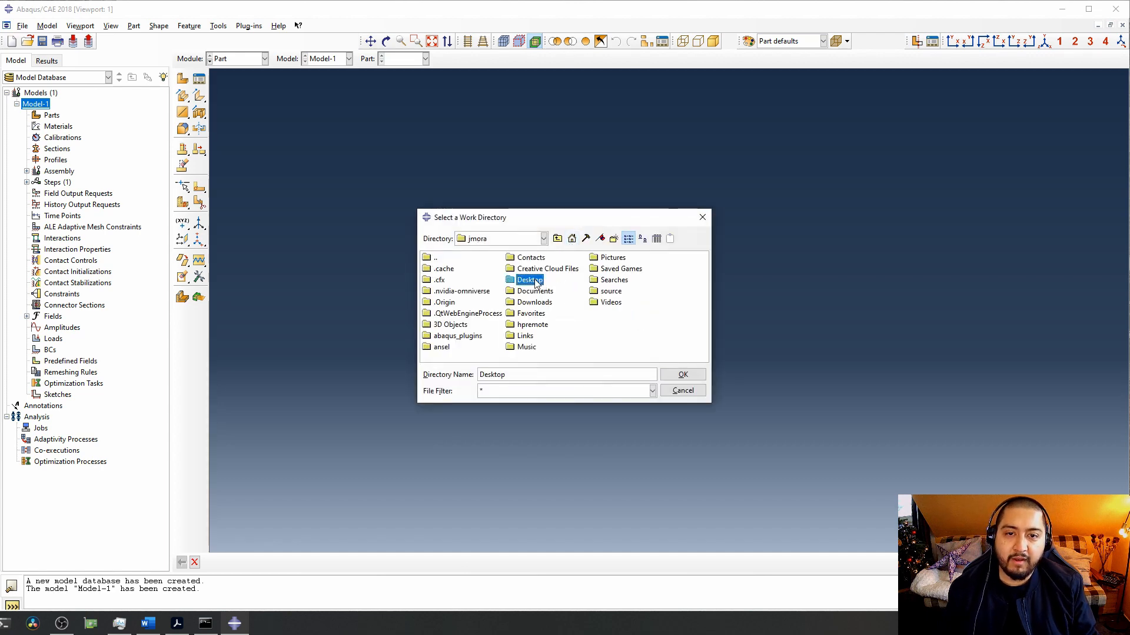
pyautogui.doubleClick(468, 292)
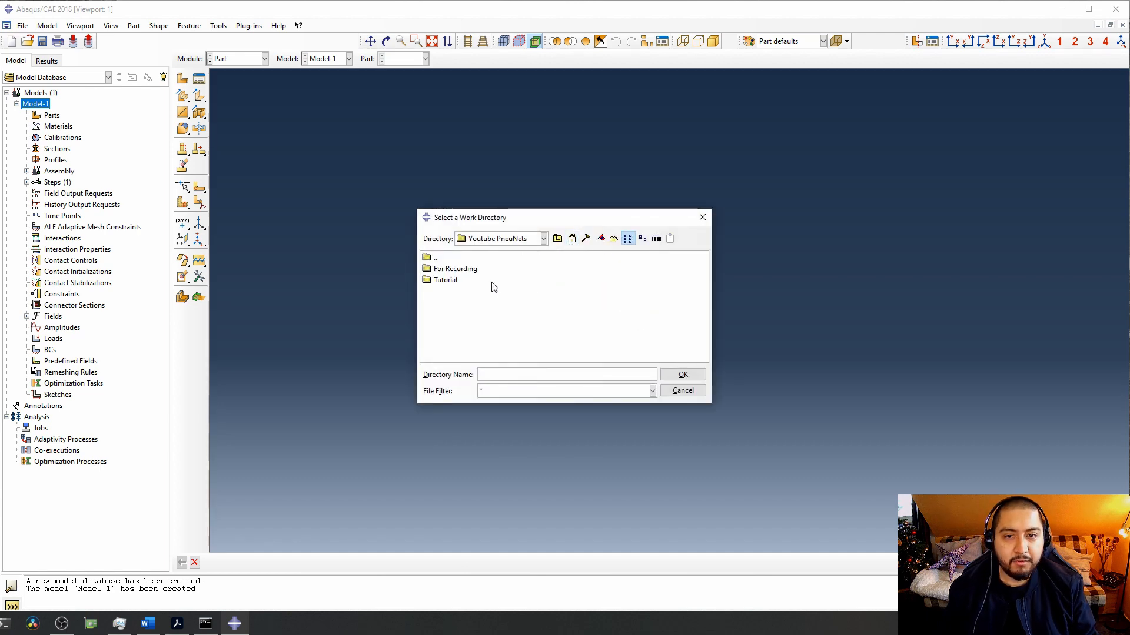
pyautogui.doubleClick(453, 282)
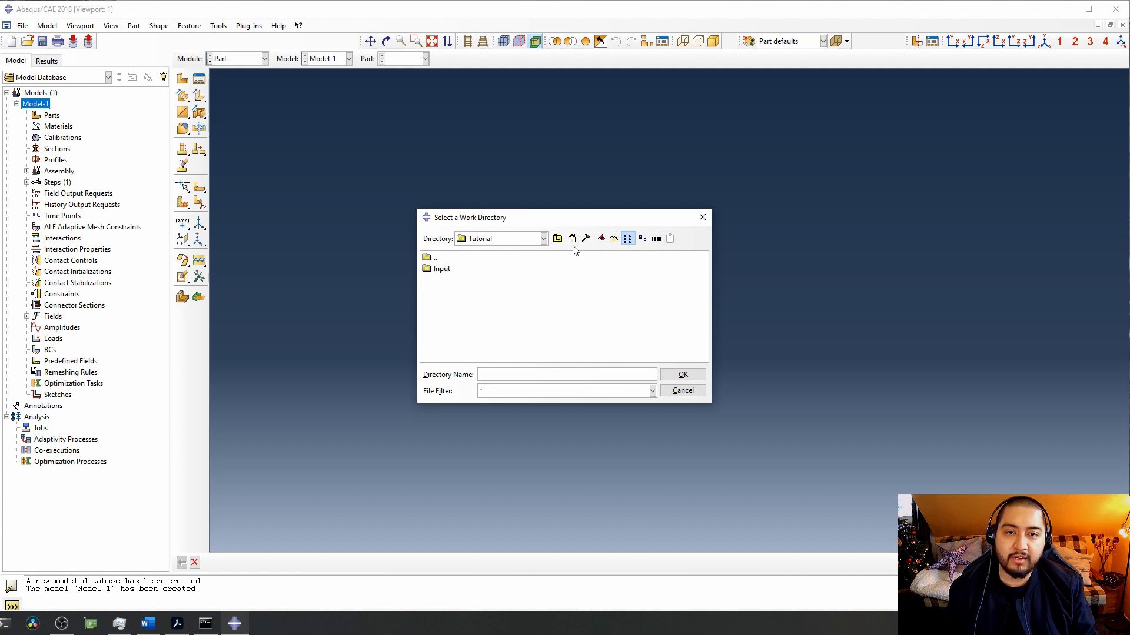
# Create a folder named TutorialLife inside Tutorial and set it as the work directory.
pyautogui.click(614, 239)
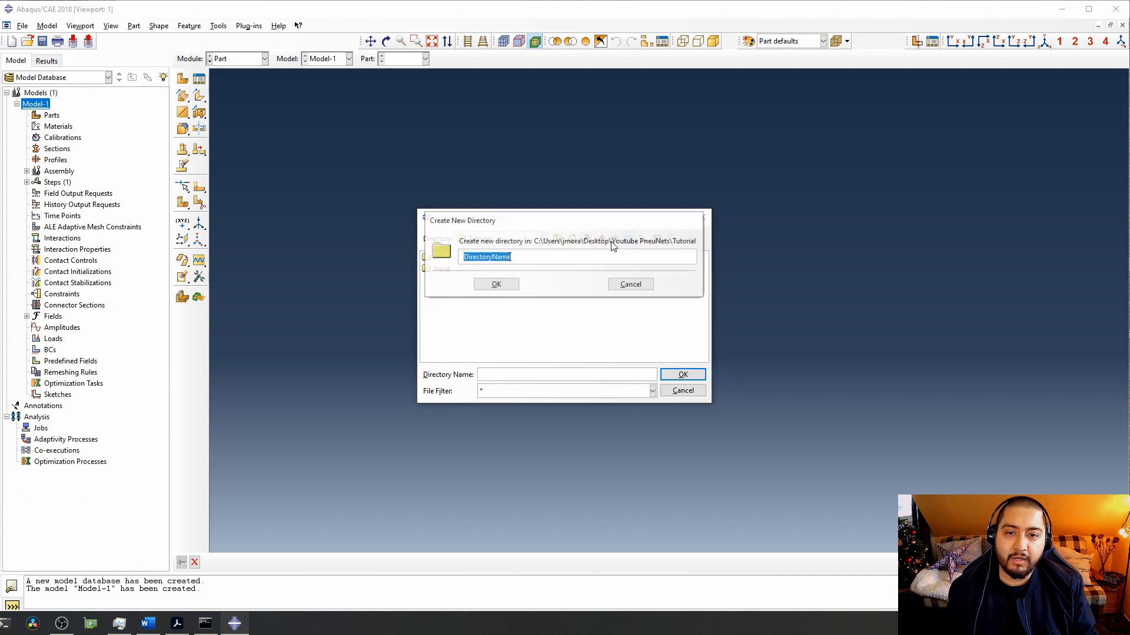
pyautogui.write('T')
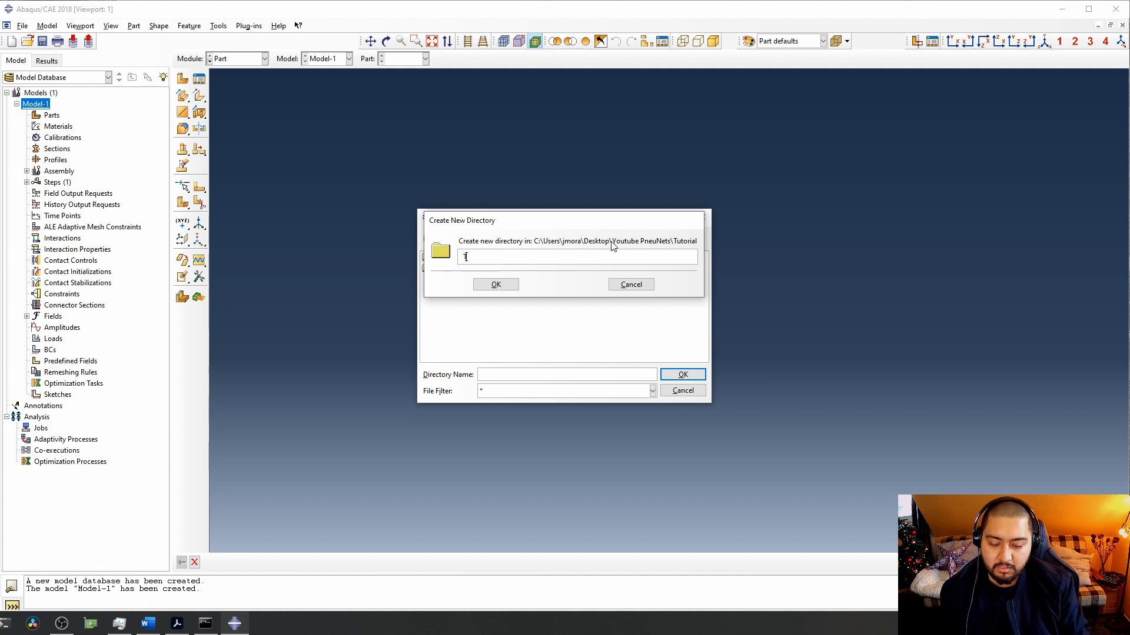
pyautogui.write('utorialLife')
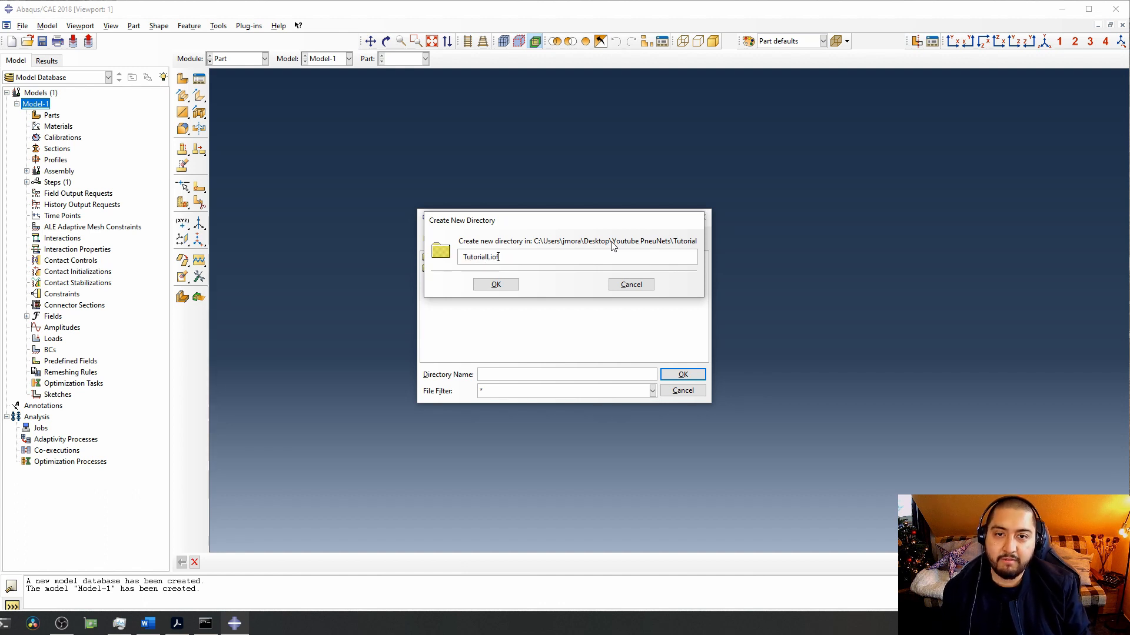
pyautogui.press('Return')
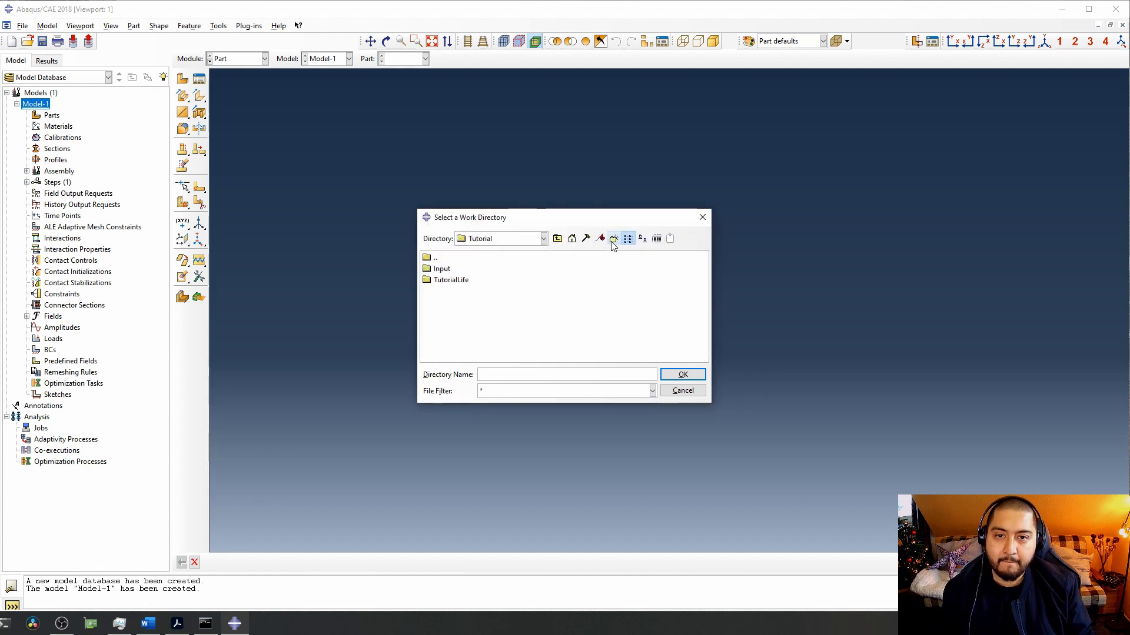
pyautogui.click(450, 280)
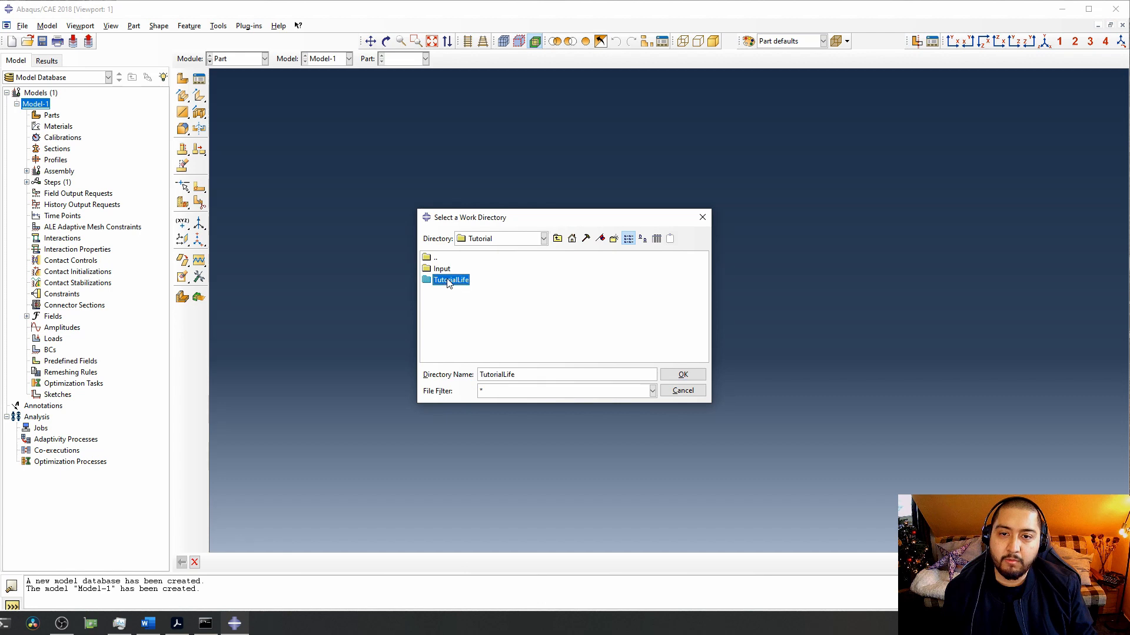
pyautogui.click(697, 379)
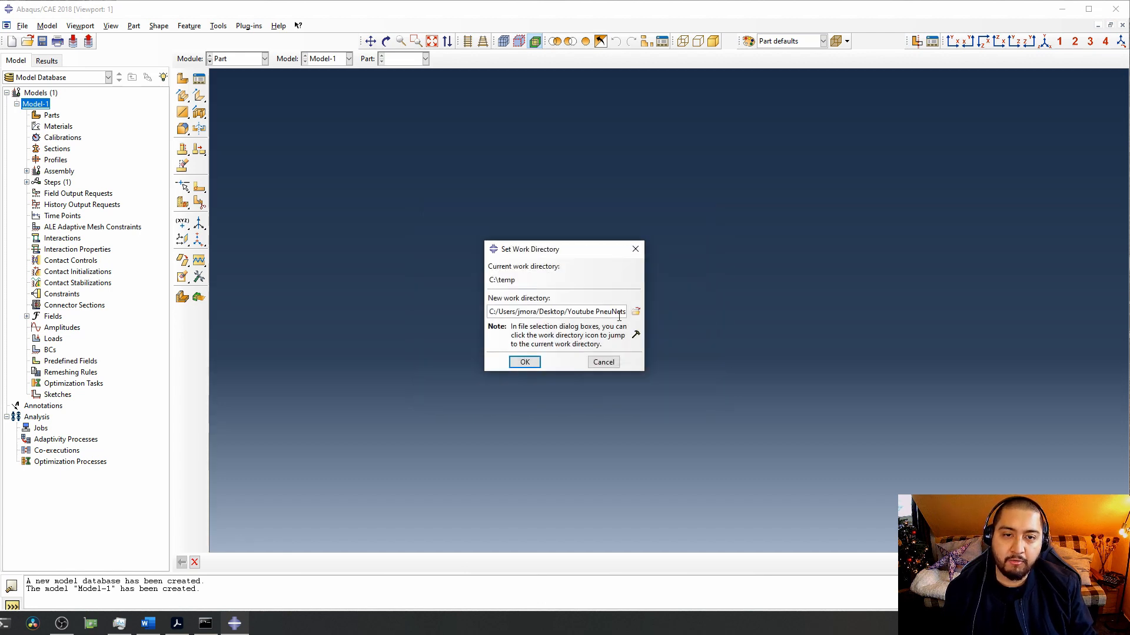
pyautogui.click(534, 362)
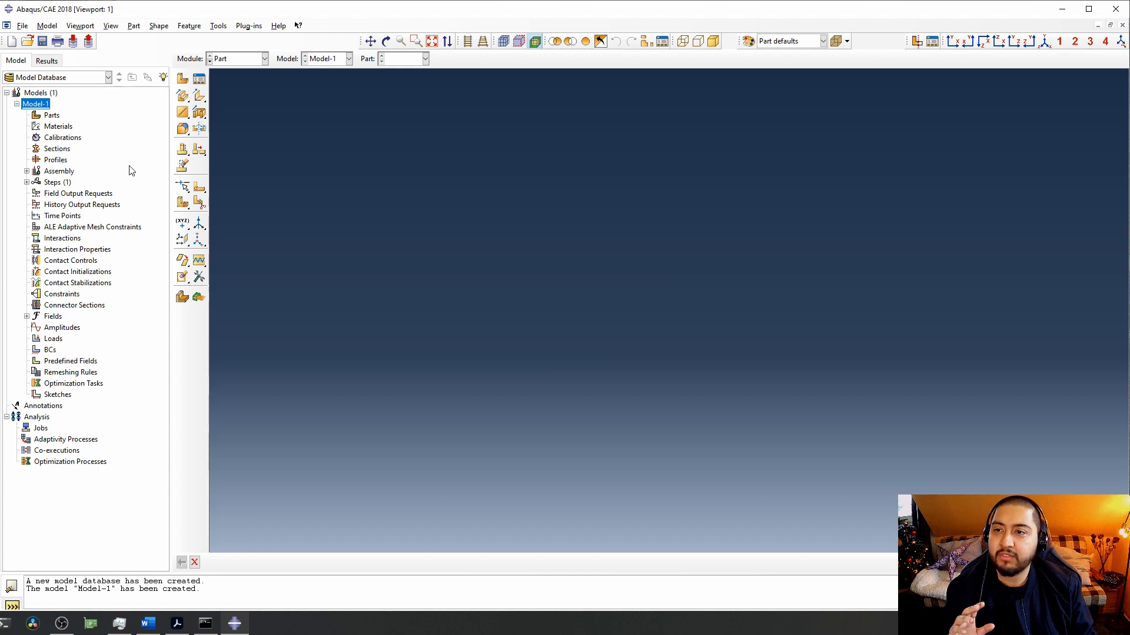
# Go through the model tree's Parts, Materials, Sections, Assembly, Steps and Jobs entries to review the analysis workflow.
pyautogui.click(53, 117)
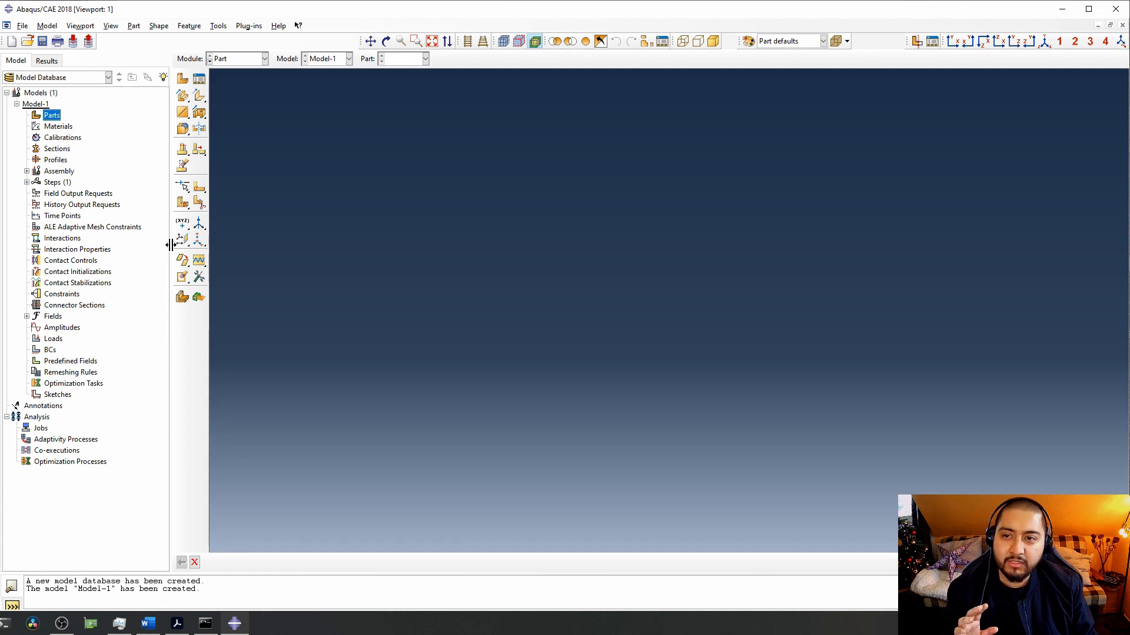
pyautogui.moveTo(170, 244); pyautogui.dragTo(158, 248)
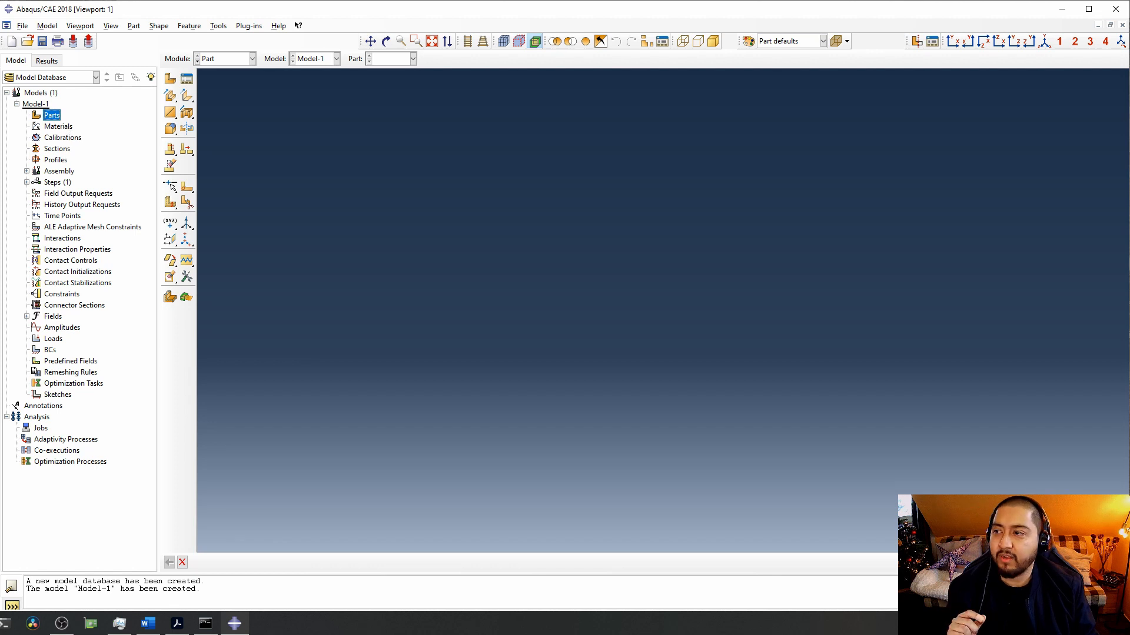
pyautogui.click(58, 127)
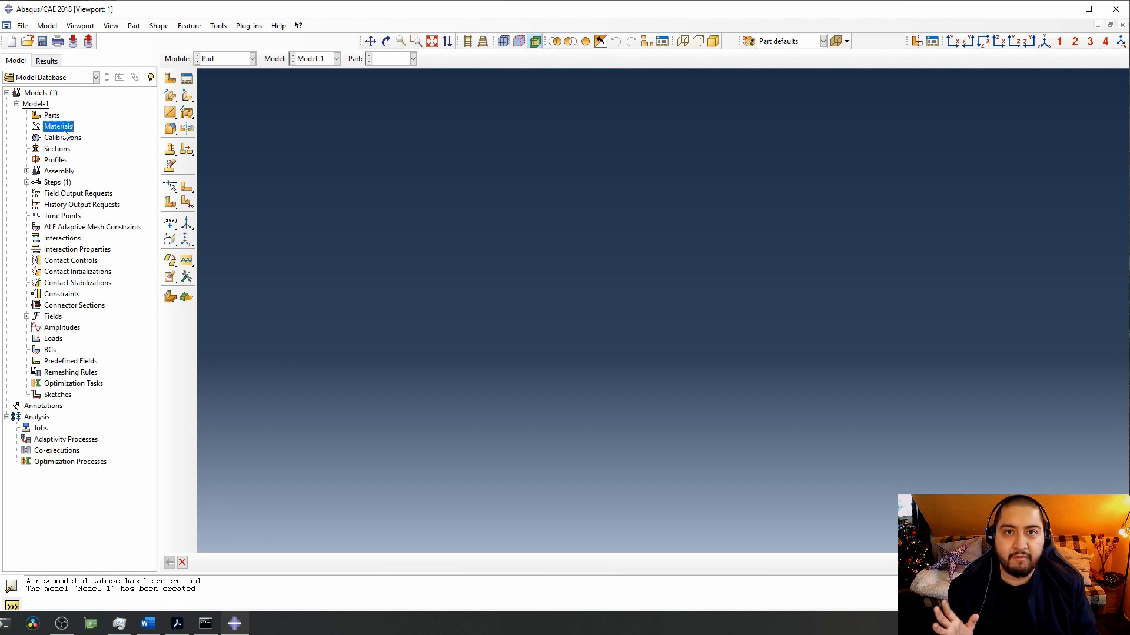
pyautogui.click(61, 149)
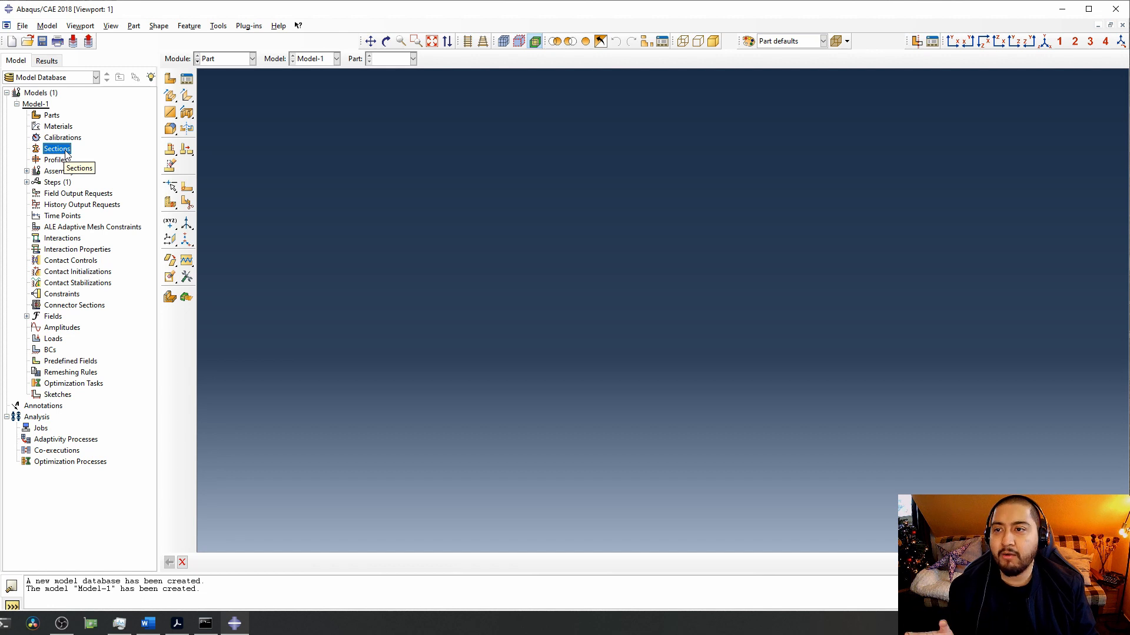
pyautogui.click(67, 173)
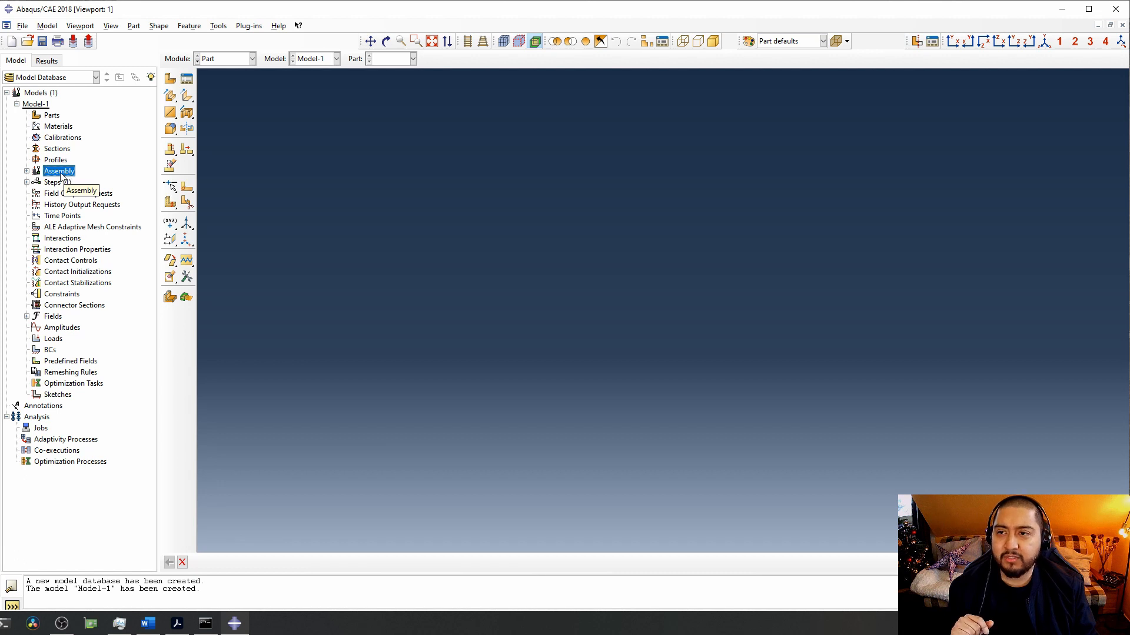
pyautogui.click(61, 183)
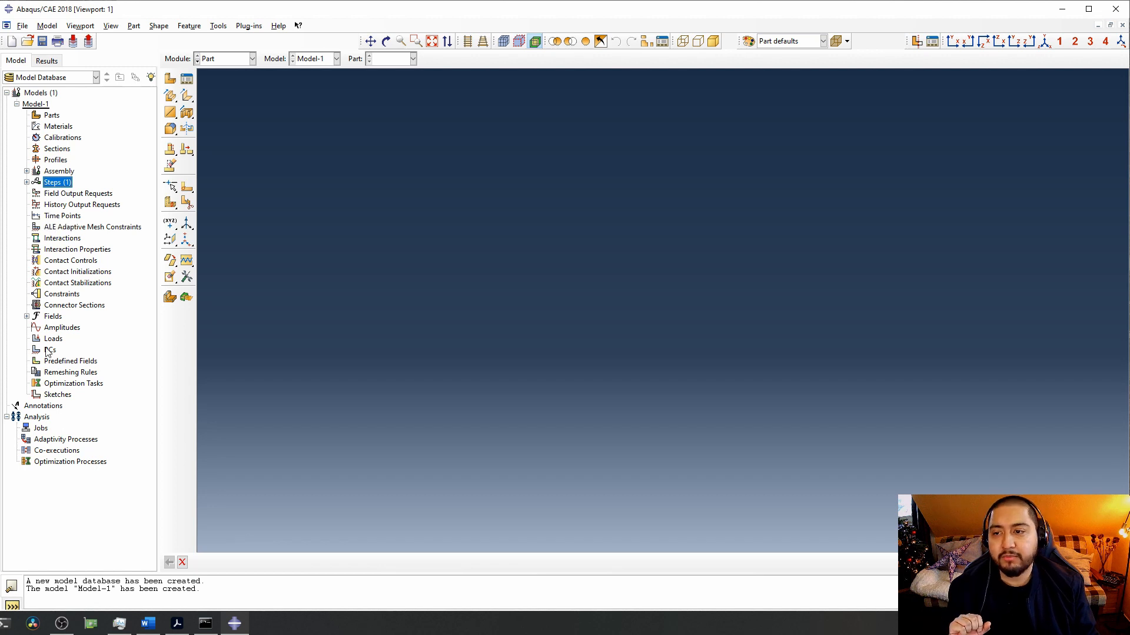
pyautogui.click(43, 429)
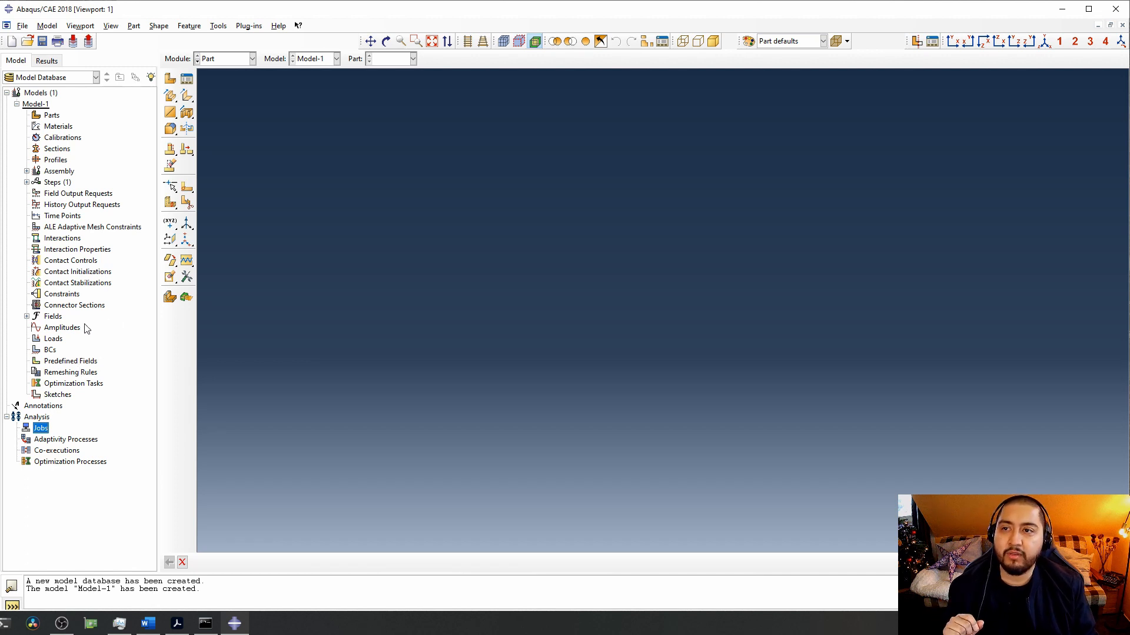
# Import PneuNetSimplifiedFEM.stp from Tutorial's Input folder as a part, using the STEP file filter and the default name and import options.
pyautogui.click(52, 117)
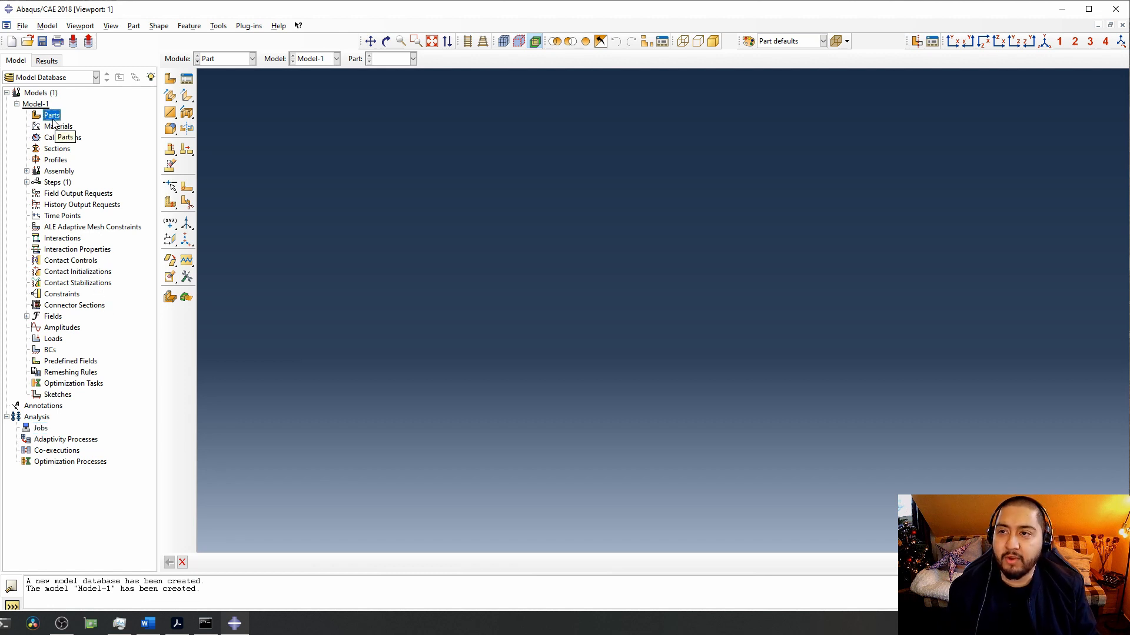
pyautogui.rightClick(52, 121)
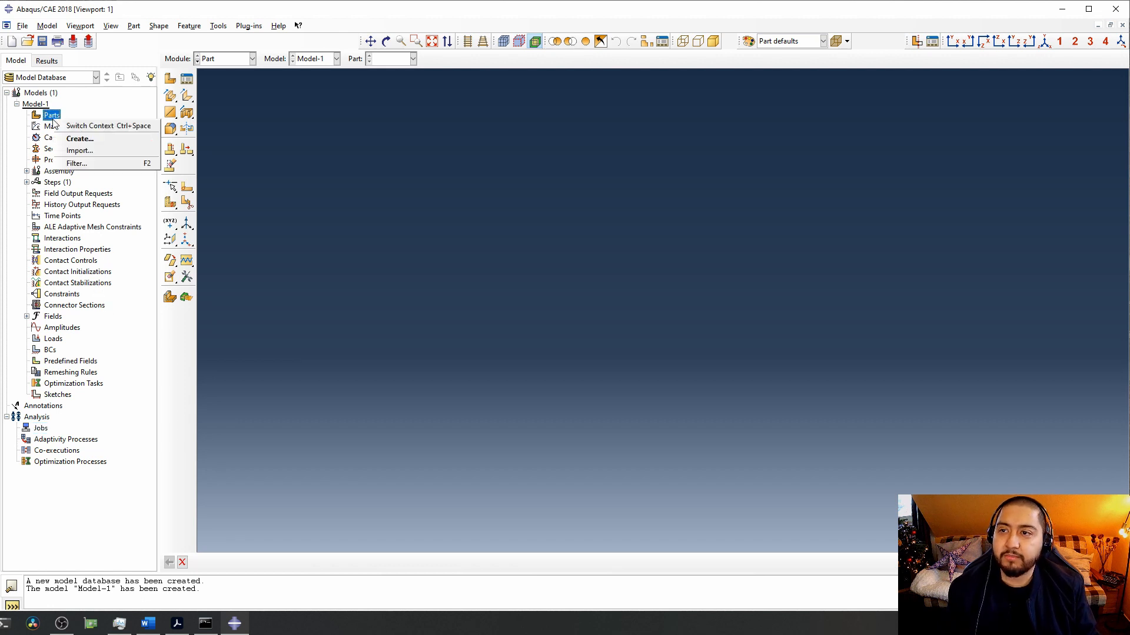
pyautogui.click(83, 152)
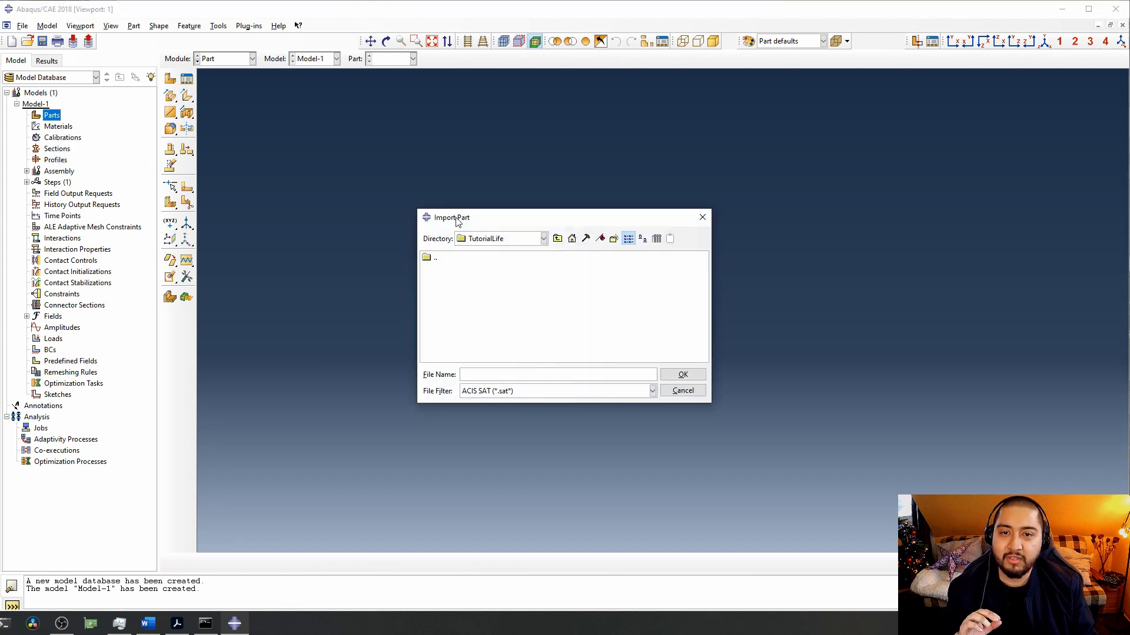
pyautogui.click(556, 240)
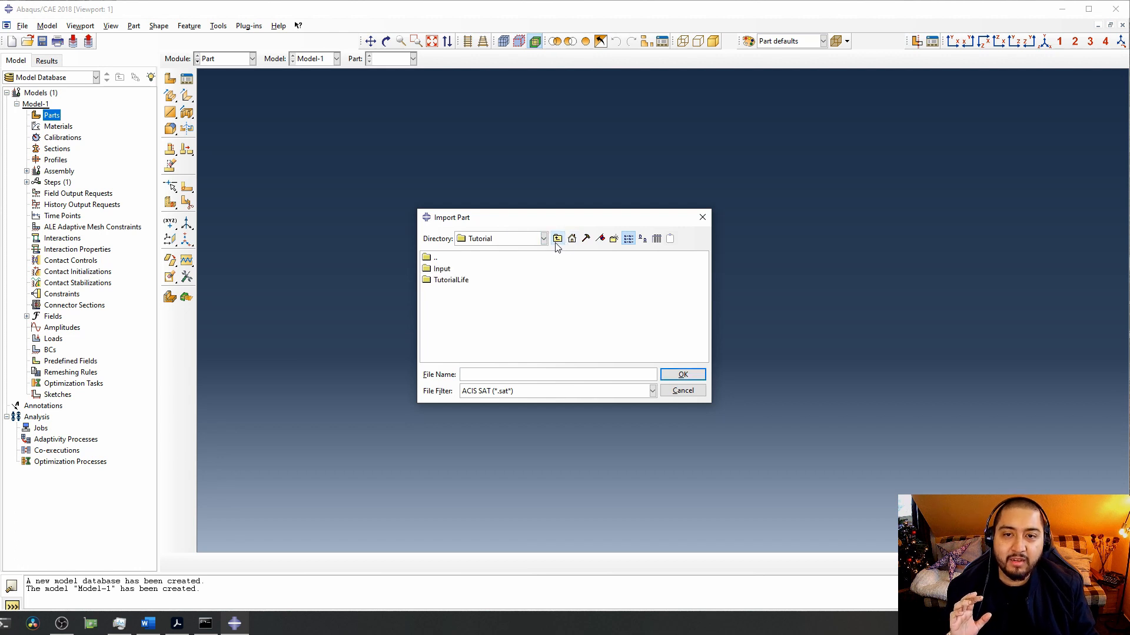
pyautogui.doubleClick(438, 269)
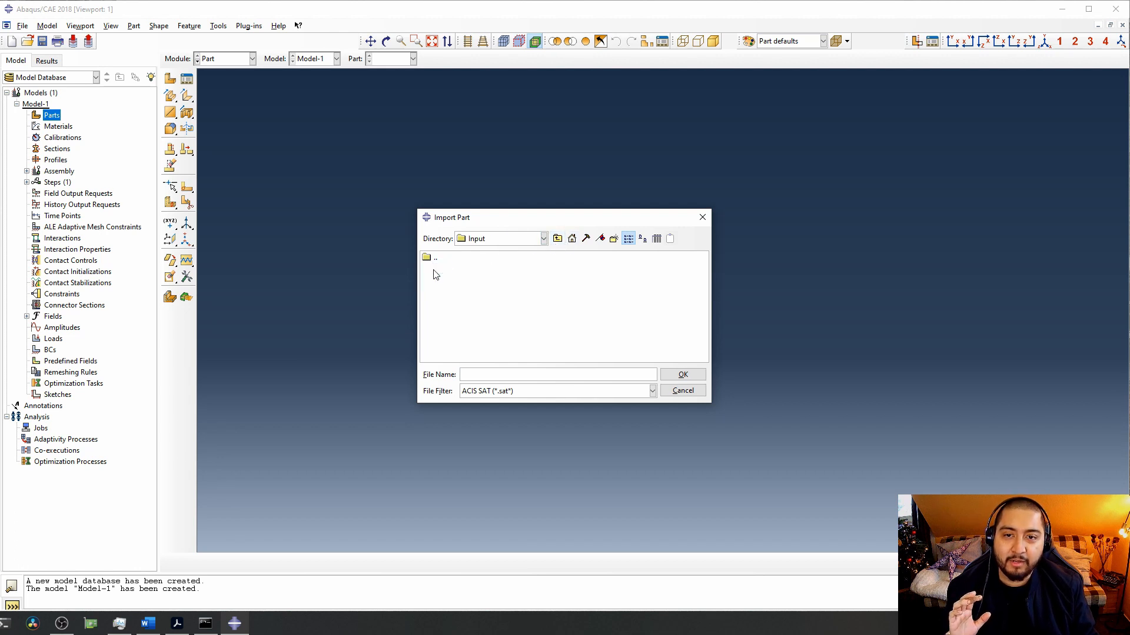
pyautogui.click(544, 389)
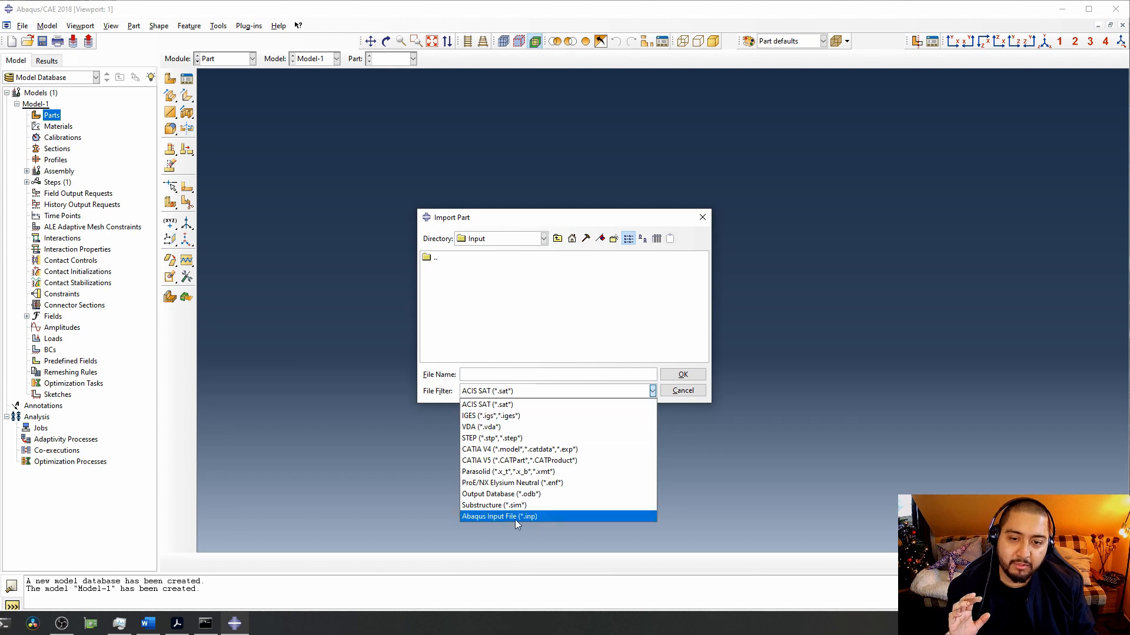
pyautogui.click(561, 441)
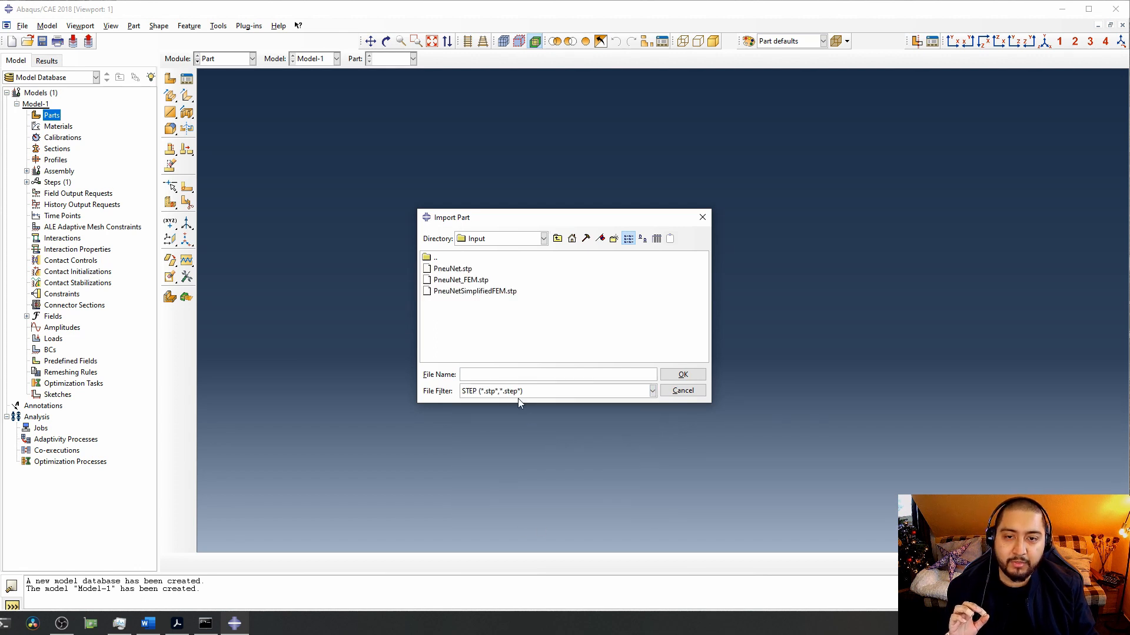
pyautogui.click(477, 292)
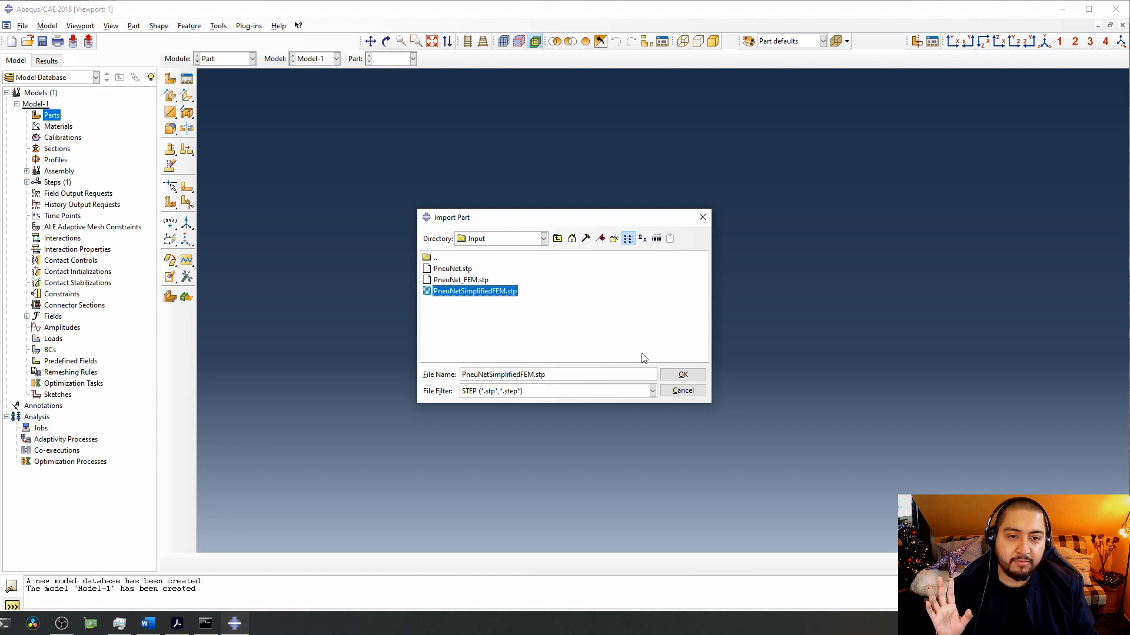
pyautogui.click(683, 375)
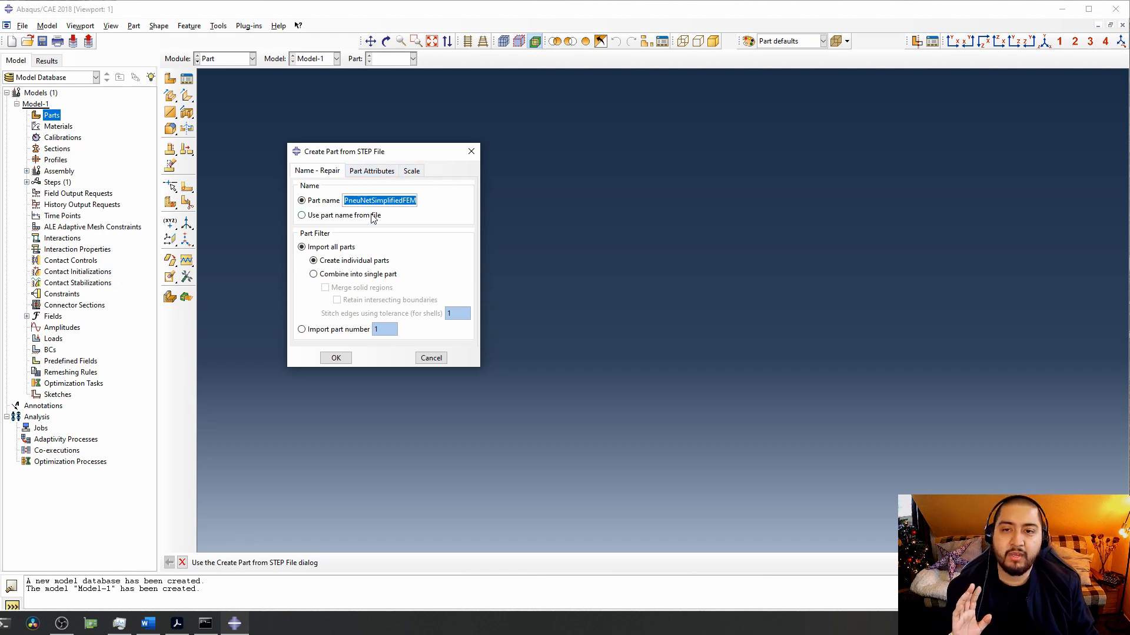
pyautogui.click(337, 357)
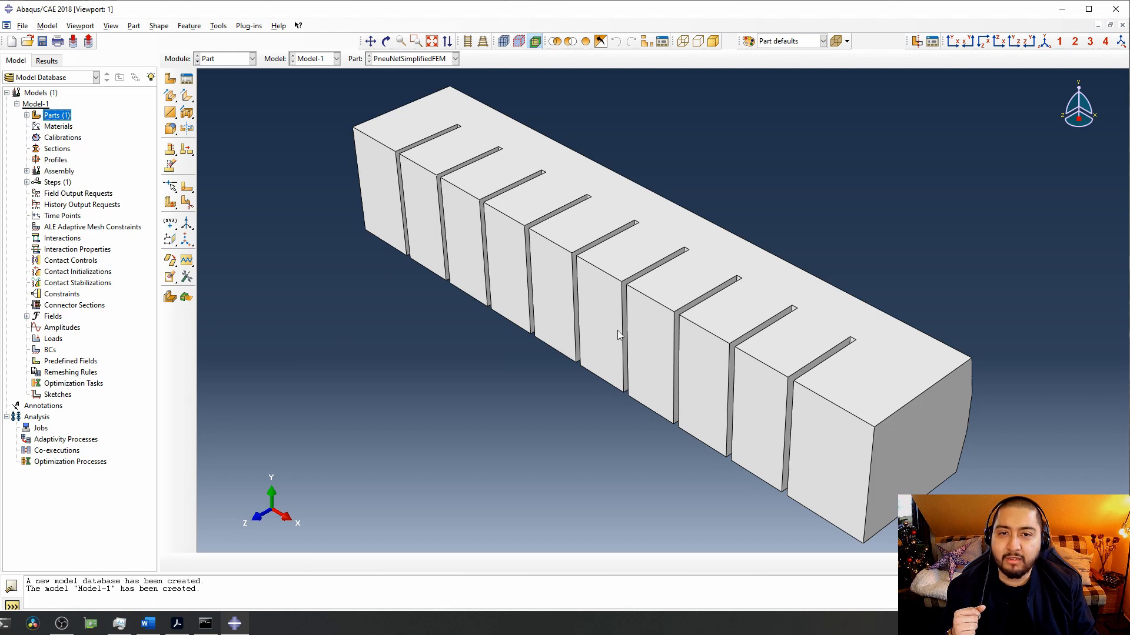
# Turn off perspective for the viewport and show the imported part from its slotted side.
pyautogui.keyDown('ctrl'); pyautogui.keyDown('alt'); pyautogui.moveTo(536, 377); pyautogui.dragTo(627, 338); pyautogui.keyUp('alt'); pyautogui.keyUp('ctrl')
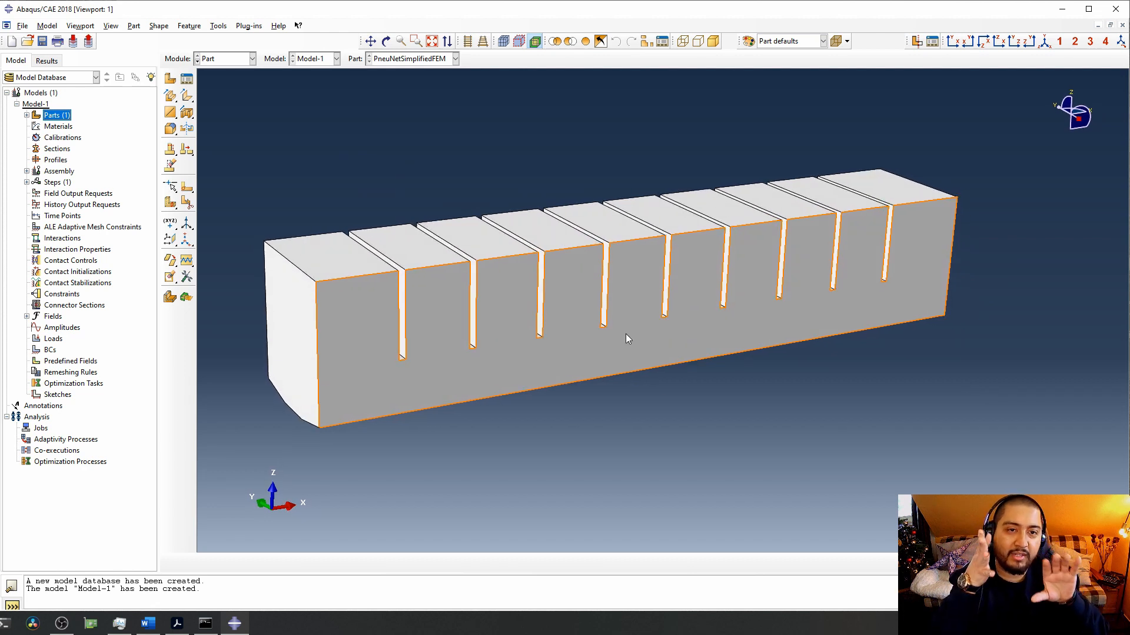
pyautogui.keyDown('ctrl'); pyautogui.keyDown('alt'); pyautogui.moveTo(626, 300); pyautogui.dragTo(596, 260); pyautogui.keyUp('alt'); pyautogui.keyUp('ctrl')
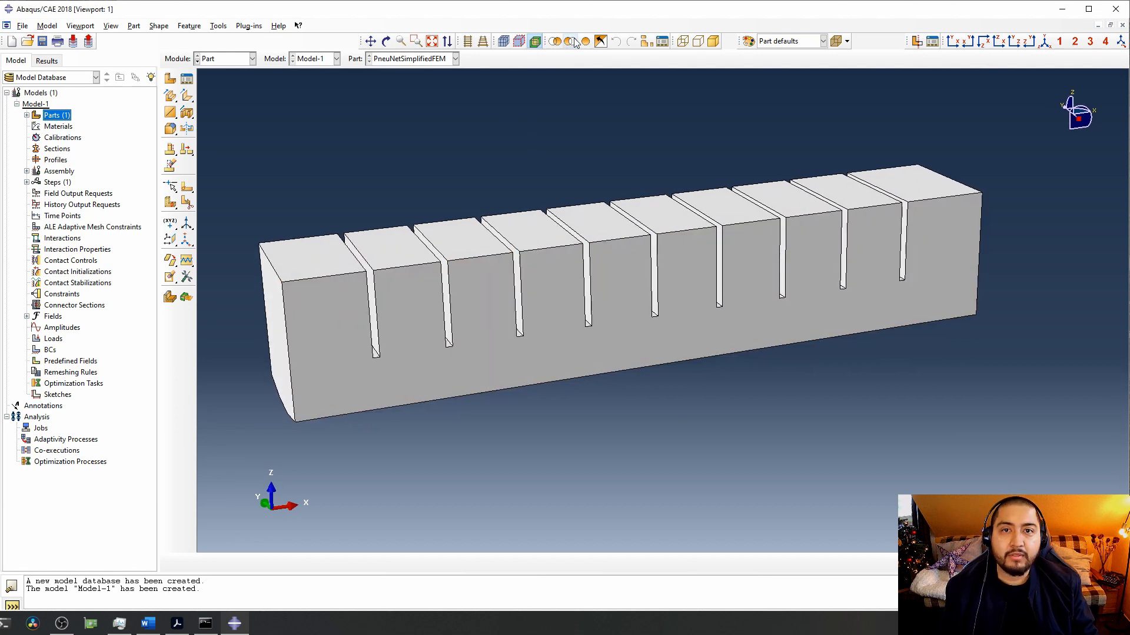
pyautogui.click(468, 41)
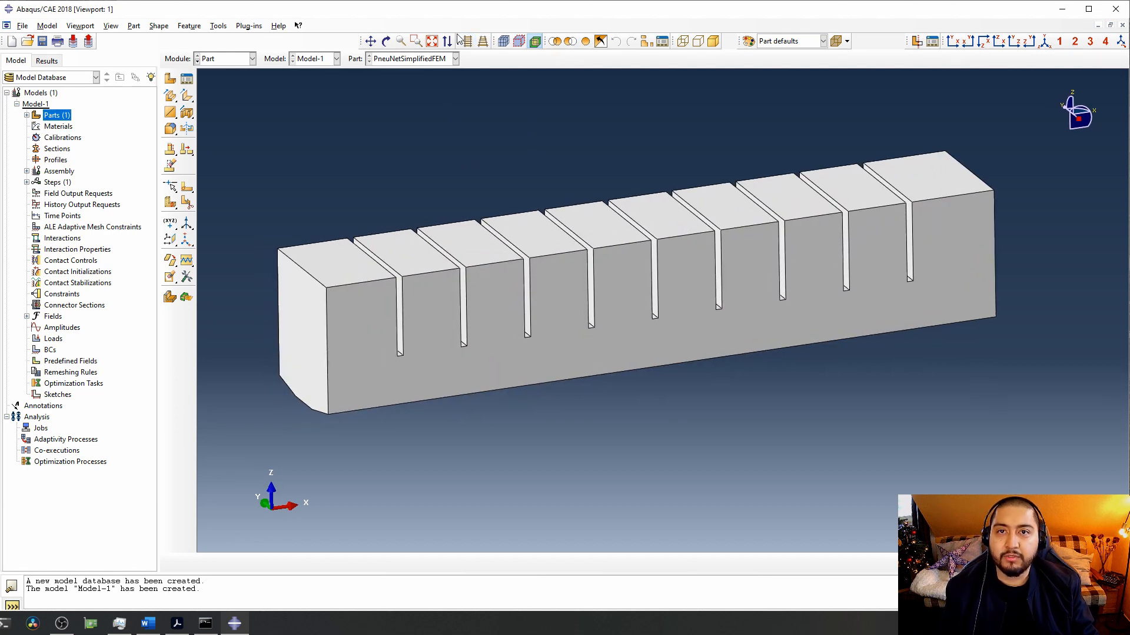
pyautogui.keyDown('ctrl'); pyautogui.keyDown('alt'); pyautogui.moveTo(445, 207); pyautogui.dragTo(445, 207); pyautogui.keyUp('alt'); pyautogui.keyUp('ctrl')
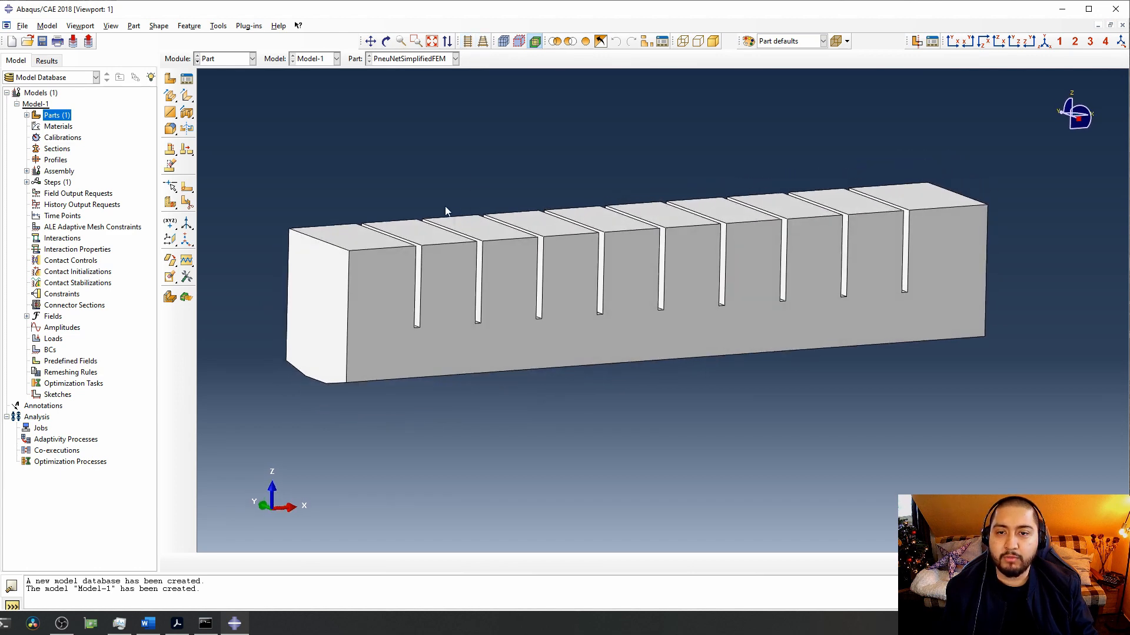
# Expand the PneuNetSimplifiedFEM part in the model tree and examine its Mesh entry and the slotted geometry.
pyautogui.click(27, 115)
pyautogui.click(36, 126)
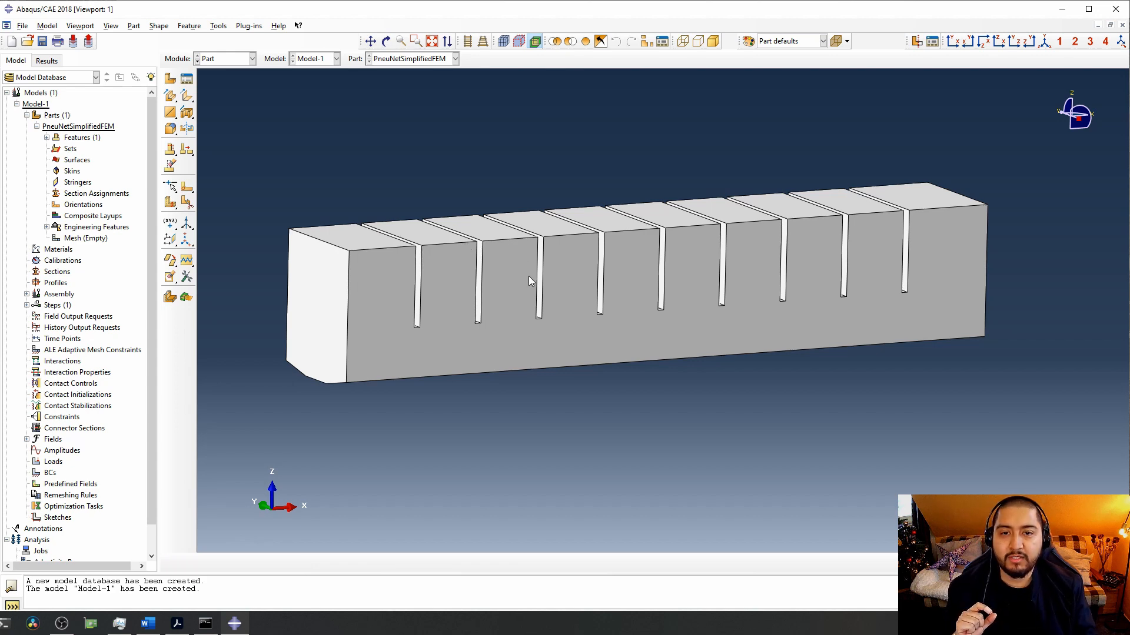
pyautogui.keyDown('ctrl'); pyautogui.keyDown('alt'); pyautogui.moveTo(560, 378); pyautogui.dragTo(559, 377); pyautogui.keyUp('alt'); pyautogui.keyUp('ctrl')
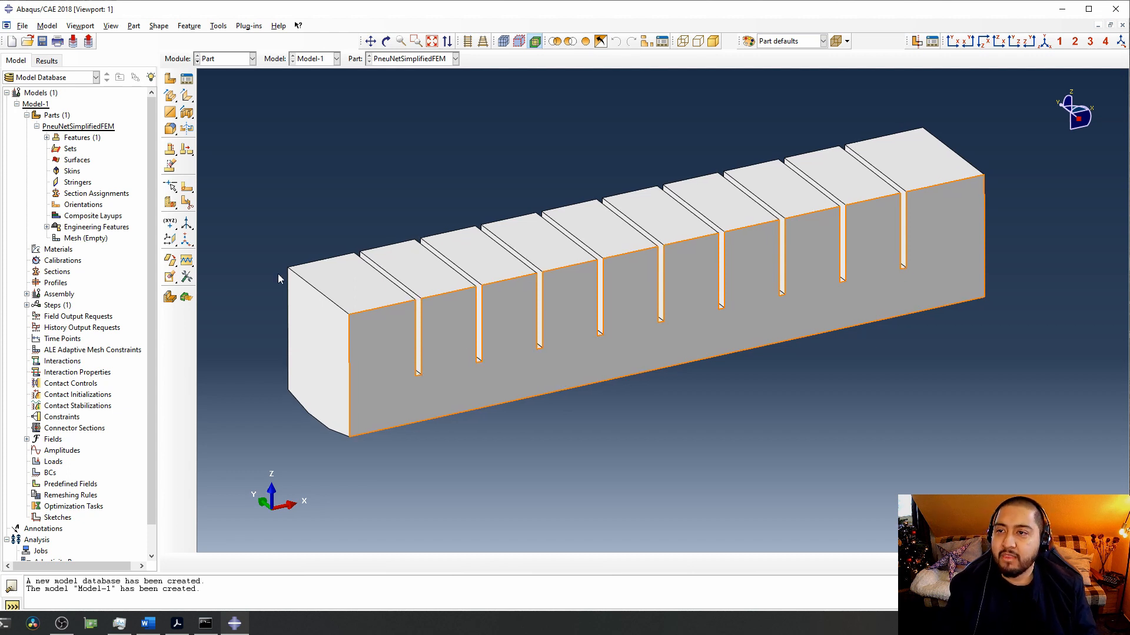
pyautogui.doubleClick(85, 238)
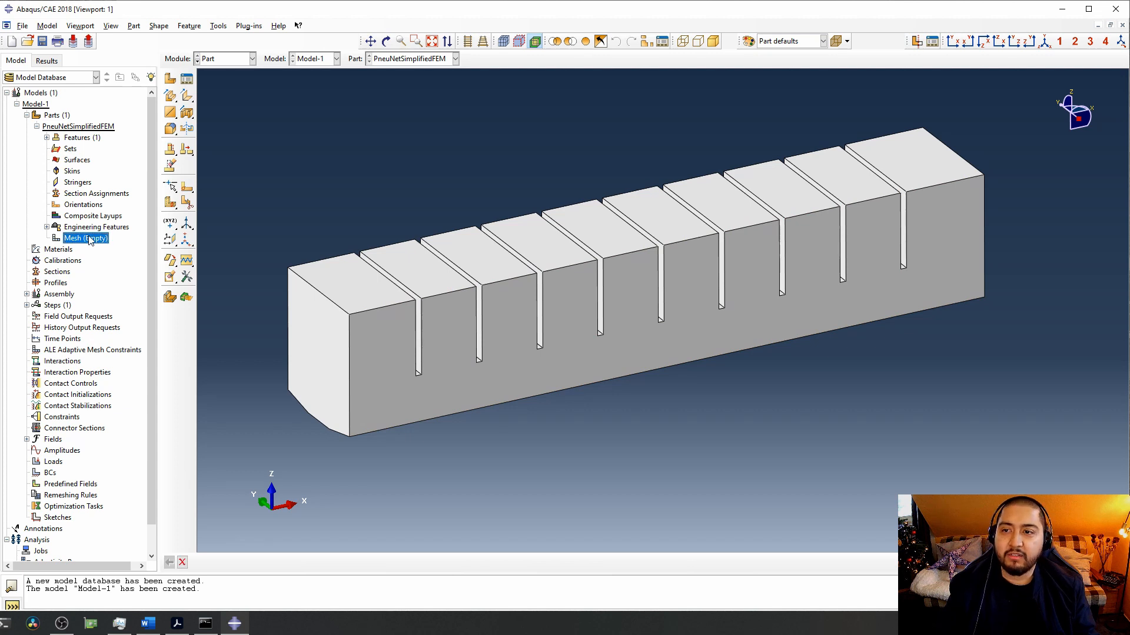
pyautogui.keyDown('ctrl'); pyautogui.keyDown('alt'); pyautogui.moveTo(309, 203); pyautogui.dragTo(308, 201); pyautogui.keyUp('alt'); pyautogui.keyUp('ctrl')
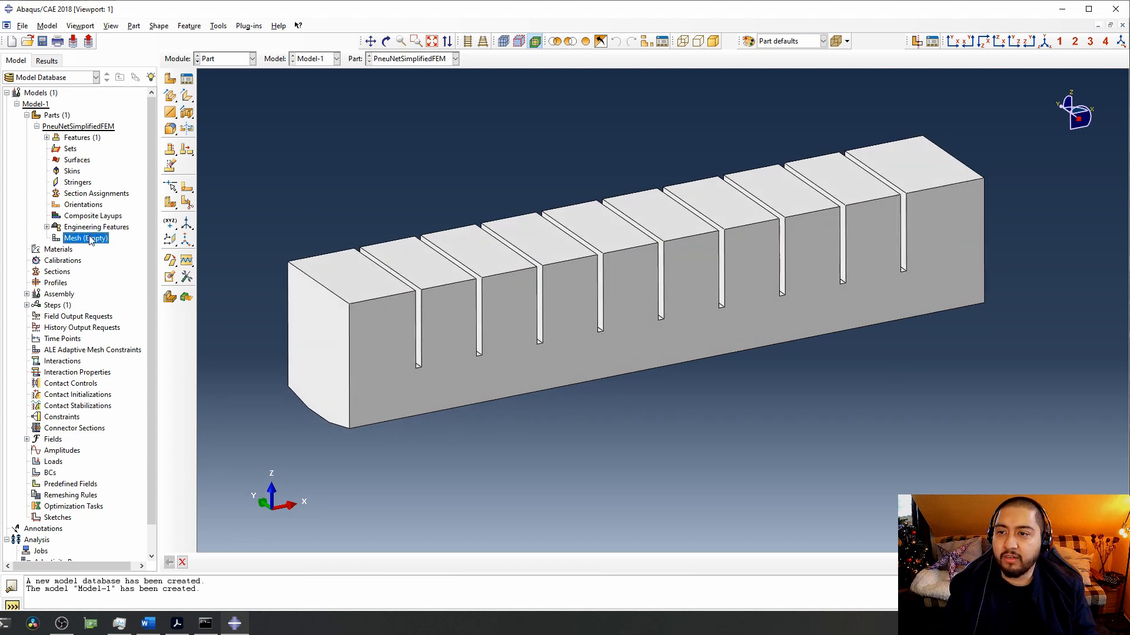
# Start a new material definition in Model-1 and name it Keyence AR-G1L.
pyautogui.click(57, 250)
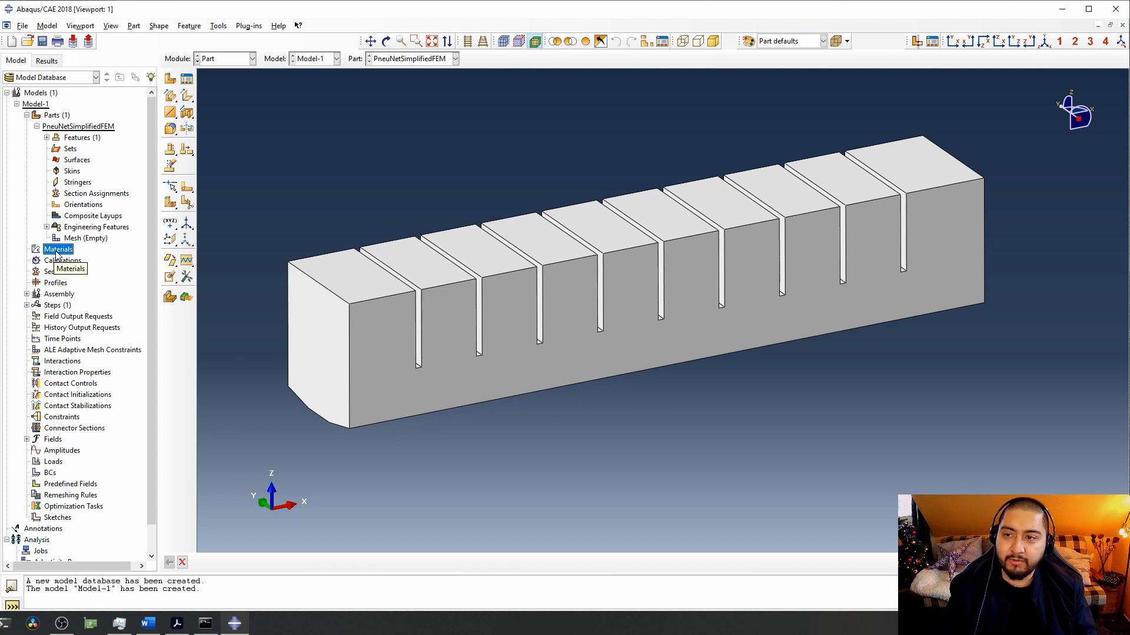
pyautogui.rightClick(58, 253)
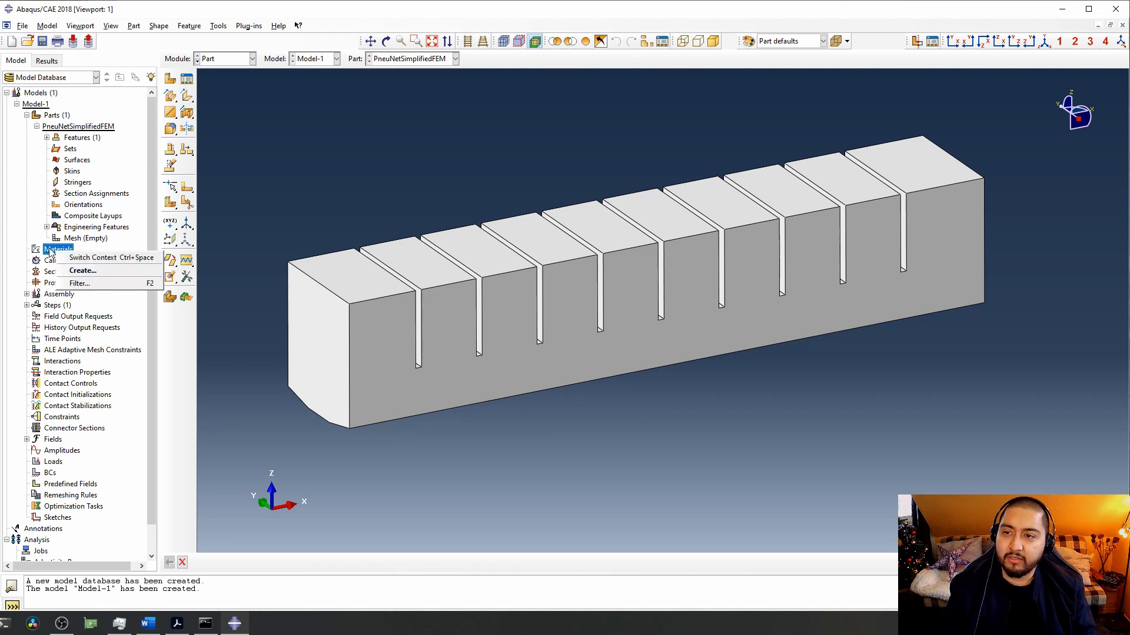
pyautogui.click(50, 249)
pyautogui.click(66, 252)
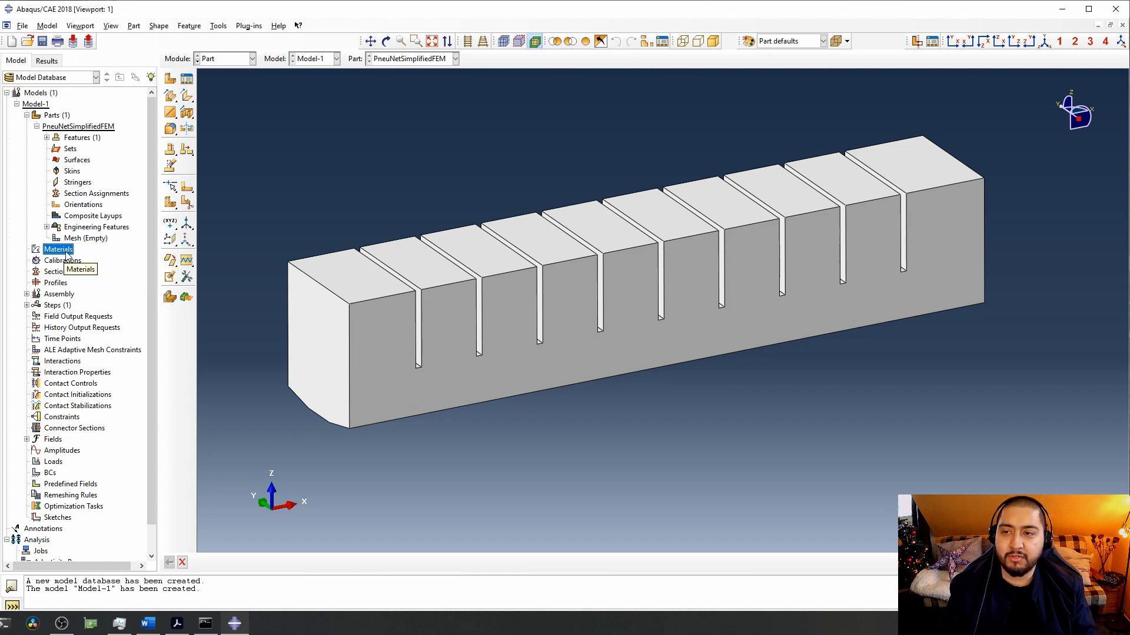
pyautogui.doubleClick(65, 253)
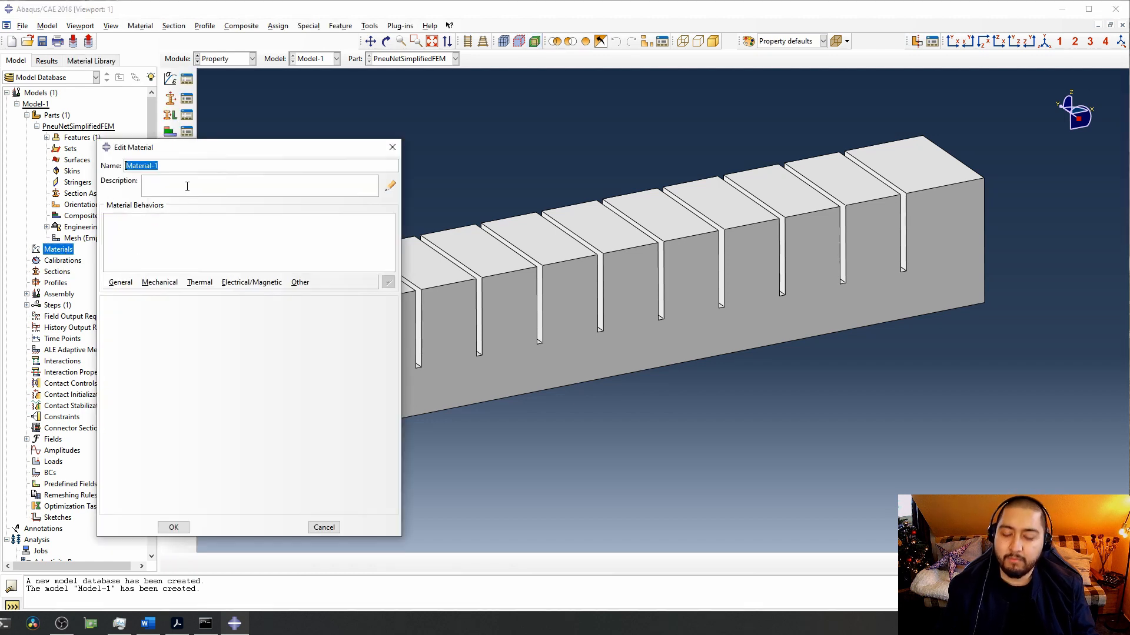
pyautogui.write('Key')
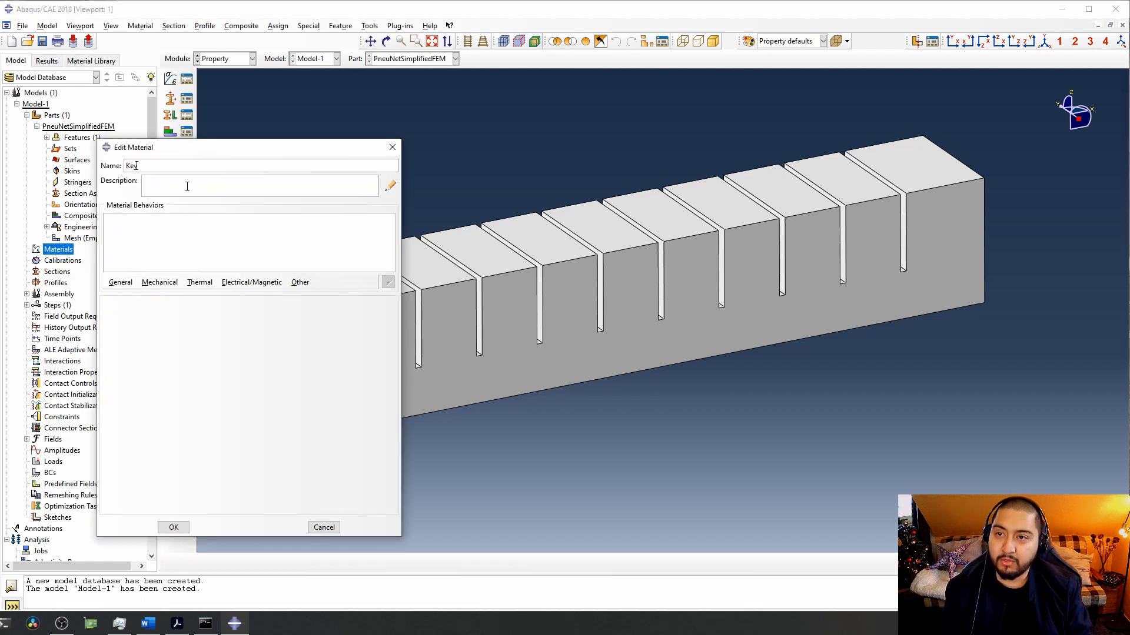
pyautogui.write('ence Ar')
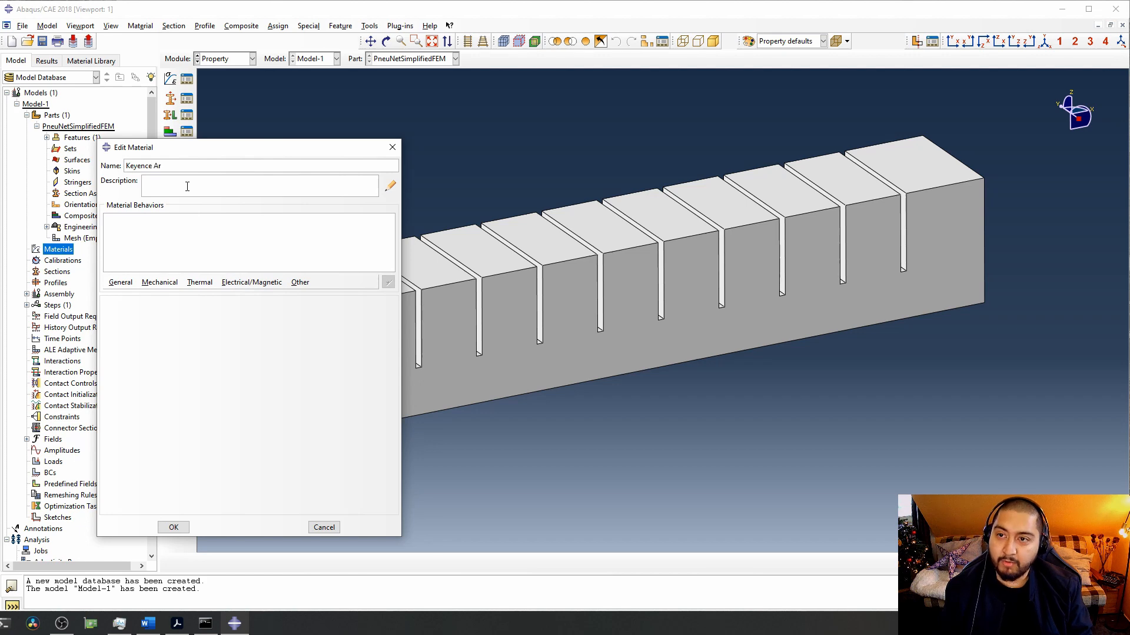
pyautogui.write('-')
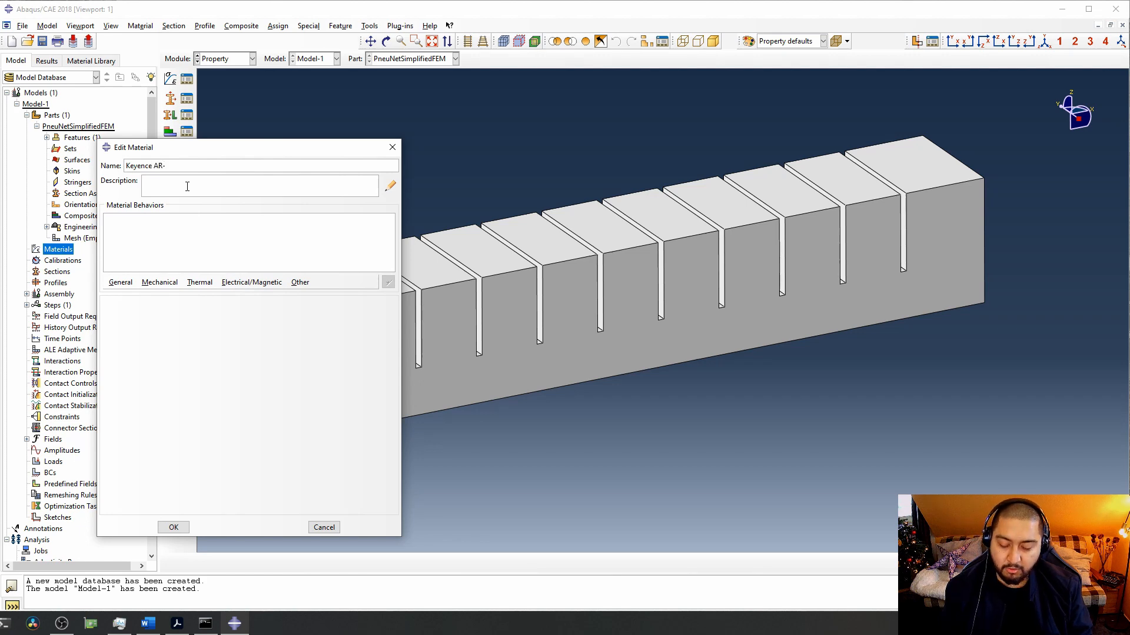
pyautogui.write('-G1L')
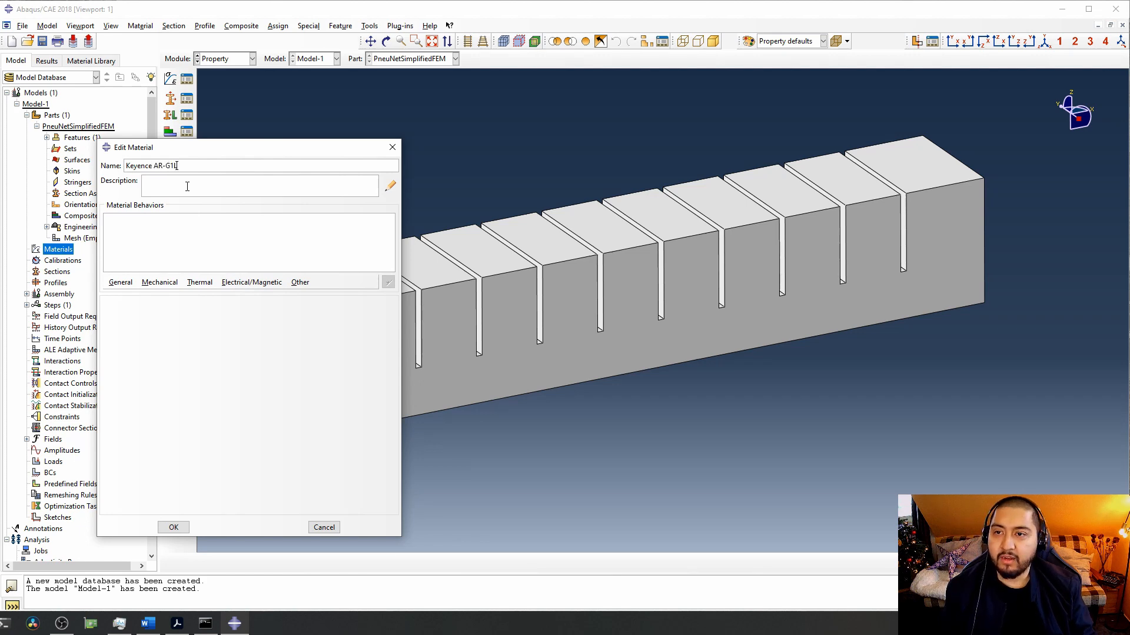
pyautogui.moveTo(179, 167); pyautogui.dragTo(118, 166)
pyautogui.click(200, 167)
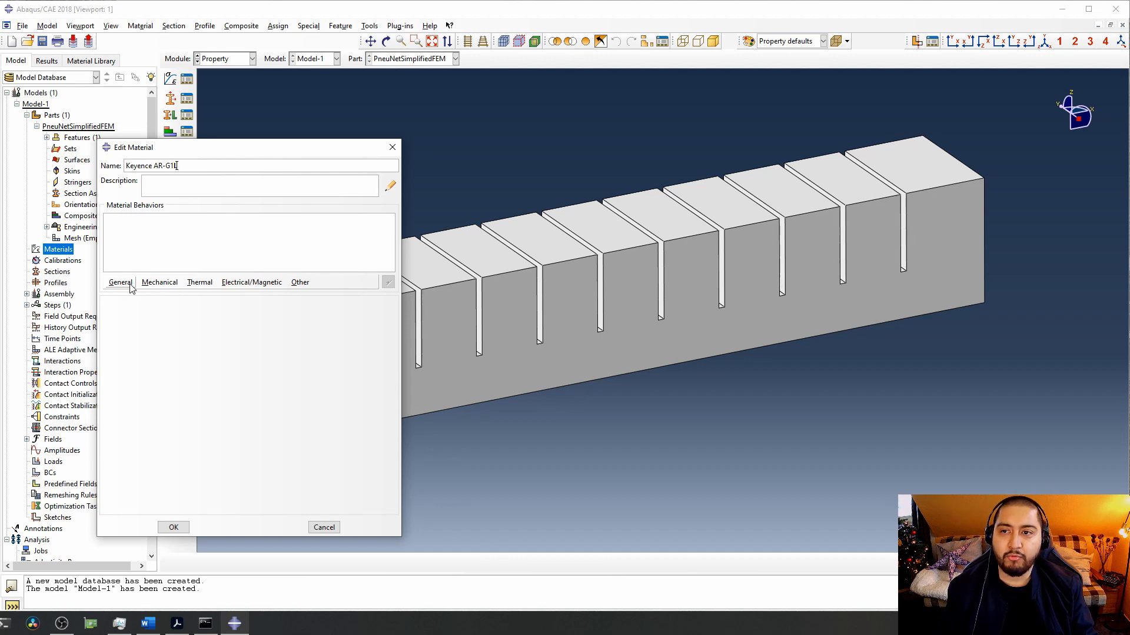
pyautogui.moveTo(309, 150); pyautogui.dragTo(192, 125)
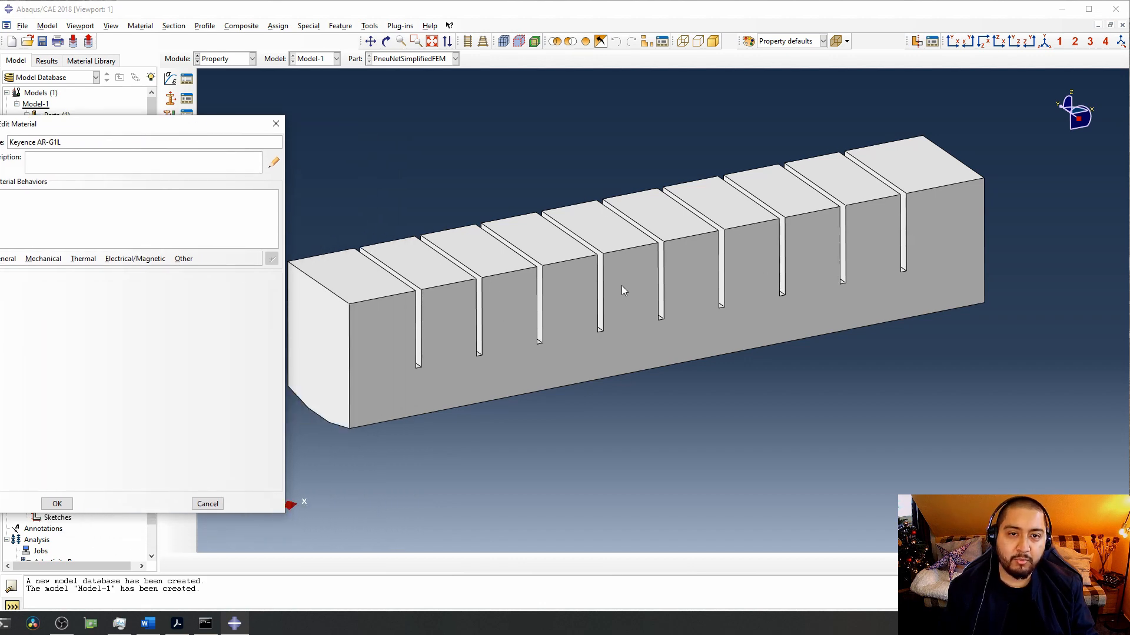
pyautogui.moveTo(108, 126); pyautogui.dragTo(191, 136)
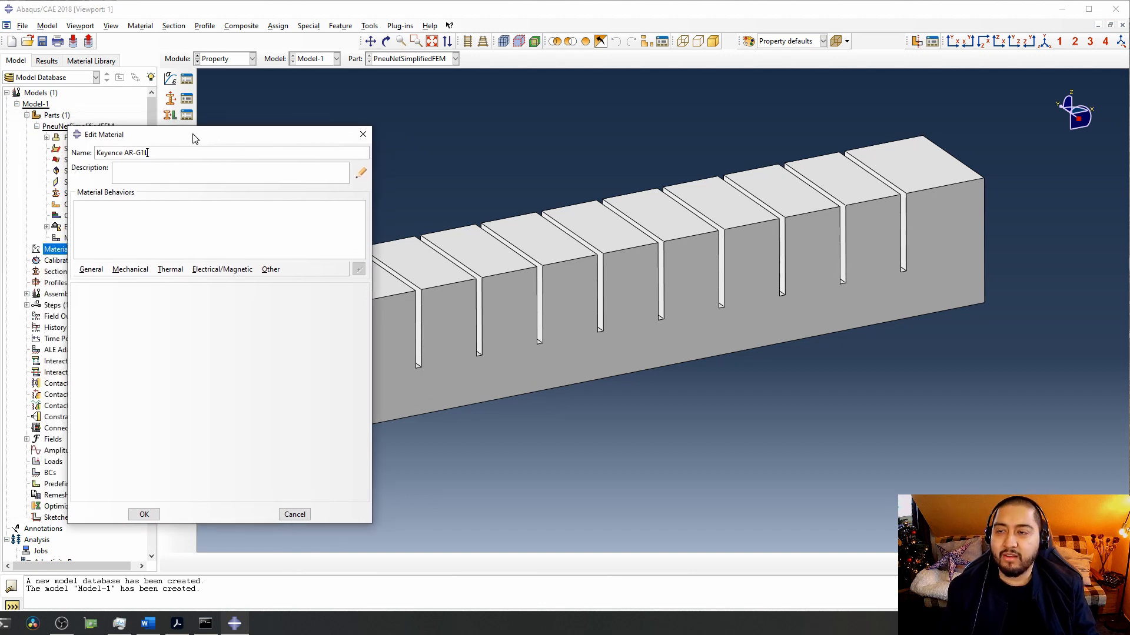
pyautogui.click(94, 272)
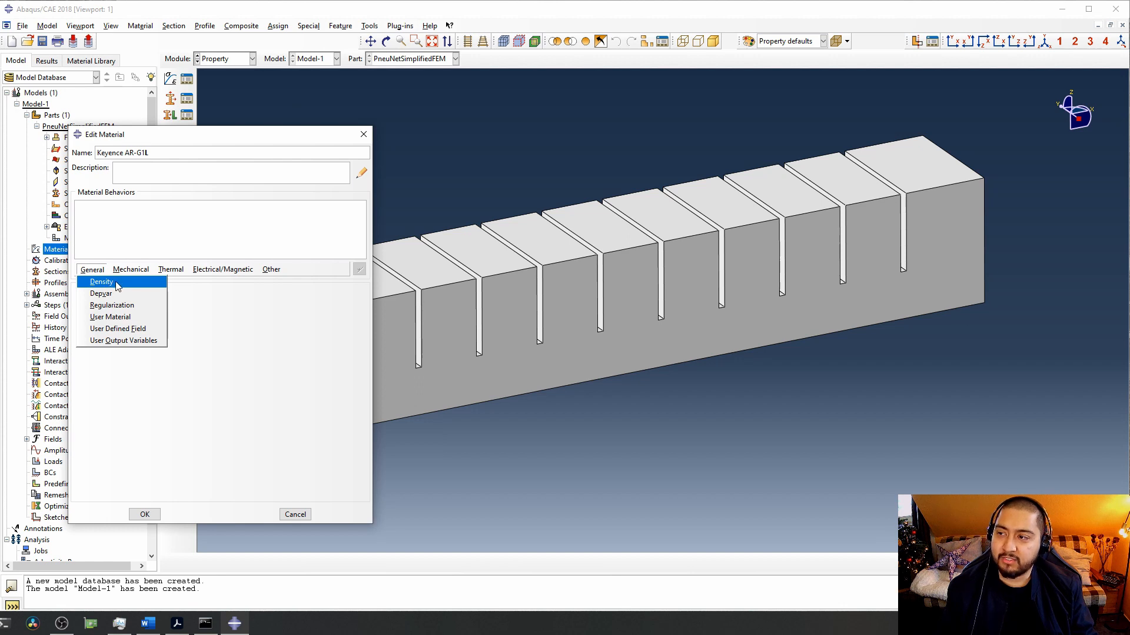
pyautogui.click(193, 133)
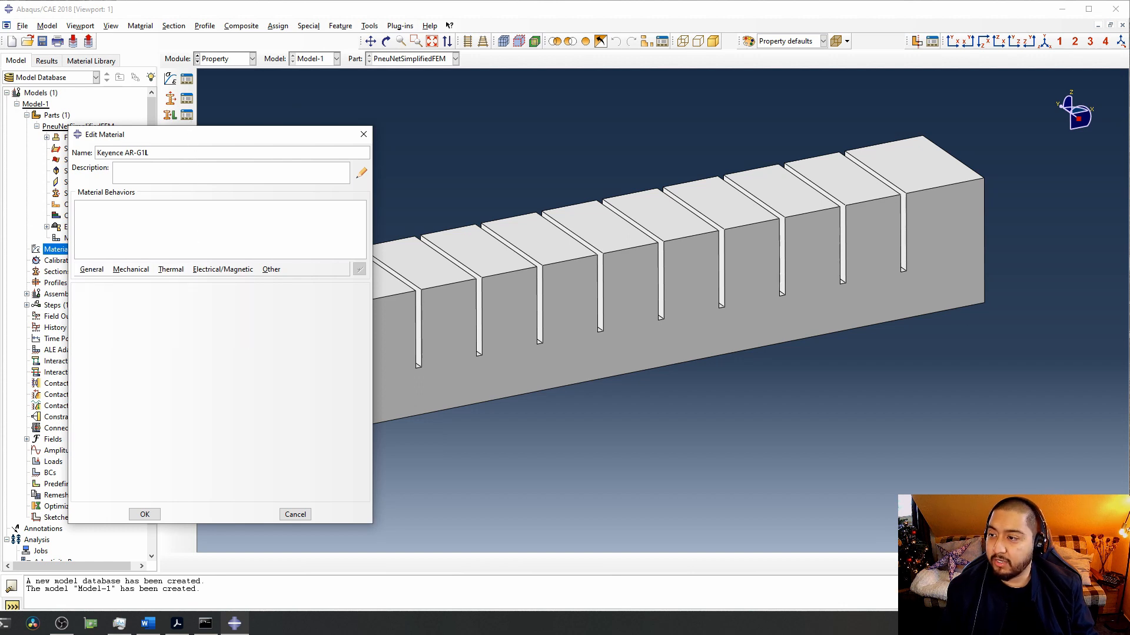
# Add a Density behavior with uniform distribution to the Keyence AR-G1L material and set its mass density to 1.049E-09.
pyautogui.click(101, 271)
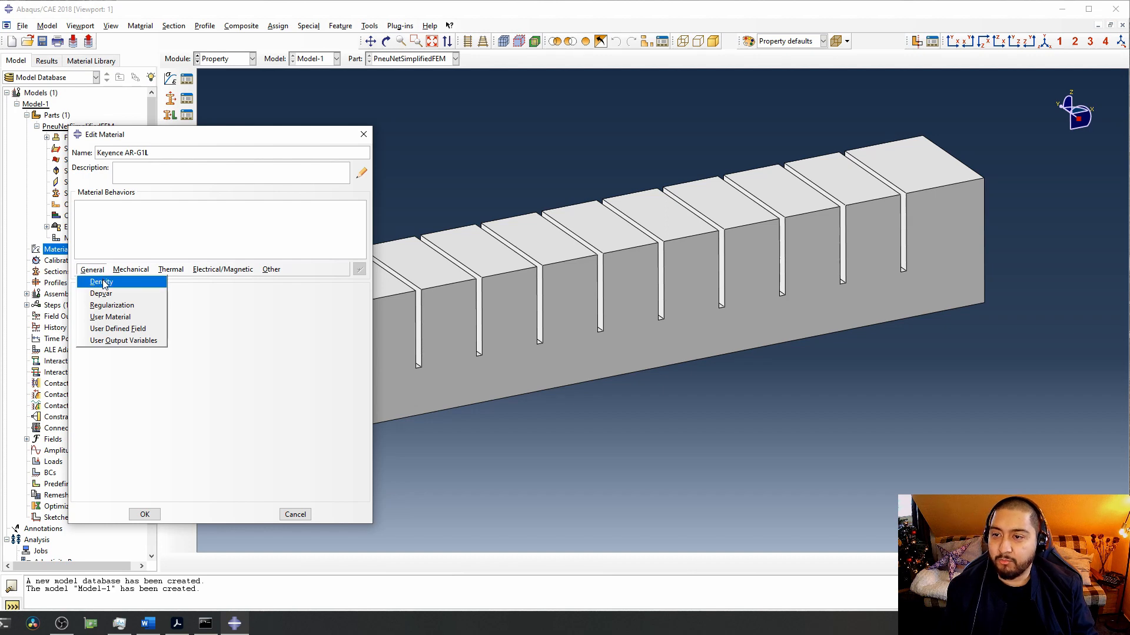
pyautogui.click(103, 283)
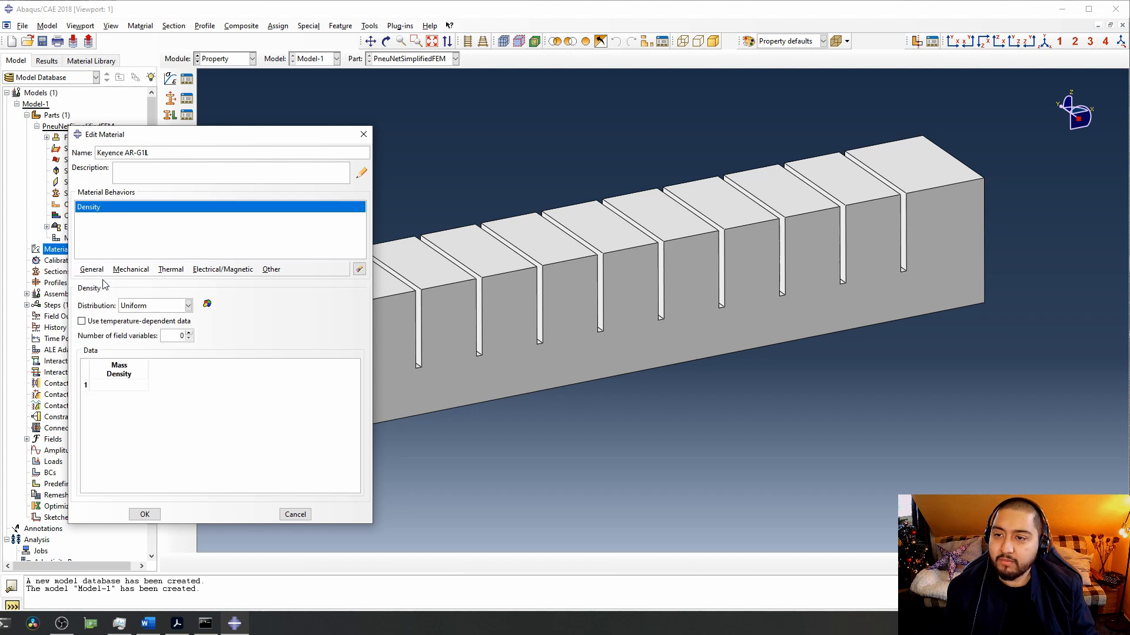
pyautogui.click(126, 386)
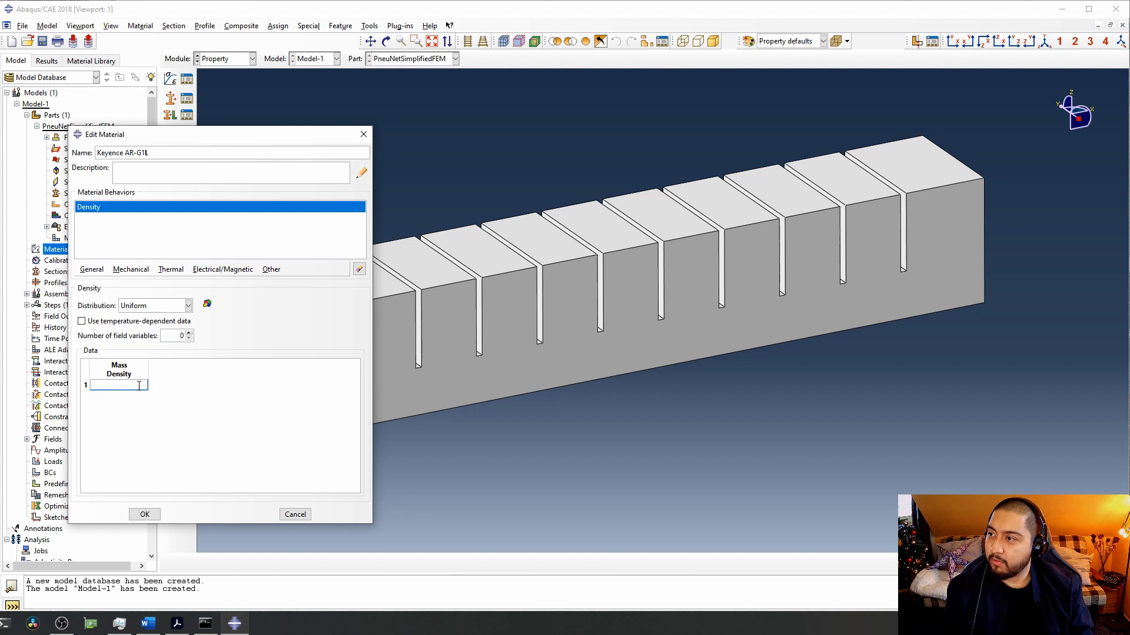
pyautogui.write('1')
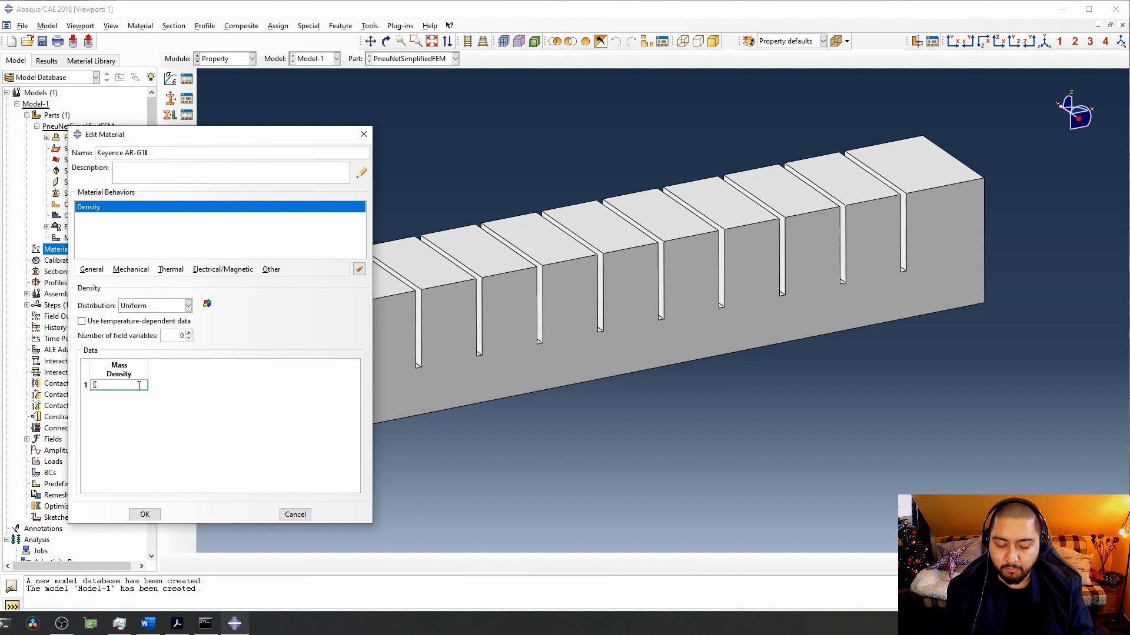
pyautogui.write('.049')
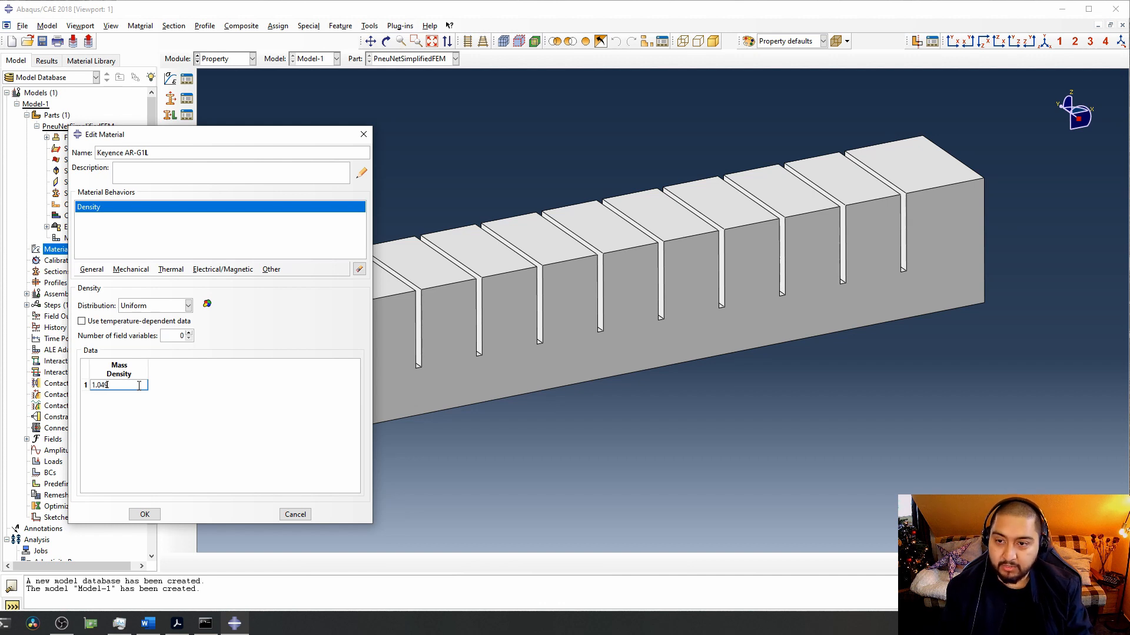
pyautogui.write('6')
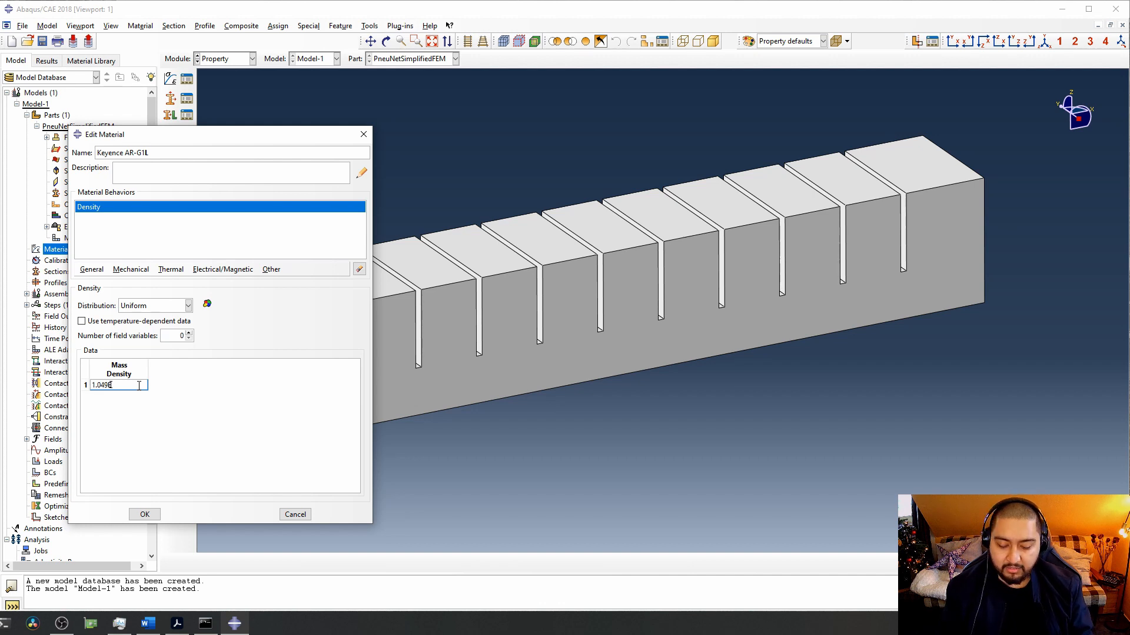
pyautogui.write('-0')
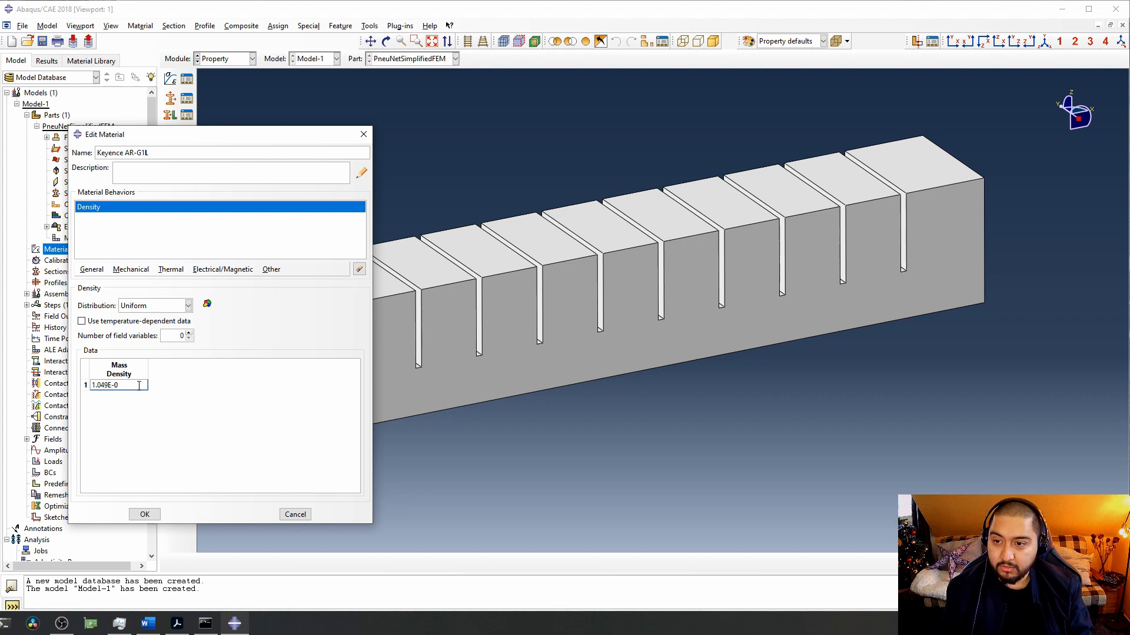
pyautogui.write('9')
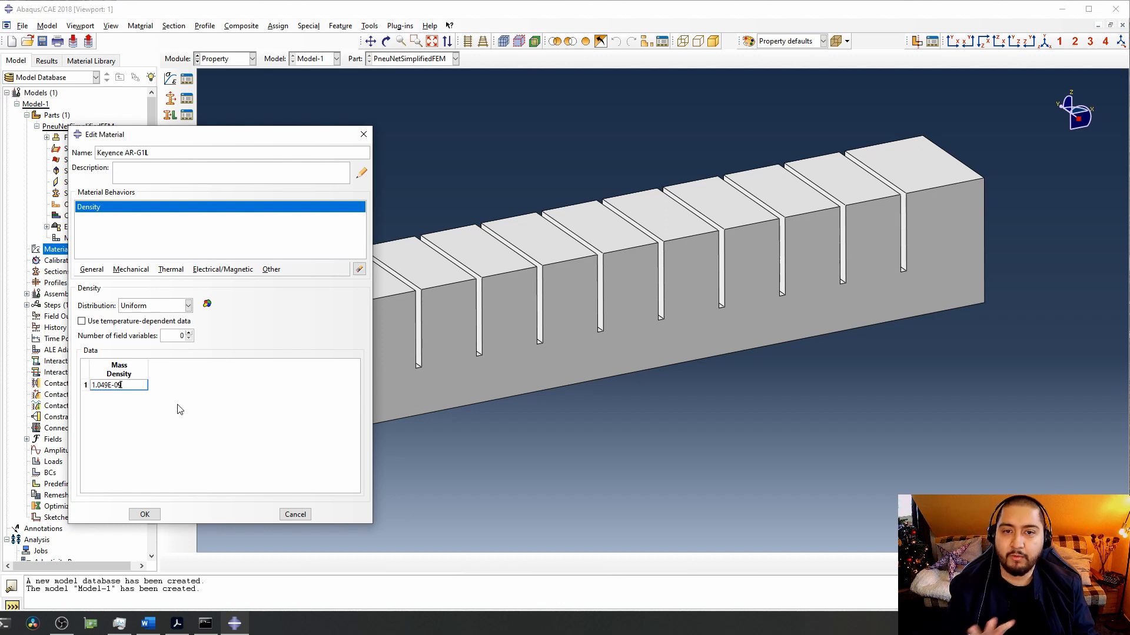
pyautogui.press('Return')
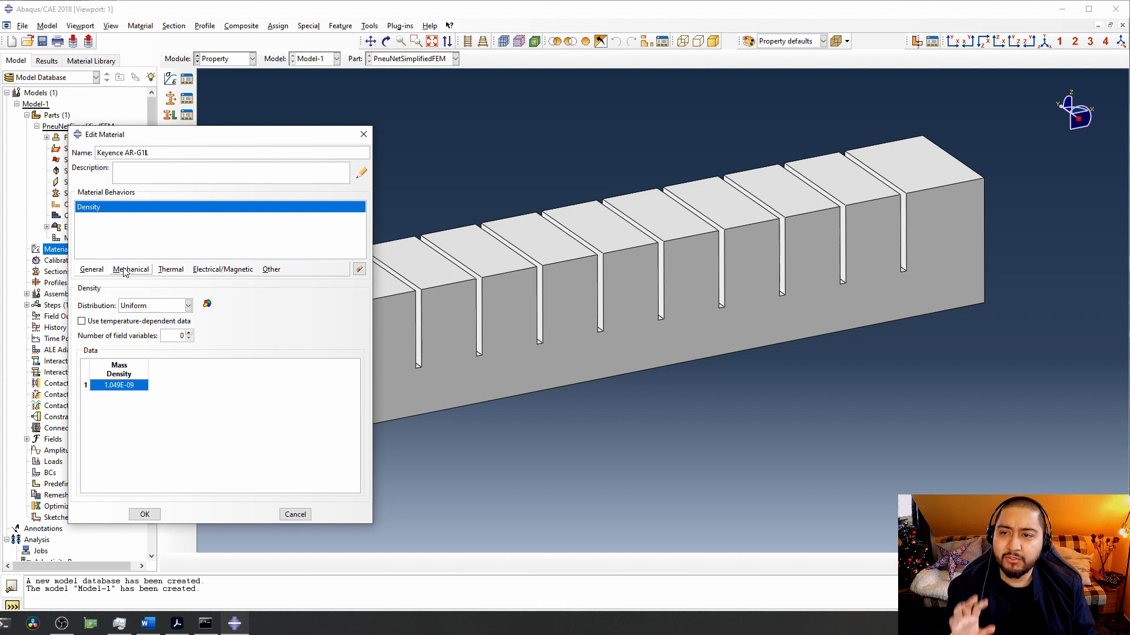
# Add an isotropic Hyperelastic behavior to the material, using the Yeoh strain energy potential with coefficients as the input source.
pyautogui.click(125, 271)
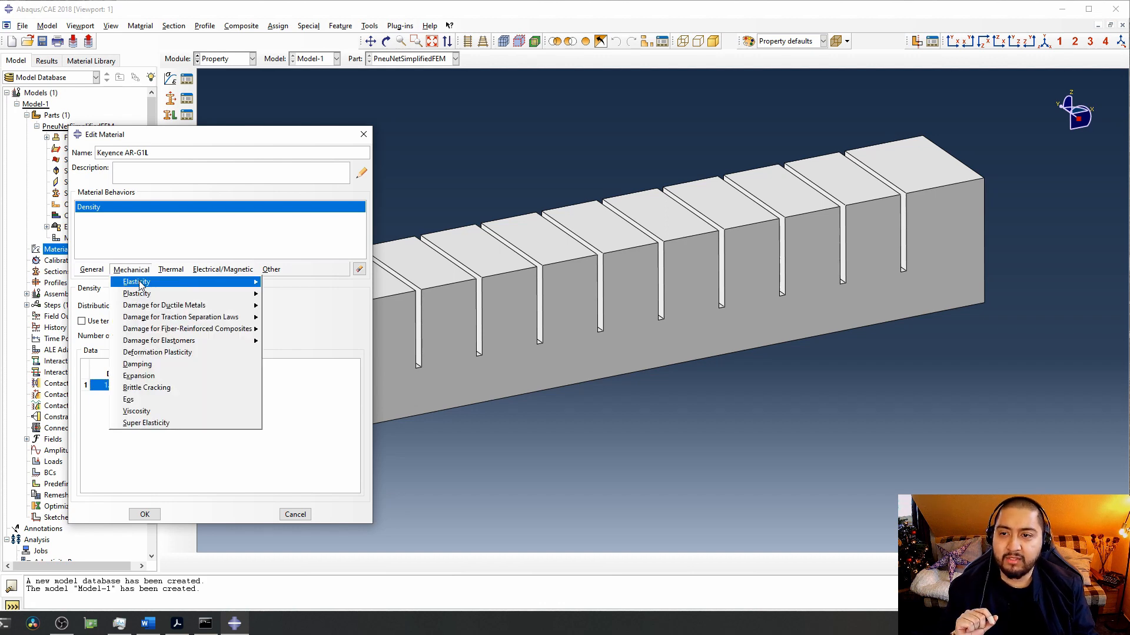
pyautogui.moveTo(141, 284)
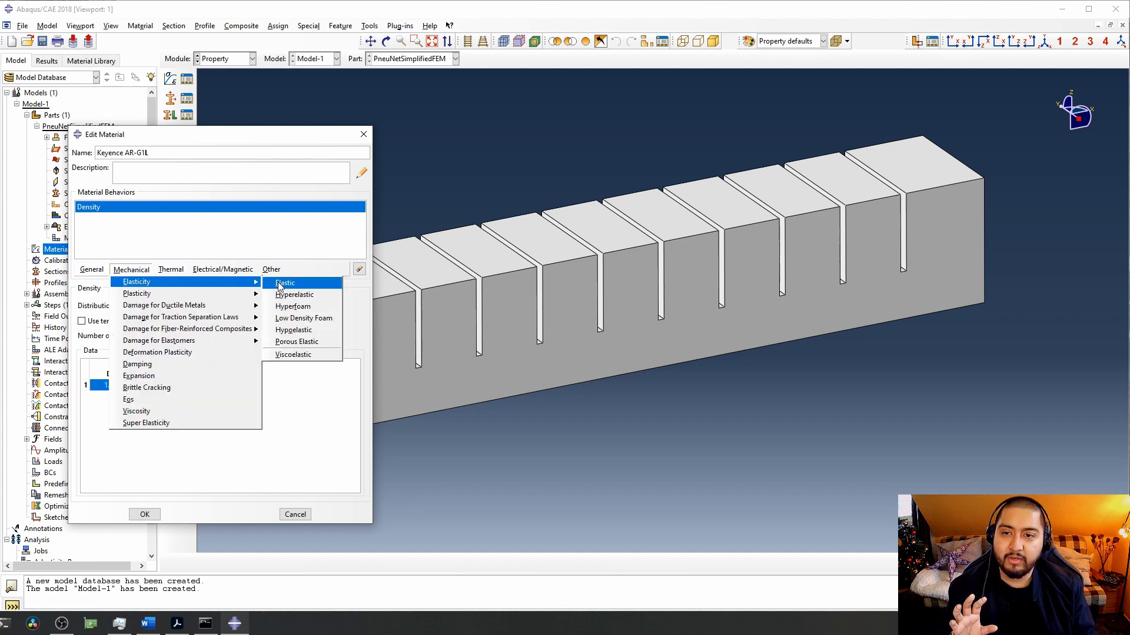
pyautogui.click(281, 296)
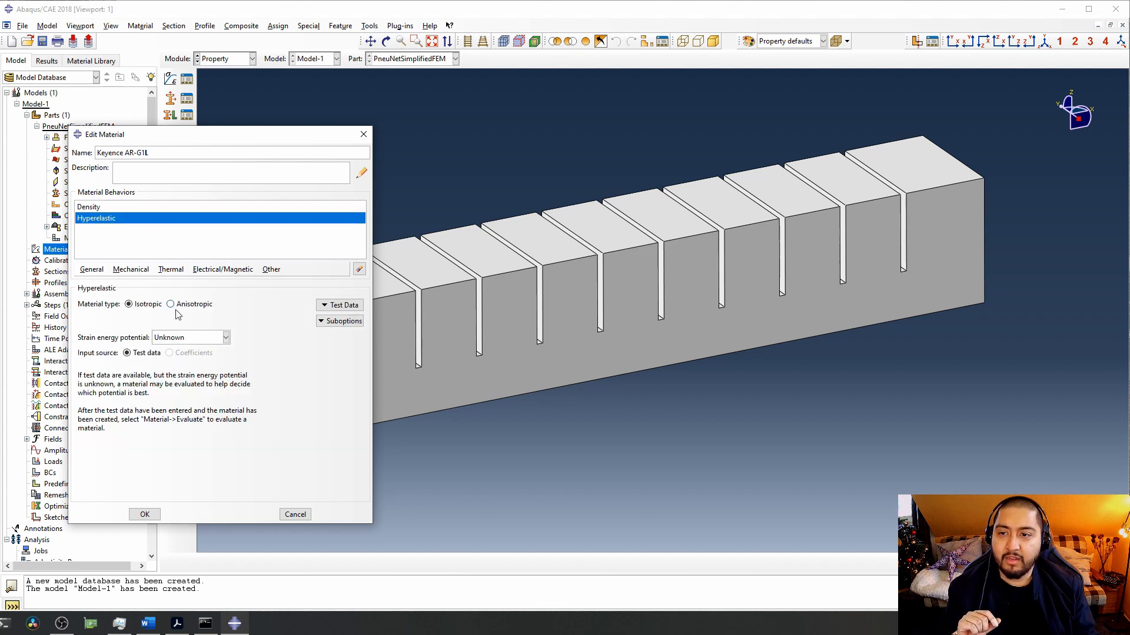
pyautogui.click(186, 339)
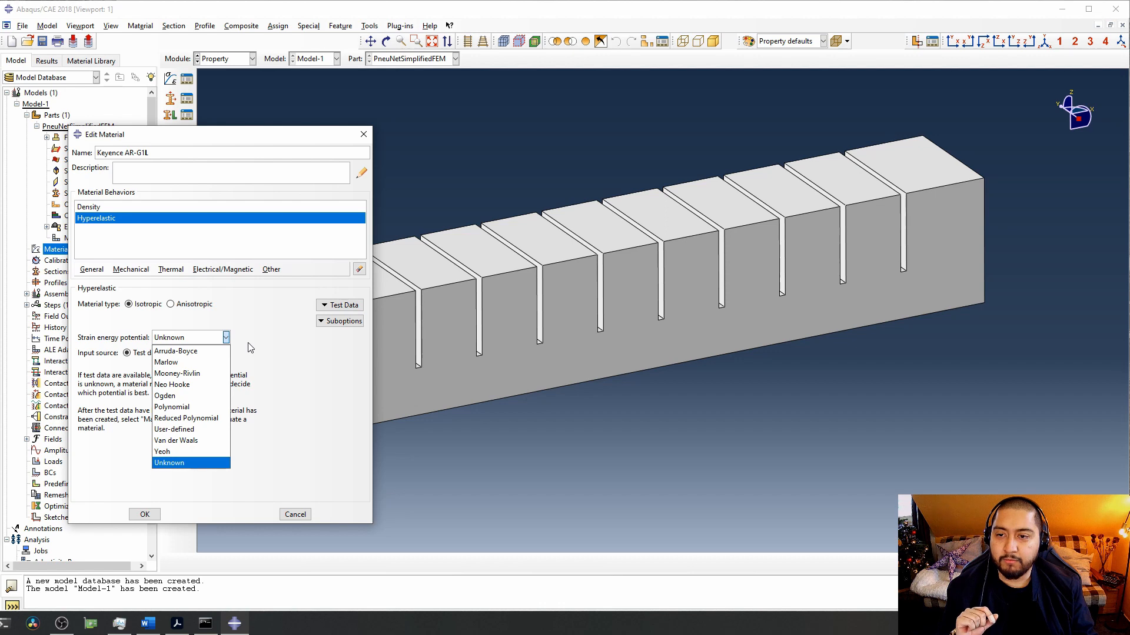
pyautogui.click(202, 451)
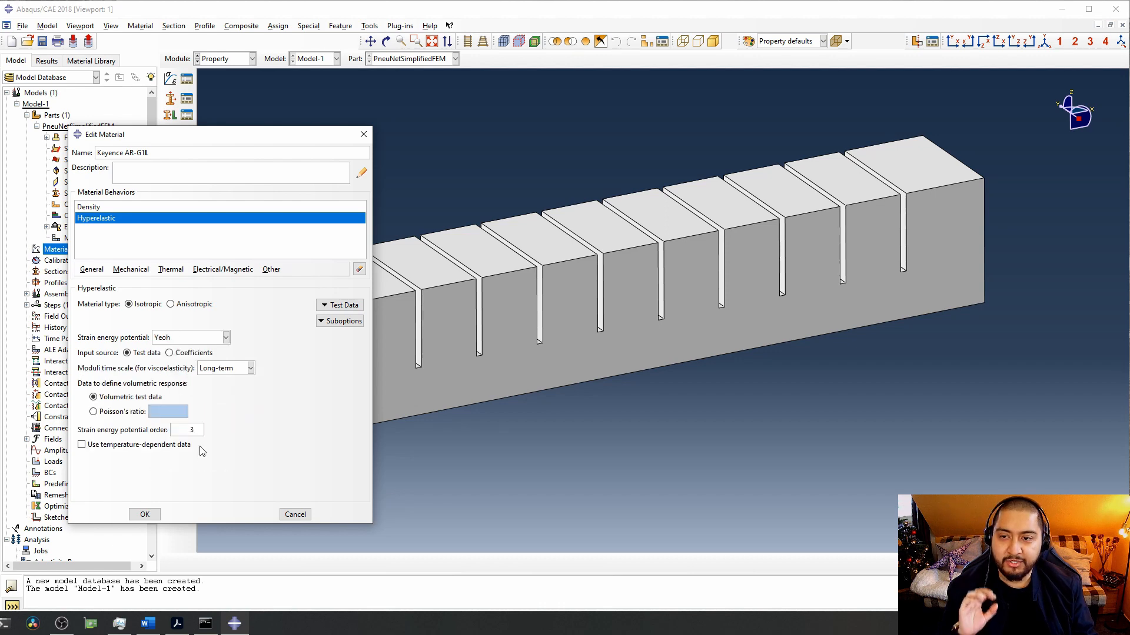
pyautogui.click(176, 356)
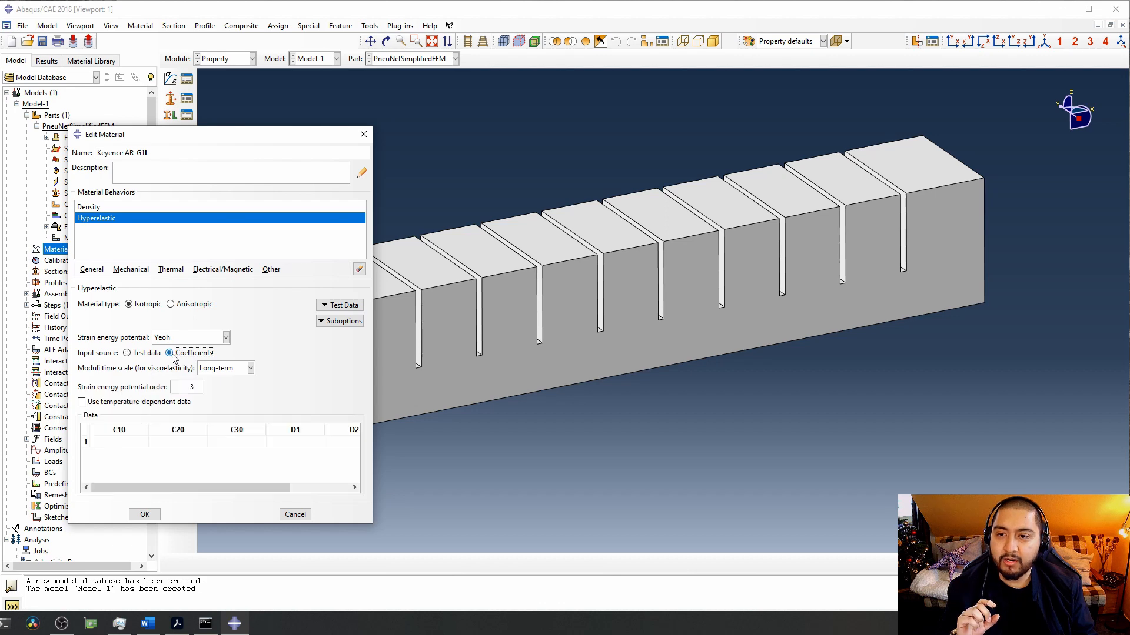
# Set the Yeoh coefficients C10 to 0.11 and C20 to 0.02, leave the others blank, and save the material.
pyautogui.click(130, 444)
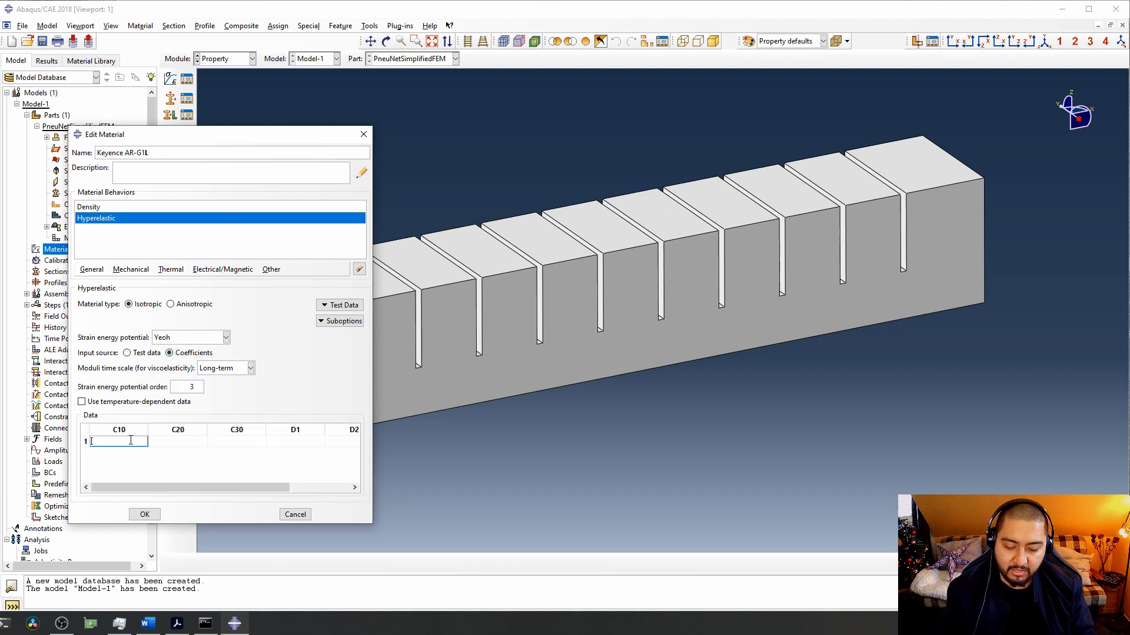
pyautogui.write('0.11')
pyautogui.press('Tab')
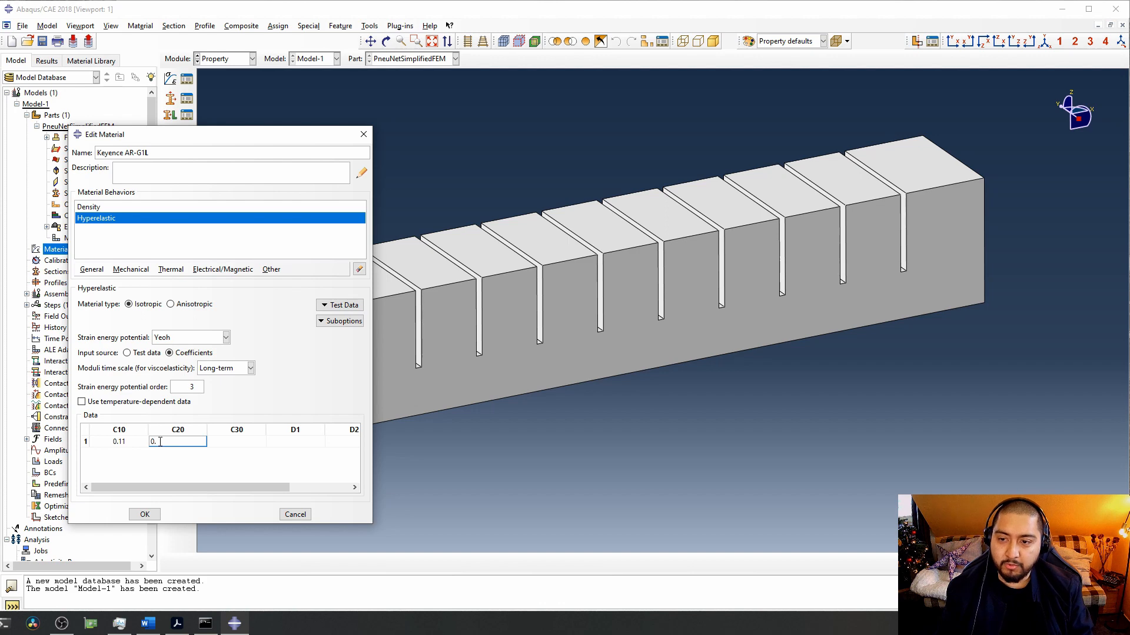
pyautogui.write('0.02')
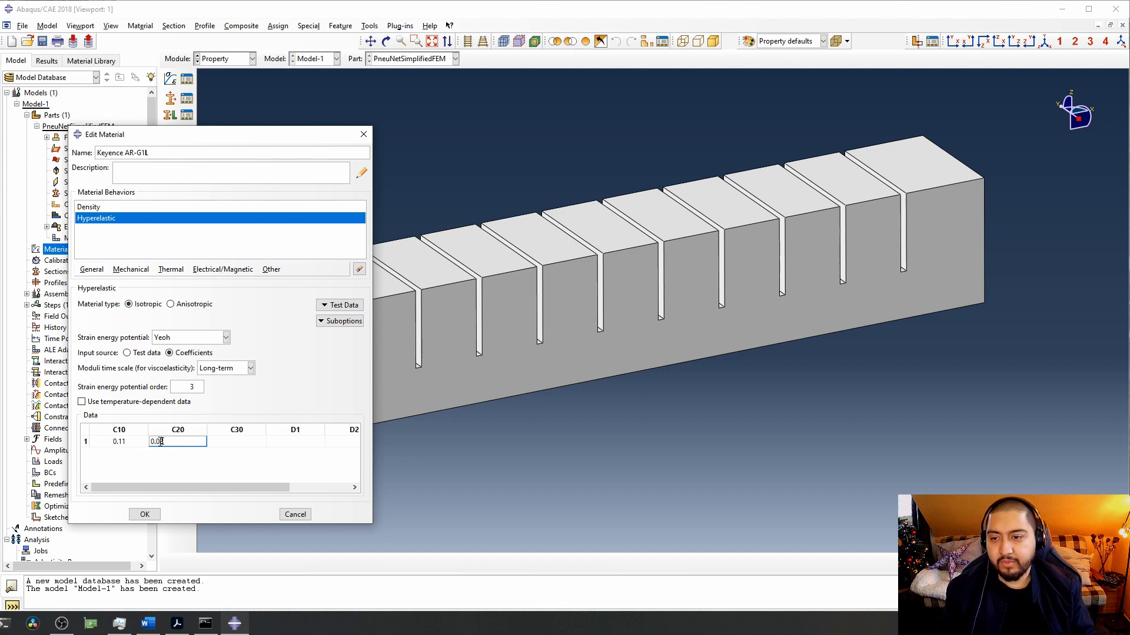
pyautogui.press('Return')
pyautogui.moveTo(226, 484); pyautogui.dragTo(179, 490)
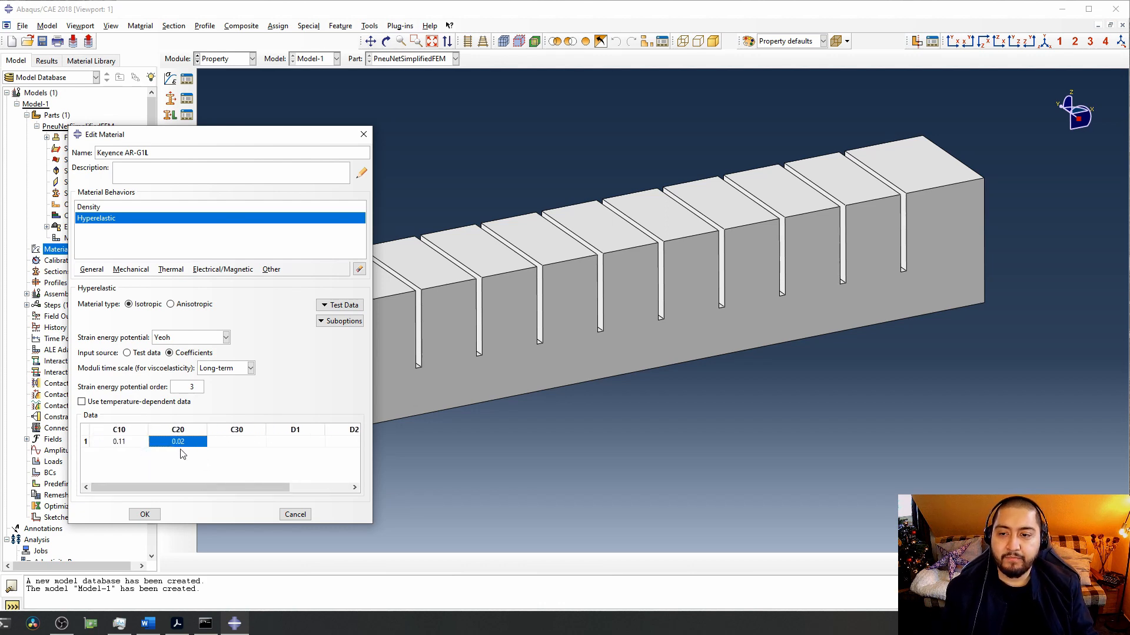
pyautogui.click(125, 445)
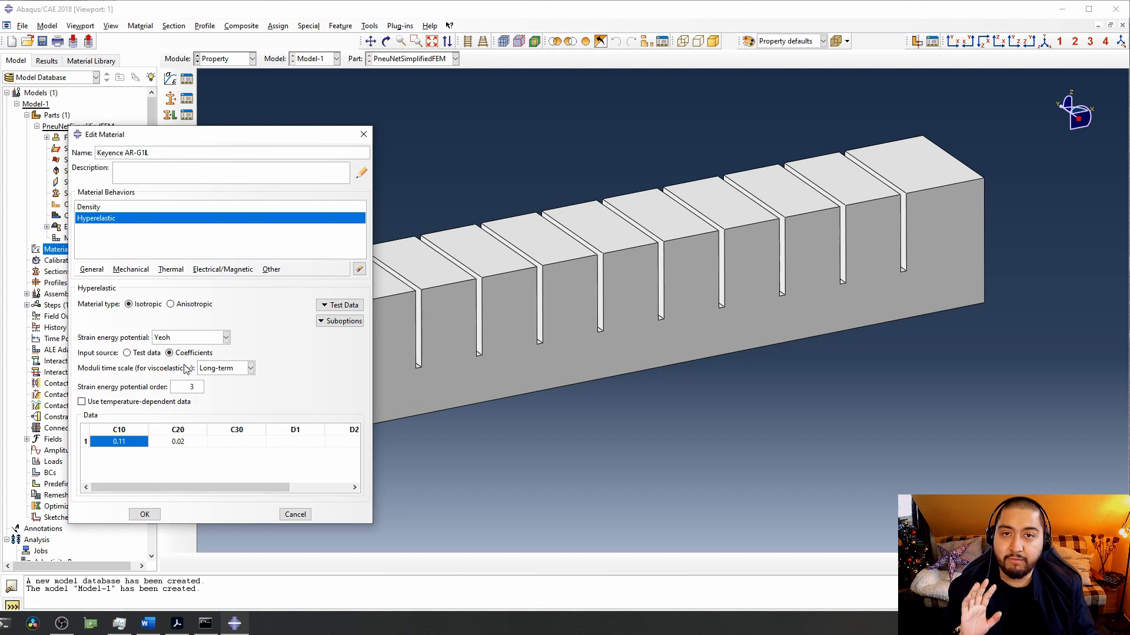
pyautogui.click(155, 515)
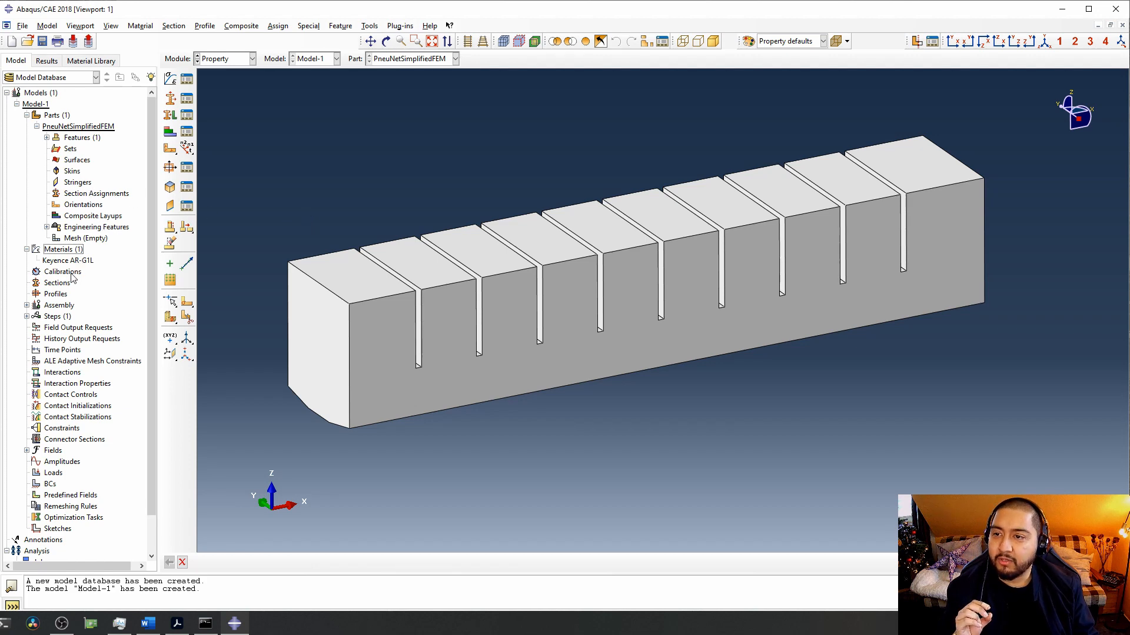
# Create a solid, homogeneous section named Silicone that uses the Keyence AR-G1L material, without a plane stress/strain thickness.
pyautogui.doubleClick(65, 285)
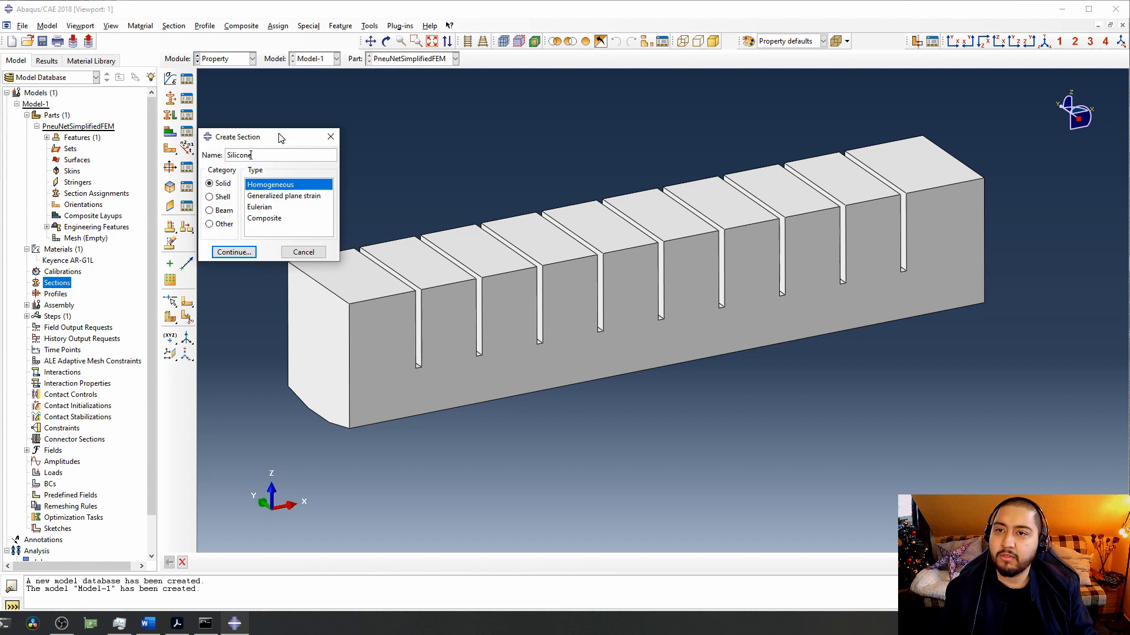
pyautogui.moveTo(278, 135); pyautogui.dragTo(364, 108)
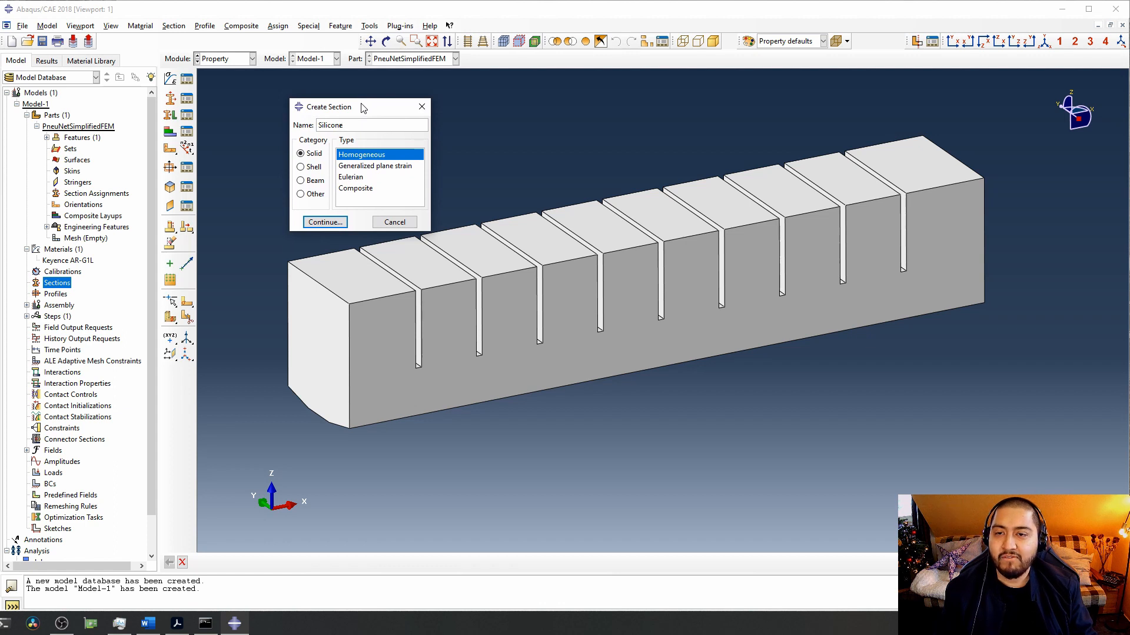
pyautogui.moveTo(364, 108); pyautogui.dragTo(346, 104)
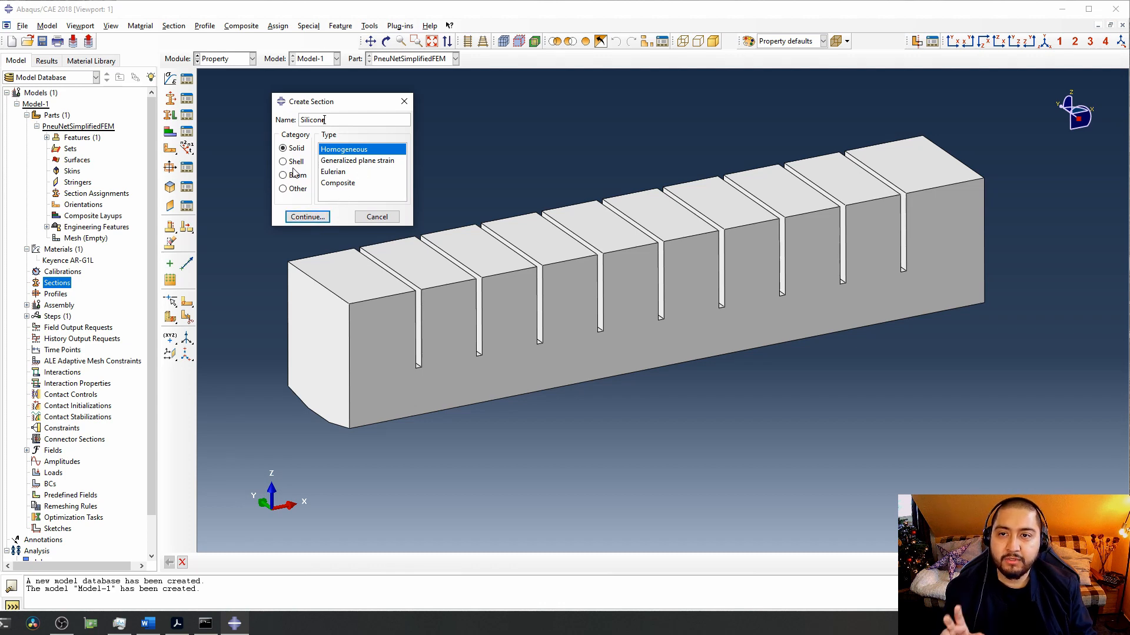
pyautogui.click(307, 217)
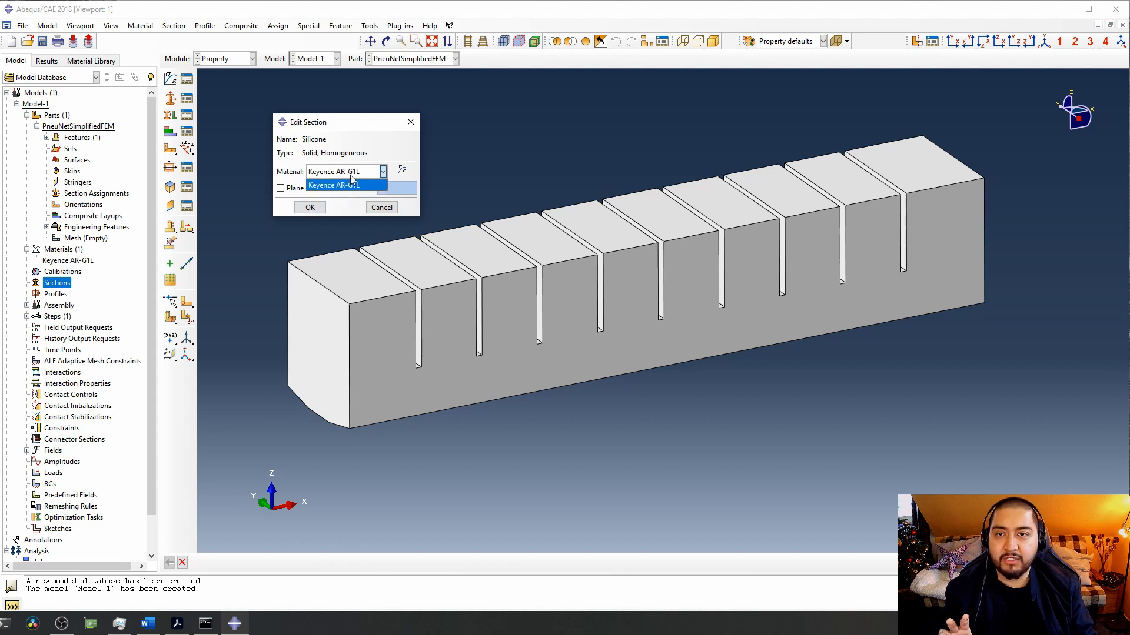
pyautogui.click(314, 209)
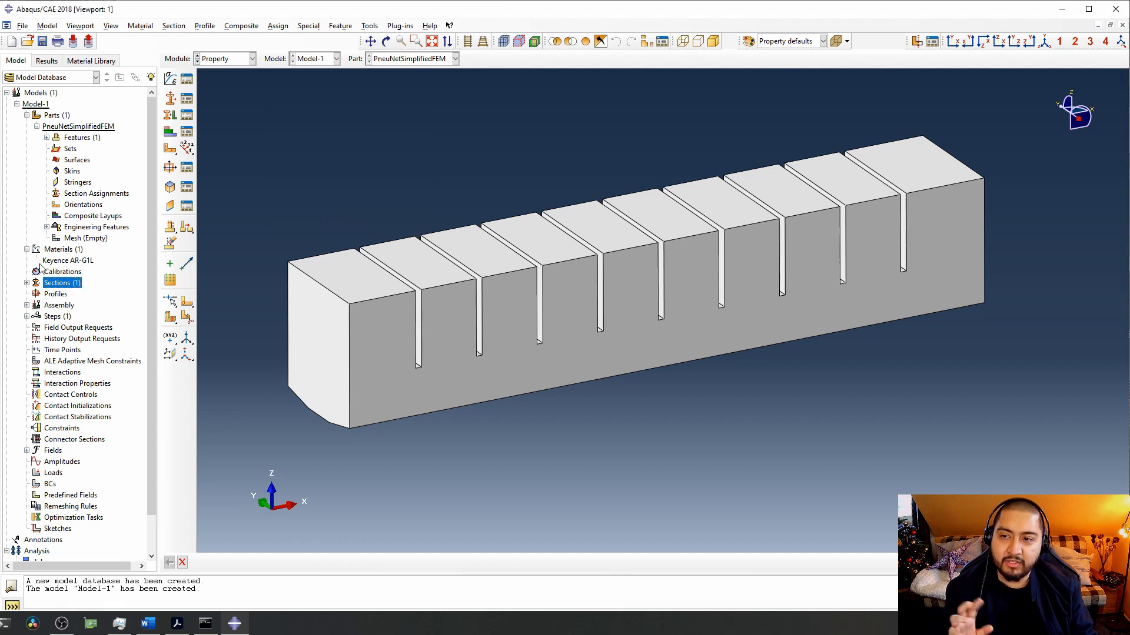
# Expand the sections in the model tree and review the Silicone section's type and material settings.
pyautogui.click(27, 283)
pyautogui.click(56, 295)
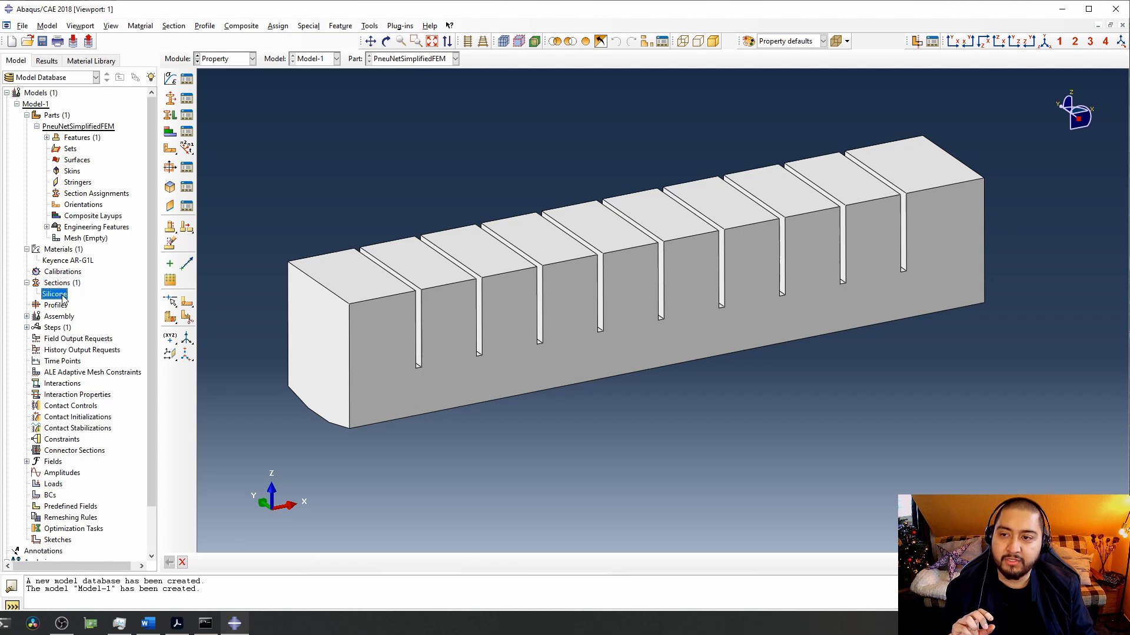
pyautogui.doubleClick(66, 299)
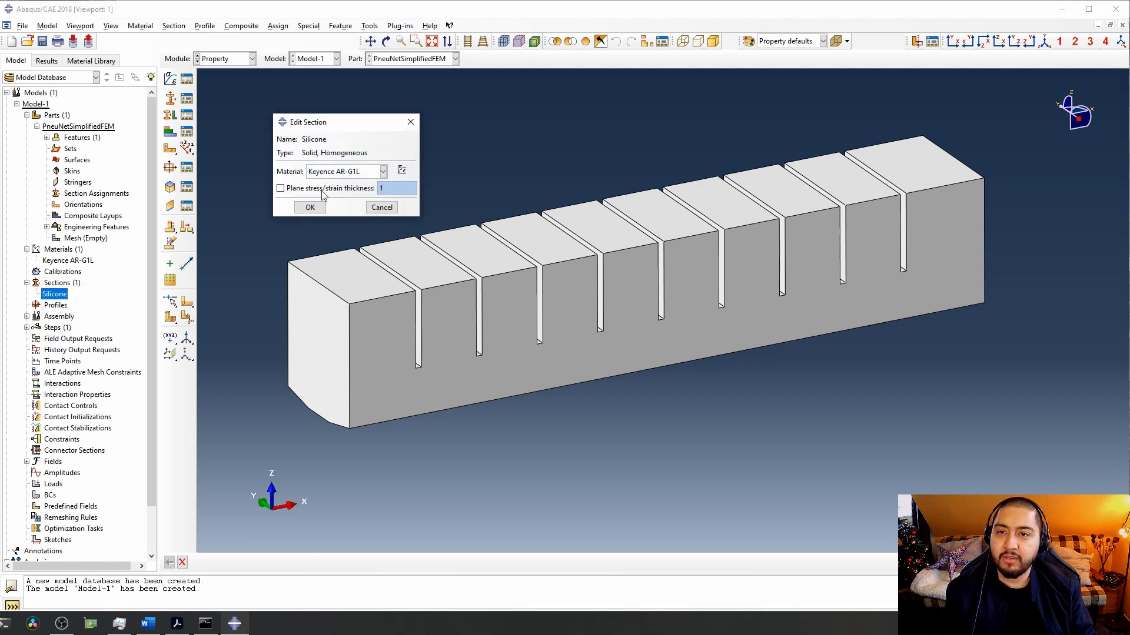
pyautogui.press('Return')
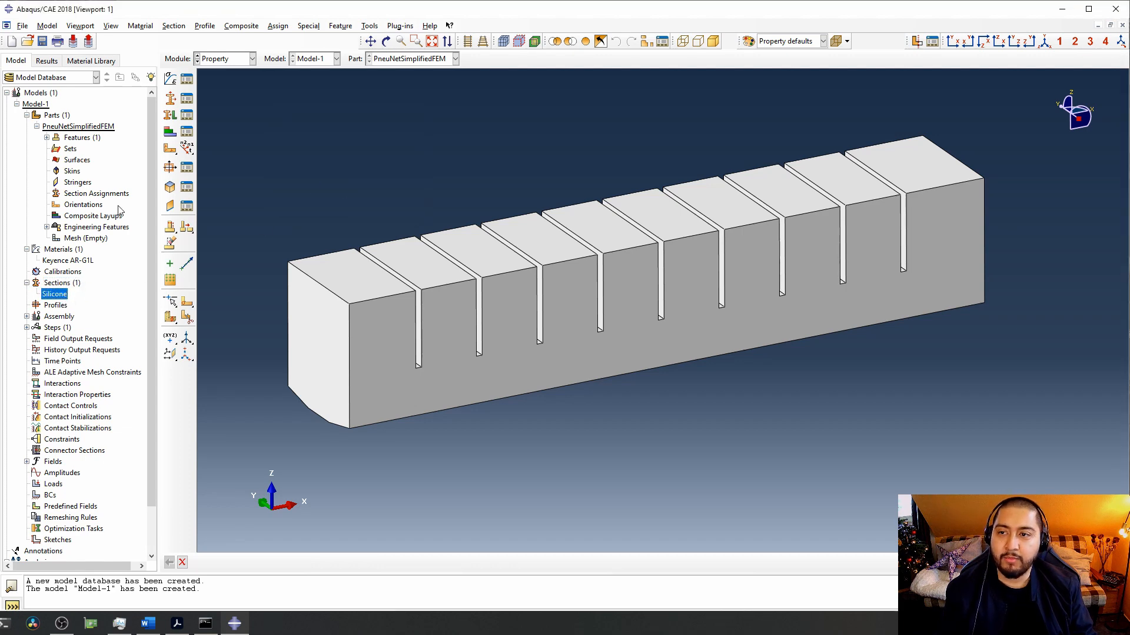
# Assign the Silicone section to the entire PneuNetSimplifiedFEM part, creating the set Set-1 for the region.
pyautogui.click(106, 193)
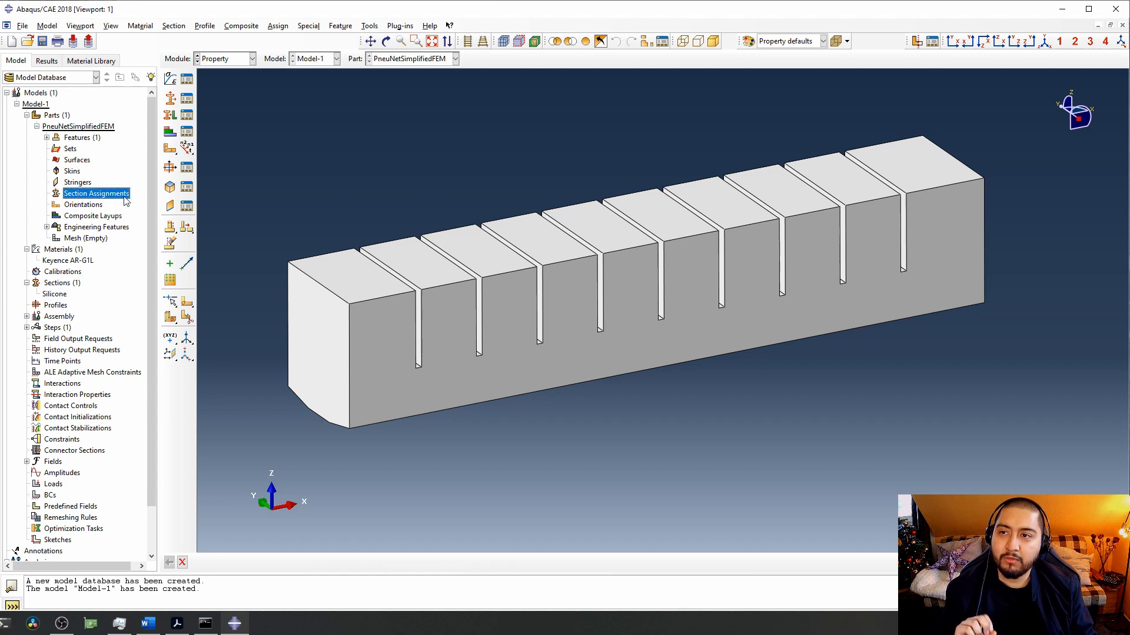
pyautogui.doubleClick(90, 197)
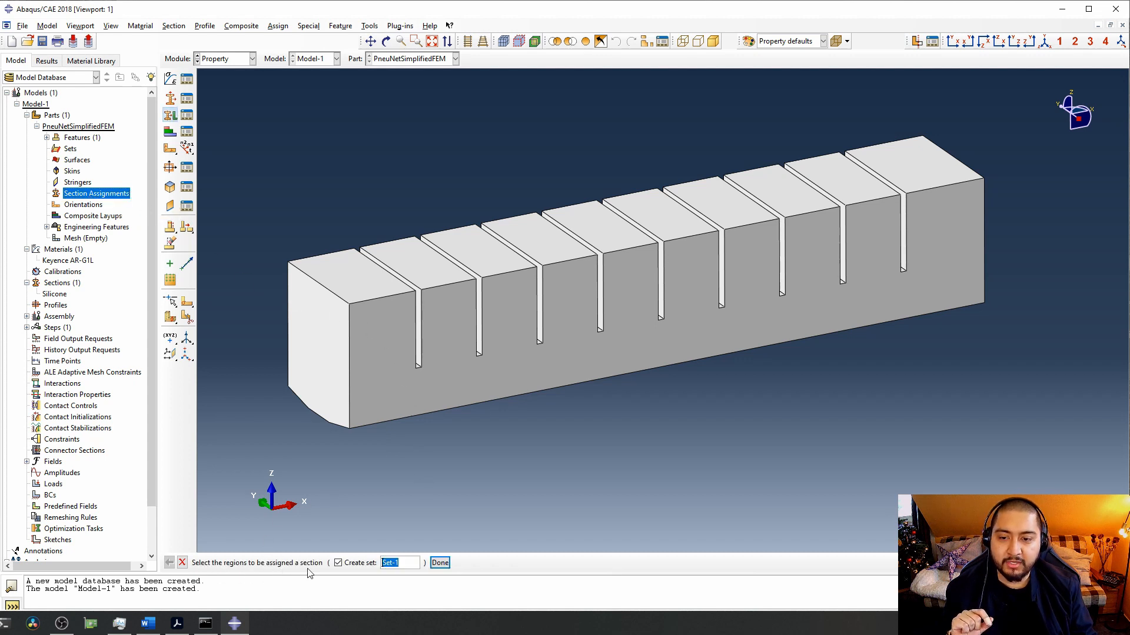
pyautogui.click(358, 393)
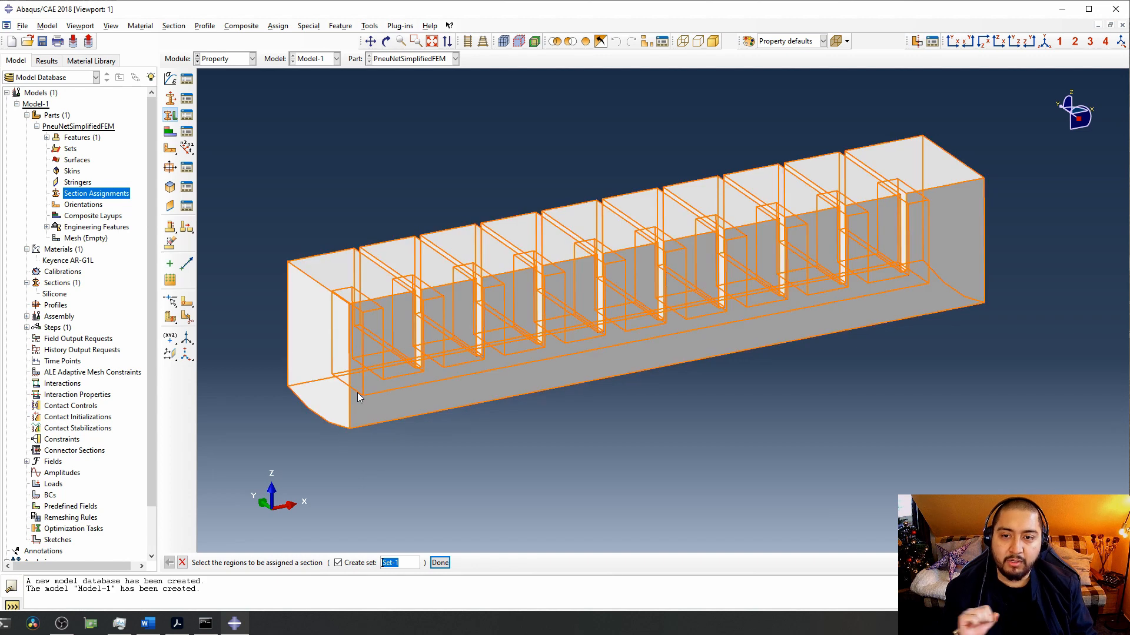
pyautogui.click(440, 563)
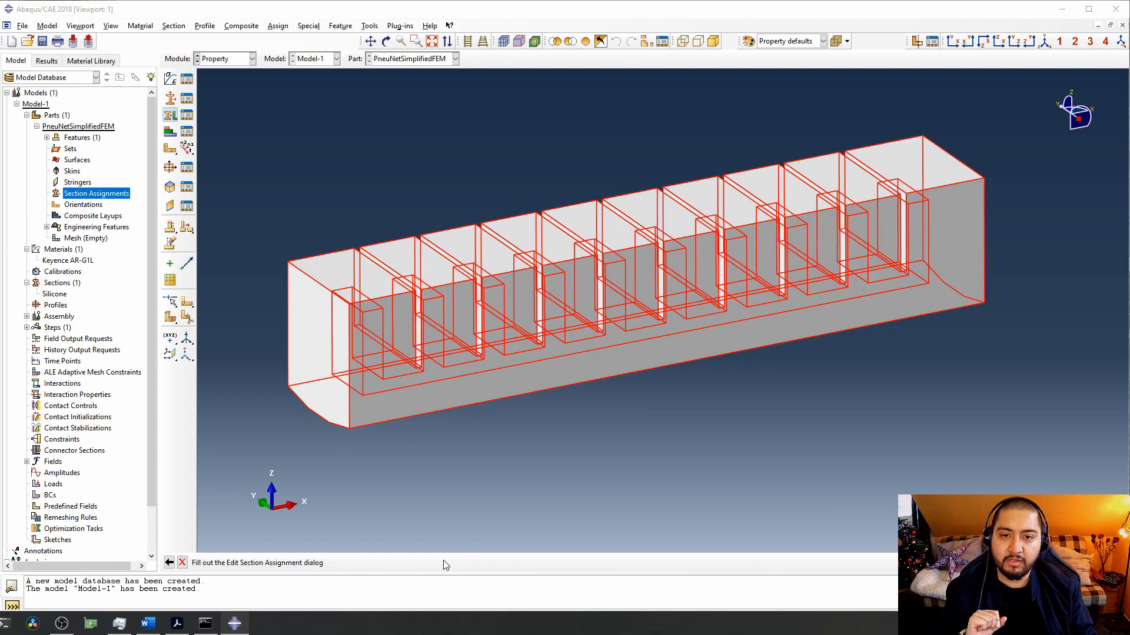
pyautogui.moveTo(0, 116); pyautogui.dragTo(405, 119)
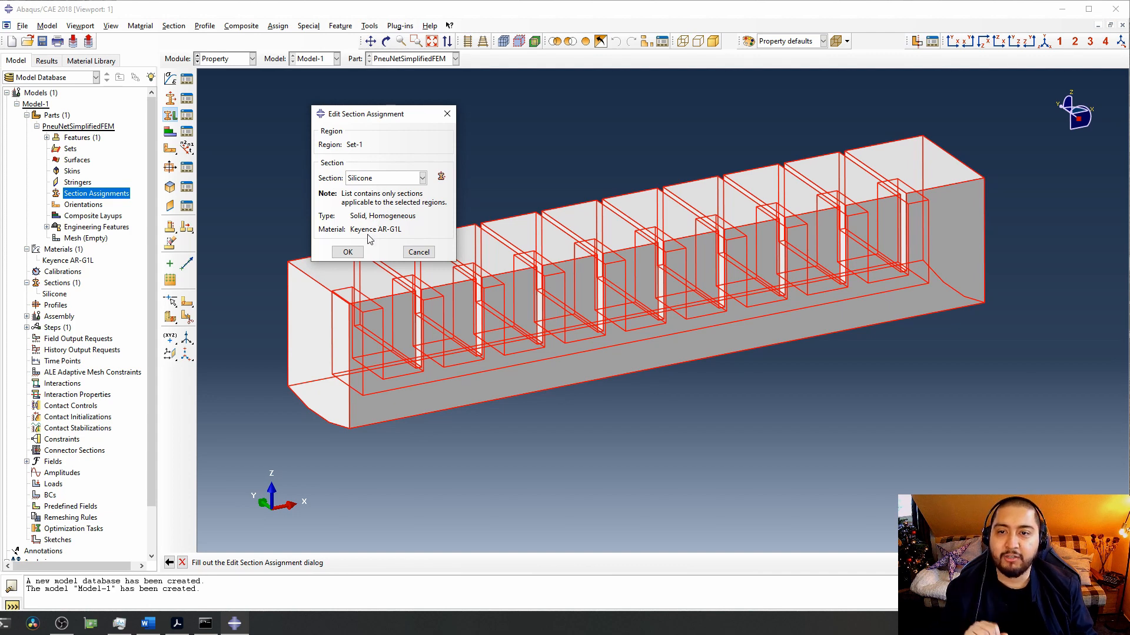
pyautogui.click(348, 253)
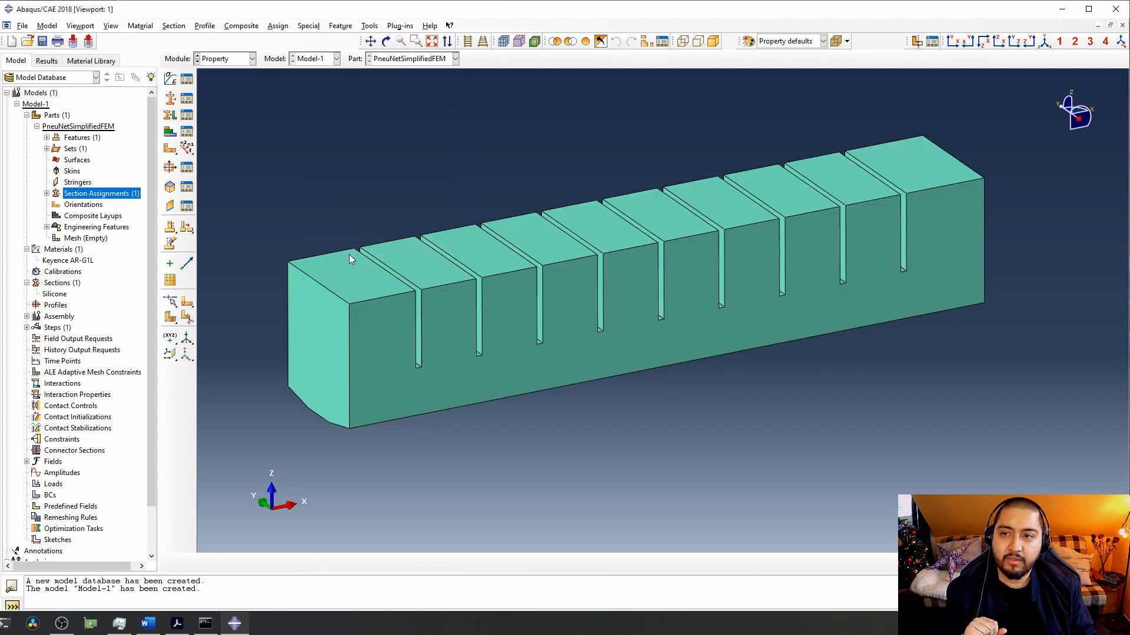
# Expand the part's section assignments, highlight the region of the Silicone assignment, and widen the model tree to read its full name.
pyautogui.click(47, 193)
pyautogui.click(88, 204)
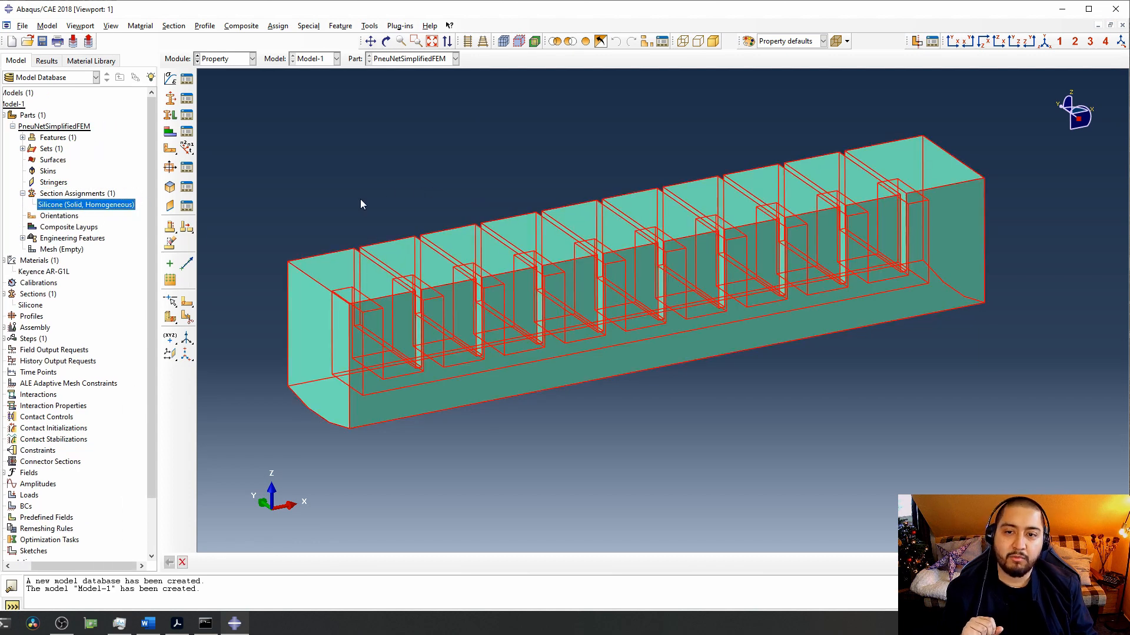
pyautogui.moveTo(114, 566); pyautogui.dragTo(93, 565)
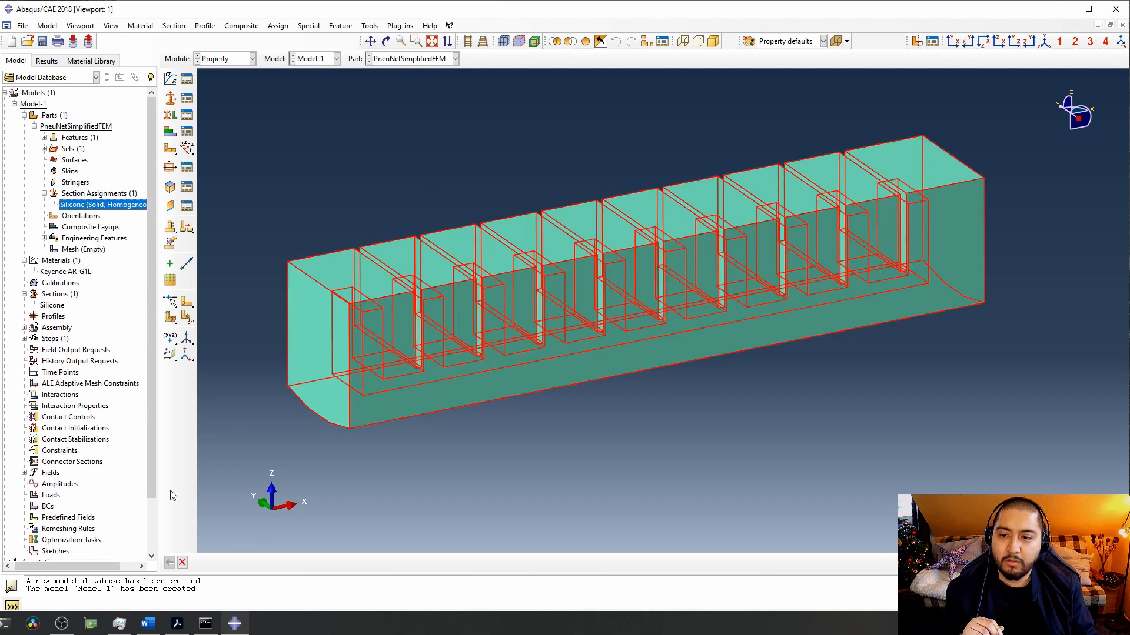
pyautogui.moveTo(158, 464); pyautogui.dragTo(177, 464)
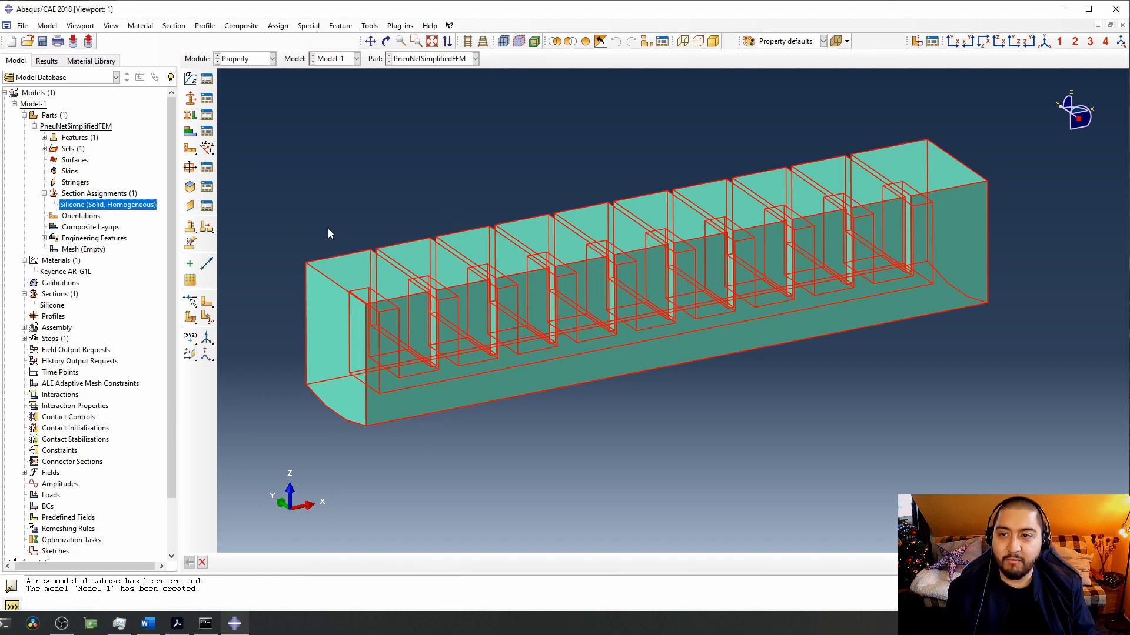
pyautogui.press('Up')
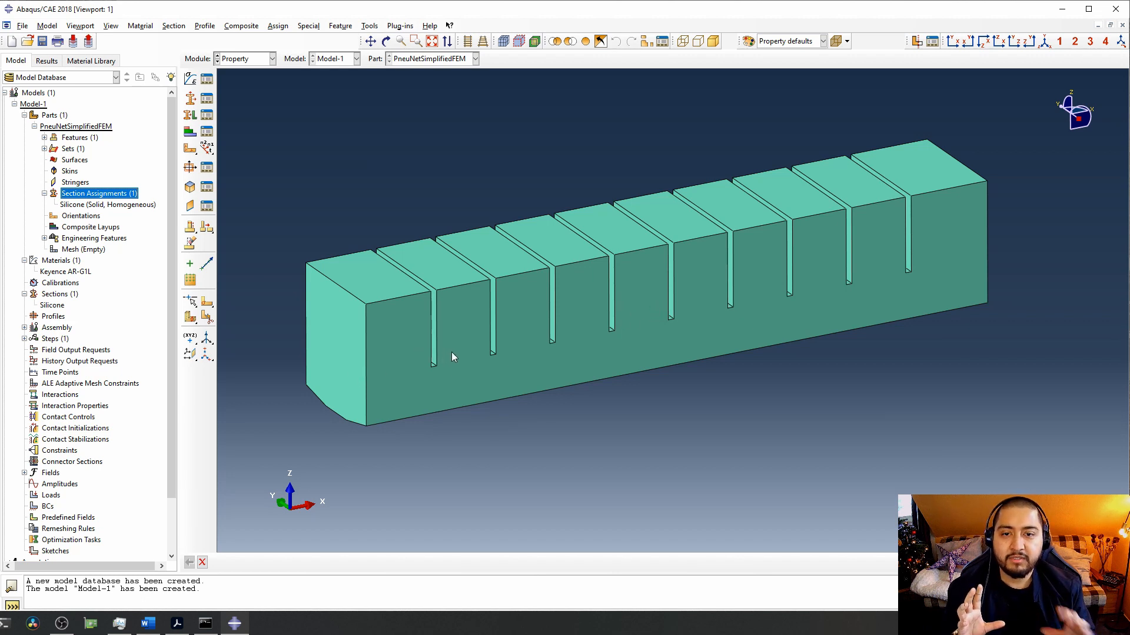
pyautogui.click(369, 26)
pyautogui.moveTo(398, 158)
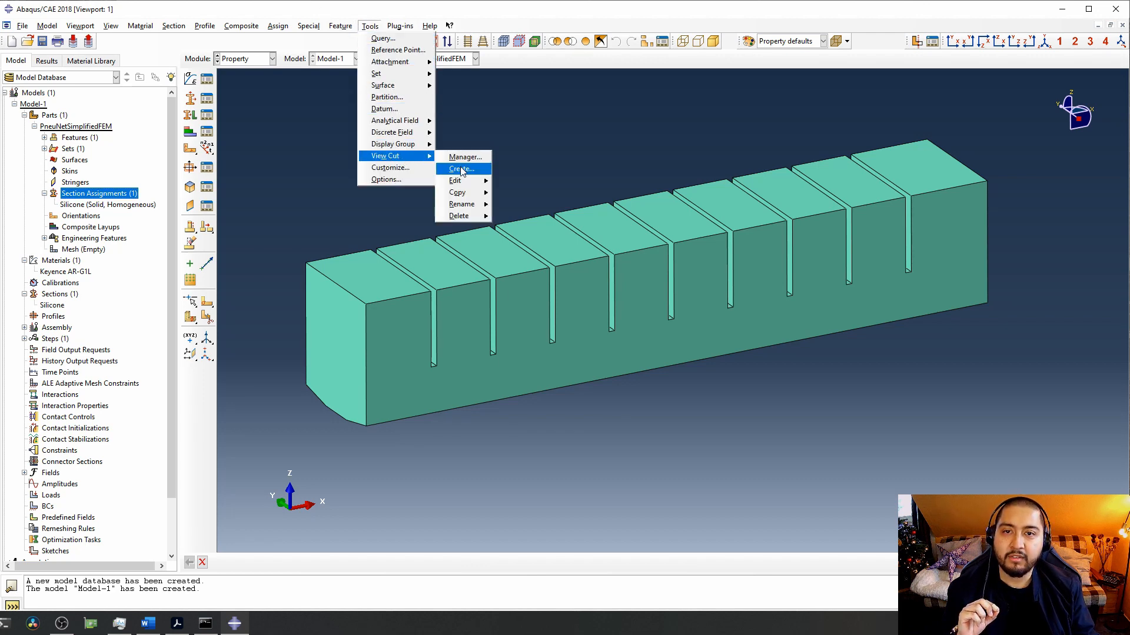
pyautogui.click(460, 170)
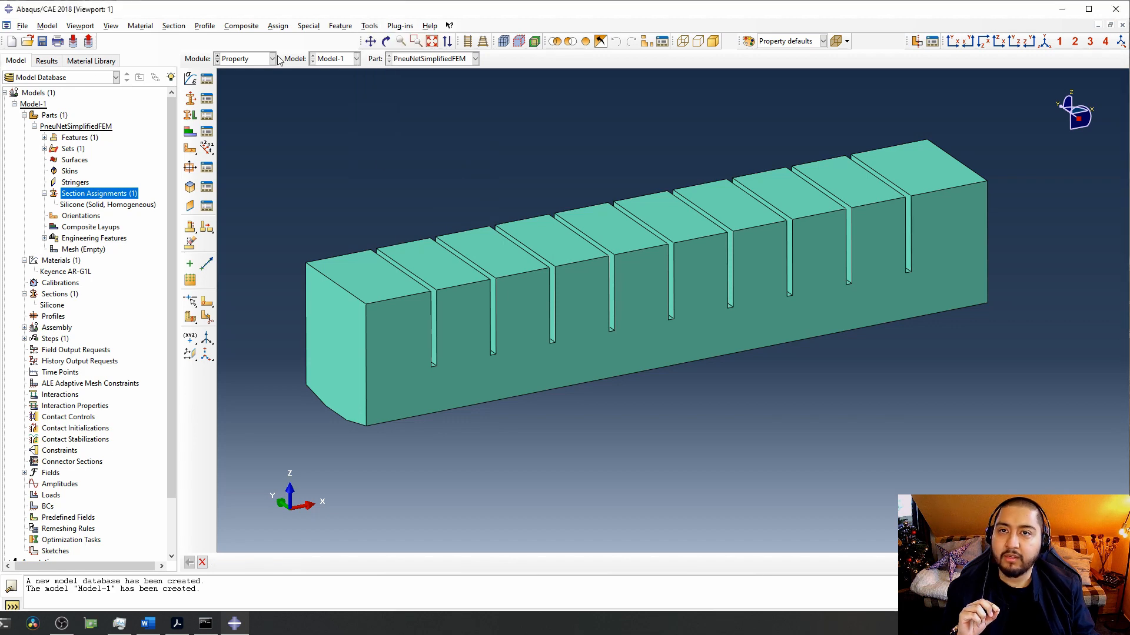
# Turn on the Y-Plane view cut and show the model above the cut instead of below it.
pyautogui.click(369, 26)
pyautogui.moveTo(406, 157)
pyautogui.click(465, 157)
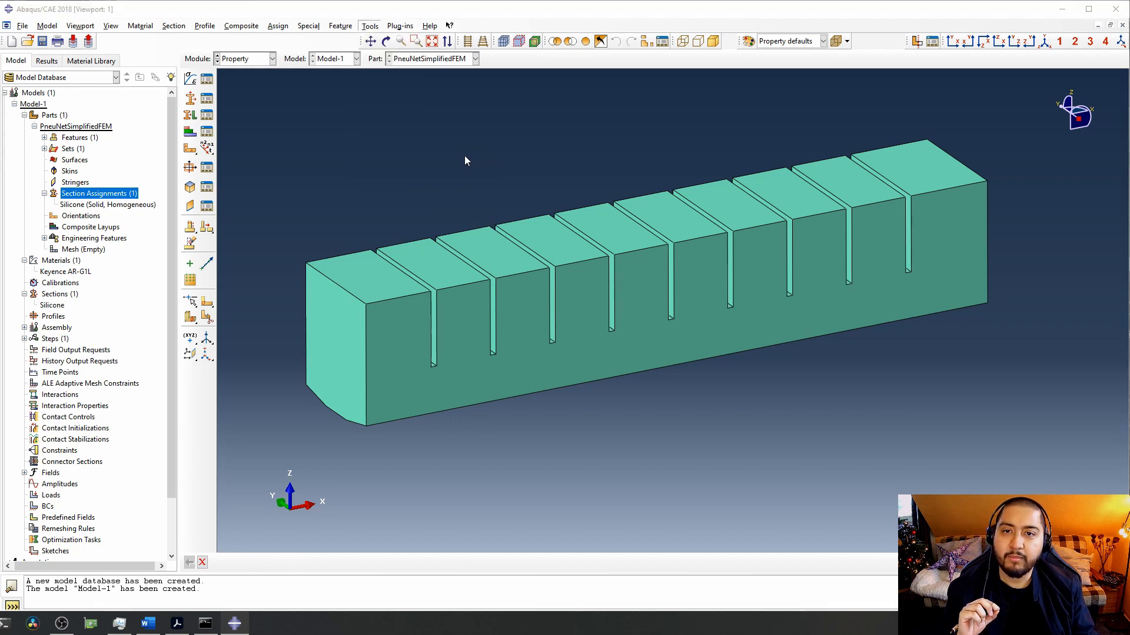
pyautogui.moveTo(802, 202); pyautogui.dragTo(907, 284)
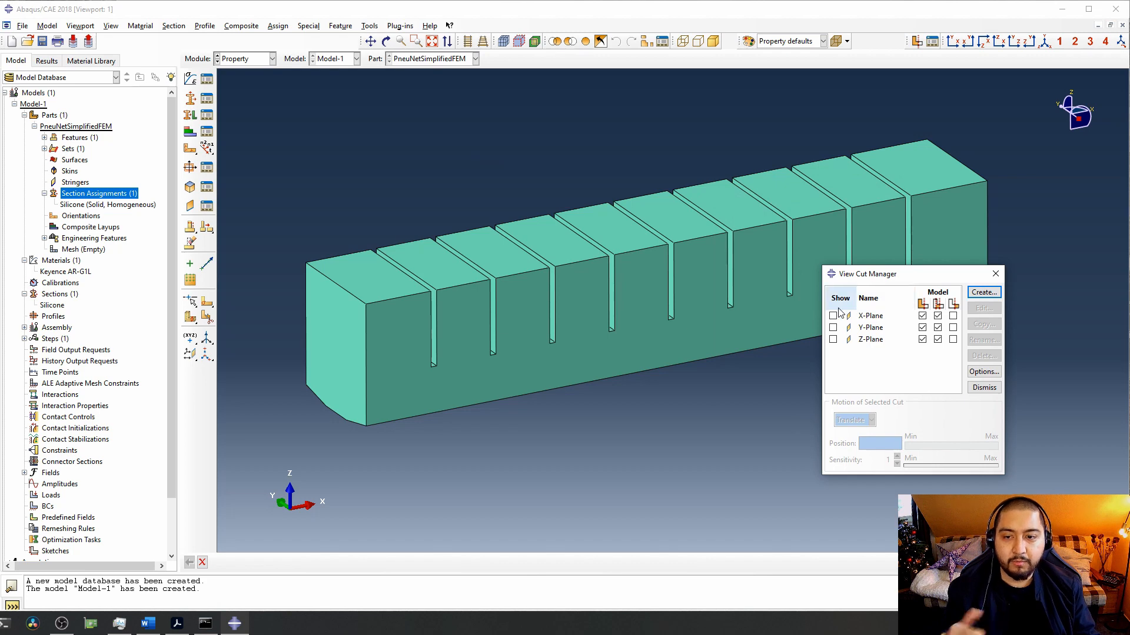
pyautogui.click(833, 327)
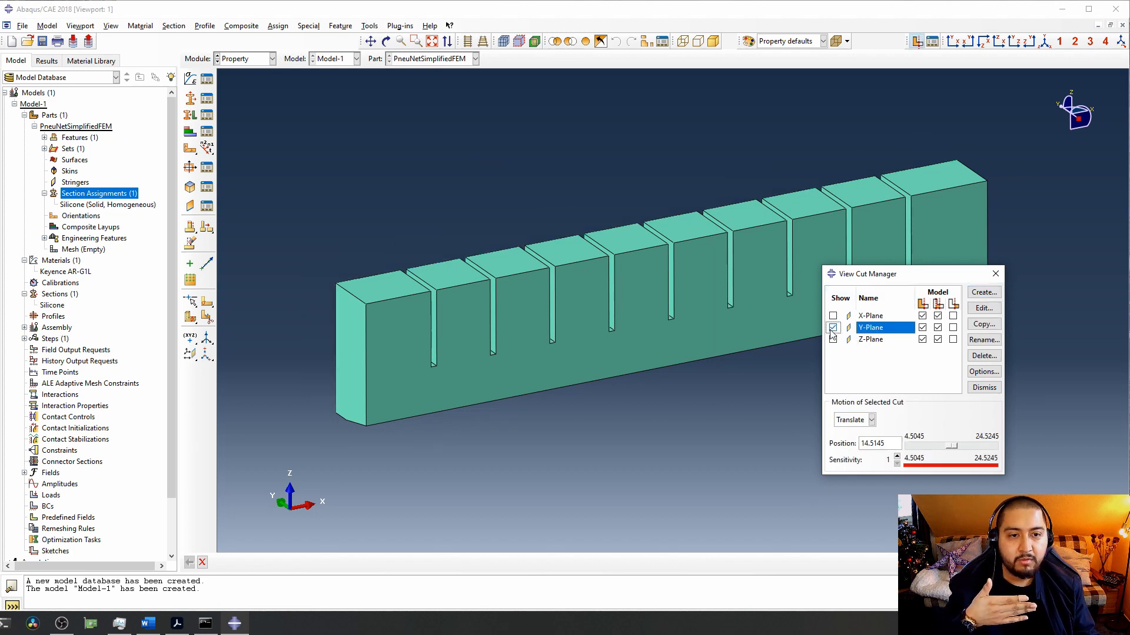
pyautogui.click(952, 328)
pyautogui.click(922, 328)
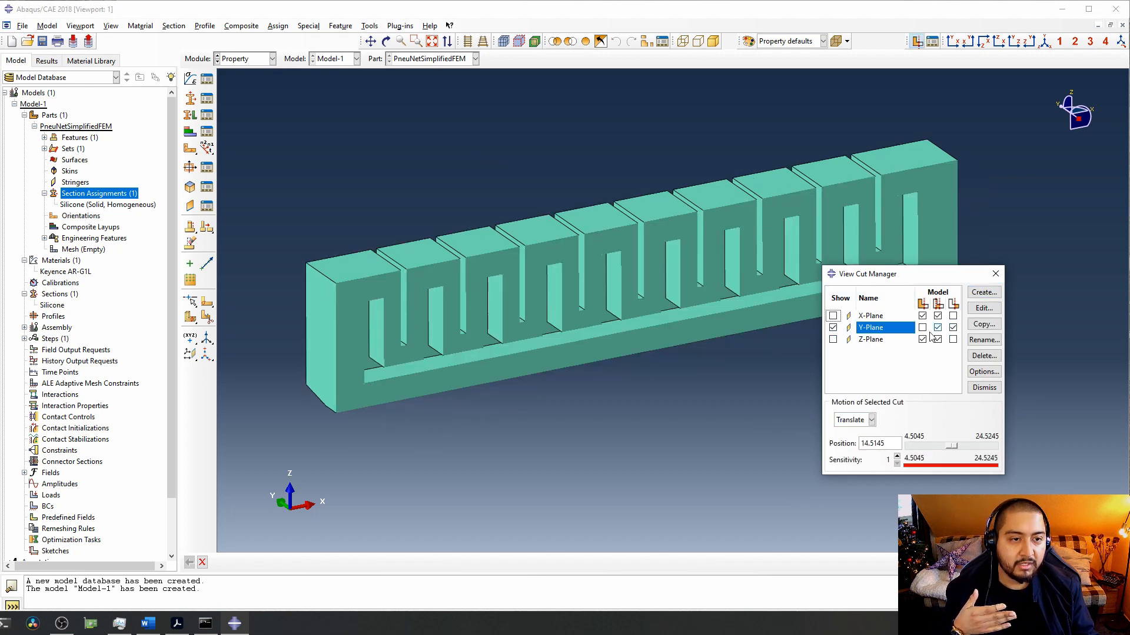
# Examine the exposed air chambers and connecting channel of the cut actuator, keeping the View Cut Manager clear of the model.
pyautogui.moveTo(918, 275); pyautogui.dragTo(1039, 324)
pyautogui.keyDown('ctrl'); pyautogui.keyDown('alt'); pyautogui.moveTo(759, 338); pyautogui.dragTo(721, 278); pyautogui.keyUp('alt'); pyautogui.keyUp('ctrl')
pyautogui.scroll(-5, 683, 216)
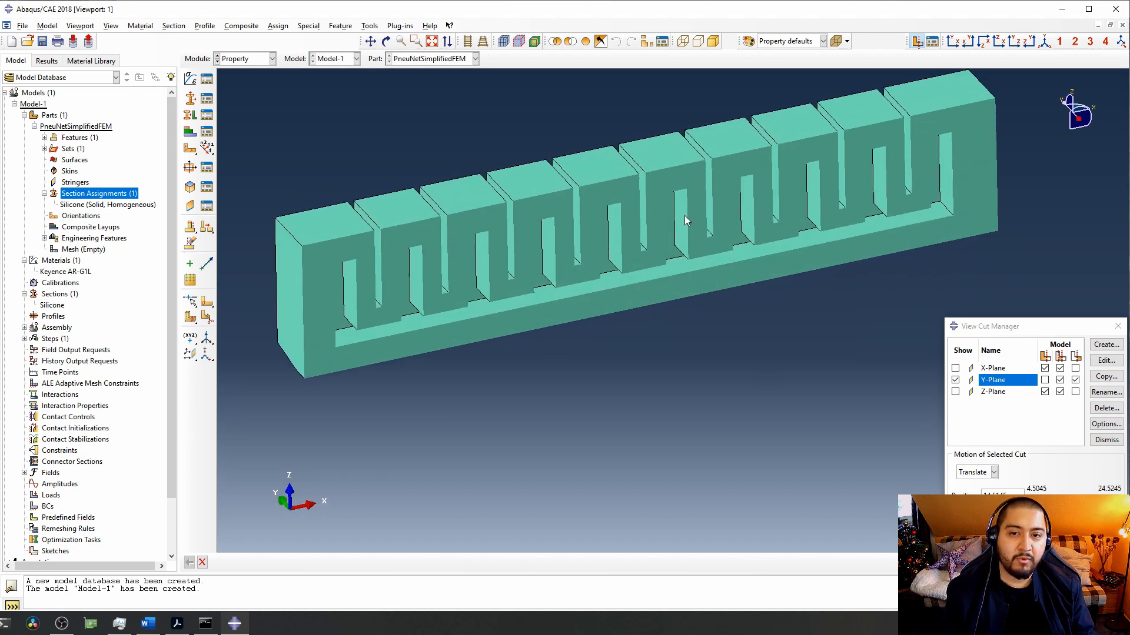
pyautogui.keyDown('ctrl'); pyautogui.keyDown('alt'); pyautogui.moveTo(556, 191); pyautogui.dragTo(554, 223); pyautogui.keyUp('alt'); pyautogui.keyUp('ctrl')
pyautogui.scroll(-3, 602, 257)
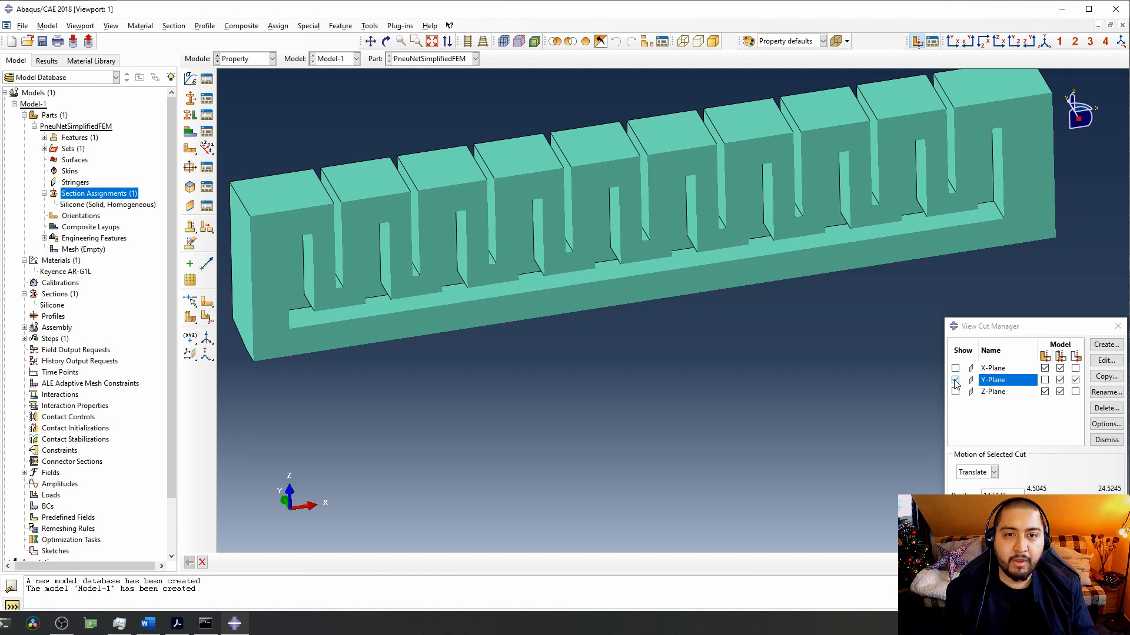
pyautogui.moveTo(1000, 326); pyautogui.dragTo(941, 335)
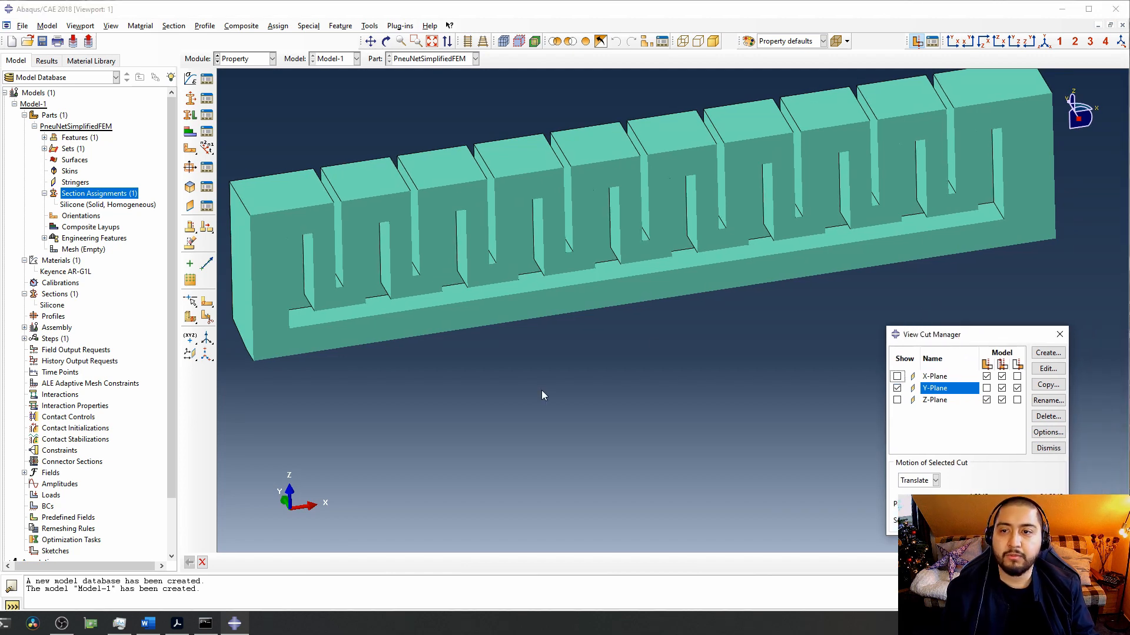
# Start a new geometry surface named InnerWalls on the PneuNetSimplifiedFEM part.
pyautogui.click(76, 161)
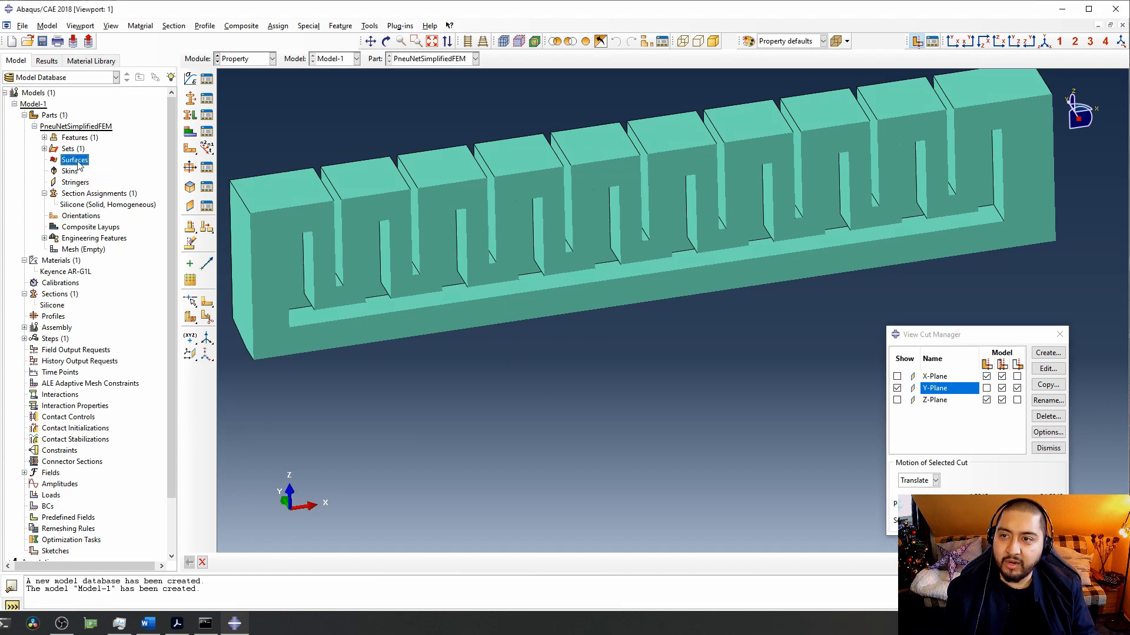
pyautogui.keyDown('ctrl'); pyautogui.keyDown('alt'); pyautogui.moveTo(473, 371); pyautogui.dragTo(462, 360); pyautogui.keyUp('alt'); pyautogui.keyUp('ctrl')
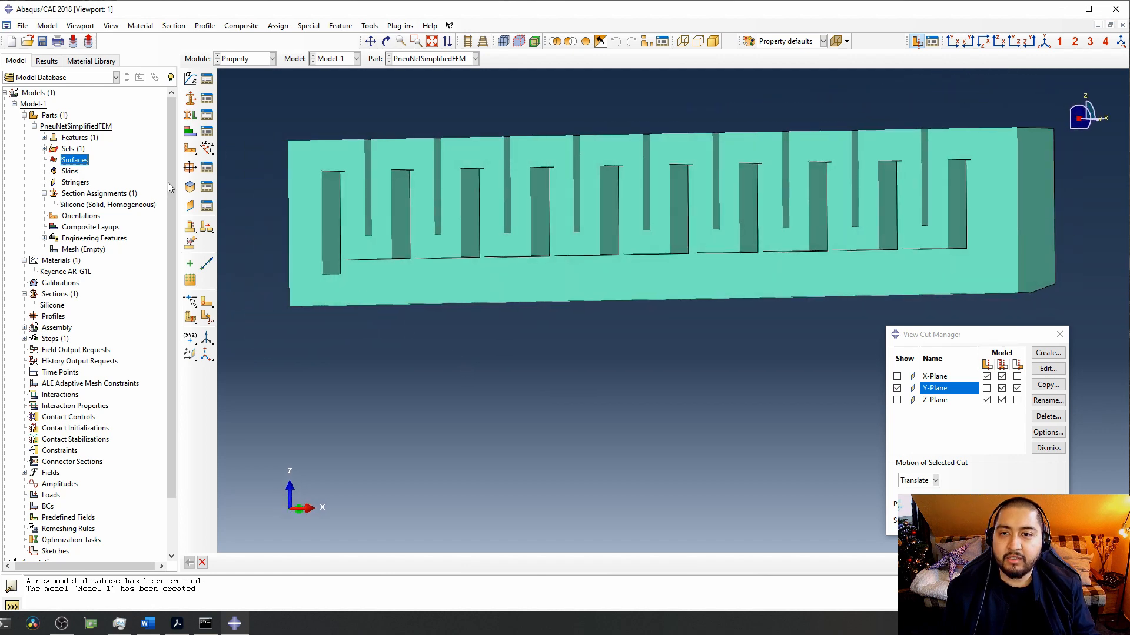
pyautogui.doubleClick(81, 162)
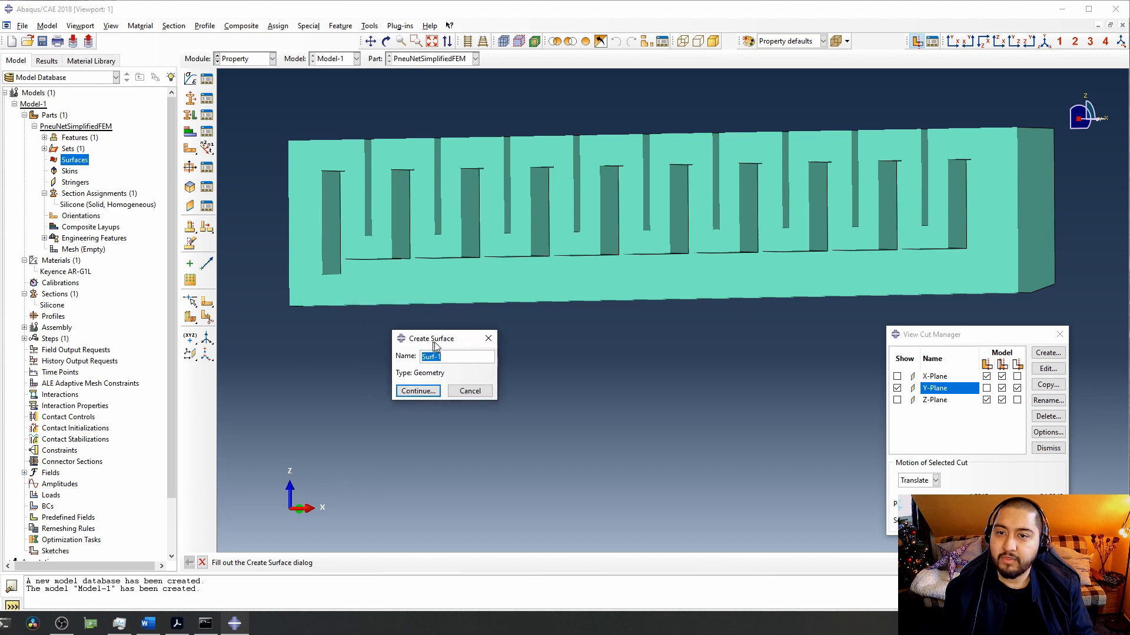
pyautogui.write('Inner')
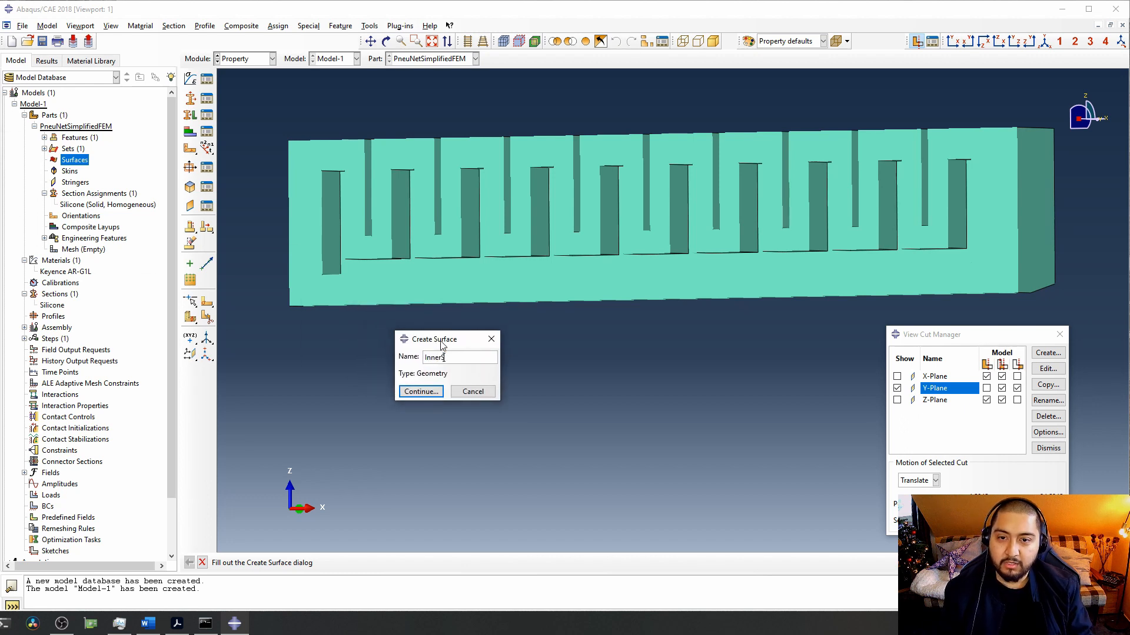
pyautogui.write('Su')
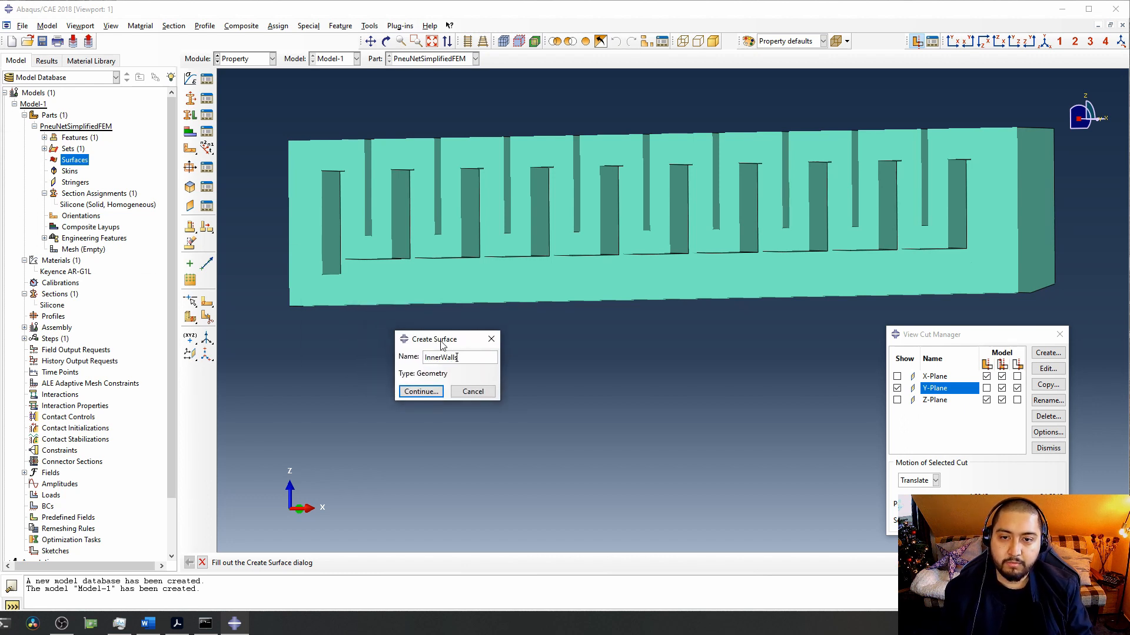
pyautogui.write('lls')
pyautogui.press('Return')
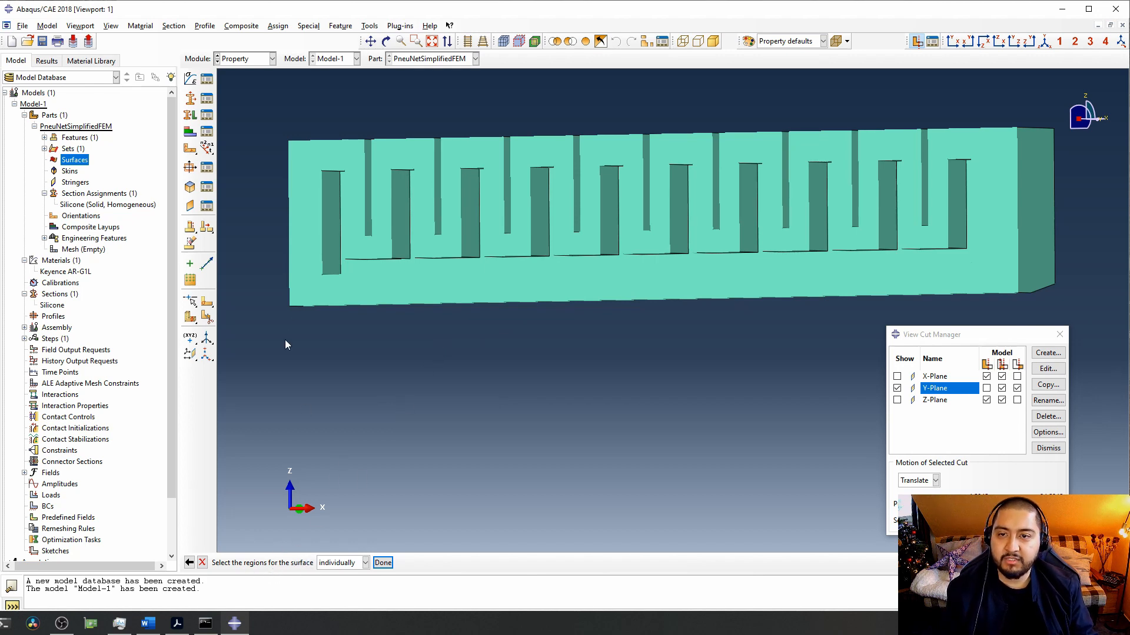
# Select the first chamber's inner end and opposite walls and the long inner side wall as regions of the InnerWalls surface.
pyautogui.scroll(-3, 295, 298)
pyautogui.keyDown('ctrl'); pyautogui.keyDown('alt'); pyautogui.moveTo(295, 298); pyautogui.dragTo(474, 381, button='middle'); pyautogui.keyUp('alt'); pyautogui.keyUp('ctrl')
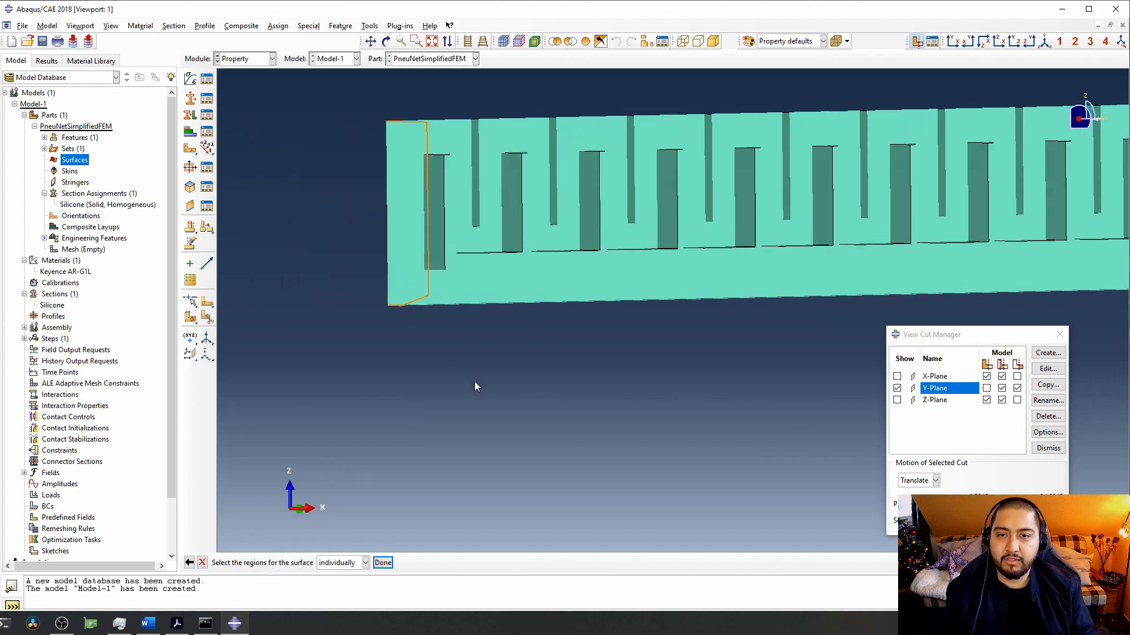
pyautogui.keyDown('ctrl'); pyautogui.keyDown('alt'); pyautogui.moveTo(474, 381); pyautogui.dragTo(467, 316); pyautogui.keyUp('alt'); pyautogui.keyUp('ctrl')
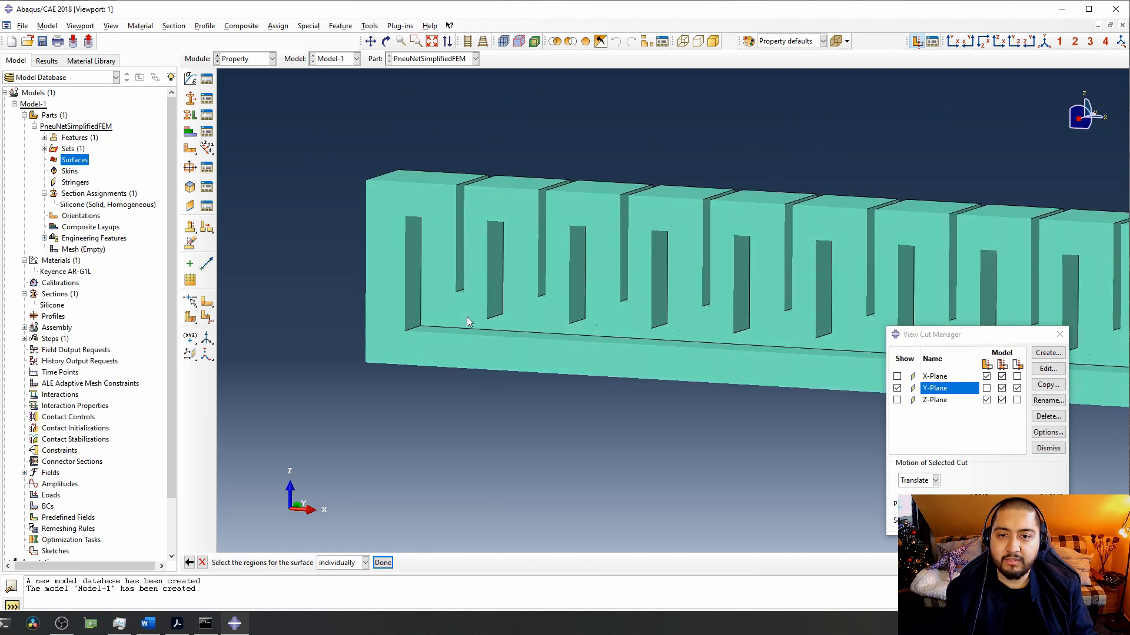
pyautogui.keyDown('ctrl'); pyautogui.keyDown('alt'); pyautogui.moveTo(467, 316); pyautogui.dragTo(509, 315, button='middle'); pyautogui.keyUp('alt'); pyautogui.keyUp('ctrl')
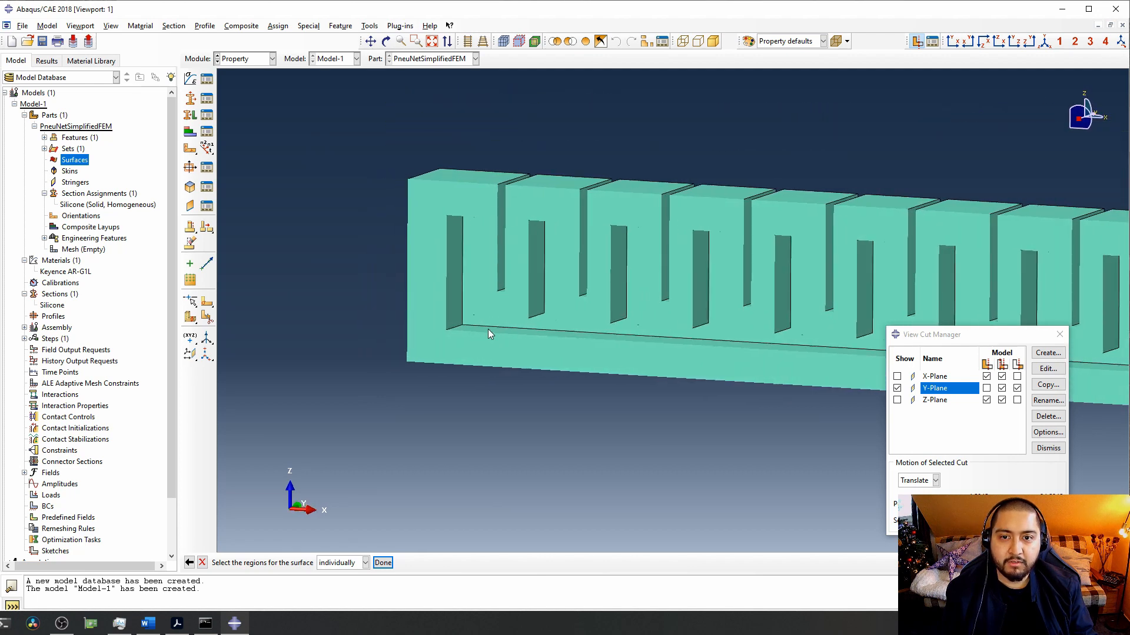
pyautogui.click(453, 312)
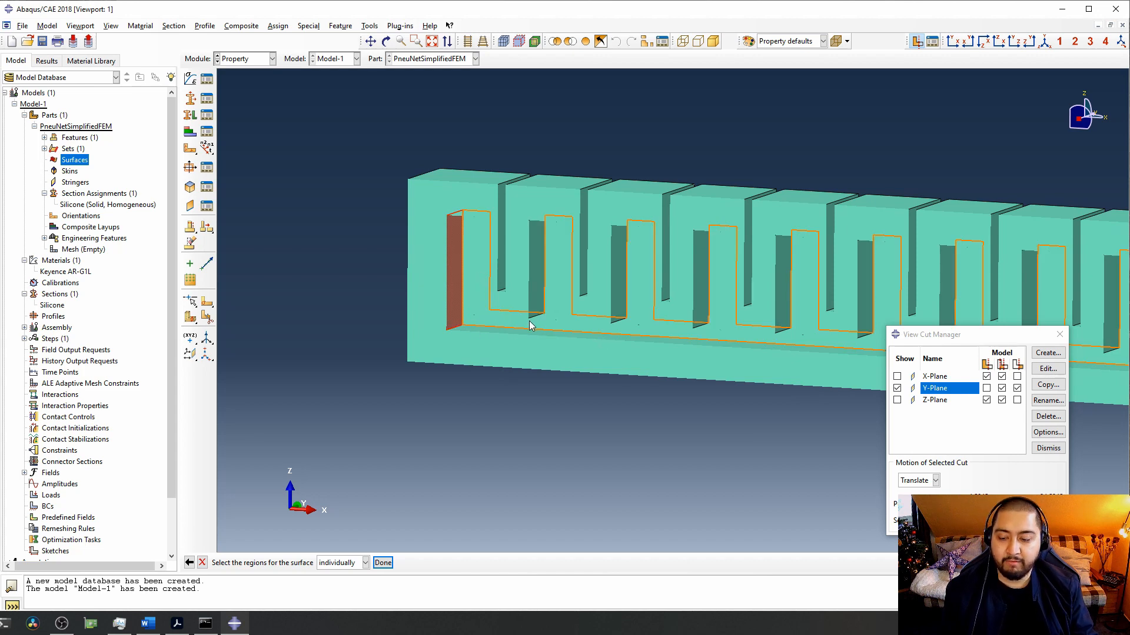
pyautogui.keyDown('ctrl'); pyautogui.keyDown('alt'); pyautogui.moveTo(529, 321); pyautogui.dragTo(518, 318); pyautogui.keyUp('alt'); pyautogui.keyUp('ctrl')
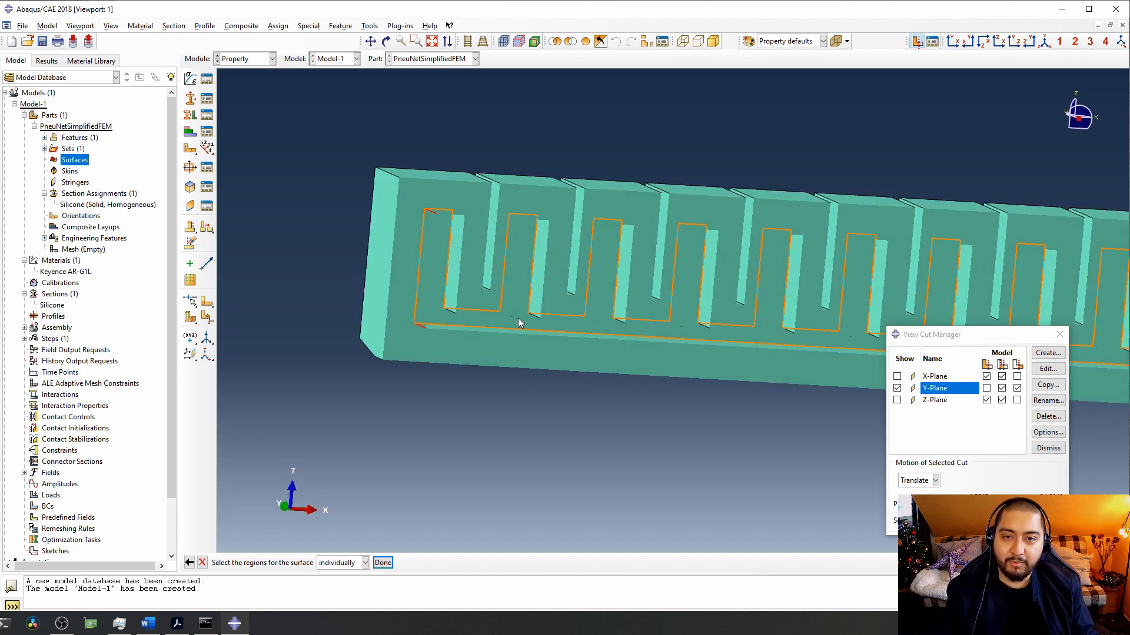
pyautogui.keyDown('shift'); pyautogui.click(451, 306); pyautogui.keyUp('shift')
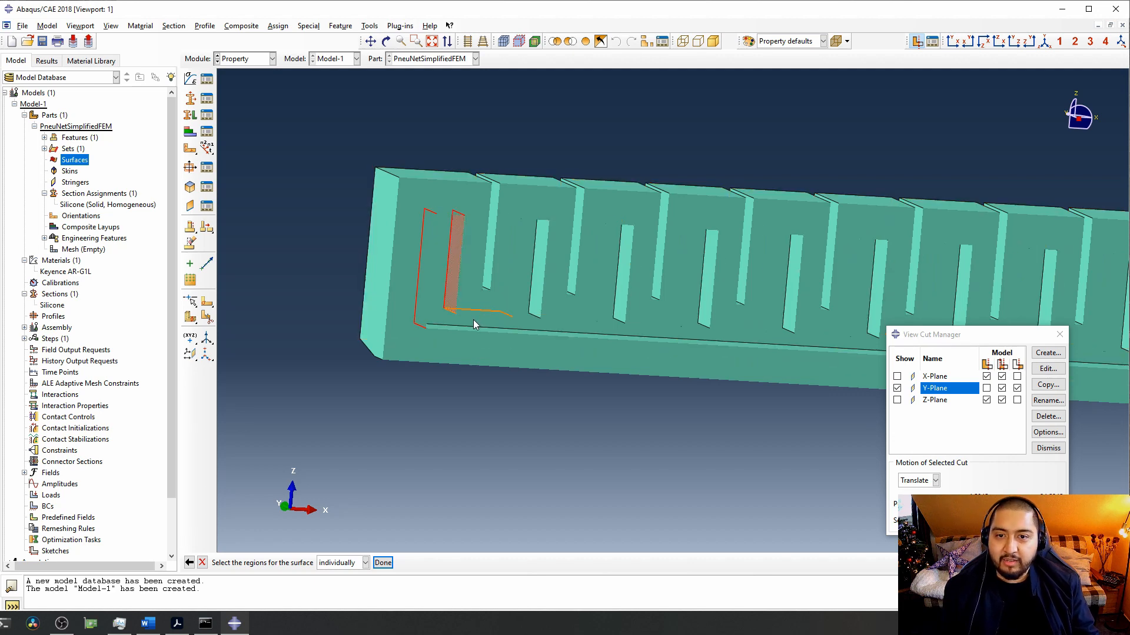
pyautogui.keyDown('shift'); pyautogui.click(460, 323); pyautogui.keyUp('shift')
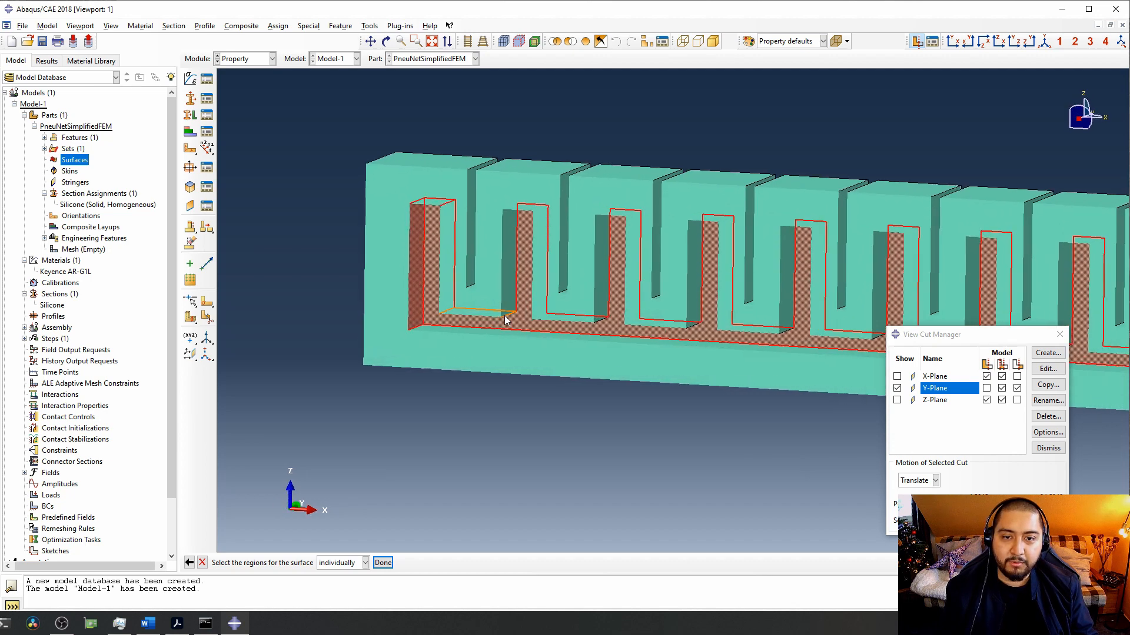
# Add the matching end wall of each remaining air chamber along the cut actuator to the InnerWalls surface selection.
pyautogui.keyDown('shift'); pyautogui.click(498, 303); pyautogui.keyUp('shift')
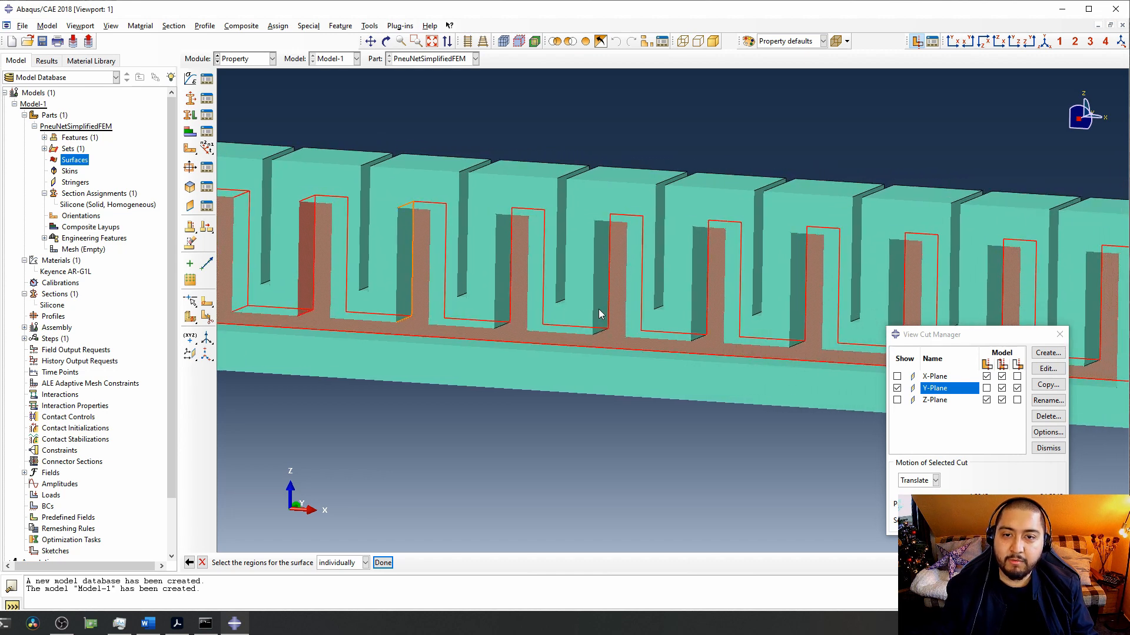
pyautogui.keyDown('shift'); pyautogui.click(406, 312); pyautogui.keyUp('shift')
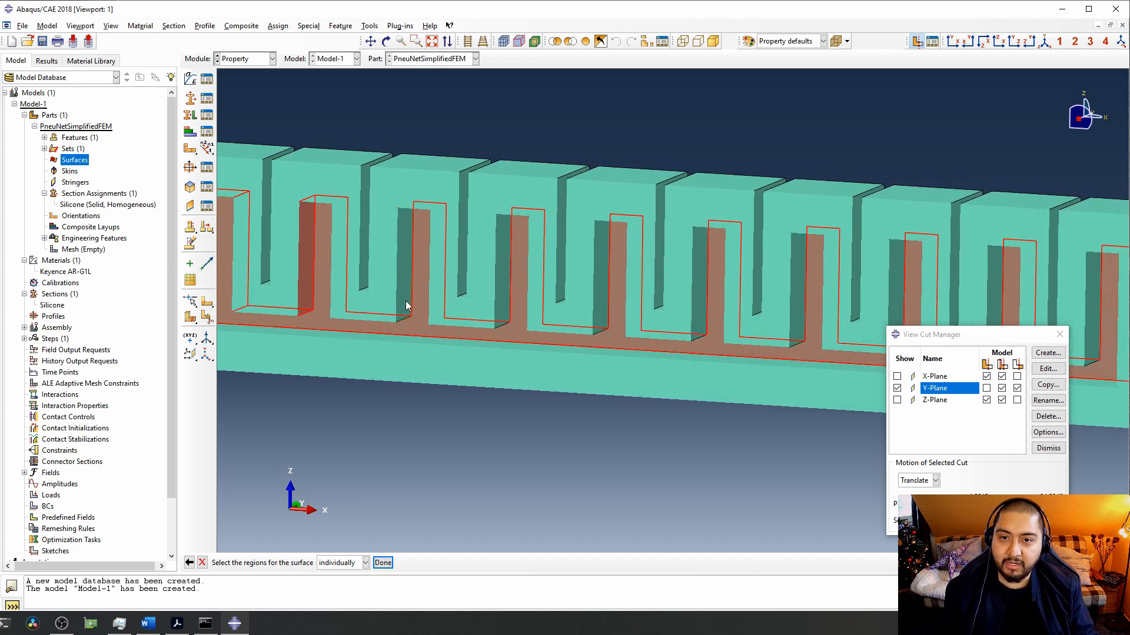
pyautogui.keyDown('shift'); pyautogui.click(506, 309); pyautogui.keyUp('shift')
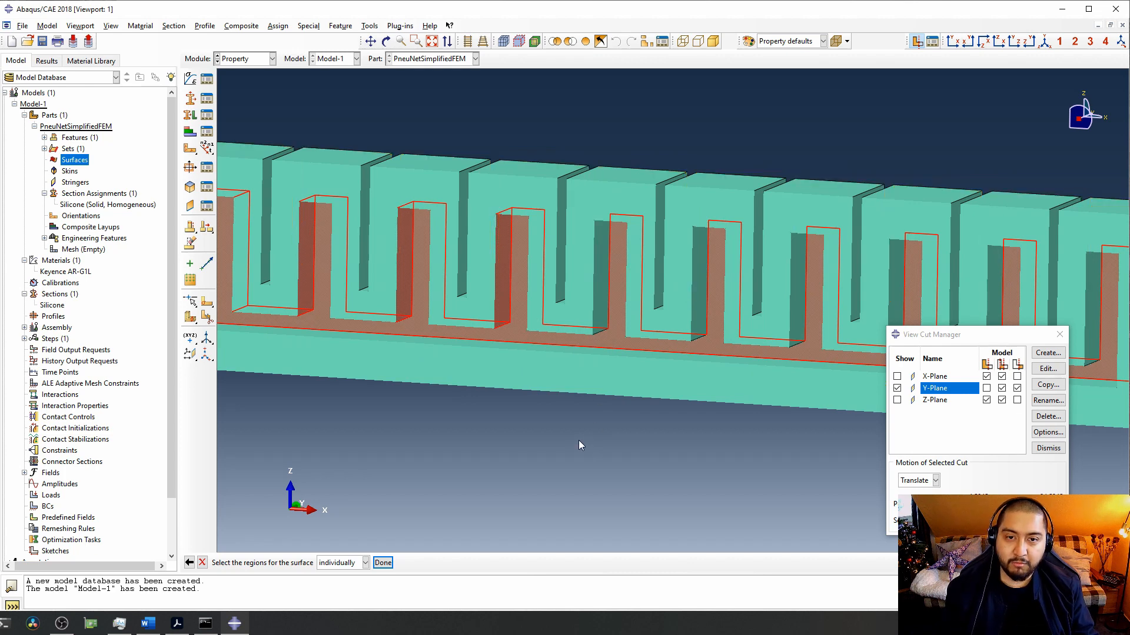
pyautogui.keyDown('shift'); pyautogui.click(599, 323); pyautogui.keyUp('shift')
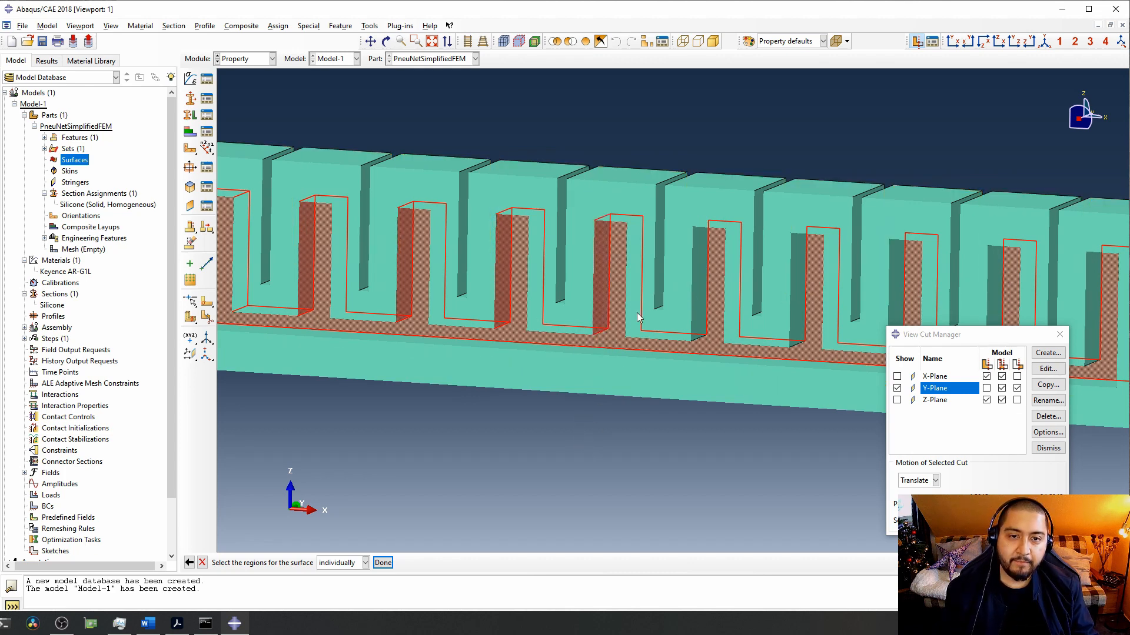
pyautogui.keyDown('shift'); pyautogui.click(697, 313); pyautogui.keyUp('shift')
pyautogui.keyDown('shift'); pyautogui.click(798, 331); pyautogui.keyUp('shift')
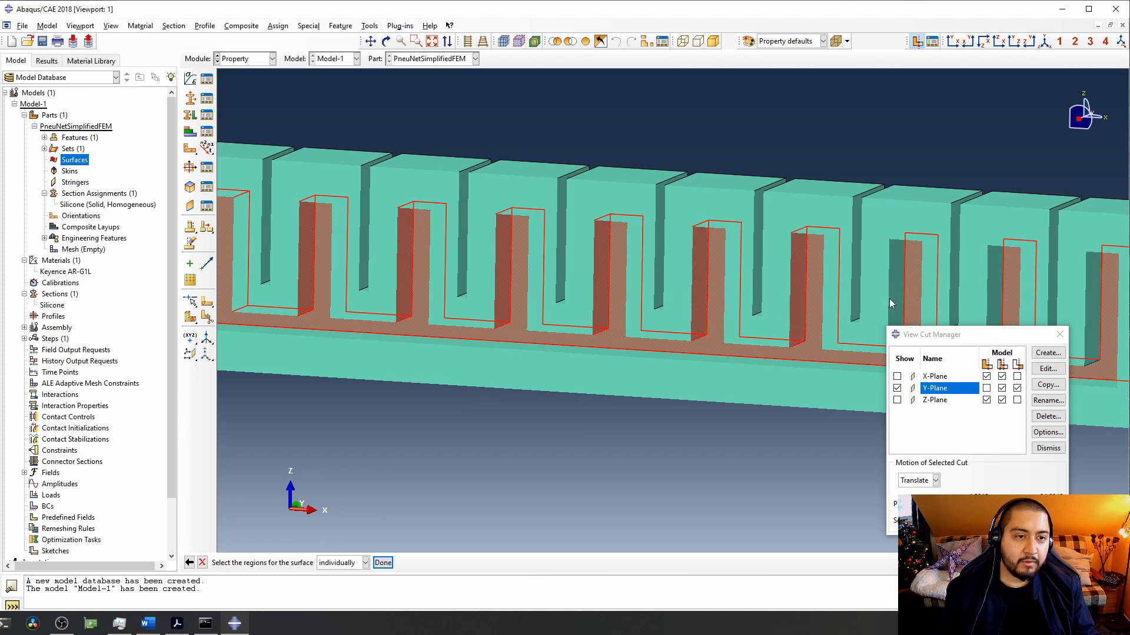
pyautogui.keyDown('shift'); pyautogui.click(900, 303); pyautogui.keyUp('shift')
pyautogui.keyDown('shift'); pyautogui.click(997, 309); pyautogui.keyUp('shift')
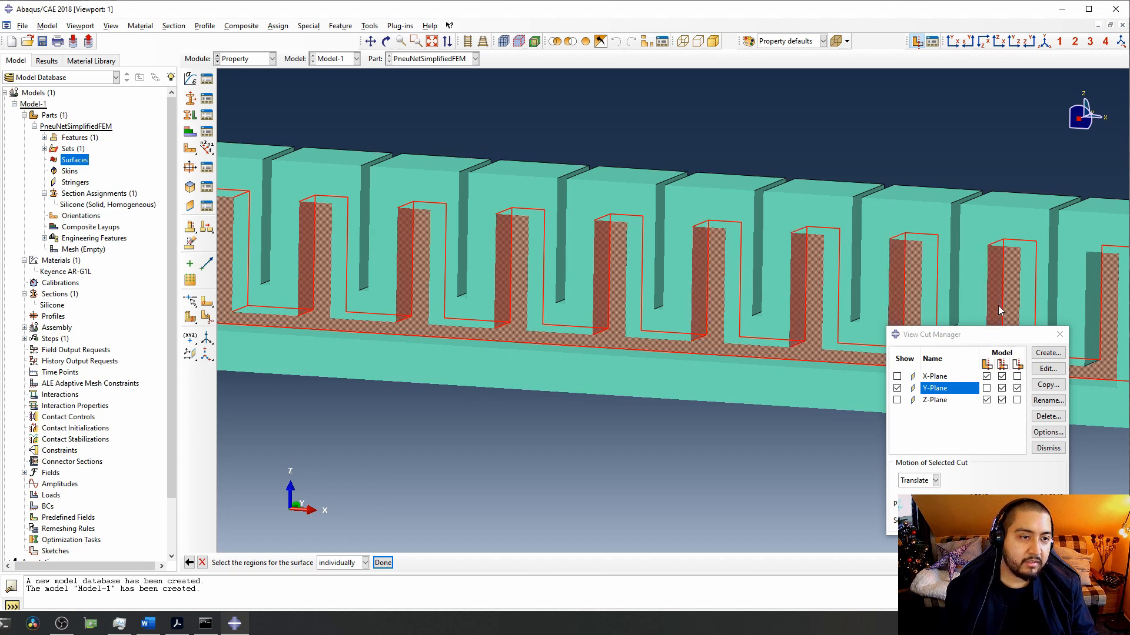
pyautogui.keyDown('shift'); pyautogui.click(1096, 312); pyautogui.keyUp('shift')
pyautogui.keyDown('ctrl'); pyautogui.keyDown('alt'); pyautogui.moveTo(1097, 316); pyautogui.dragTo(1001, 318, button='middle'); pyautogui.keyUp('alt'); pyautogui.keyUp('ctrl')
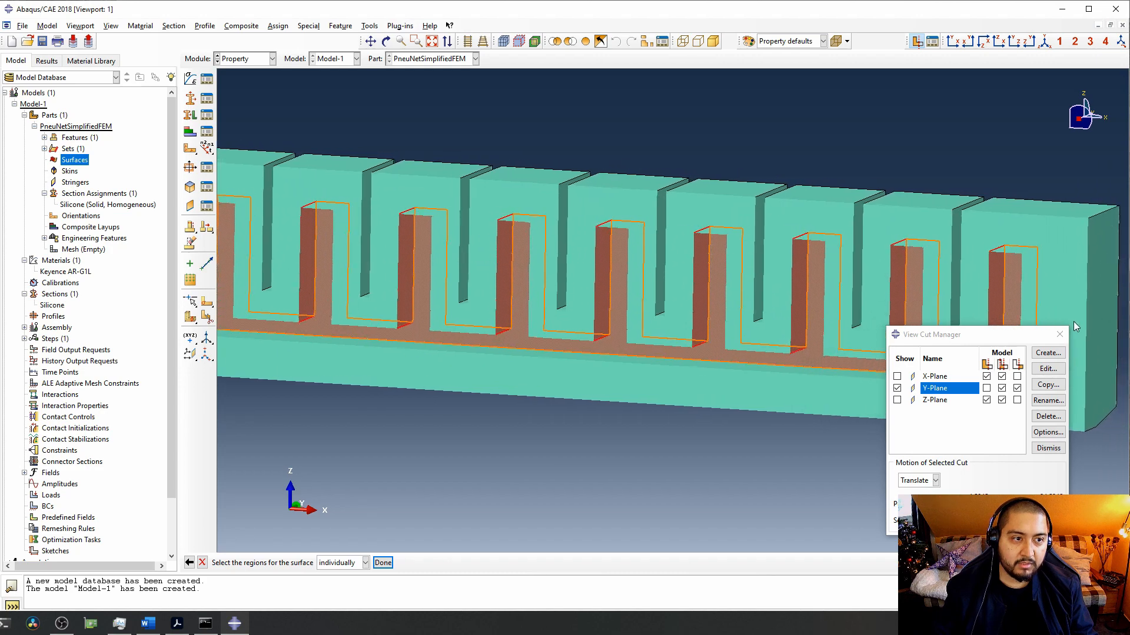
# Add the opposite end walls of the air chambers, viewed from the actuator's other end, to the InnerWalls surface selection.
pyautogui.keyDown('ctrl'); pyautogui.keyDown('alt'); pyautogui.moveTo(536, 369); pyautogui.dragTo(549, 372); pyautogui.keyUp('alt'); pyautogui.keyUp('ctrl')
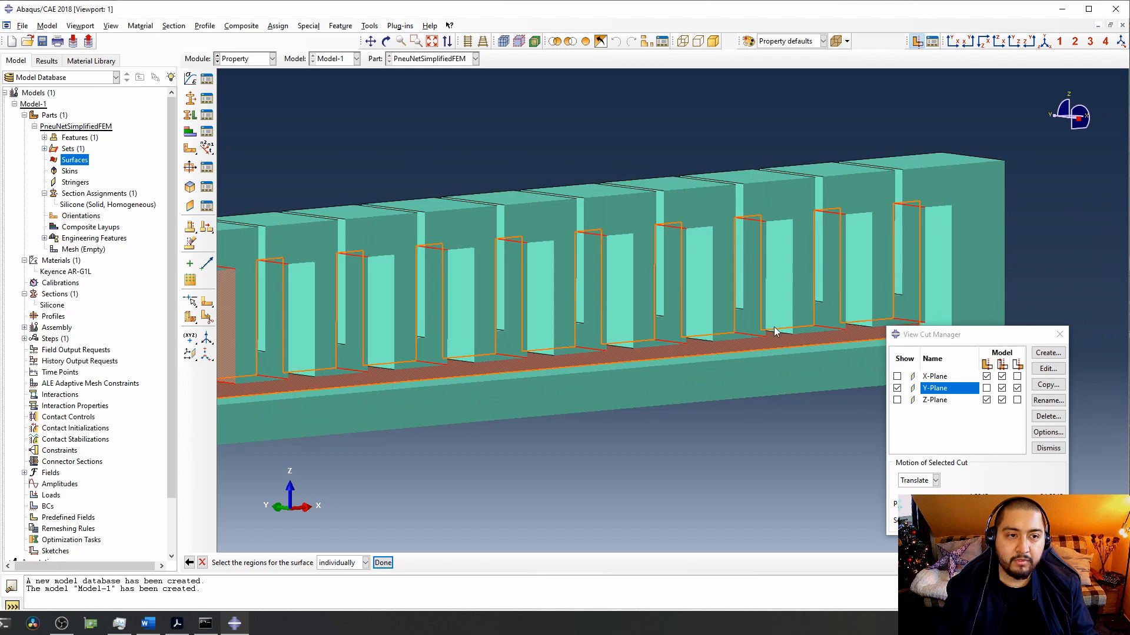
pyautogui.keyDown('shift'); pyautogui.click(940, 289); pyautogui.keyUp('shift')
pyautogui.keyDown('shift'); pyautogui.click(860, 313); pyautogui.keyUp('shift')
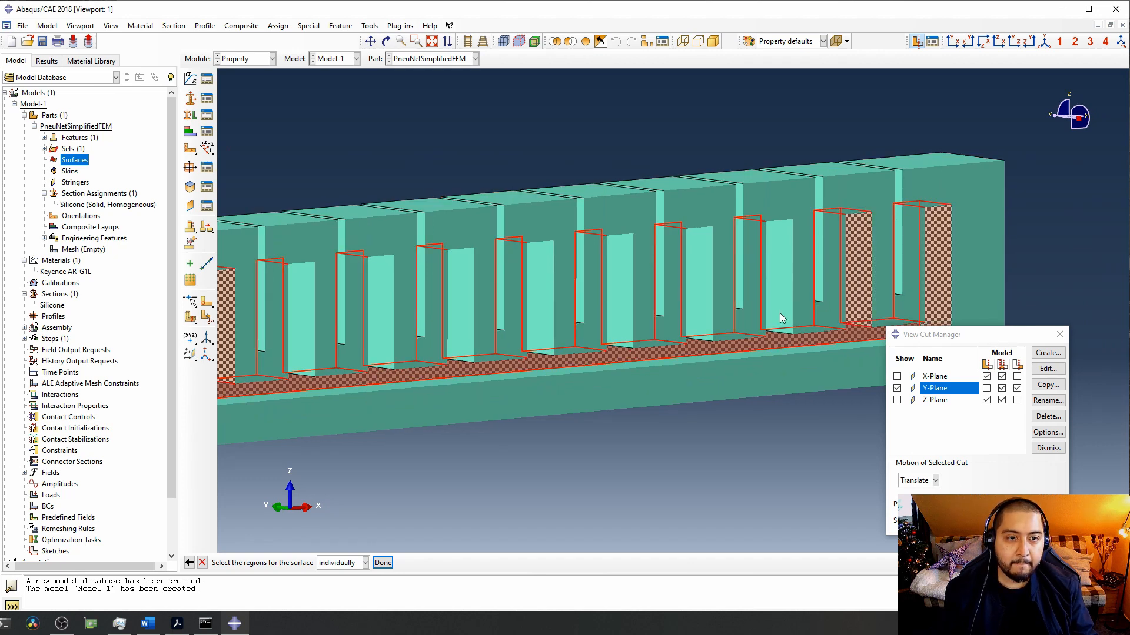
pyautogui.keyDown('shift'); pyautogui.click(781, 318); pyautogui.keyUp('shift')
pyautogui.keyDown('shift'); pyautogui.click(697, 320); pyautogui.keyUp('shift')
pyautogui.keyDown('shift'); pyautogui.click(617, 323); pyautogui.keyUp('shift')
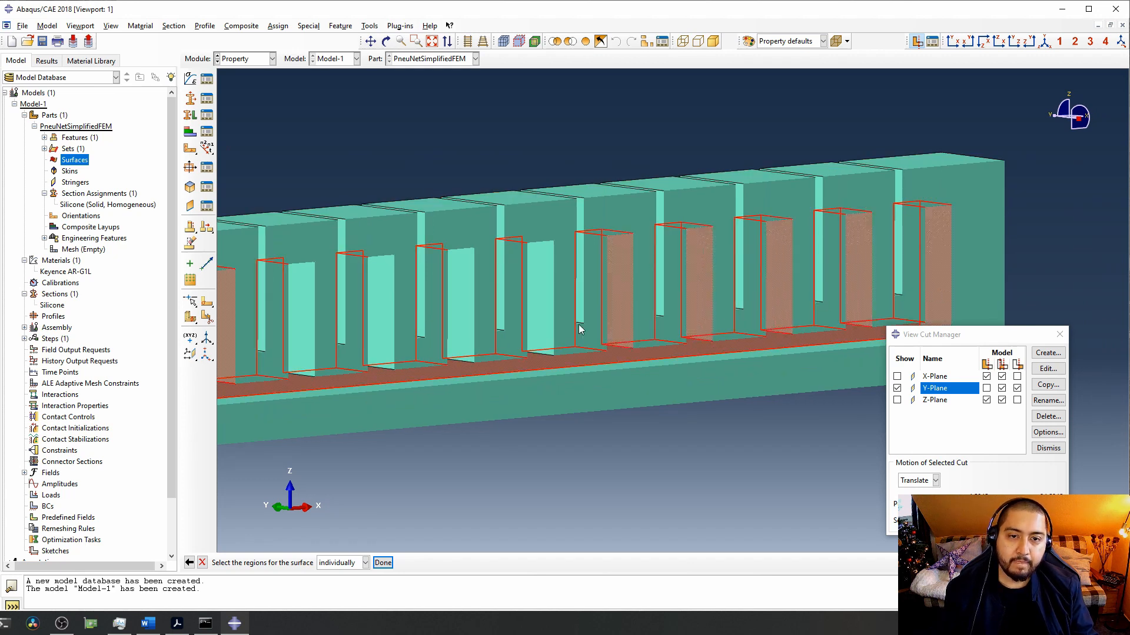
pyautogui.keyDown('shift'); pyautogui.click(542, 326); pyautogui.keyUp('shift')
pyautogui.keyDown('shift'); pyautogui.click(464, 333); pyautogui.keyUp('shift')
pyautogui.keyDown('shift'); pyautogui.click(385, 346); pyautogui.keyUp('shift')
pyautogui.keyDown('shift'); pyautogui.click(310, 359); pyautogui.keyUp('shift')
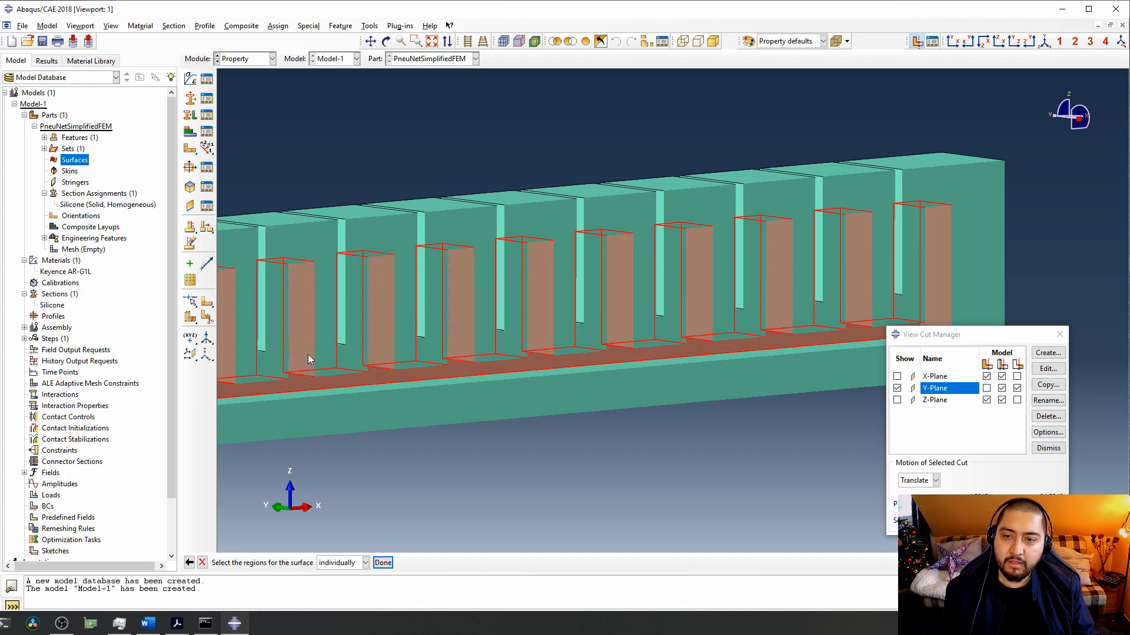
# Add the connecting channel's floor and the chamber ceilings to the selection and finish creating the InnerWalls surface.
pyautogui.keyDown('ctrl'); pyautogui.keyDown('alt'); pyautogui.moveTo(577, 373); pyautogui.dragTo(577, 381); pyautogui.keyUp('alt'); pyautogui.keyUp('ctrl')
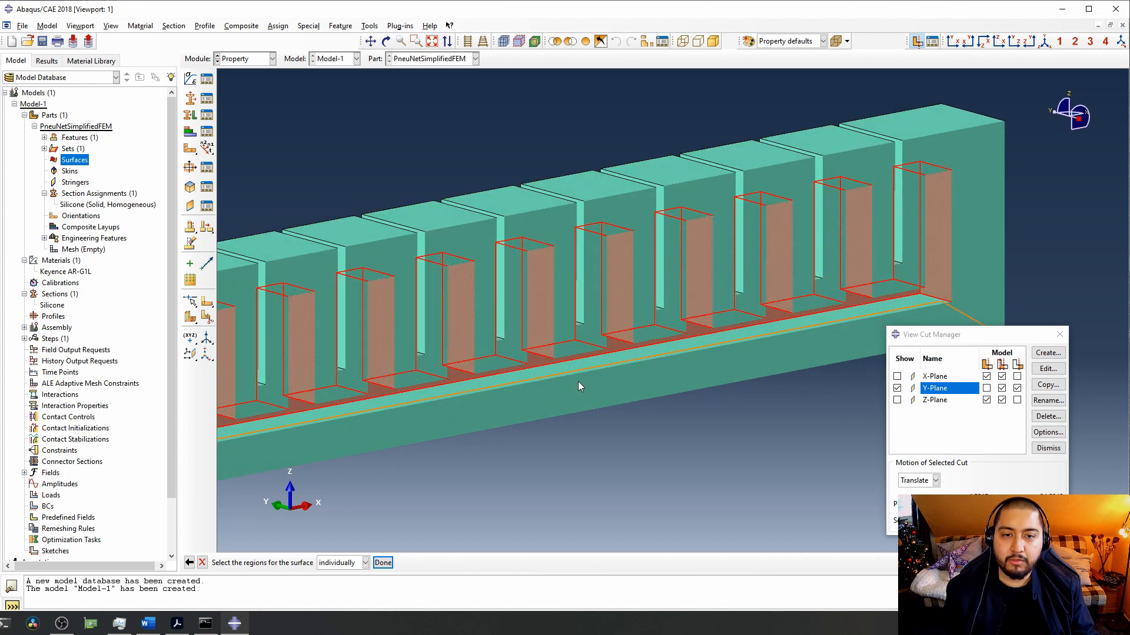
pyautogui.keyDown('shift'); pyautogui.click(582, 363); pyautogui.keyUp('shift')
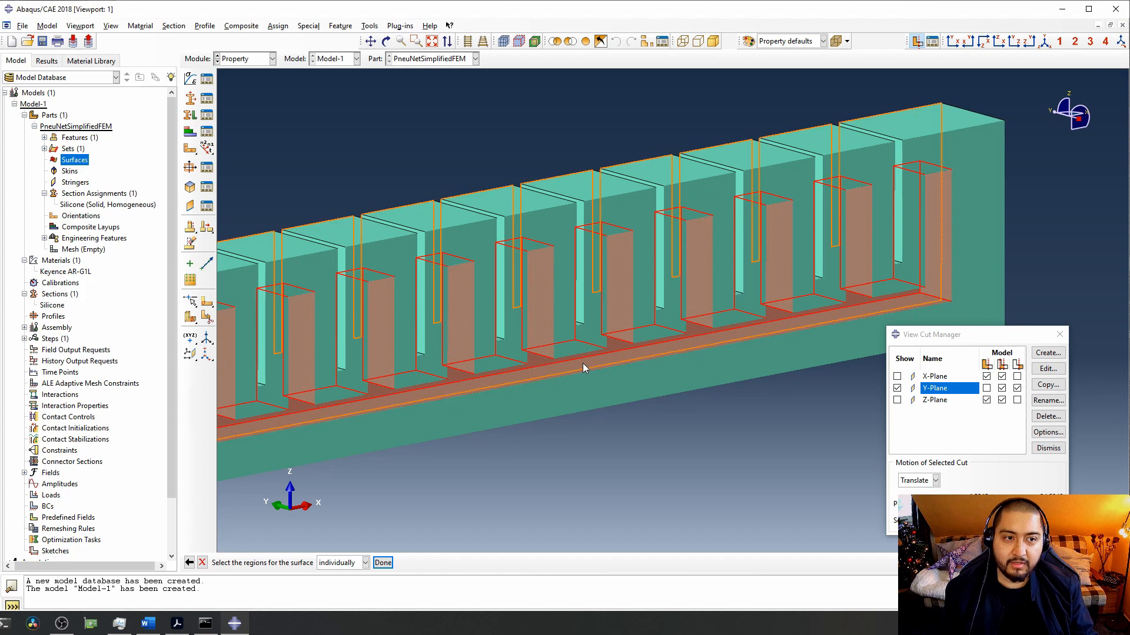
pyautogui.keyDown('ctrl'); pyautogui.keyDown('alt'); pyautogui.moveTo(582, 363); pyautogui.dragTo(602, 358); pyautogui.keyUp('alt'); pyautogui.keyUp('ctrl')
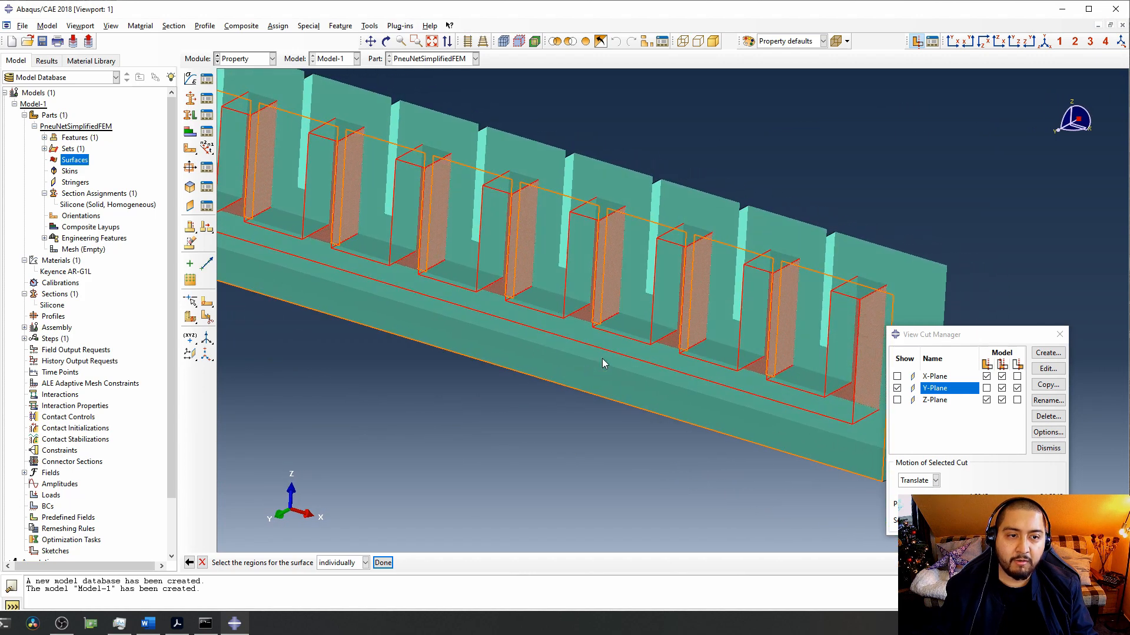
pyautogui.keyDown('shift'); pyautogui.click(875, 293); pyautogui.keyUp('shift')
pyautogui.keyDown('shift'); pyautogui.click(782, 265); pyautogui.keyUp('shift')
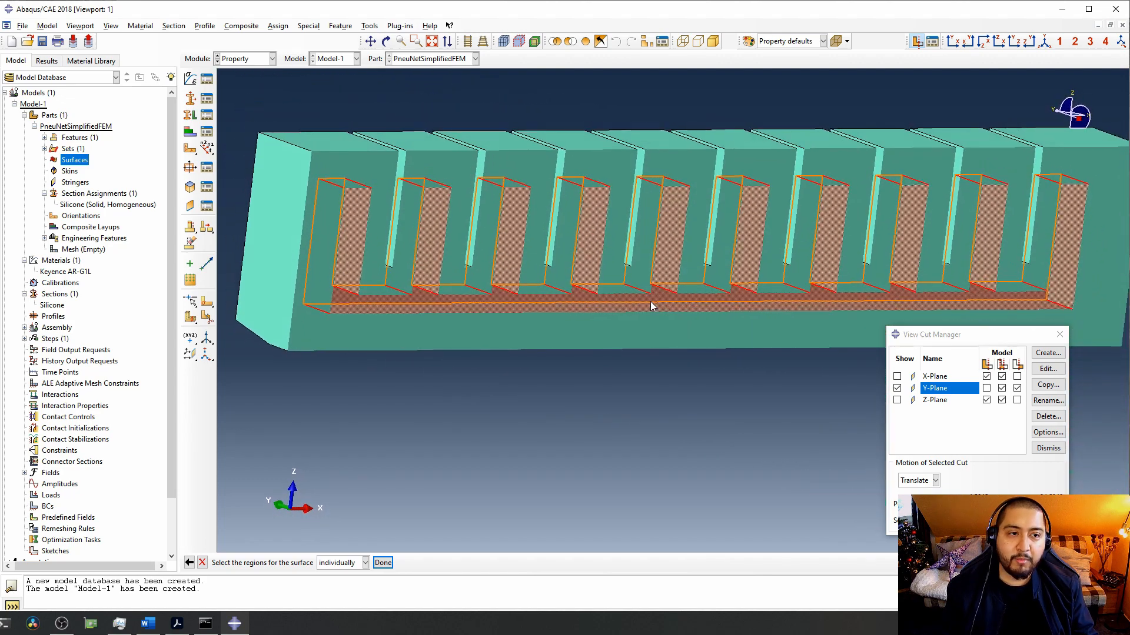
pyautogui.click(651, 301)
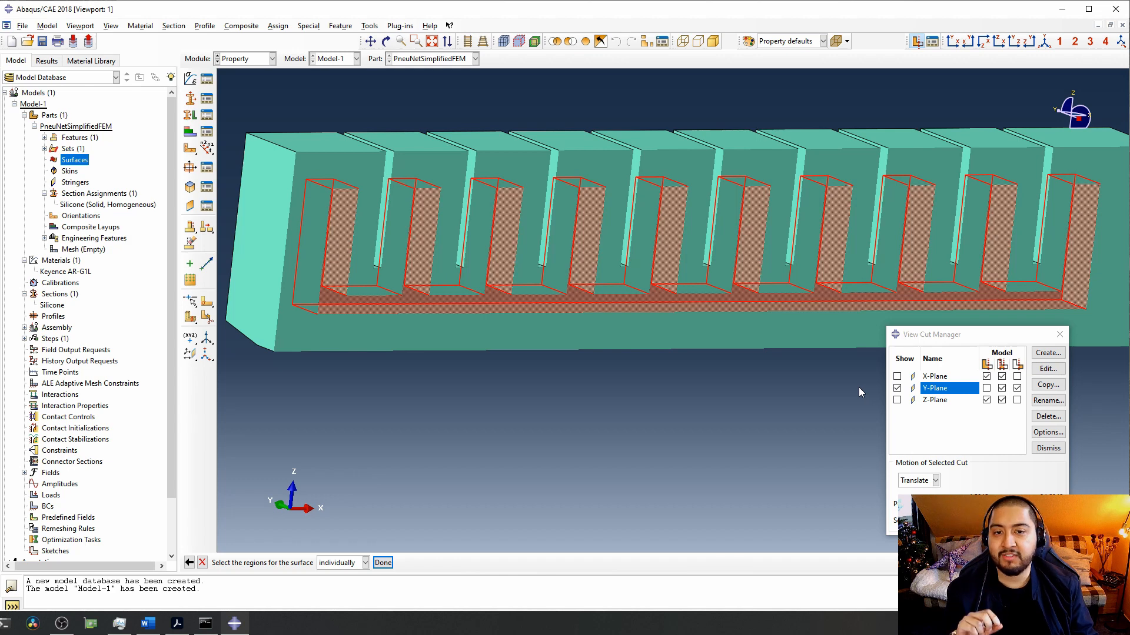
pyautogui.click(383, 563)
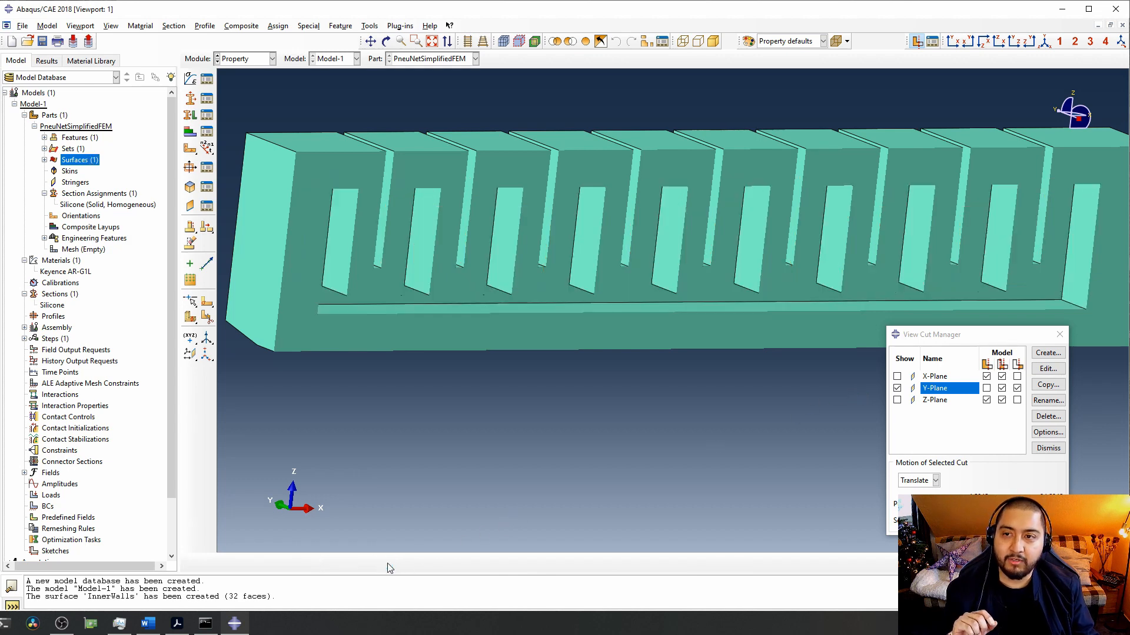
# Highlight the InnerWalls surface and switch the Y-Plane cut to show the model below it, checking the other half of the cavity.
pyautogui.click(44, 160)
pyautogui.click(76, 171)
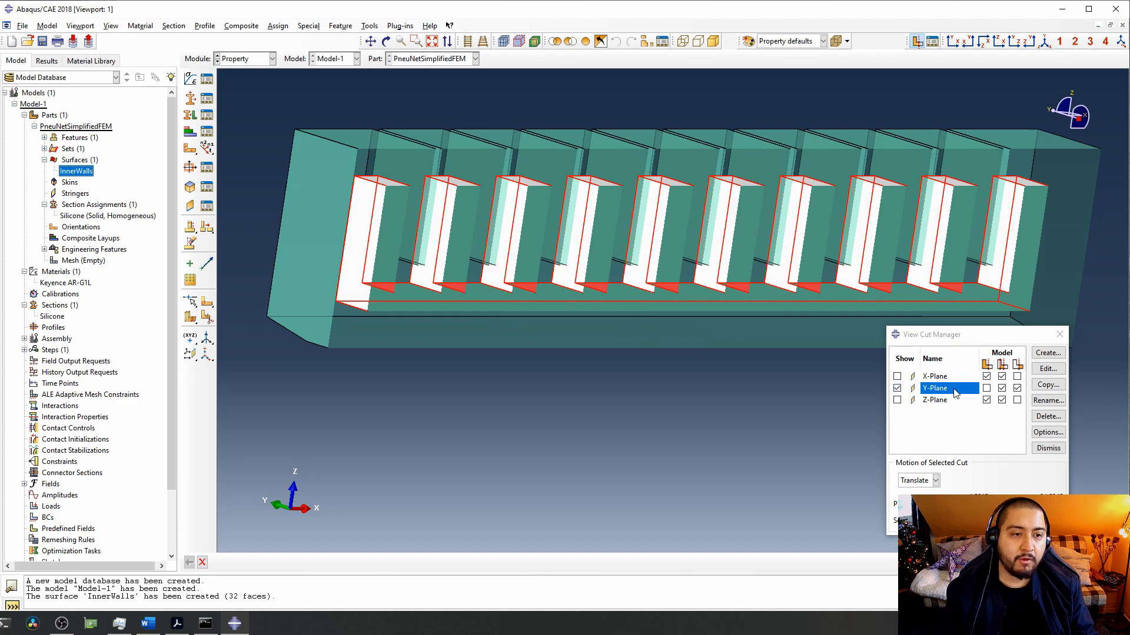
pyautogui.click(1016, 389)
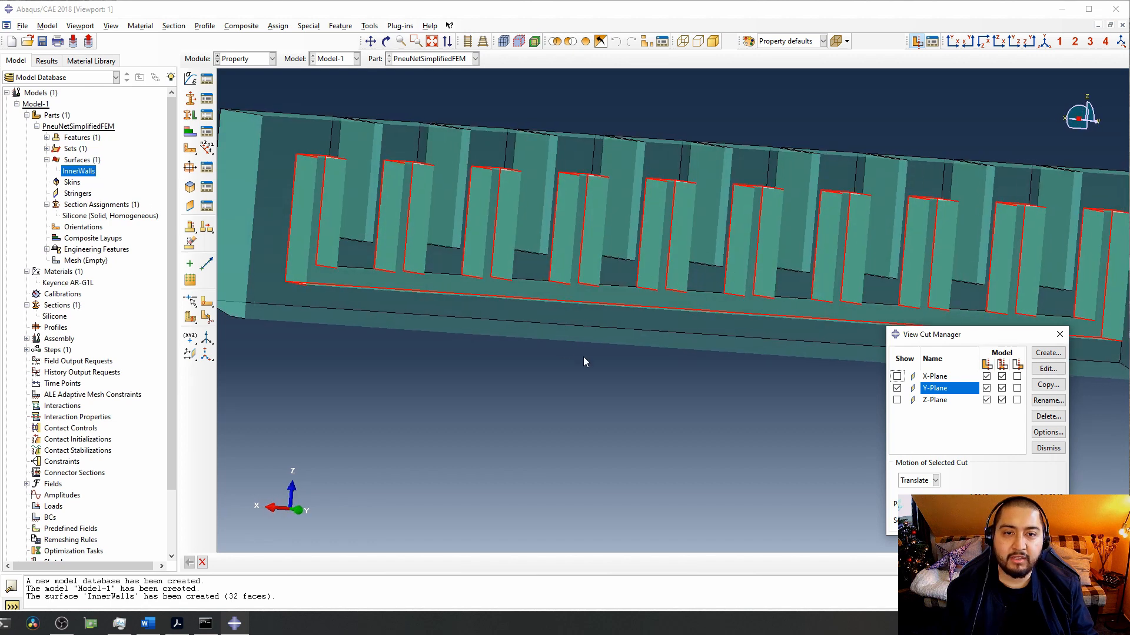
# Edit the InnerWalls surface with the Y-Plane cut active and add the unselected long inner side wall of the cavity.
pyautogui.rightClick(69, 175)
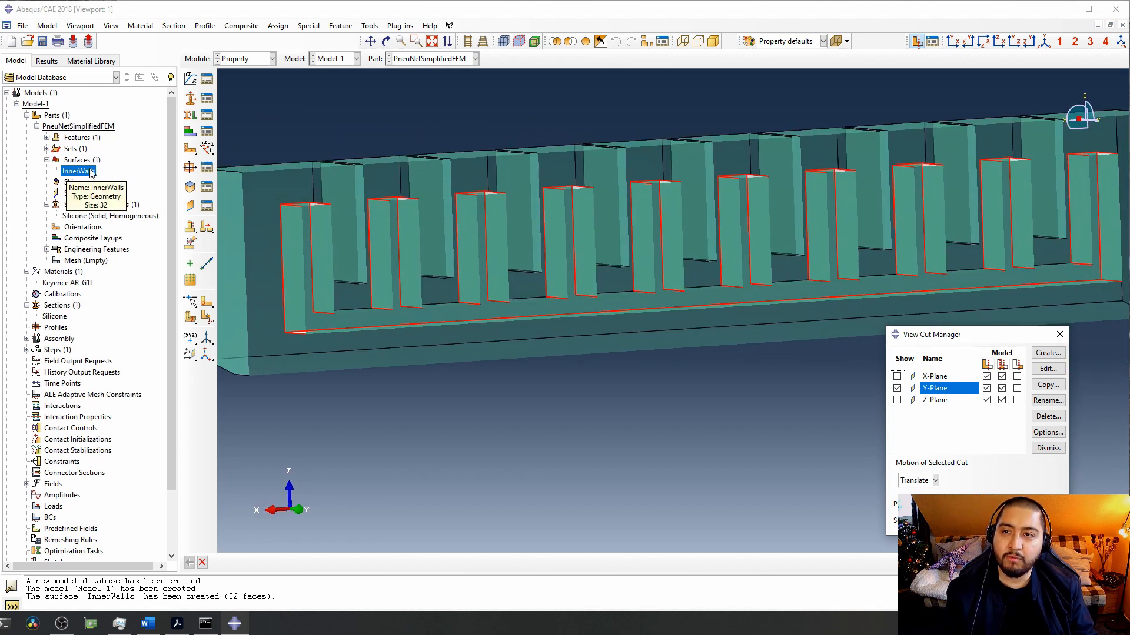
pyautogui.click(85, 178)
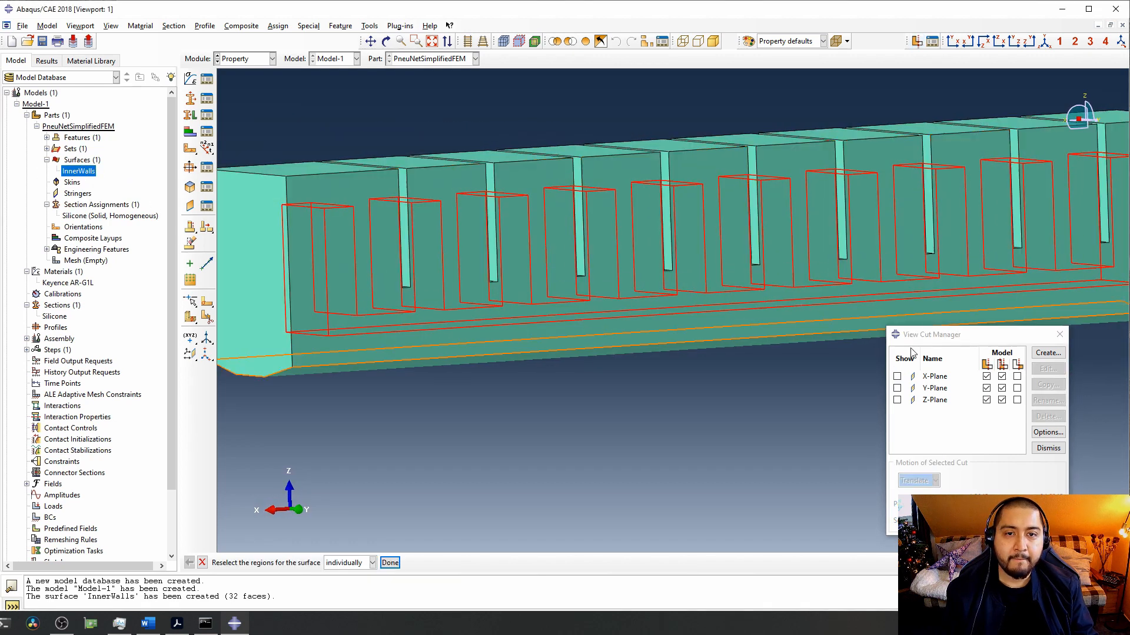
pyautogui.click(897, 389)
pyautogui.click(897, 389)
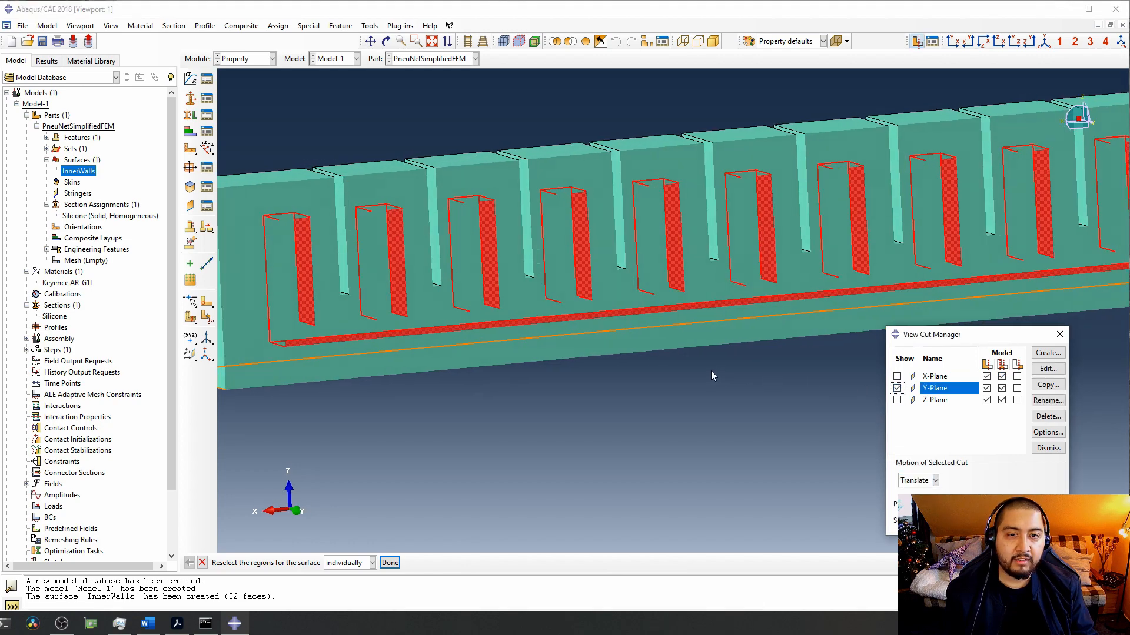
pyautogui.keyDown('ctrl'); pyautogui.keyDown('alt'); pyautogui.moveTo(651, 358); pyautogui.dragTo(622, 355); pyautogui.keyUp('alt'); pyautogui.keyUp('ctrl')
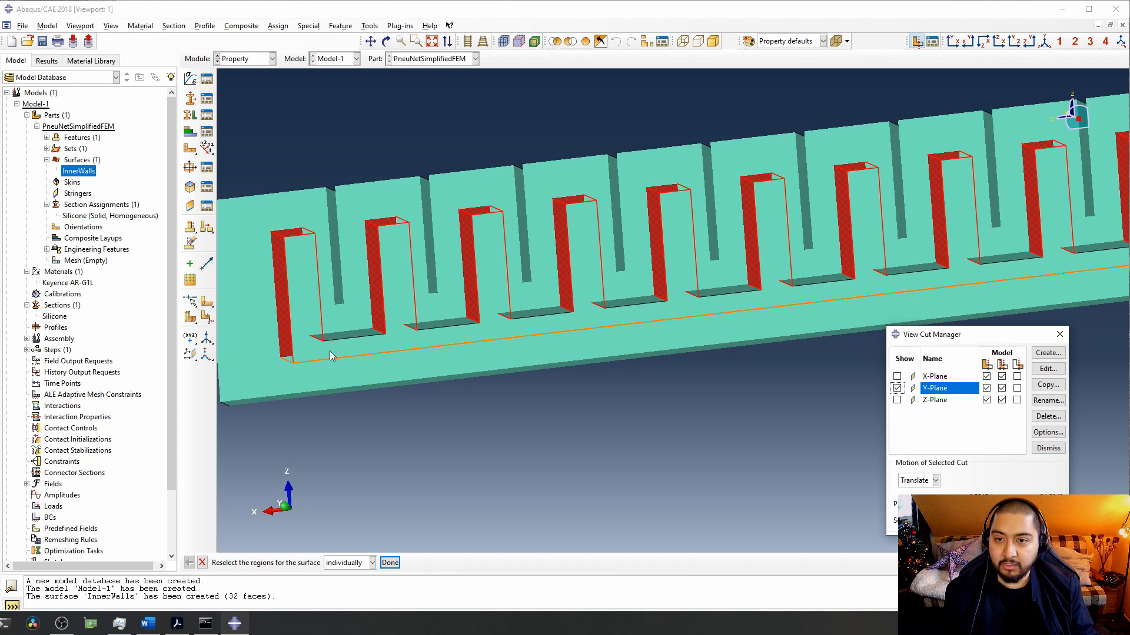
pyautogui.keyDown('shift'); pyautogui.click(304, 353); pyautogui.keyUp('shift')
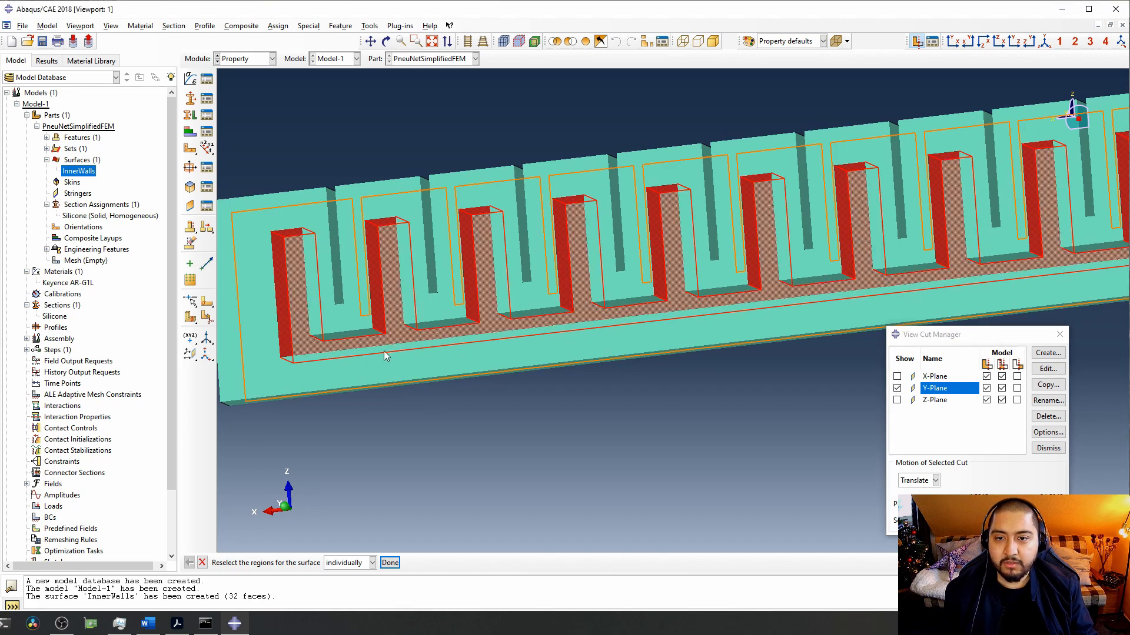
# Add the channel's ceiling faces between neighbouring chambers to InnerWalls and confirm the edited surface.
pyautogui.keyDown('ctrl'); pyautogui.keyDown('alt'); pyautogui.moveTo(409, 346); pyautogui.dragTo(409, 346); pyautogui.keyUp('alt'); pyautogui.keyUp('ctrl')
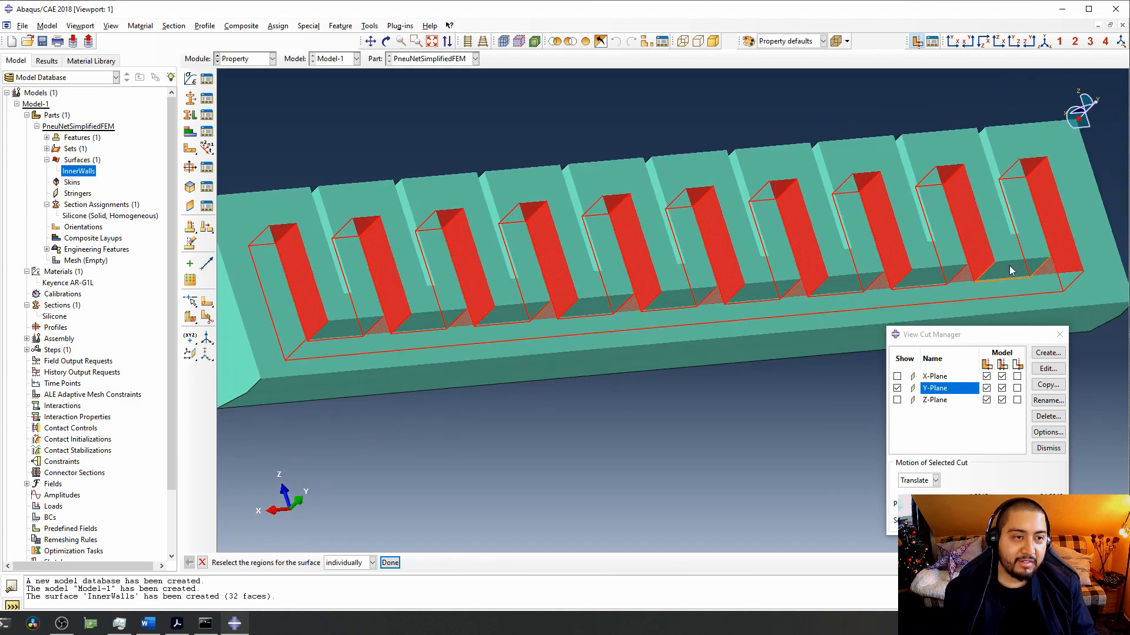
pyautogui.keyDown('shift'); pyautogui.click(921, 282); pyautogui.keyUp('shift')
pyautogui.keyDown('shift'); pyautogui.click(839, 287); pyautogui.keyUp('shift')
pyautogui.keyDown('shift'); pyautogui.click(753, 298); pyautogui.keyUp('shift')
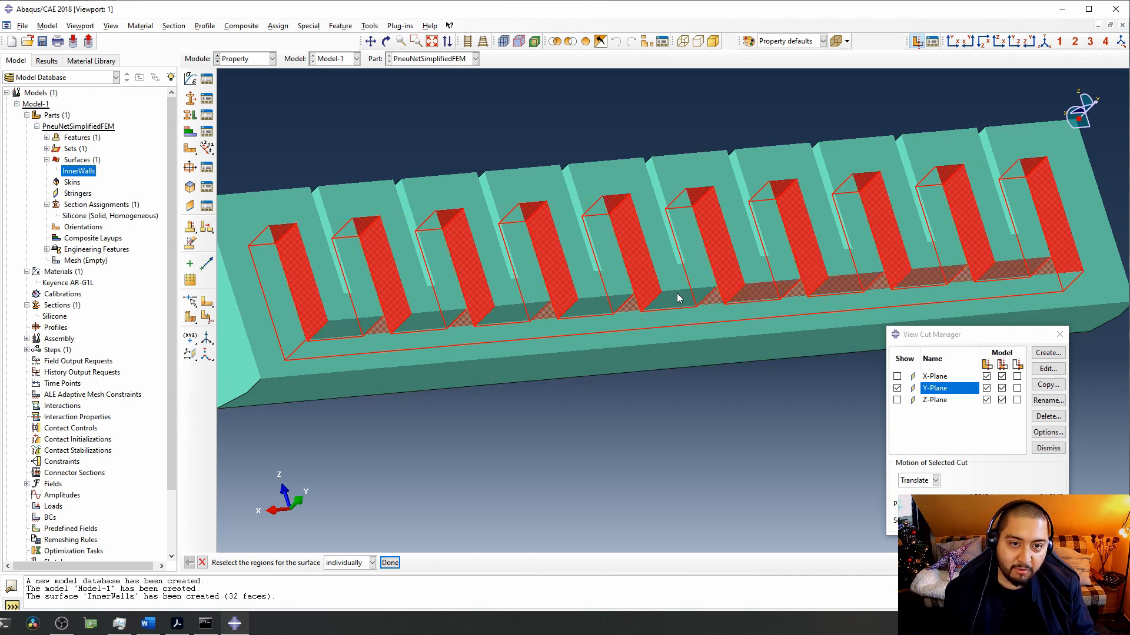
pyautogui.keyDown('shift'); pyautogui.click(677, 299); pyautogui.keyUp('shift')
pyautogui.keyDown('shift'); pyautogui.click(590, 307); pyautogui.keyUp('shift')
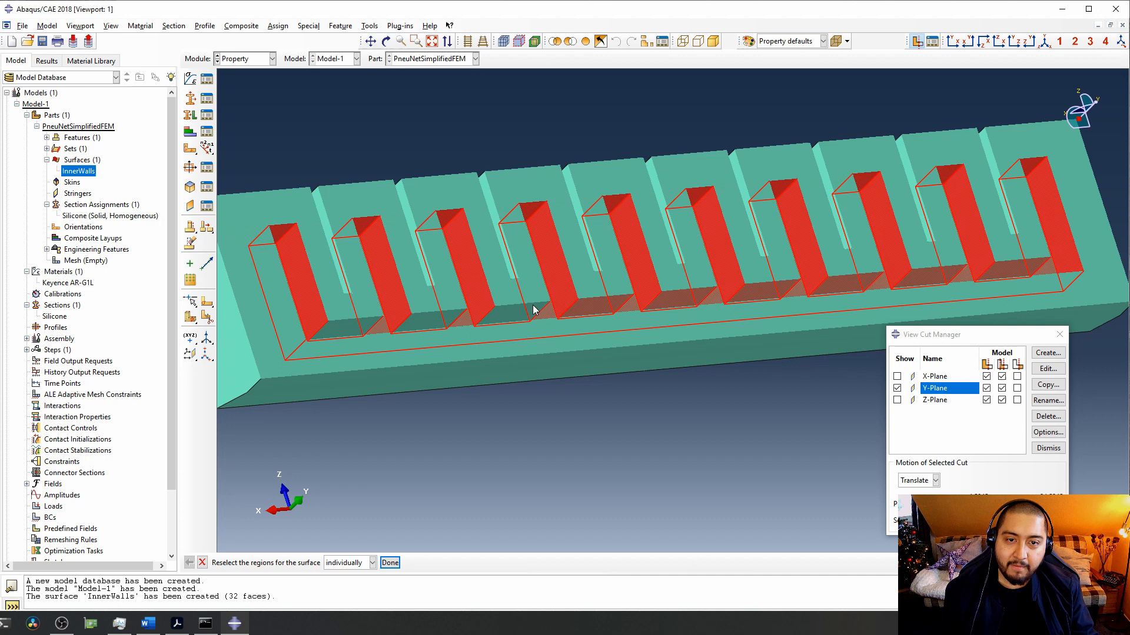
pyautogui.keyDown('shift'); pyautogui.click(503, 319); pyautogui.keyUp('shift')
pyautogui.keyDown('shift'); pyautogui.click(426, 325); pyautogui.keyUp('shift')
pyautogui.keyDown('shift'); pyautogui.click(343, 333); pyautogui.keyUp('shift')
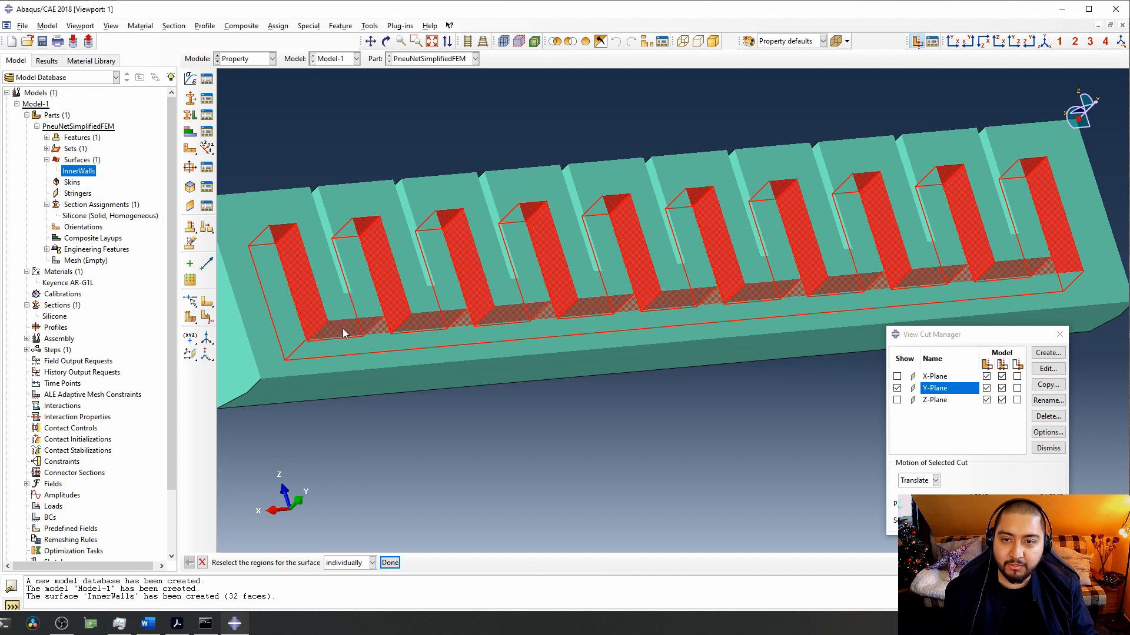
pyautogui.keyDown('ctrl'); pyautogui.keyDown('alt'); pyautogui.moveTo(345, 331); pyautogui.dragTo(707, 404); pyautogui.keyUp('alt'); pyautogui.keyUp('ctrl')
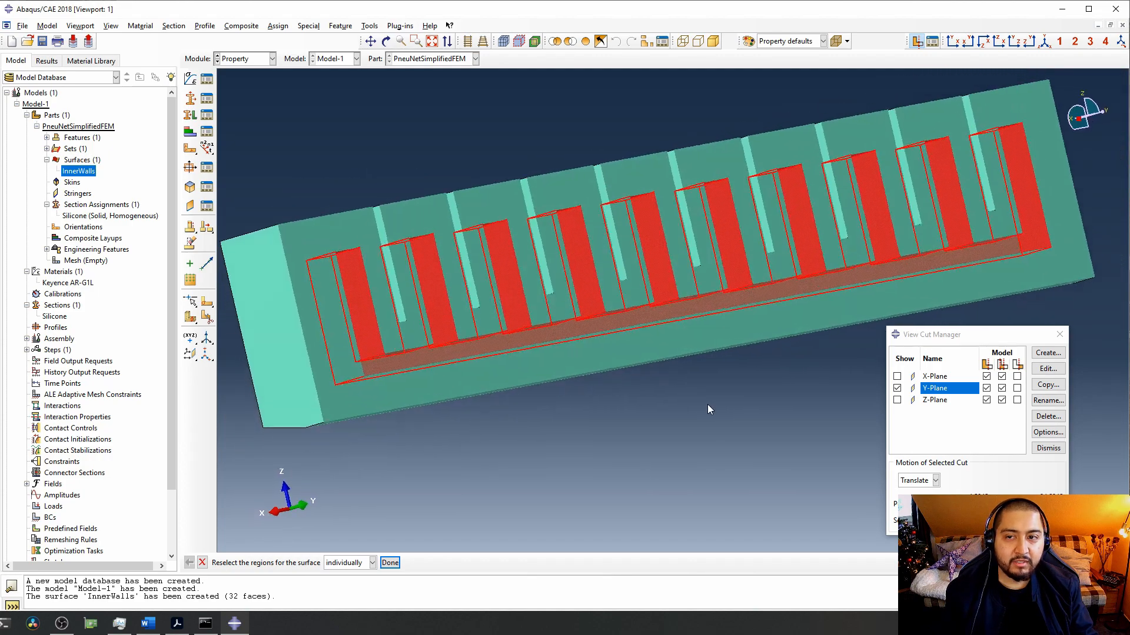
pyautogui.click(391, 563)
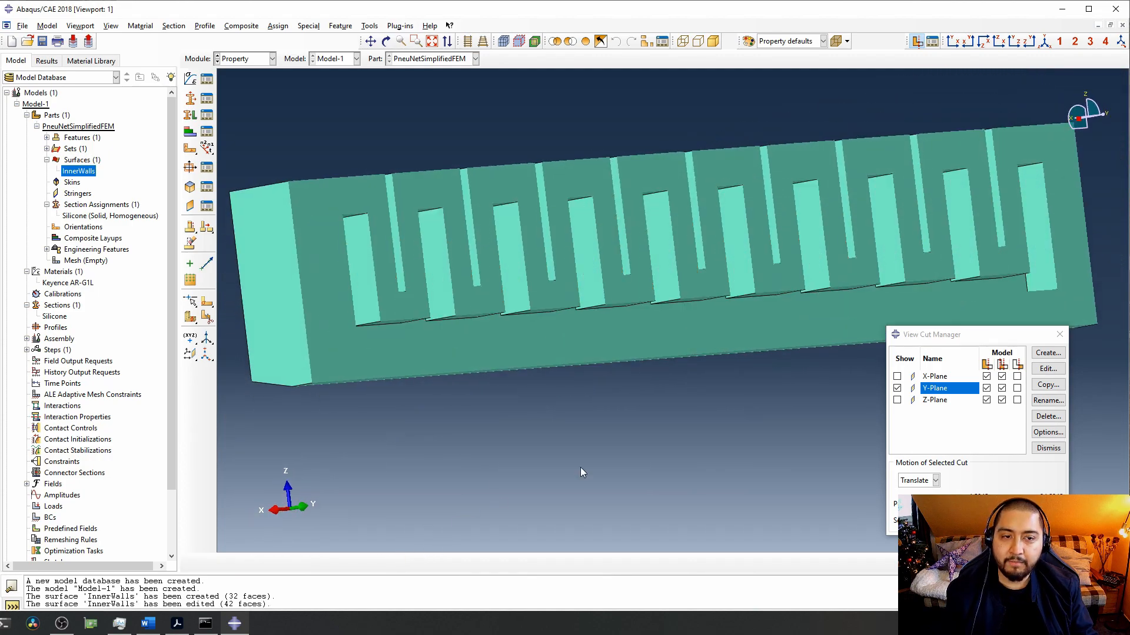
# Turn off the Y-Plane cut, close the View Cut Manager, and highlight InnerWalls on the whole part for checking.
pyautogui.click(896, 388)
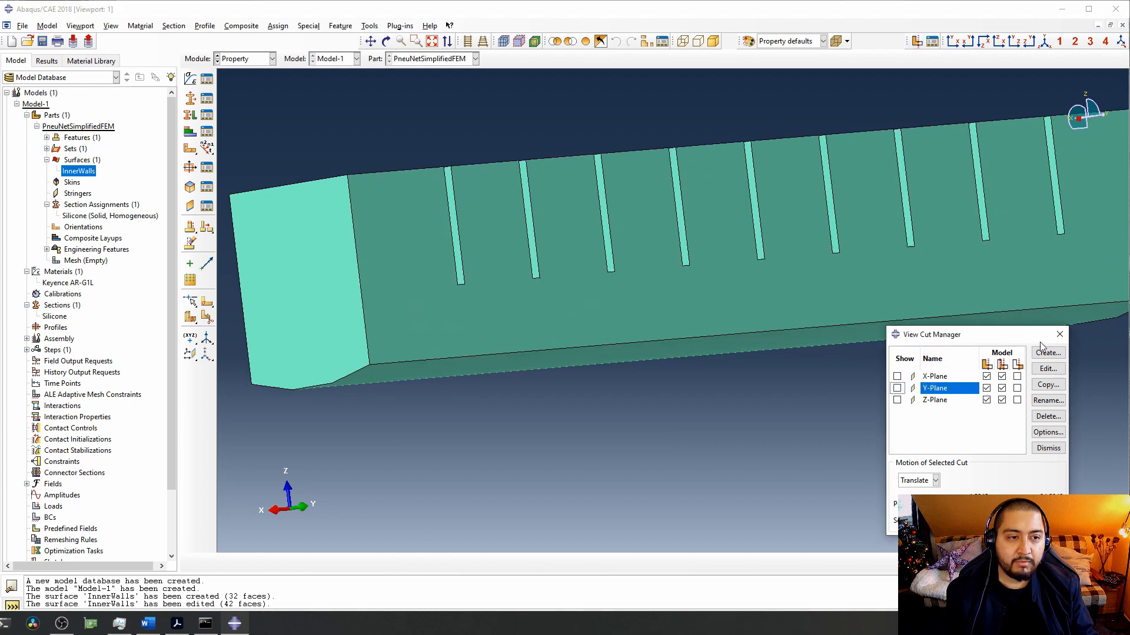
pyautogui.click(1059, 334)
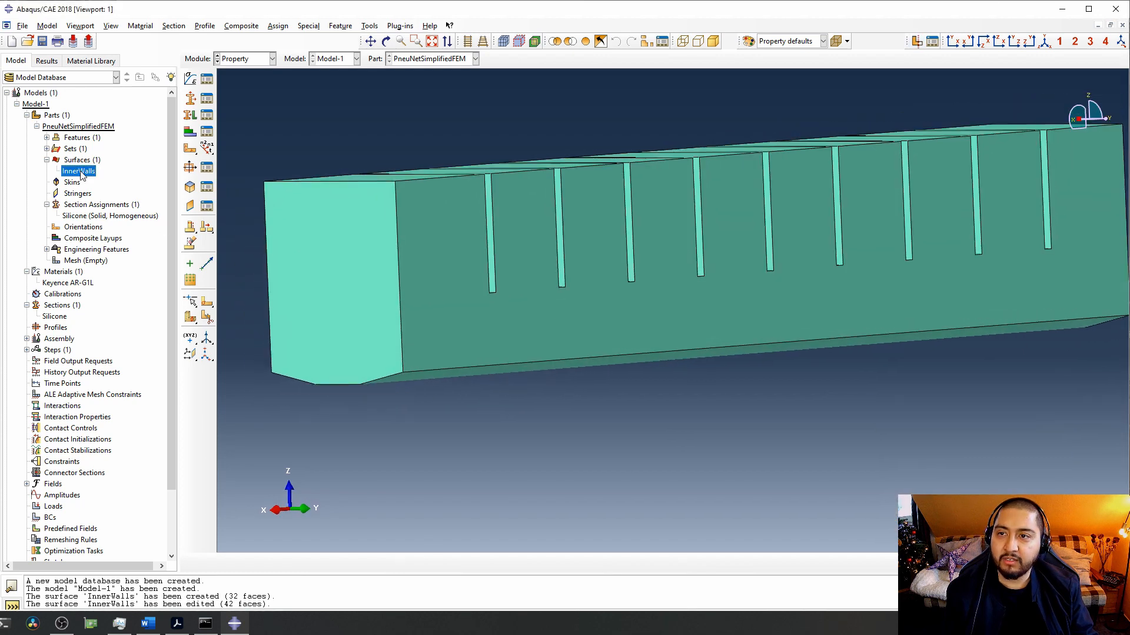
pyautogui.doubleClick(80, 171)
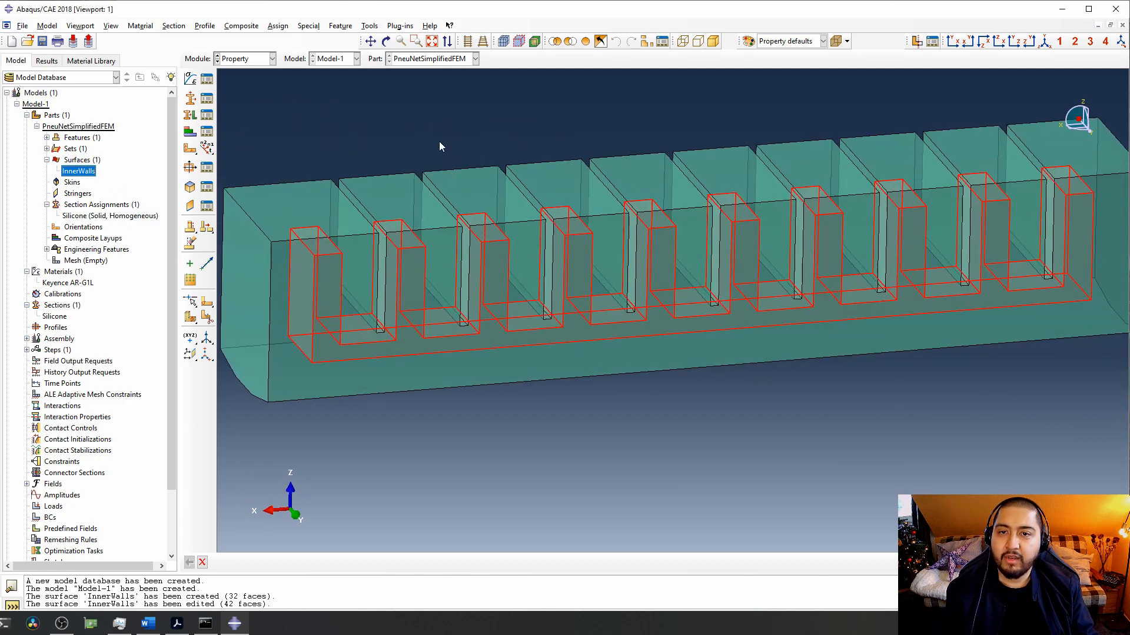
# Start a new geometry surface on the part named OutterWalls.
pyautogui.doubleClick(81, 160)
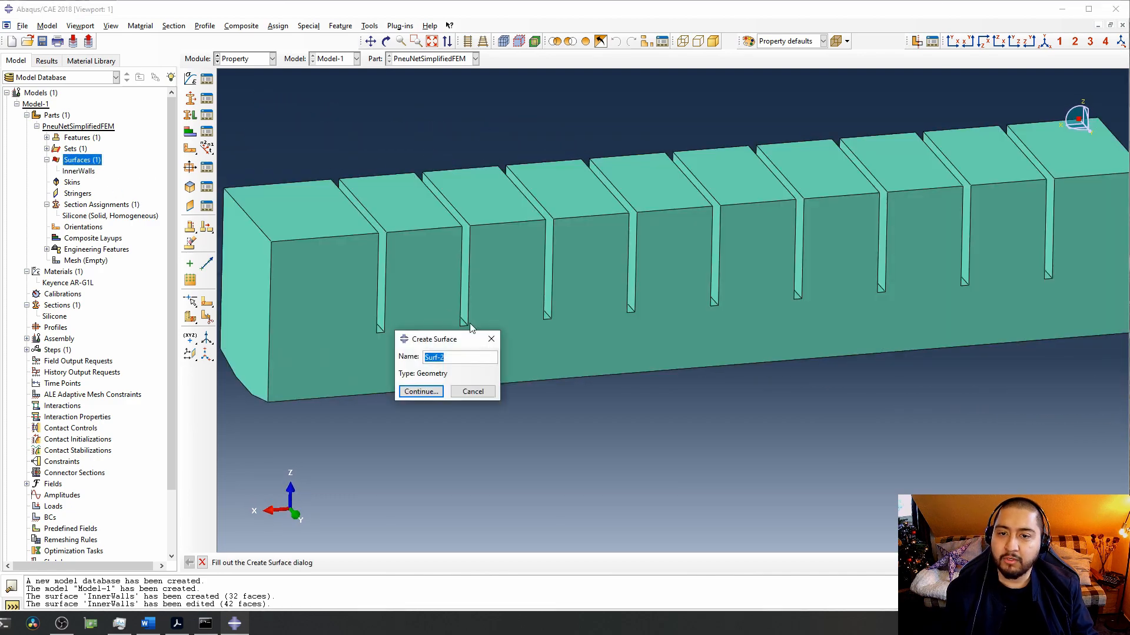
pyautogui.write('OutterWa')
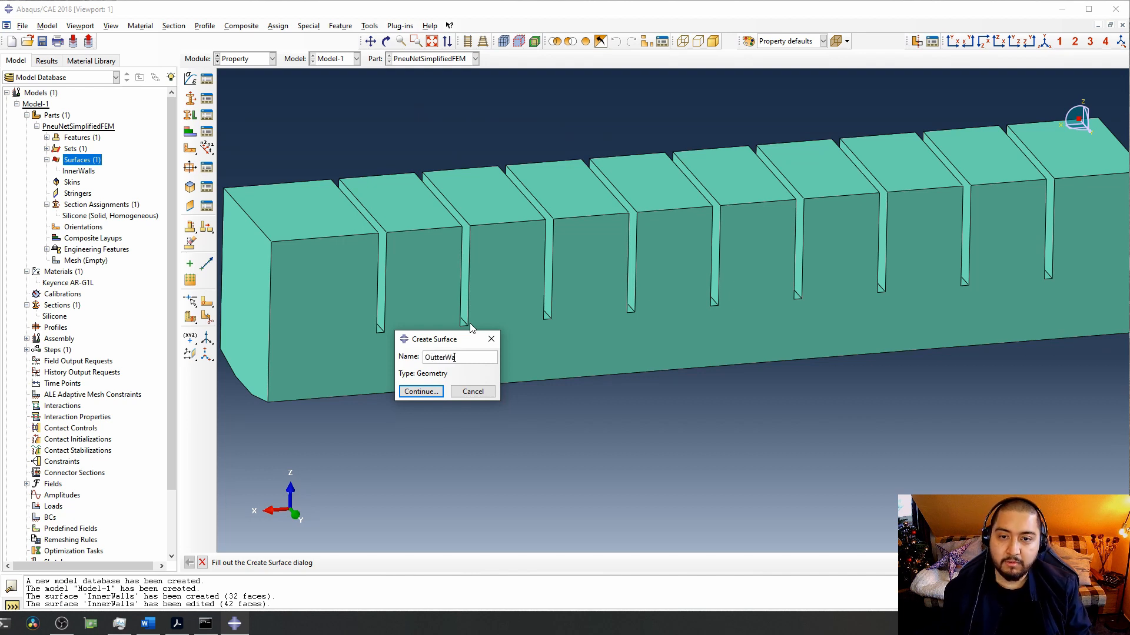
pyautogui.write('lls')
pyautogui.press('Return')
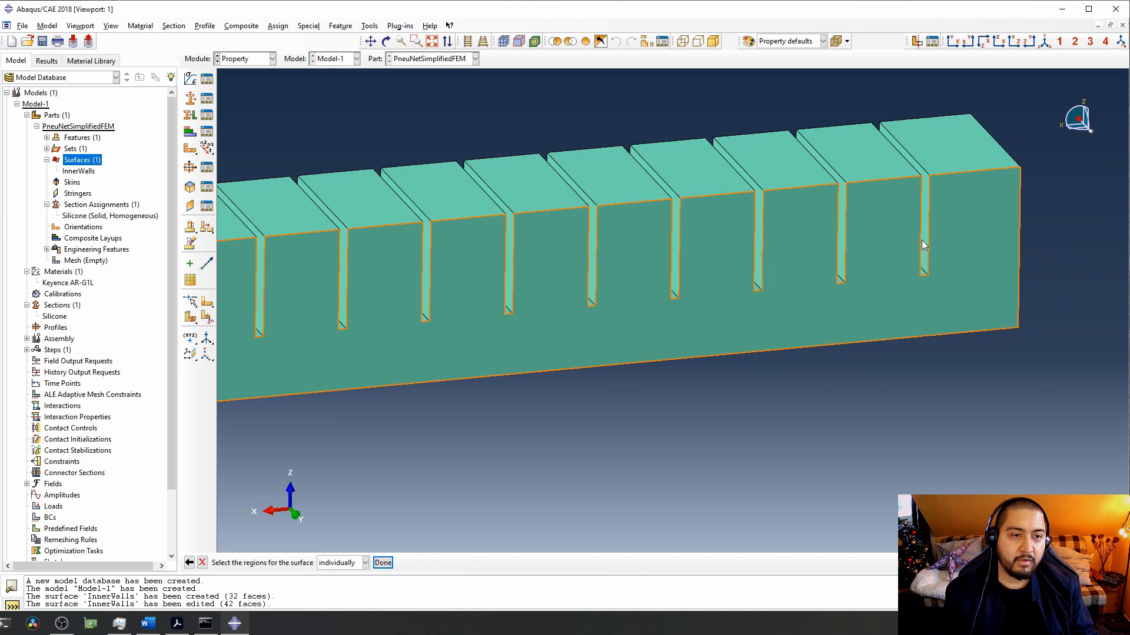
# Select the visible side wall in each of the nine slots between neighbouring chambers for the OutterWalls surface.
pyautogui.click(922, 242)
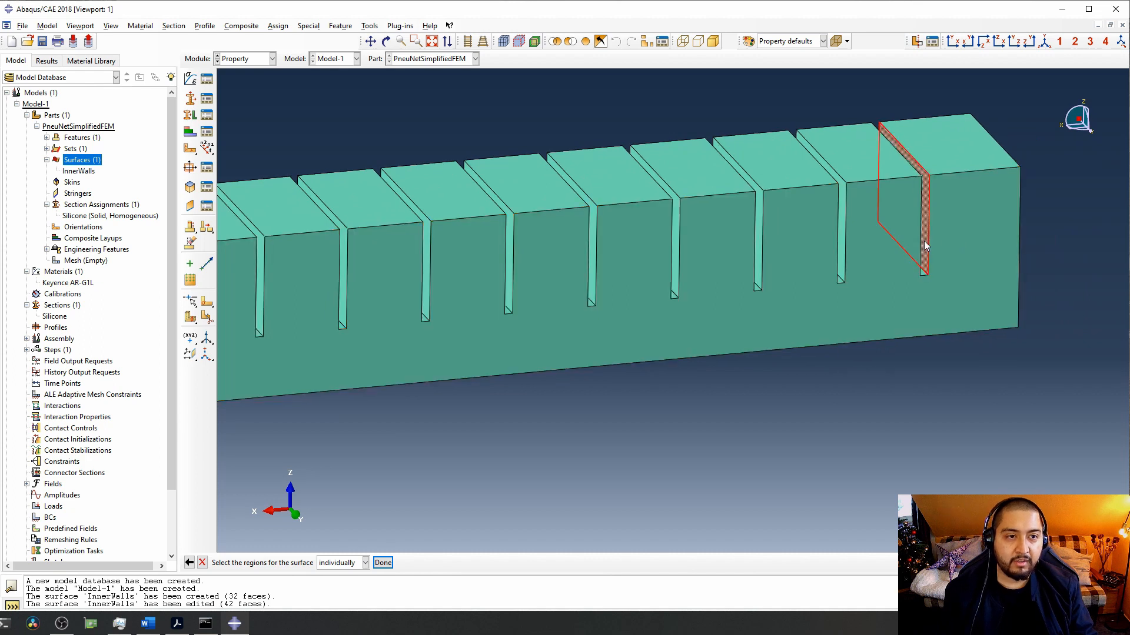
pyautogui.keyDown('shift'); pyautogui.click(842, 259); pyautogui.keyUp('shift')
pyautogui.keyDown('shift'); pyautogui.click(758, 271); pyautogui.keyUp('shift')
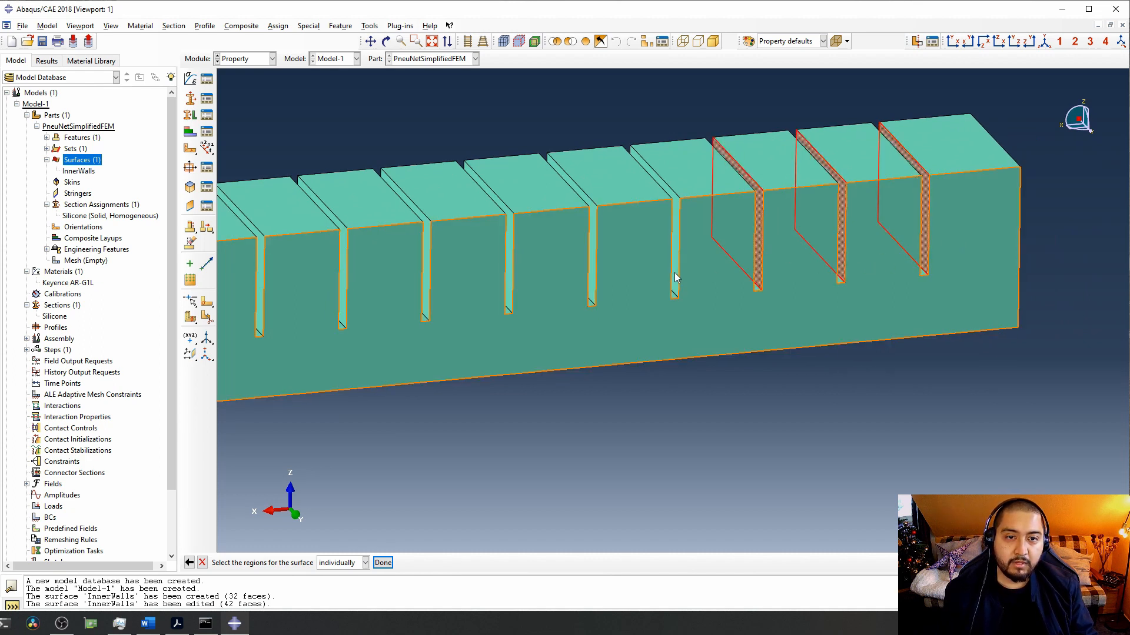
pyautogui.keyDown('shift'); pyautogui.click(674, 273); pyautogui.keyUp('shift')
pyautogui.keyDown('shift'); pyautogui.click(592, 277); pyautogui.keyUp('shift')
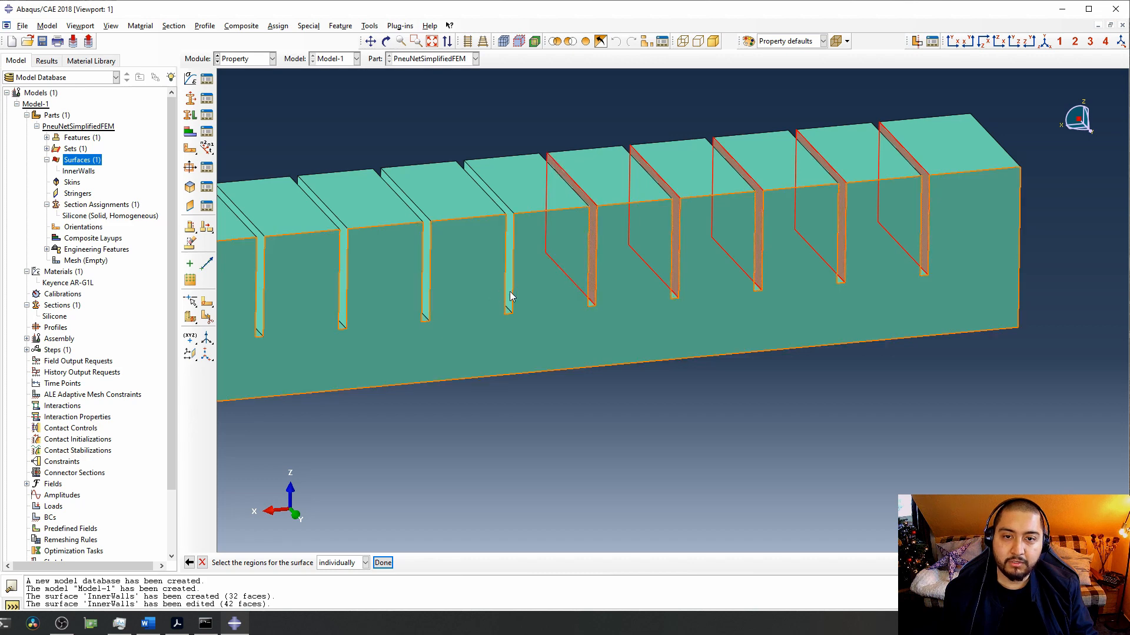
pyautogui.keyDown('shift'); pyautogui.click(508, 291); pyautogui.keyUp('shift')
pyautogui.keyDown('shift'); pyautogui.click(423, 301); pyautogui.keyUp('shift')
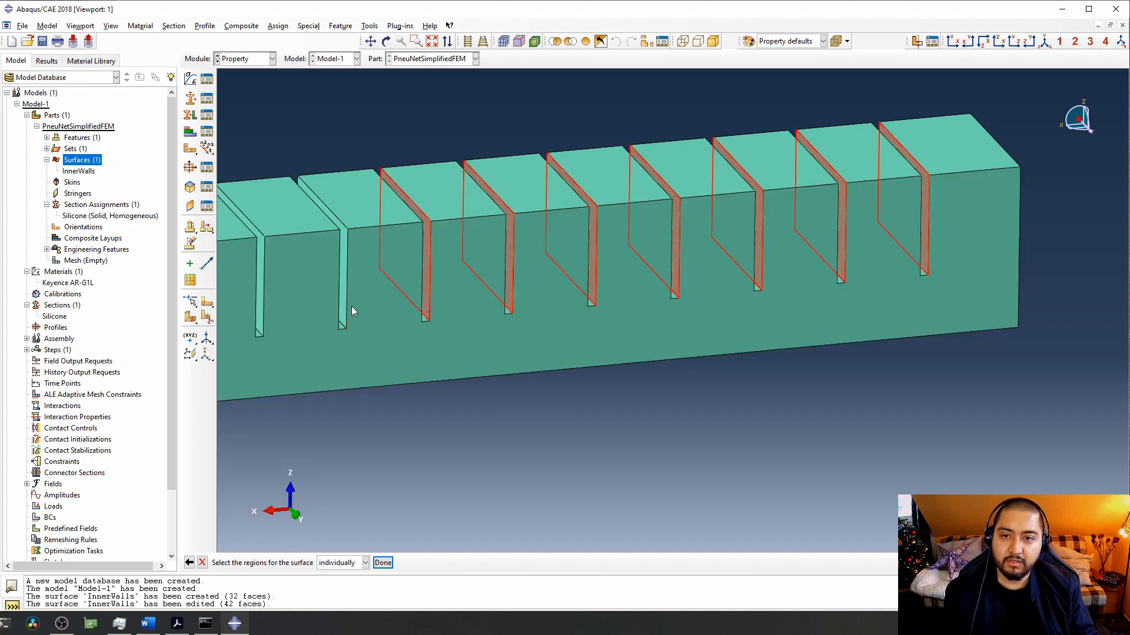
pyautogui.keyDown('shift'); pyautogui.click(344, 310); pyautogui.keyUp('shift')
pyautogui.keyDown('shift'); pyautogui.click(259, 306); pyautogui.keyUp('shift')
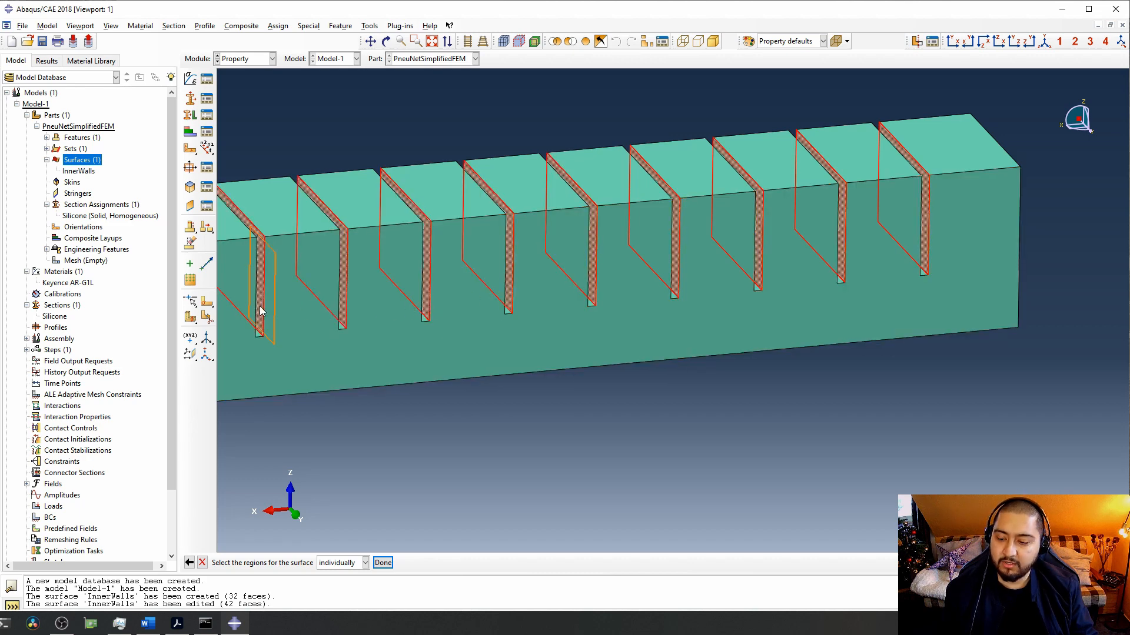
# Add the opposite side wall of all nine slots to the selection, keeping the long outer side face out of it.
pyautogui.keyDown('ctrl'); pyautogui.keyDown('alt'); pyautogui.moveTo(260, 306); pyautogui.dragTo(513, 306, button='middle'); pyautogui.keyUp('alt'); pyautogui.keyUp('ctrl')
pyautogui.keyDown('ctrl'); pyautogui.keyDown('alt'); pyautogui.moveTo(429, 302); pyautogui.dragTo(427, 303); pyautogui.keyUp('alt'); pyautogui.keyUp('ctrl')
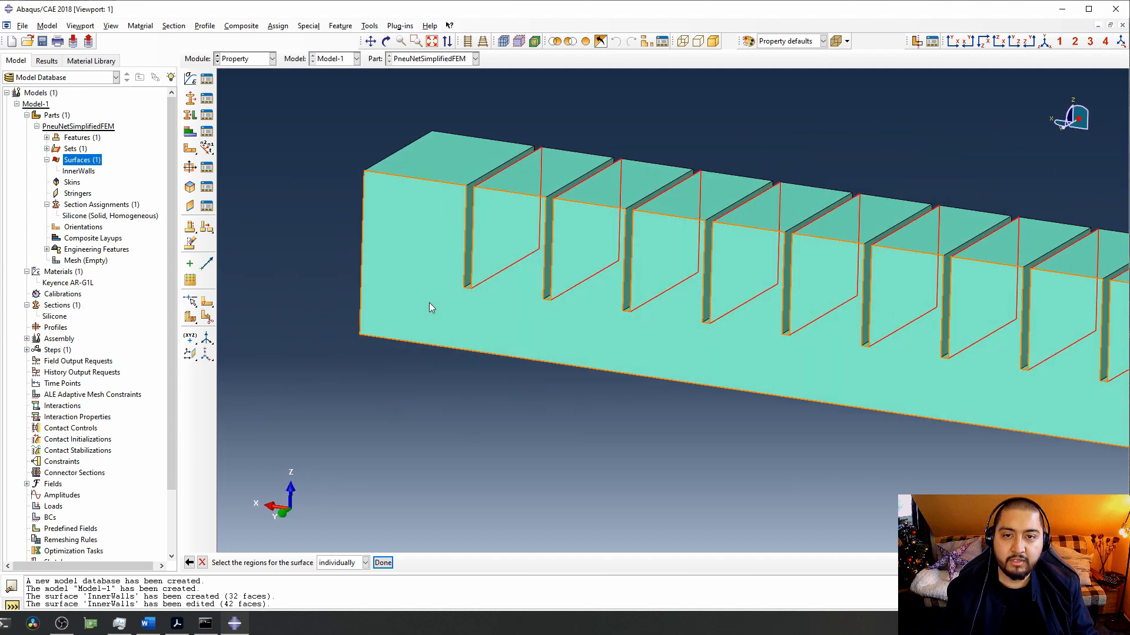
pyautogui.keyDown('shift'); pyautogui.click(469, 275); pyautogui.keyUp('shift')
pyautogui.keyDown('shift'); pyautogui.click(543, 302); pyautogui.keyUp('shift')
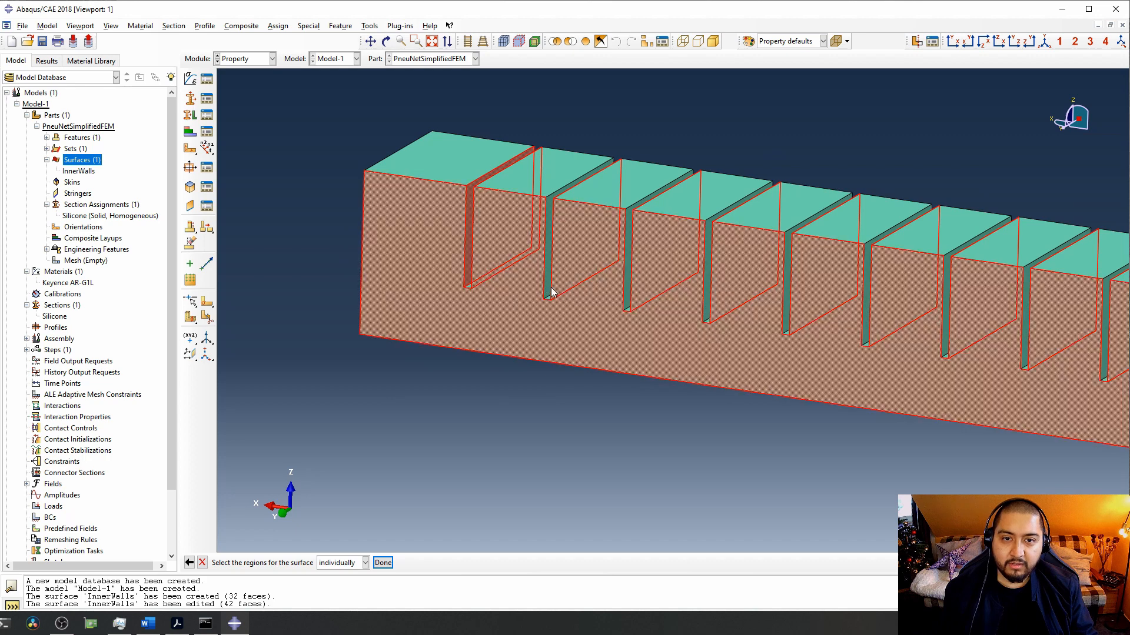
pyautogui.keyDown('ctrl'); pyautogui.click(536, 321); pyautogui.keyUp('ctrl')
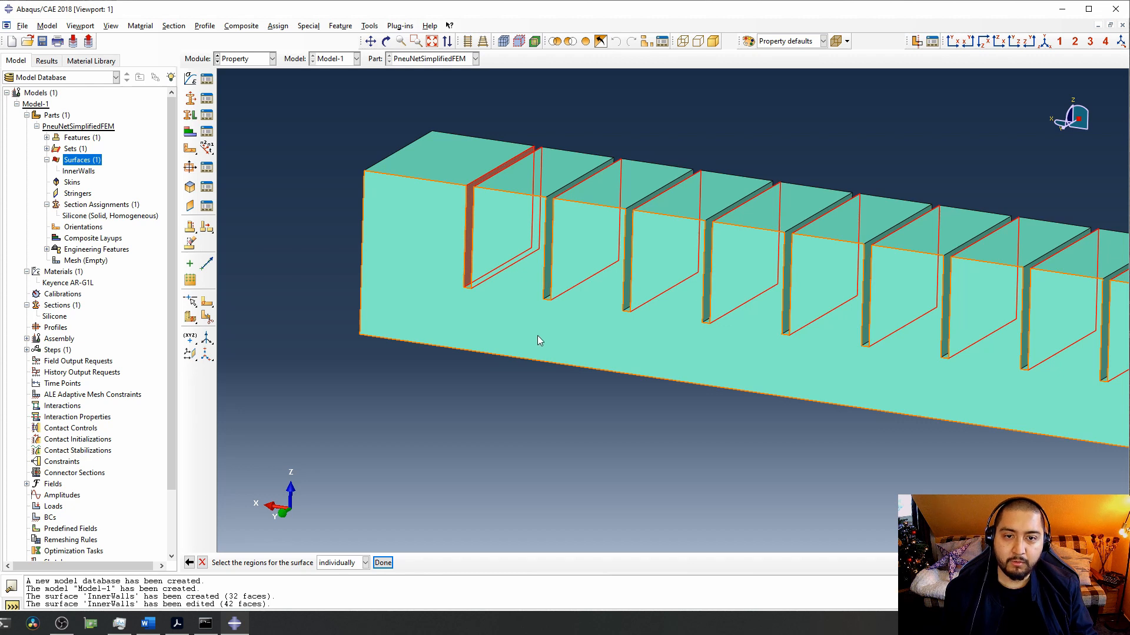
pyautogui.keyDown('shift'); pyautogui.click(547, 293); pyautogui.keyUp('shift')
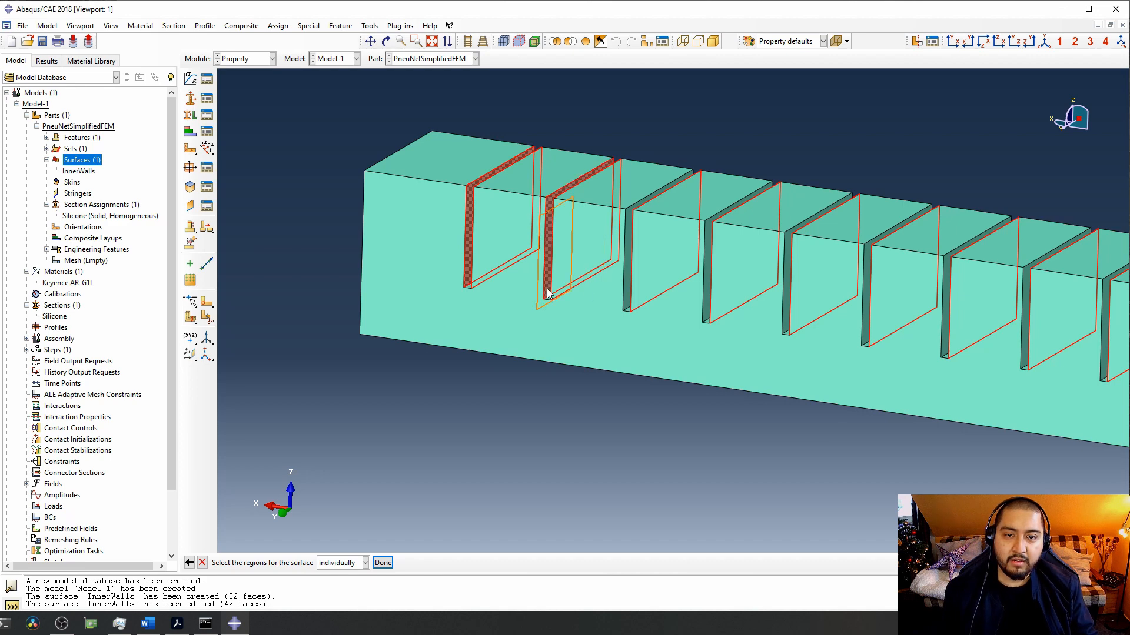
pyautogui.keyDown('shift'); pyautogui.click(626, 301); pyautogui.keyUp('shift')
pyautogui.keyDown('shift'); pyautogui.click(711, 315); pyautogui.keyUp('shift')
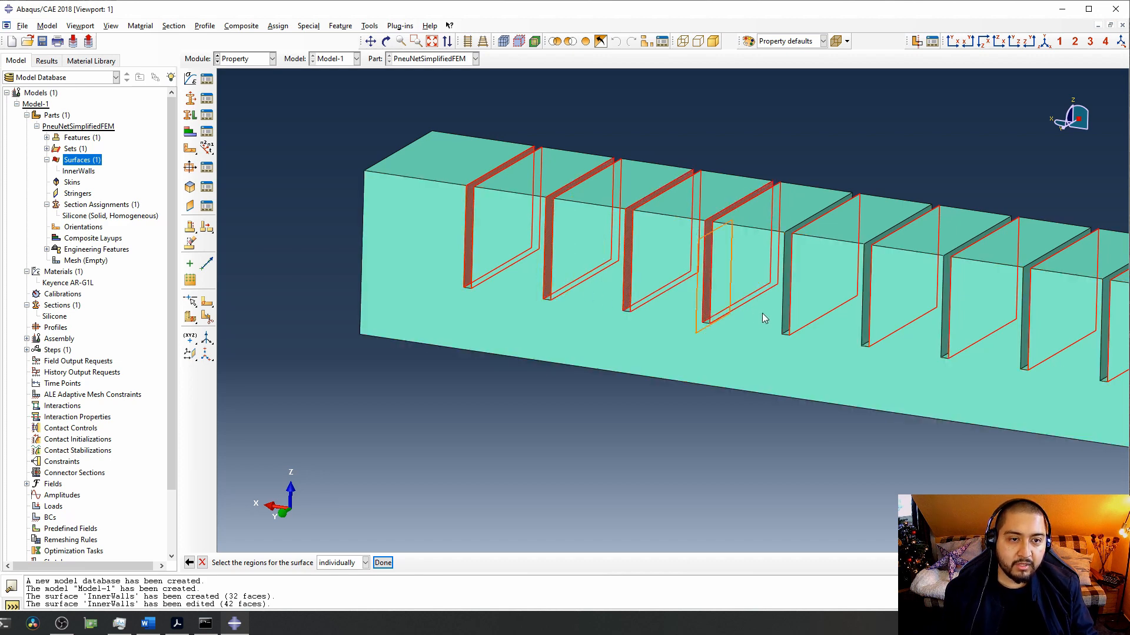
pyautogui.keyDown('shift'); pyautogui.click(786, 315); pyautogui.keyUp('shift')
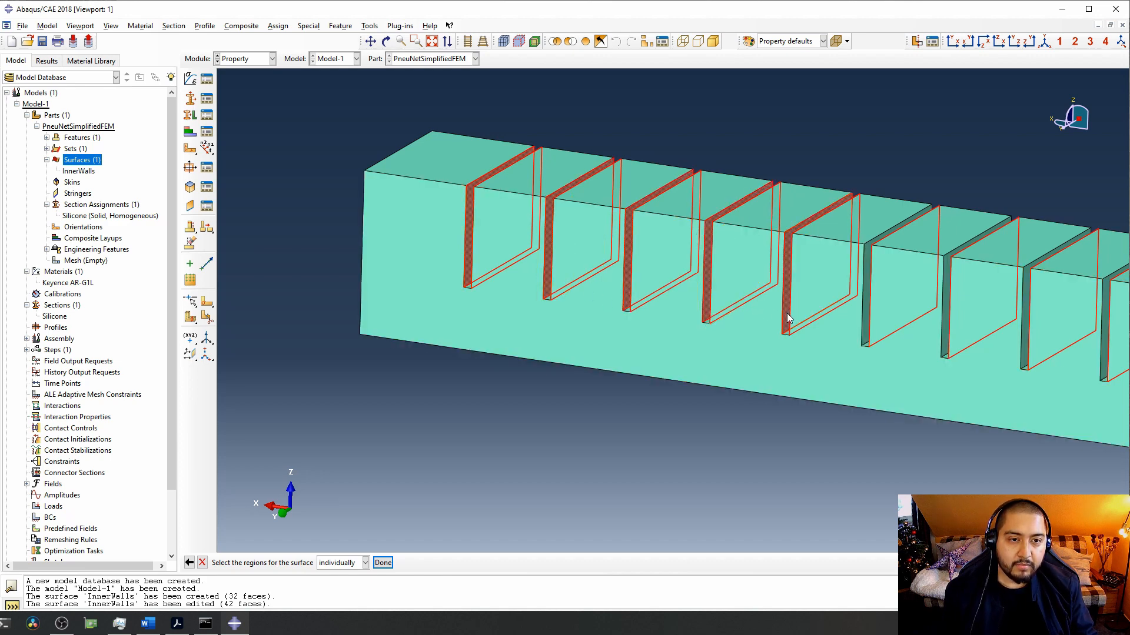
pyautogui.keyDown('shift'); pyautogui.click(866, 332); pyautogui.keyUp('shift')
pyautogui.keyDown('shift'); pyautogui.click(947, 347); pyautogui.keyUp('shift')
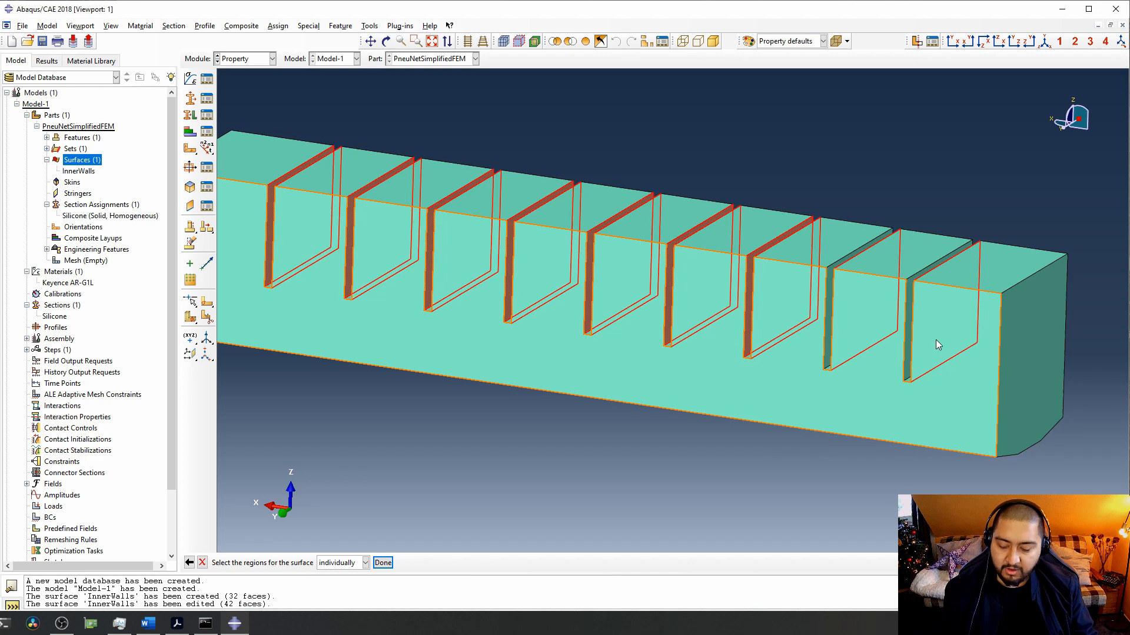
pyautogui.keyDown('shift'); pyautogui.click(843, 358); pyautogui.keyUp('shift')
pyautogui.keyDown('shift'); pyautogui.click(905, 358); pyautogui.keyUp('shift')
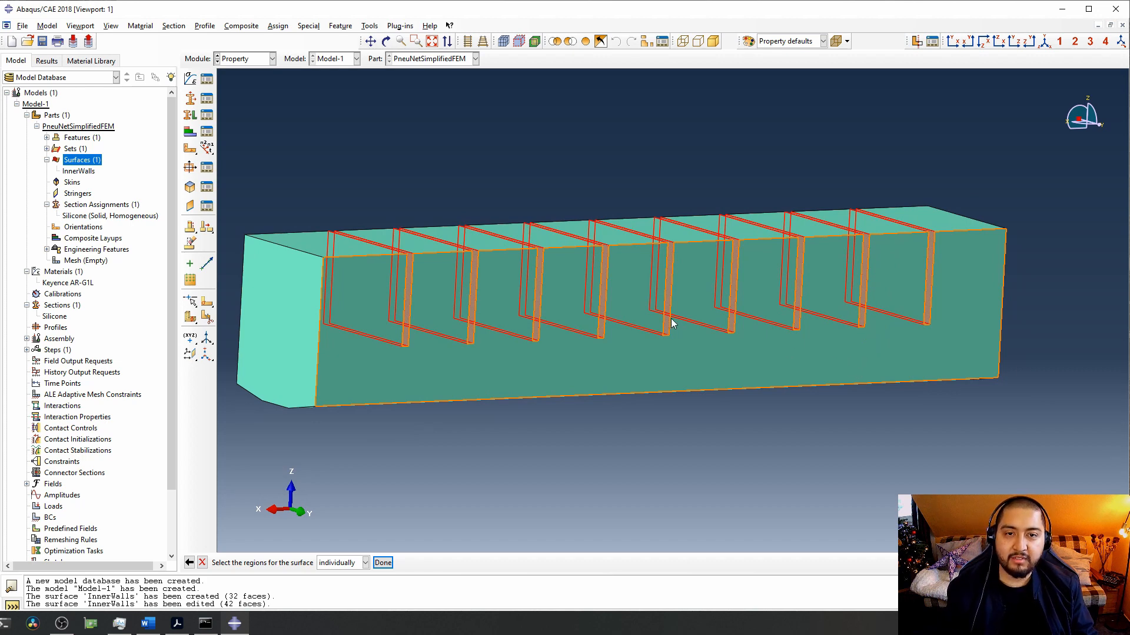
# Confirm the OutterWalls surface and highlight it on the part for checking.
pyautogui.click(383, 563)
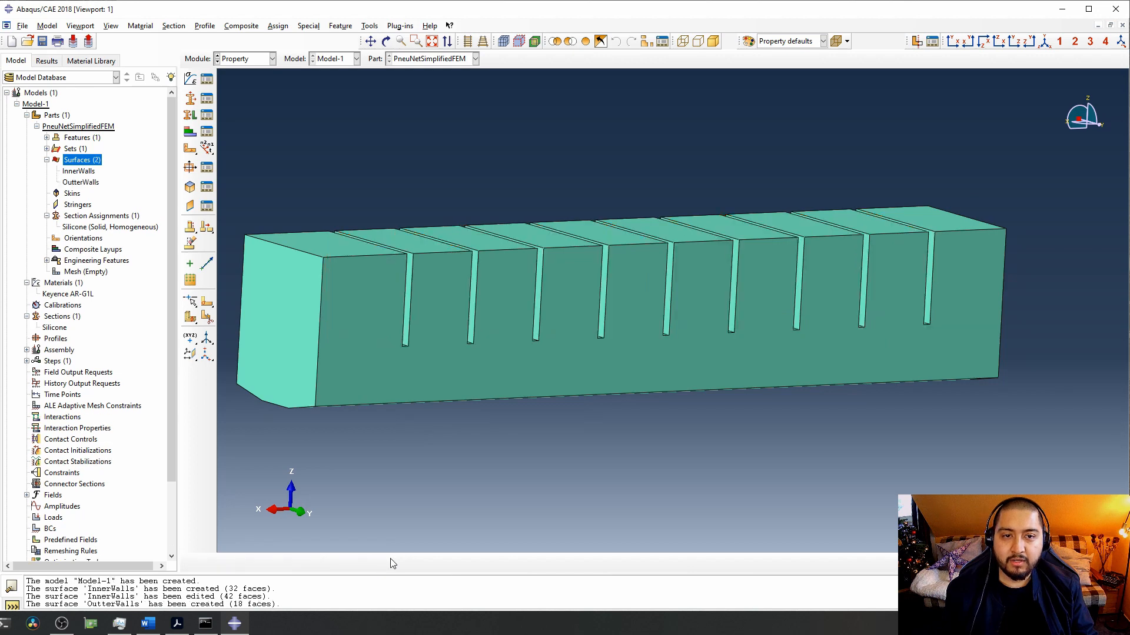
pyautogui.click(89, 182)
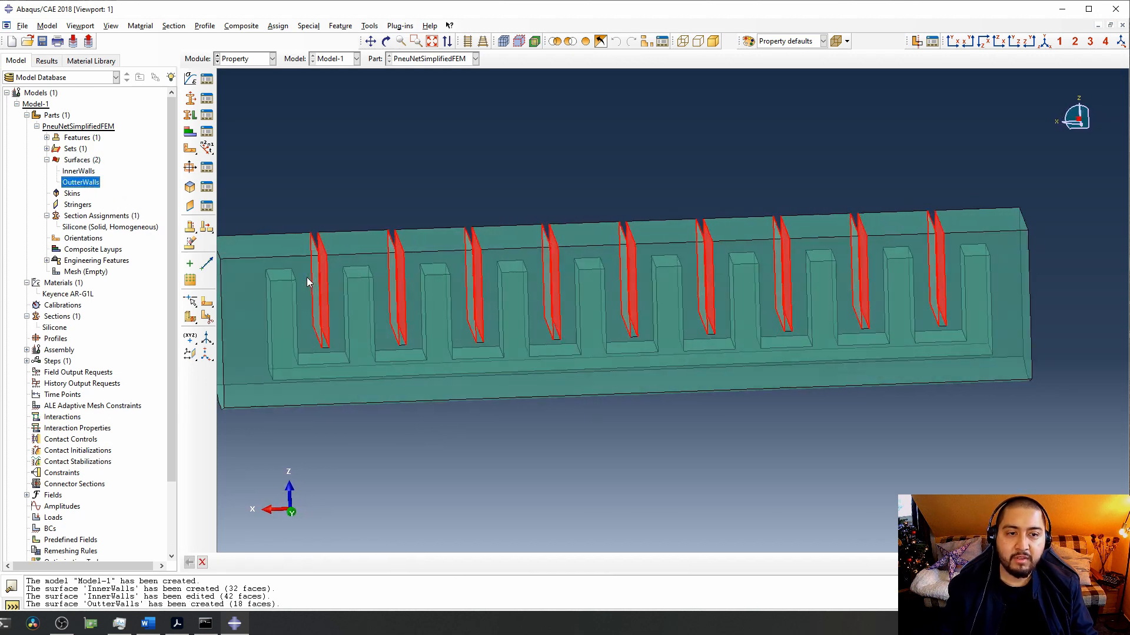
pyautogui.click(47, 159)
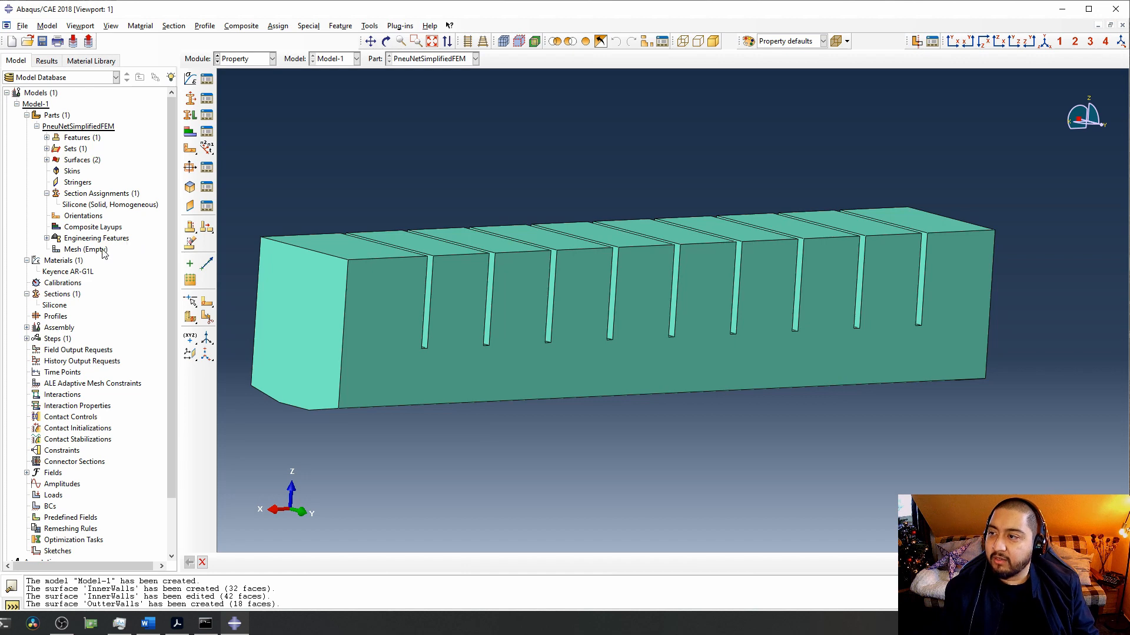
# Open the empty mesh of the PneuNetSimplifiedFEM part to work in the Mesh module.
pyautogui.scroll(-1, 107, 253)
pyautogui.scroll(-1, 107, 253)
pyautogui.click(97, 217)
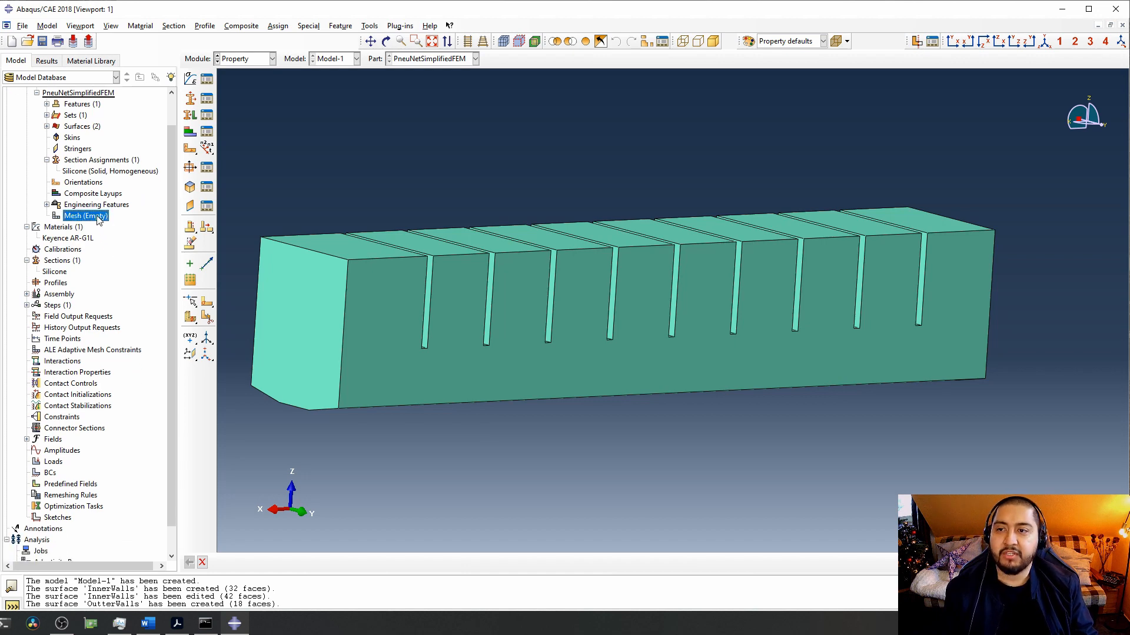
pyautogui.doubleClick(98, 217)
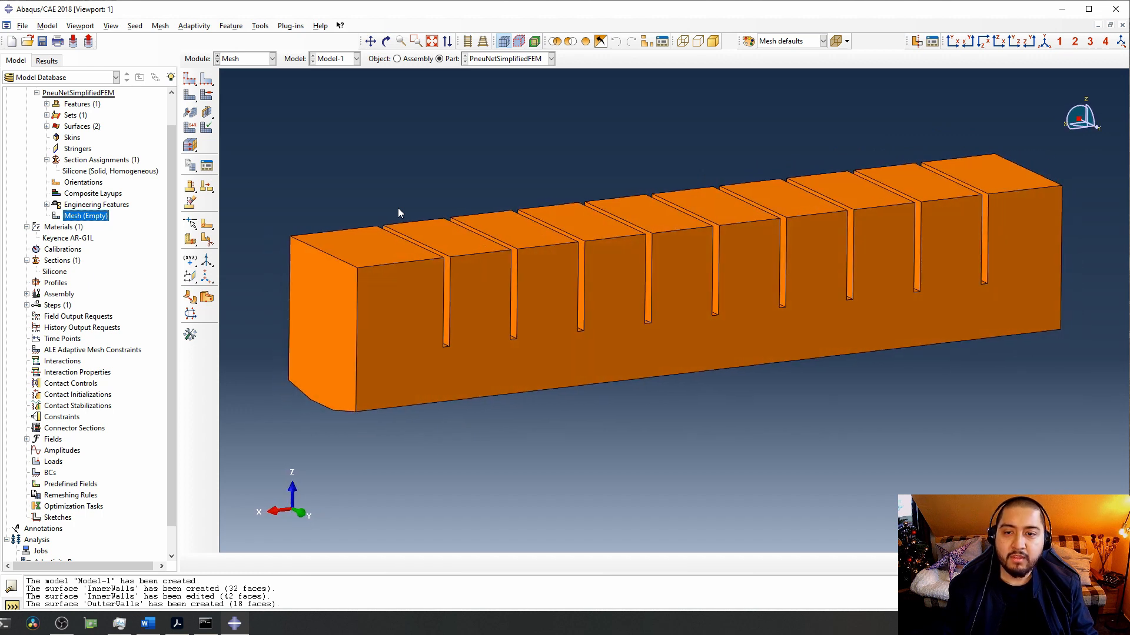
pyautogui.click(90, 205)
pyautogui.doubleClick(77, 126)
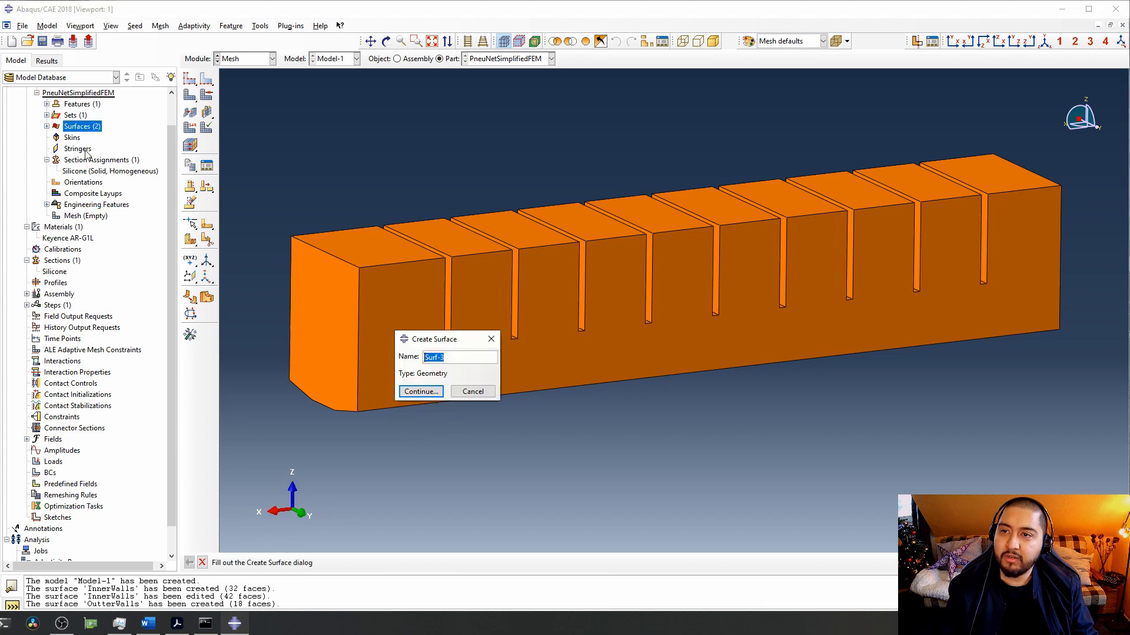
pyautogui.click(47, 127)
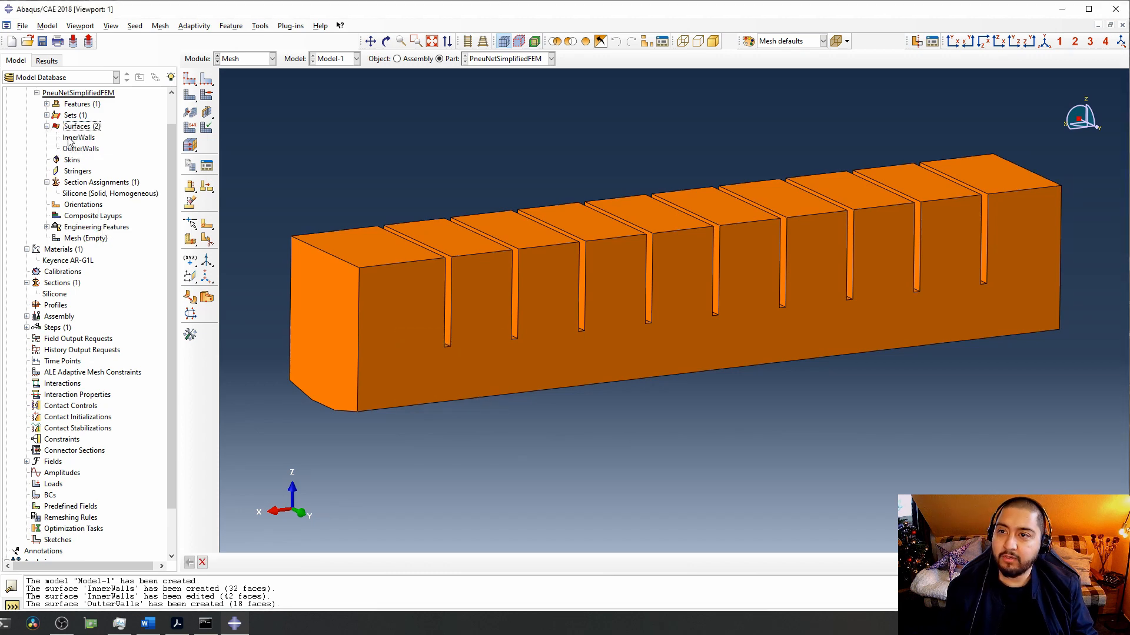
pyautogui.doubleClick(69, 137)
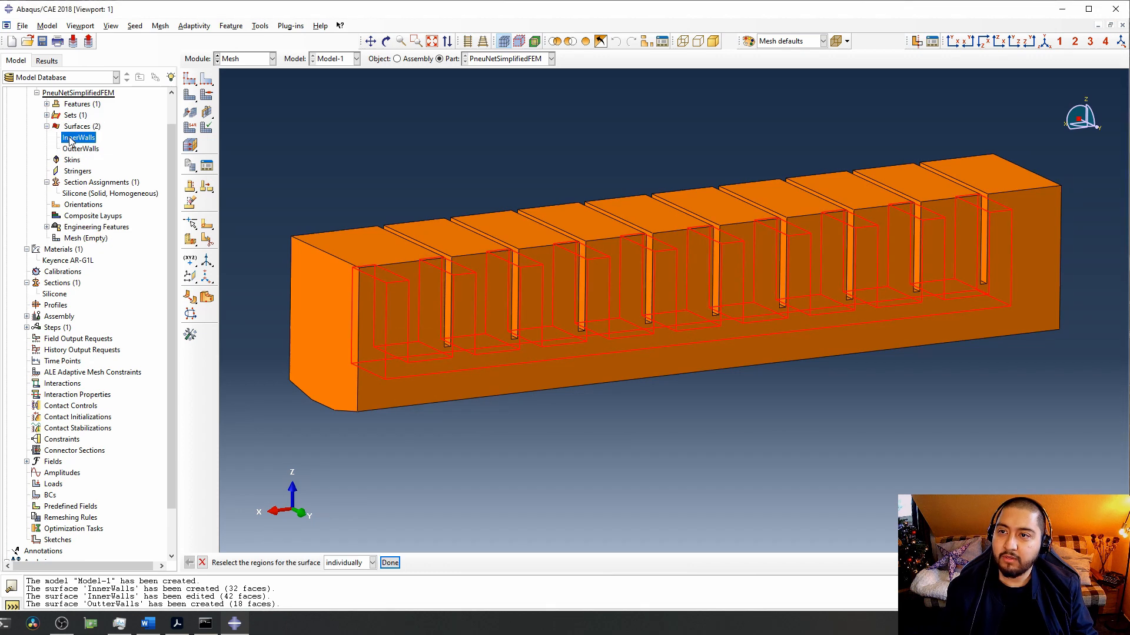
pyautogui.click(89, 240)
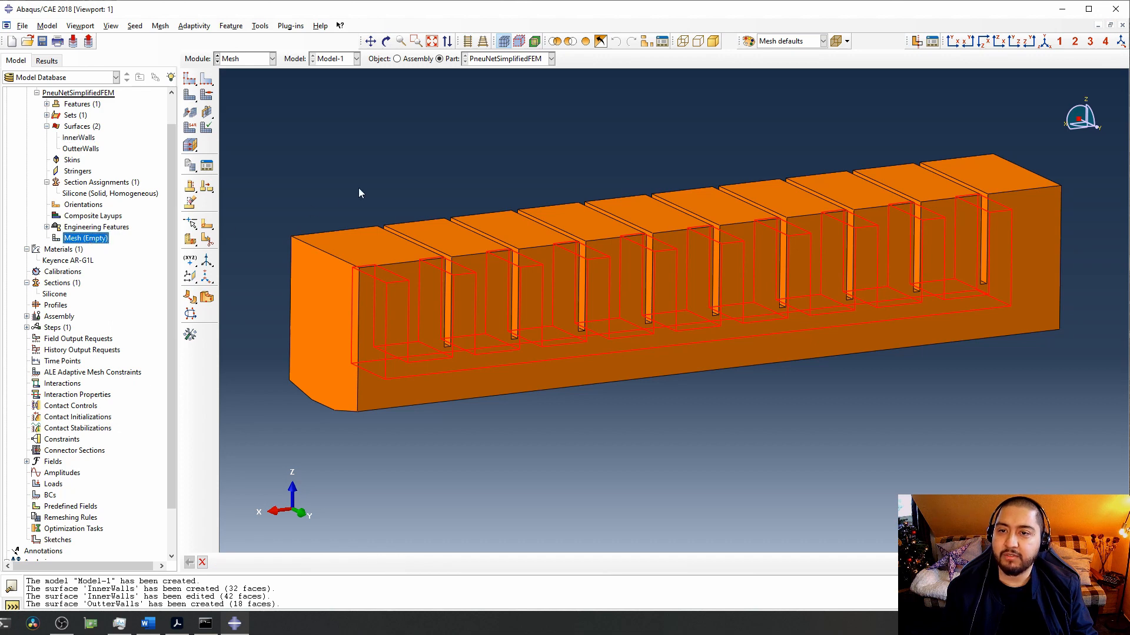
pyautogui.click(245, 61)
pyautogui.click(250, 72)
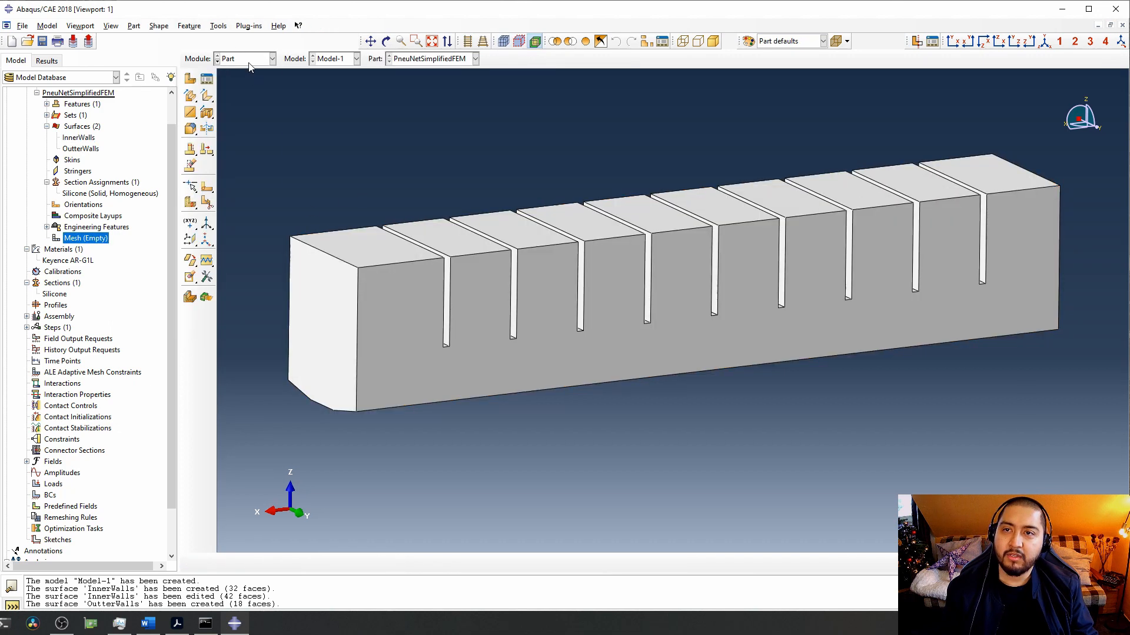
pyautogui.click(250, 61)
pyautogui.click(239, 138)
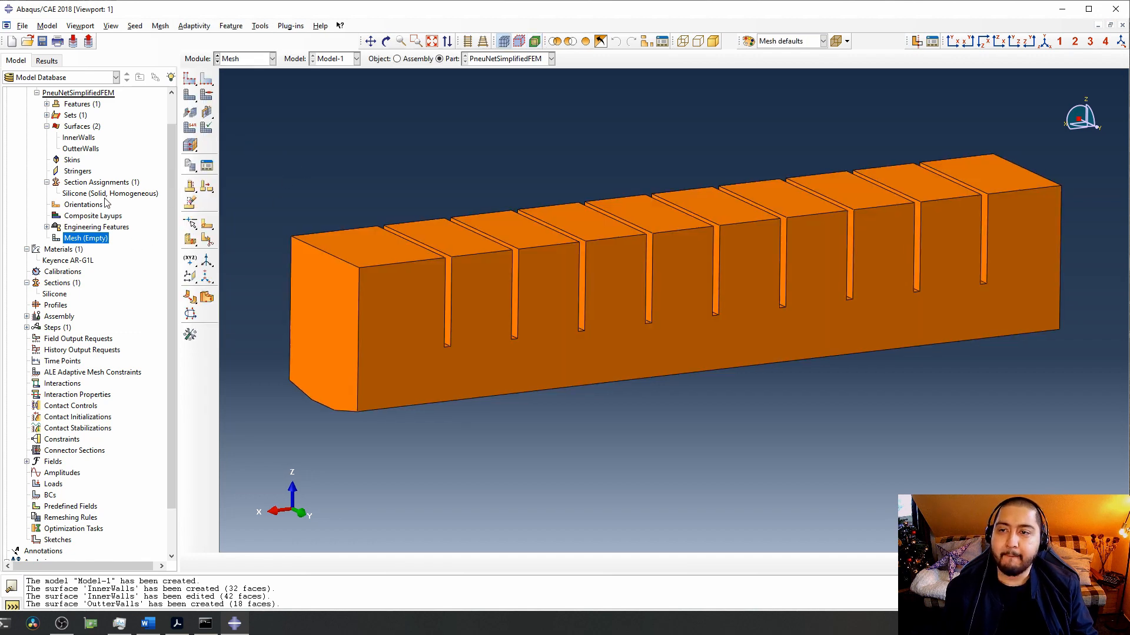
pyautogui.scroll(1, 120, 205)
pyautogui.scroll(1, 120, 205)
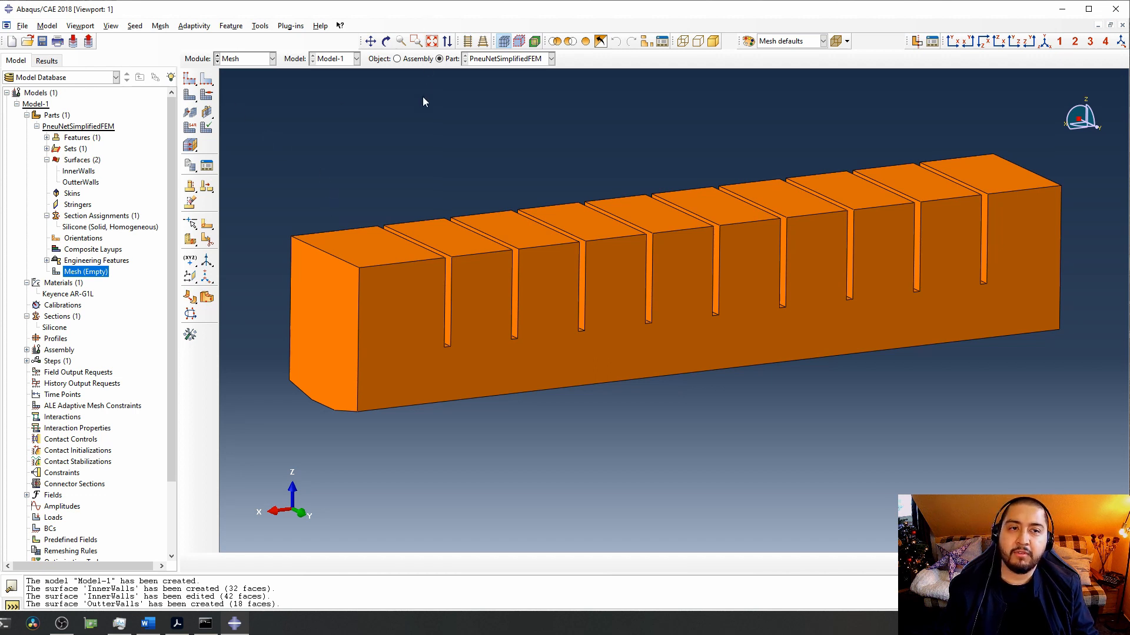
# Set the part's mesh controls to the Tet element shape with the Free technique and the default algorithm.
pyautogui.click(207, 96)
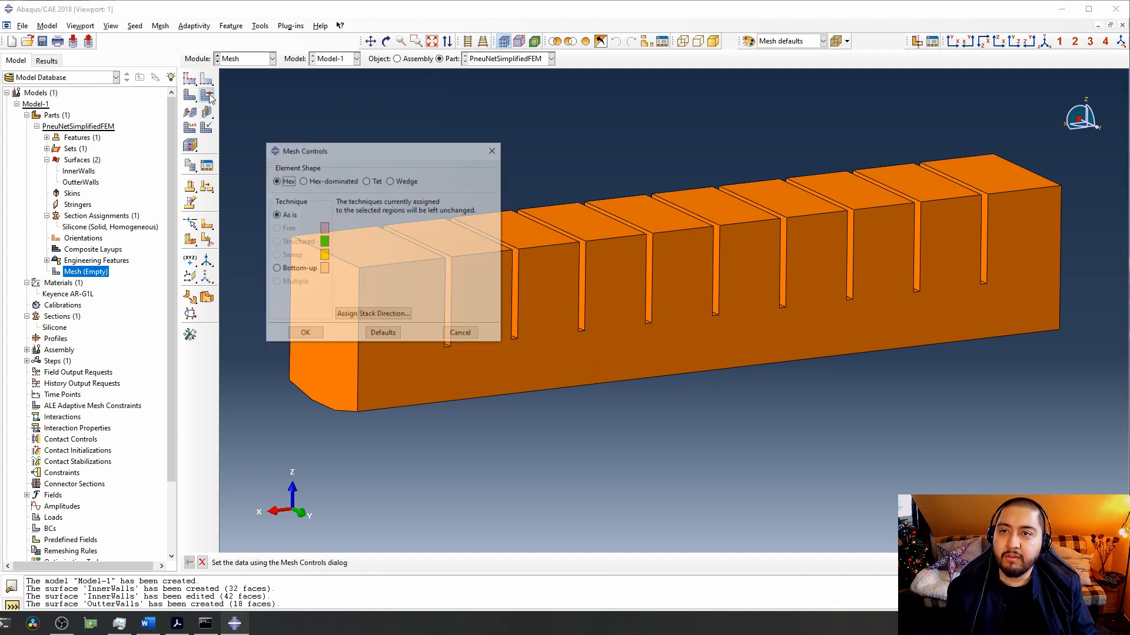
pyautogui.moveTo(326, 158); pyautogui.dragTo(157, 62)
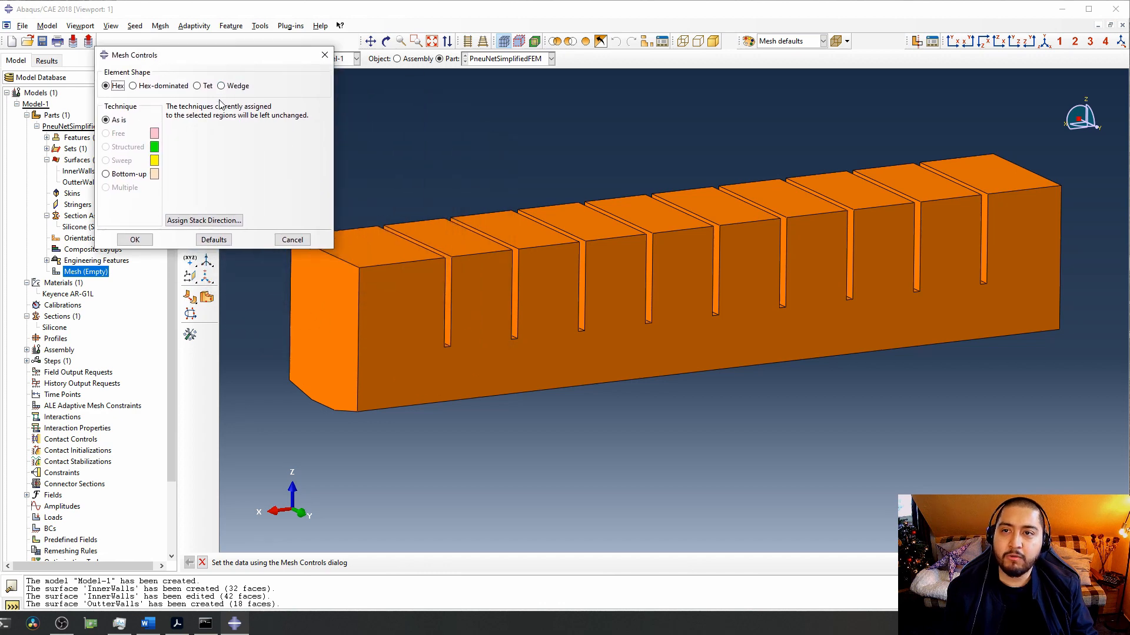
pyautogui.click(197, 86)
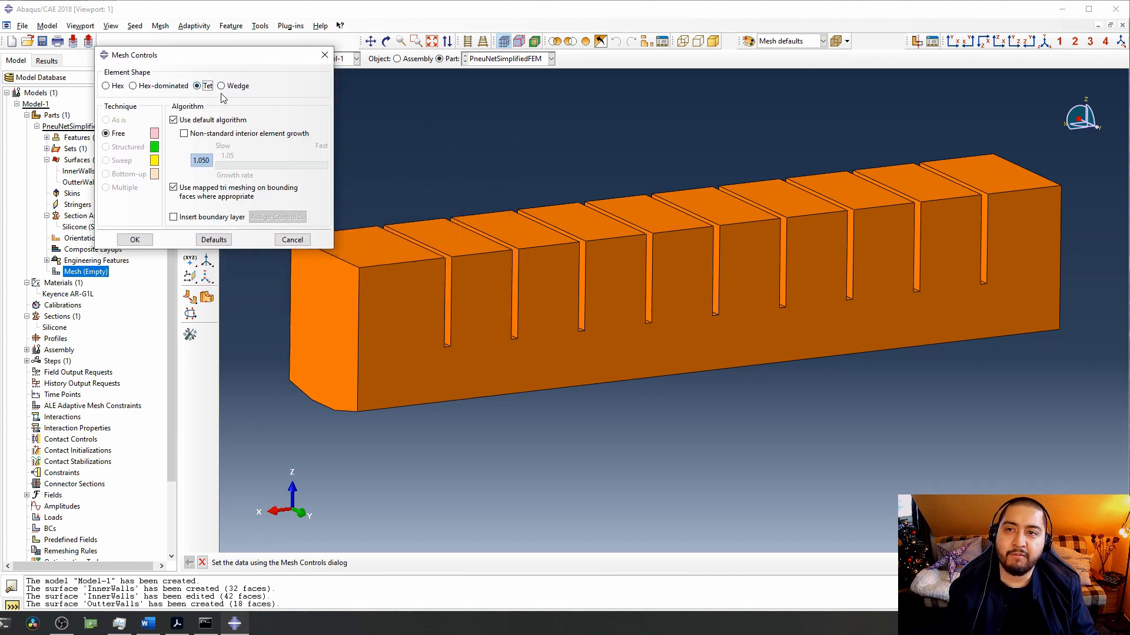
pyautogui.moveTo(216, 57); pyautogui.dragTo(959, 335)
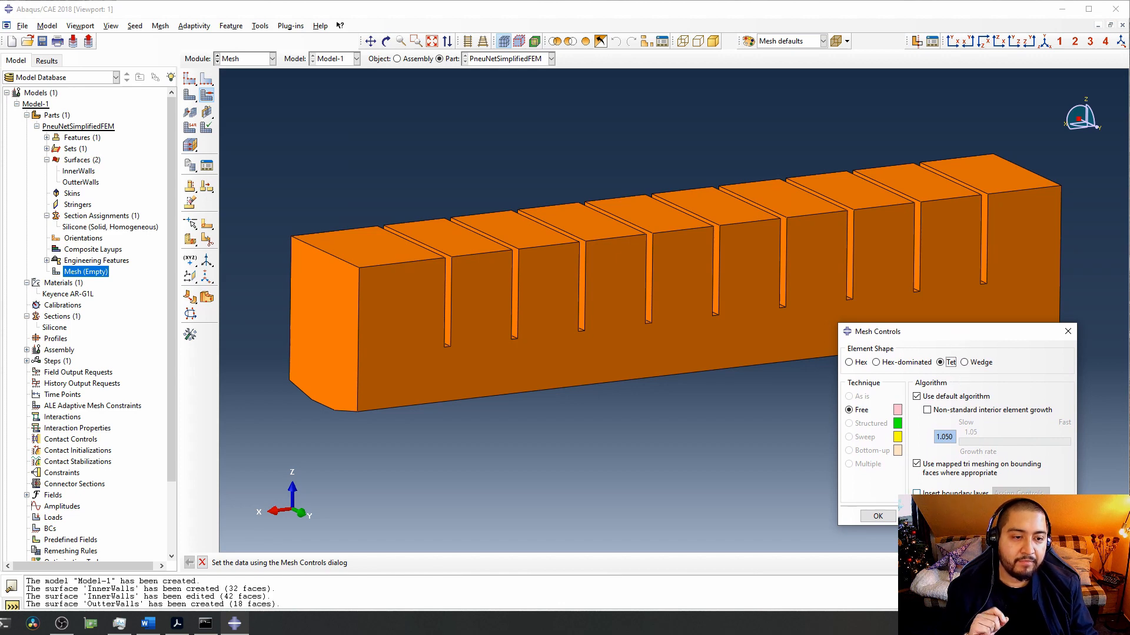
pyautogui.click(889, 518)
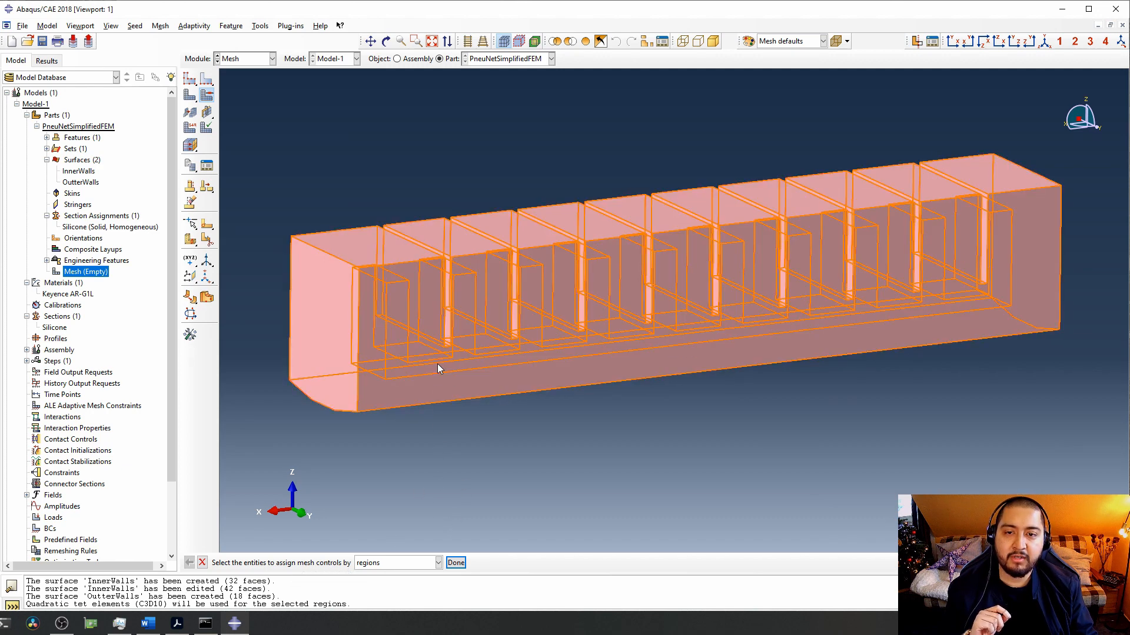
# Check the part's mesh controls again and accept the Tet element shape with the Free technique.
pyautogui.click(449, 375)
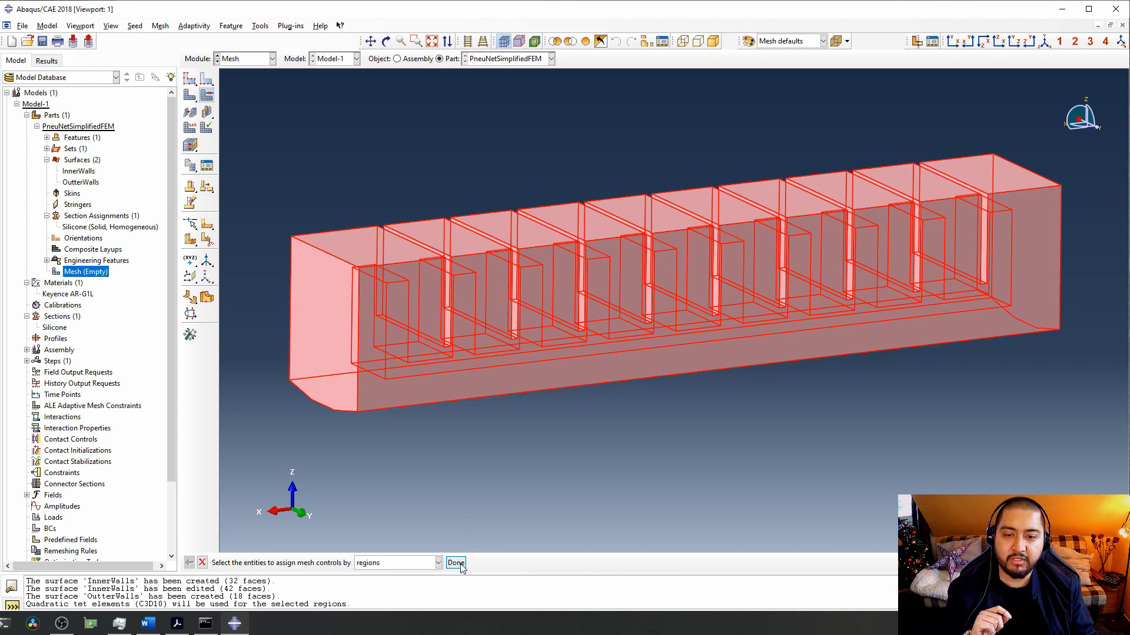
pyautogui.click(456, 563)
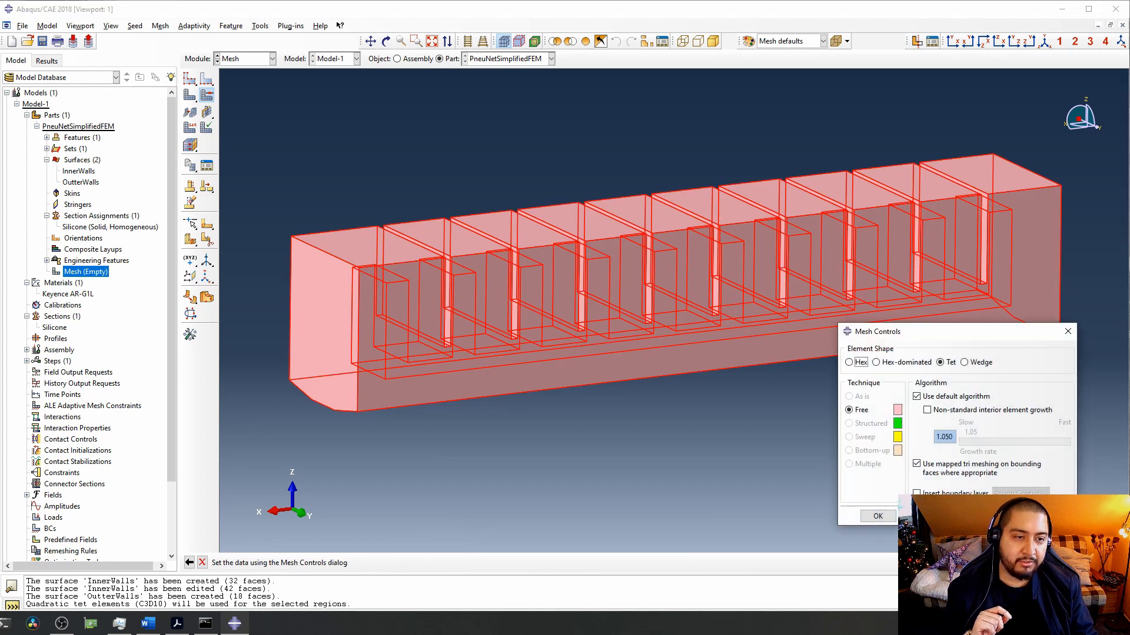
pyautogui.click(878, 516)
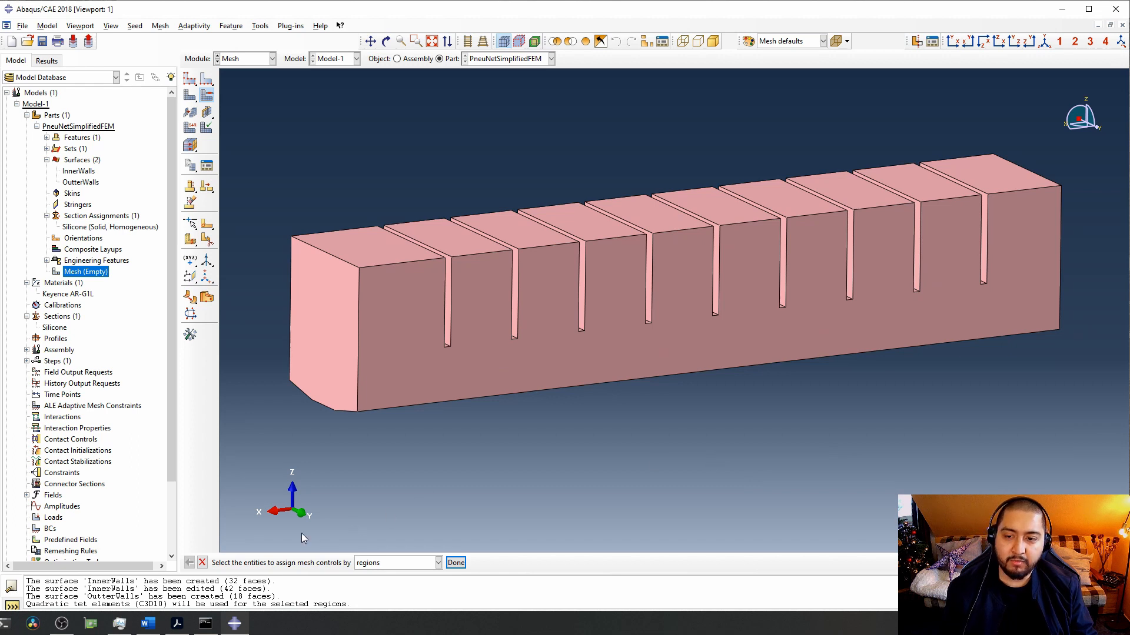
pyautogui.click(202, 563)
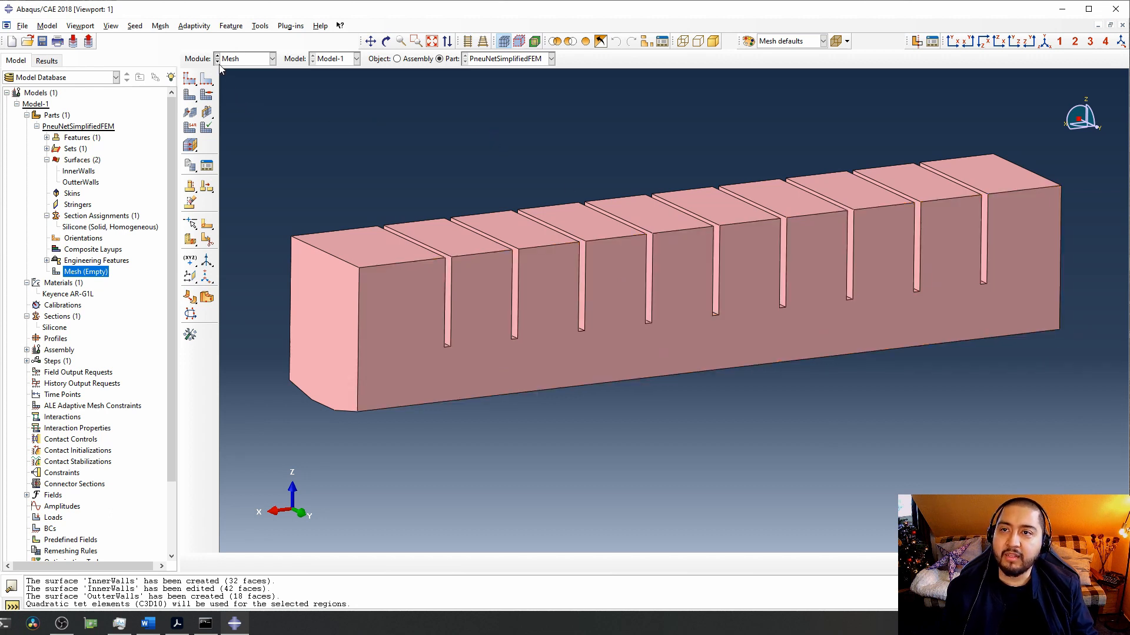
# Assign the whole part the Standard, Quadratic, 3D Stress element type for Tet, with Hybrid formulation enabled.
pyautogui.click(161, 26)
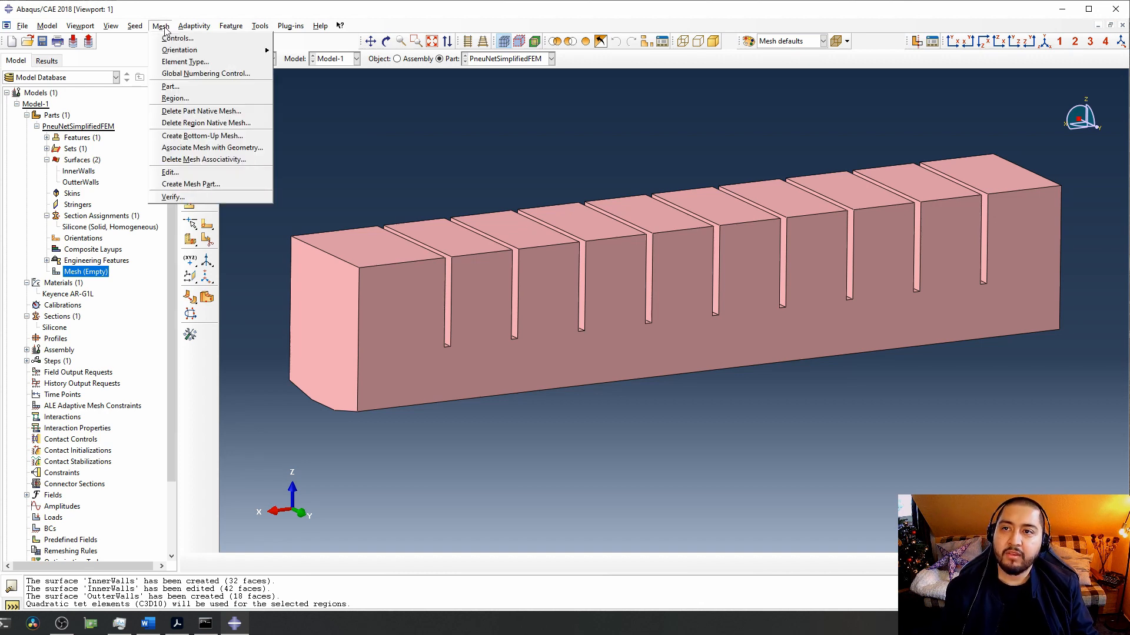
pyautogui.click(180, 62)
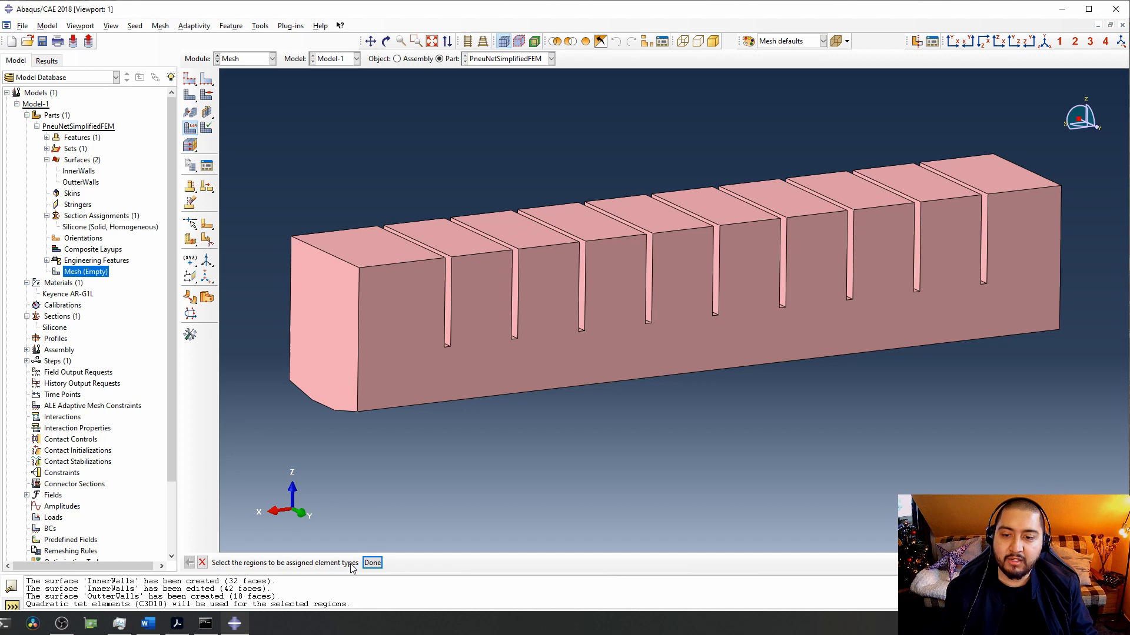
pyautogui.click(389, 359)
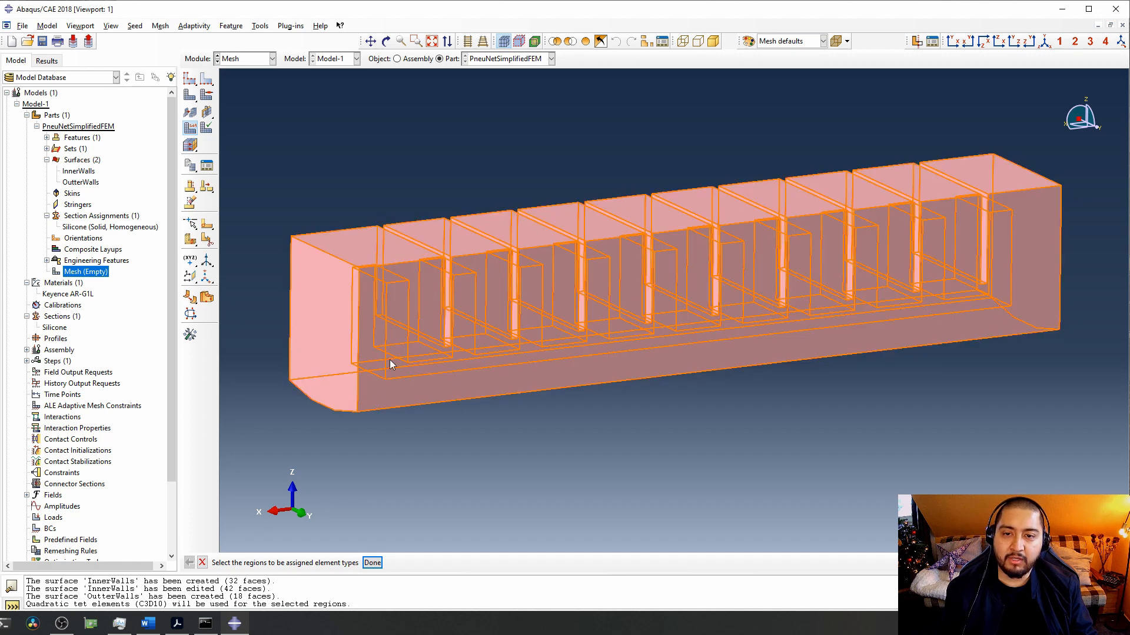
pyautogui.click(373, 563)
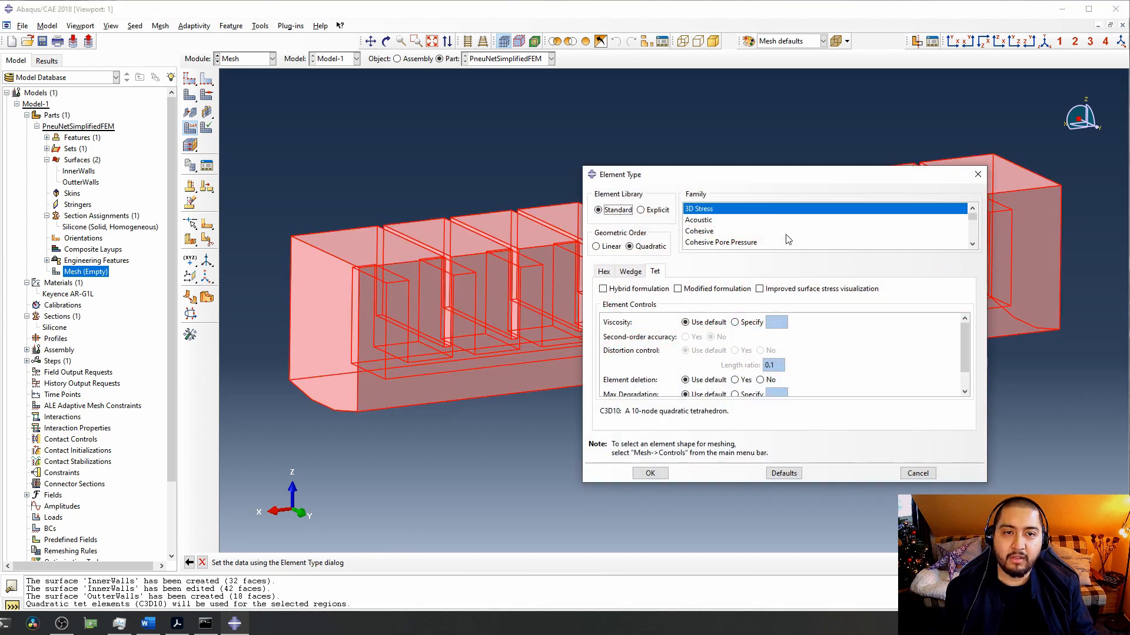
pyautogui.moveTo(787, 175); pyautogui.dragTo(792, 189)
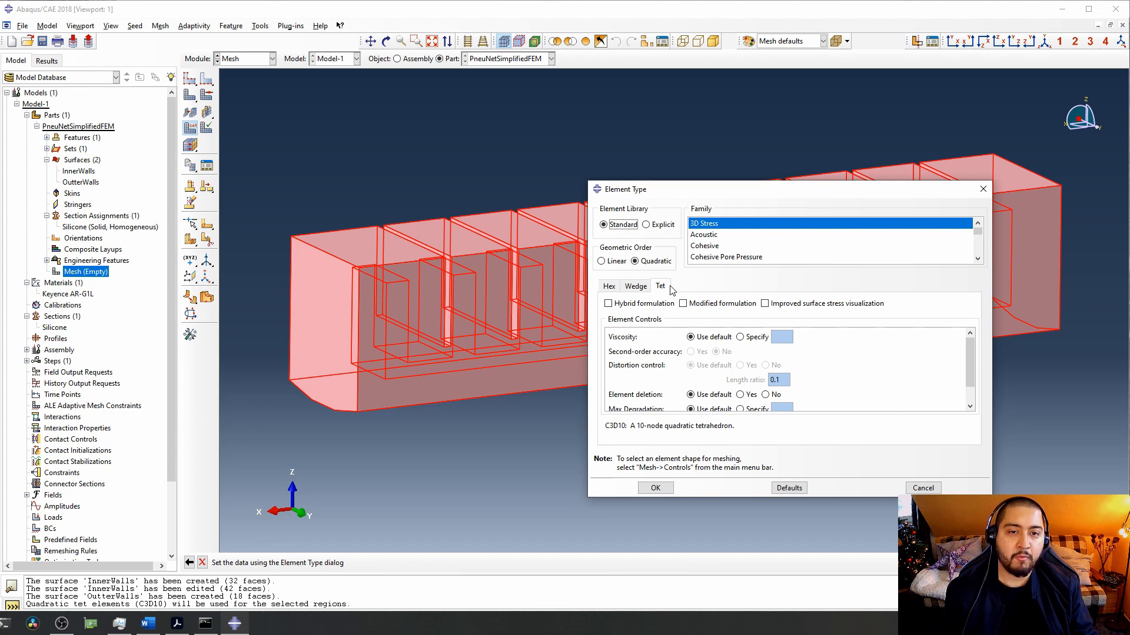
pyautogui.click(610, 304)
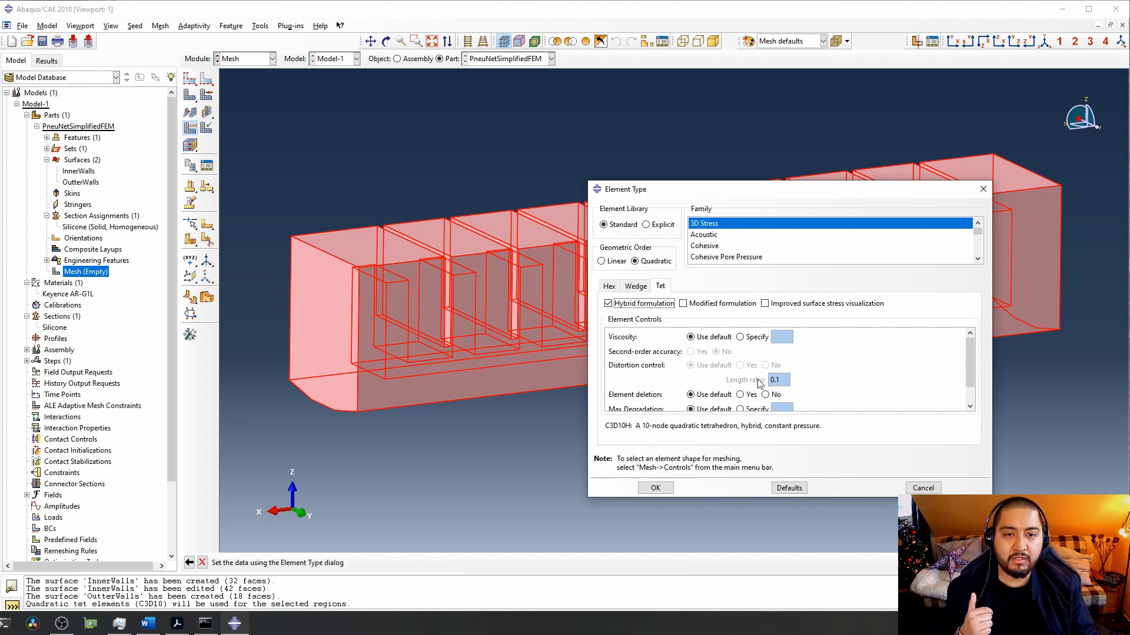
pyautogui.scroll(-2, 759, 384)
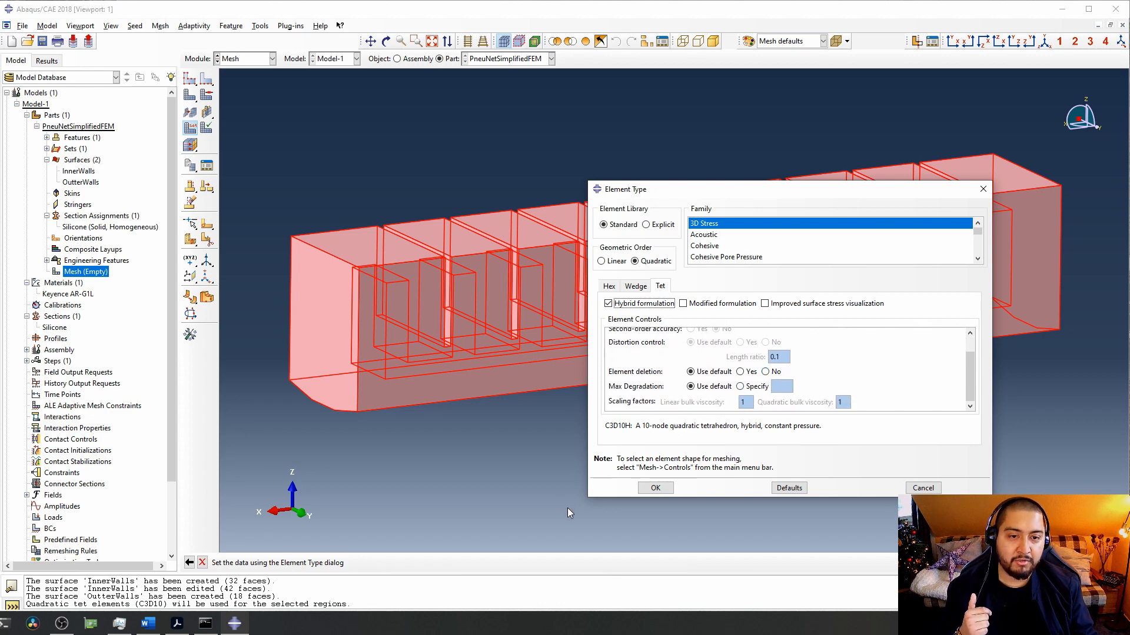
pyautogui.click(661, 490)
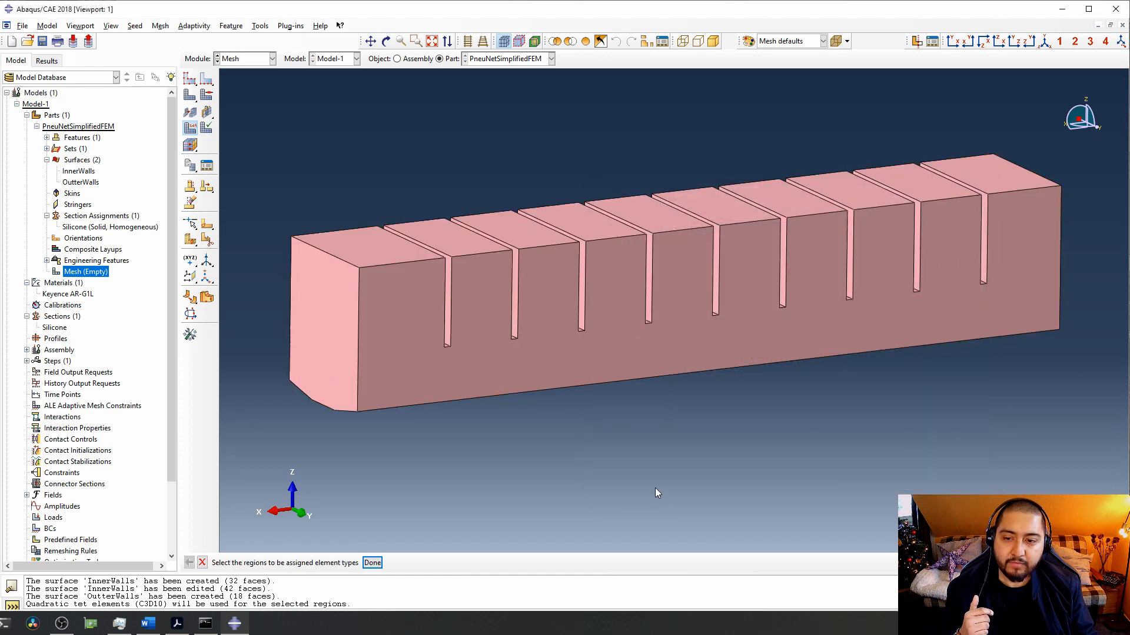
# Recheck the element type assigned to the part, including its hybrid formulation, and leave the assignment command.
pyautogui.click(523, 357)
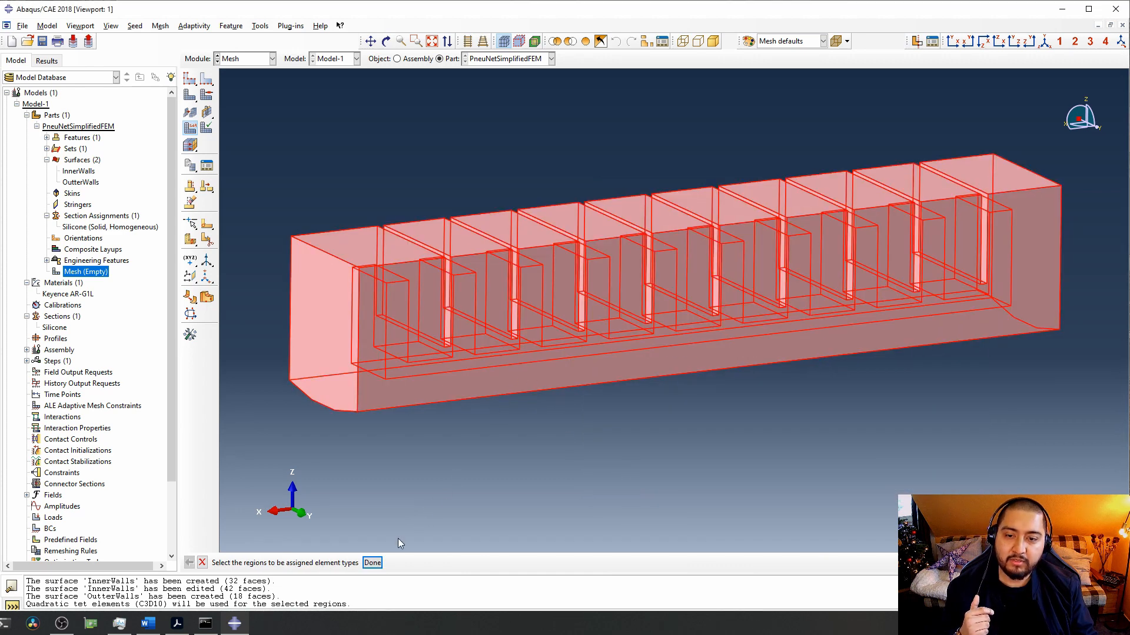
pyautogui.click(372, 563)
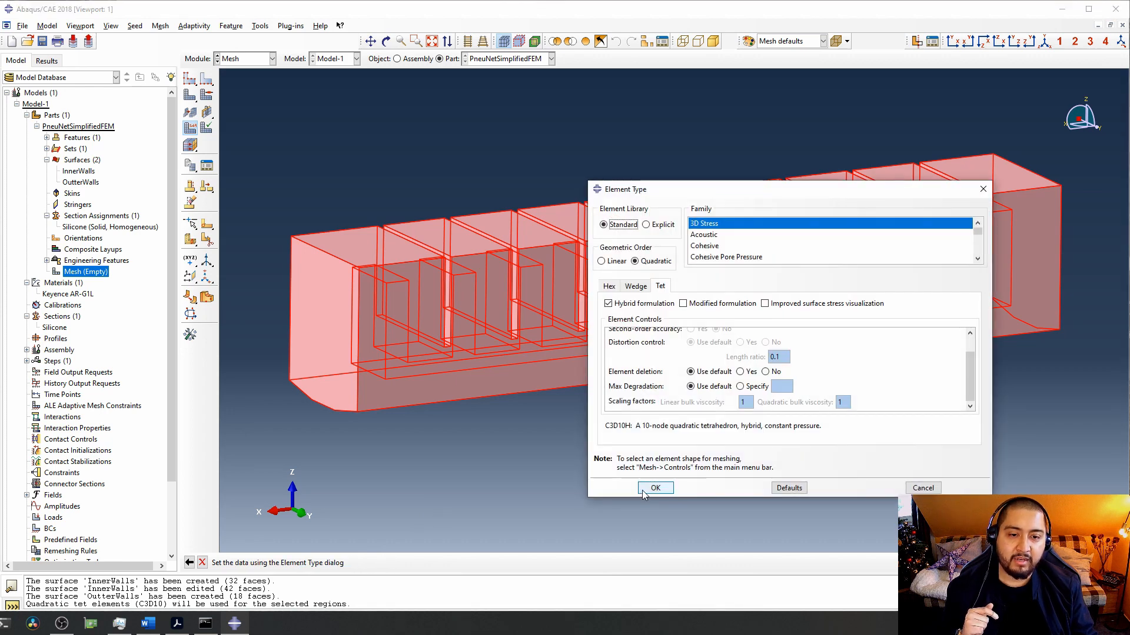
pyautogui.click(643, 493)
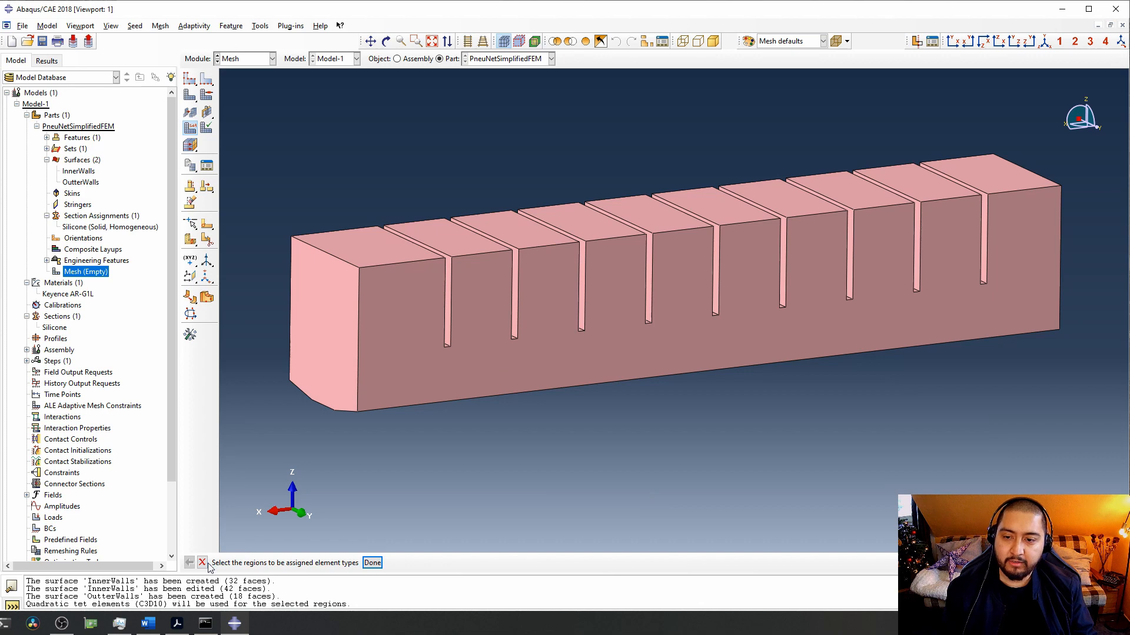
pyautogui.press('Escape')
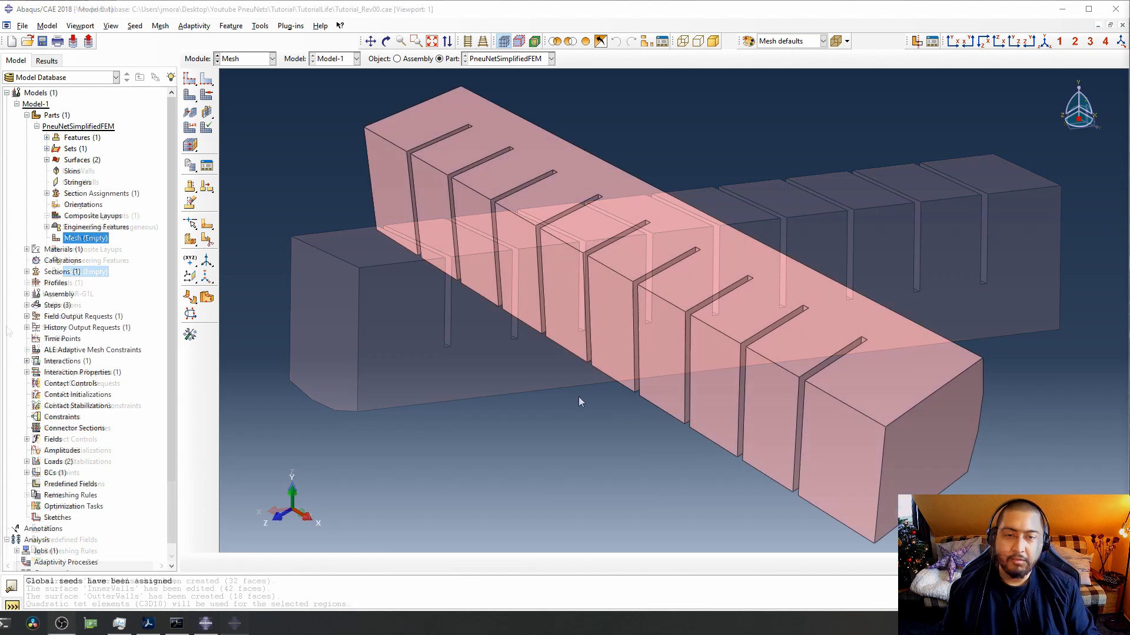
# Mesh the PneuNetSimplifiedFEM part with the global seeds already assigned.
pyautogui.click(575, 395)
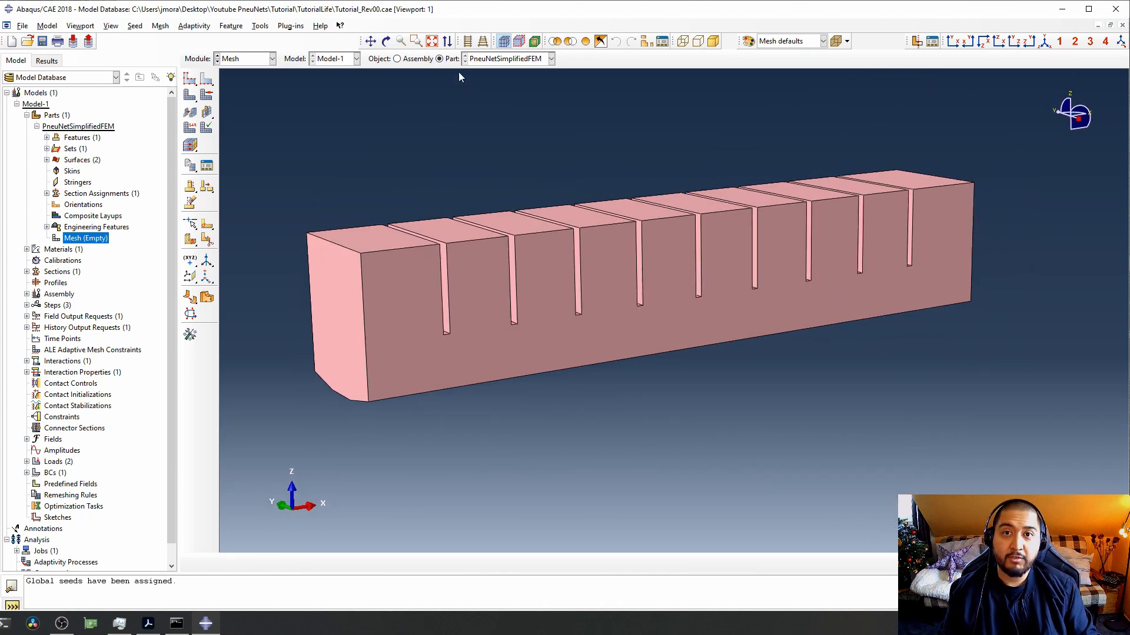
pyautogui.click(468, 46)
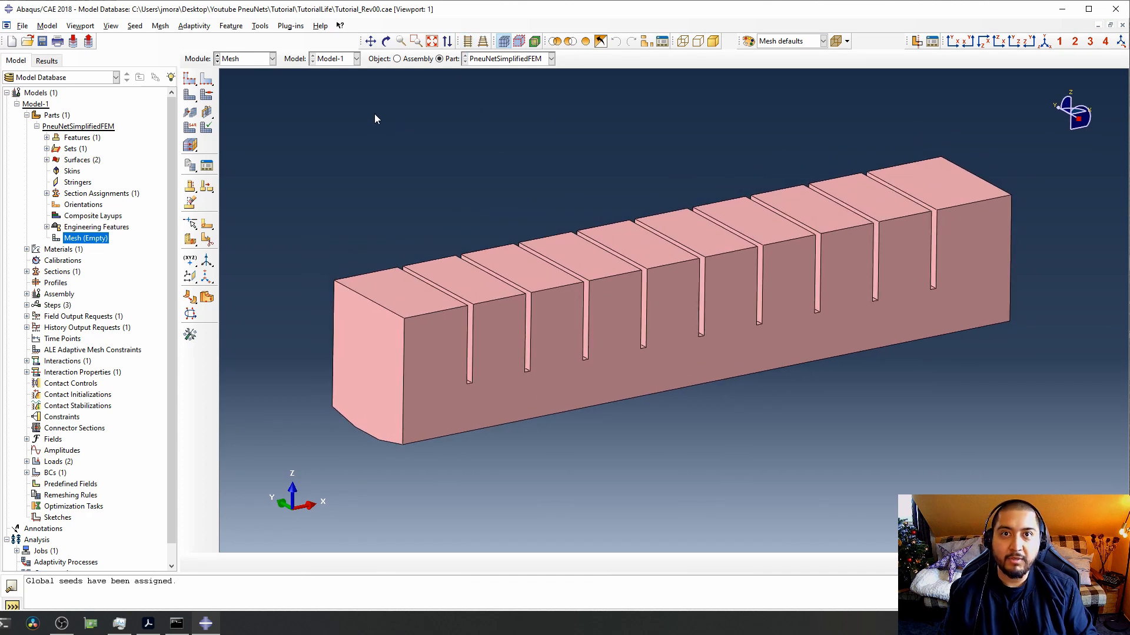
pyautogui.click(195, 99)
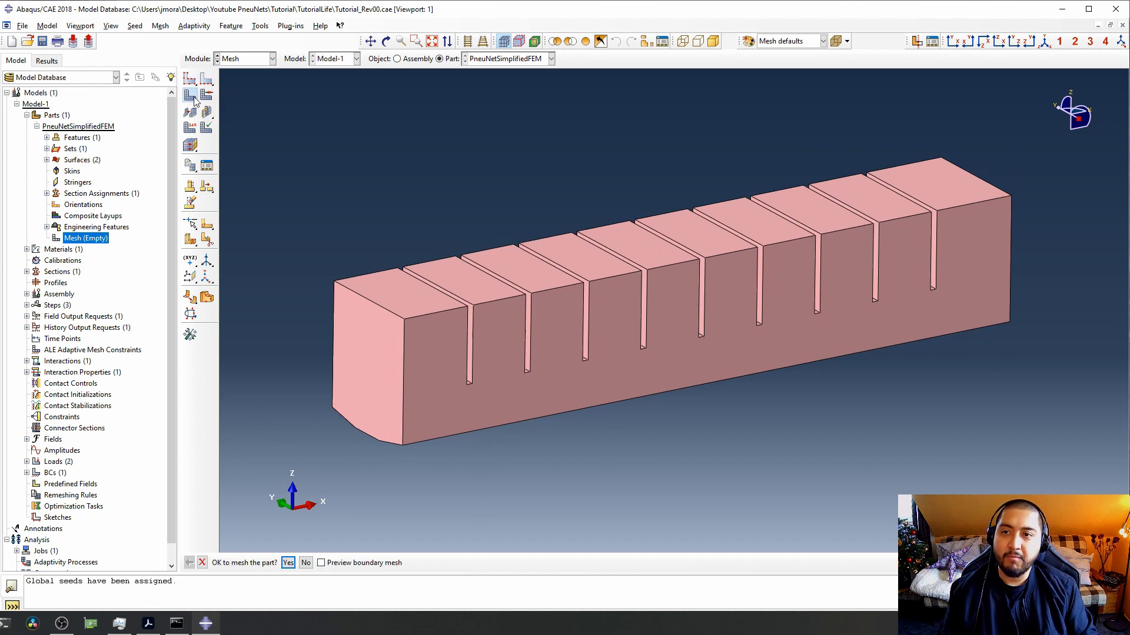
pyautogui.click(288, 563)
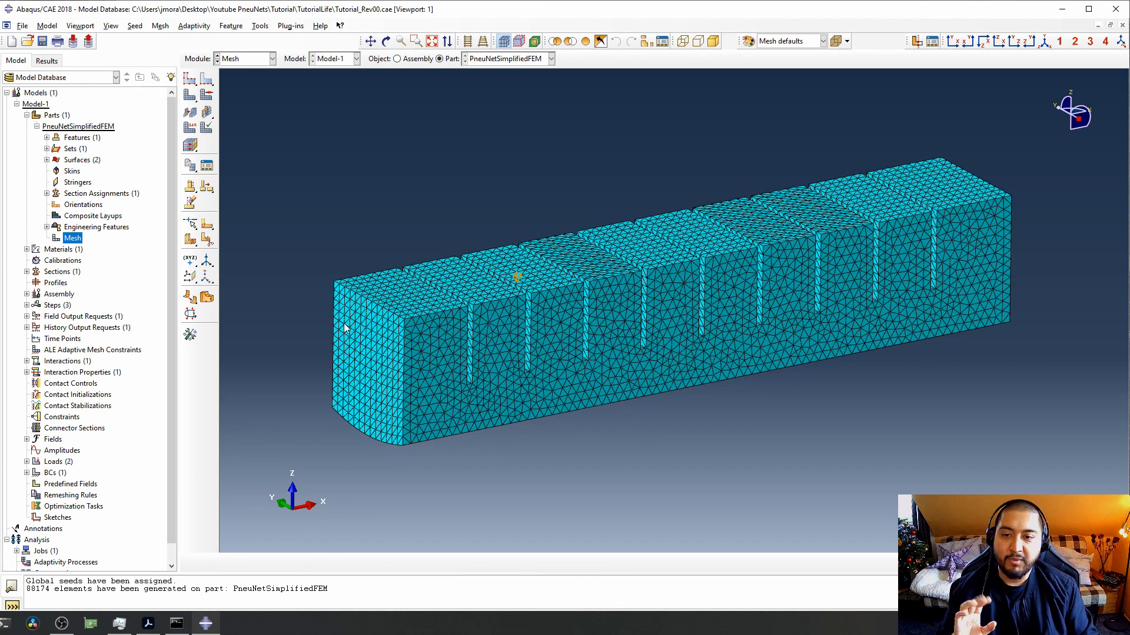
# Set the approximate global seed size to 1 and mesh the part again.
pyautogui.click(190, 79)
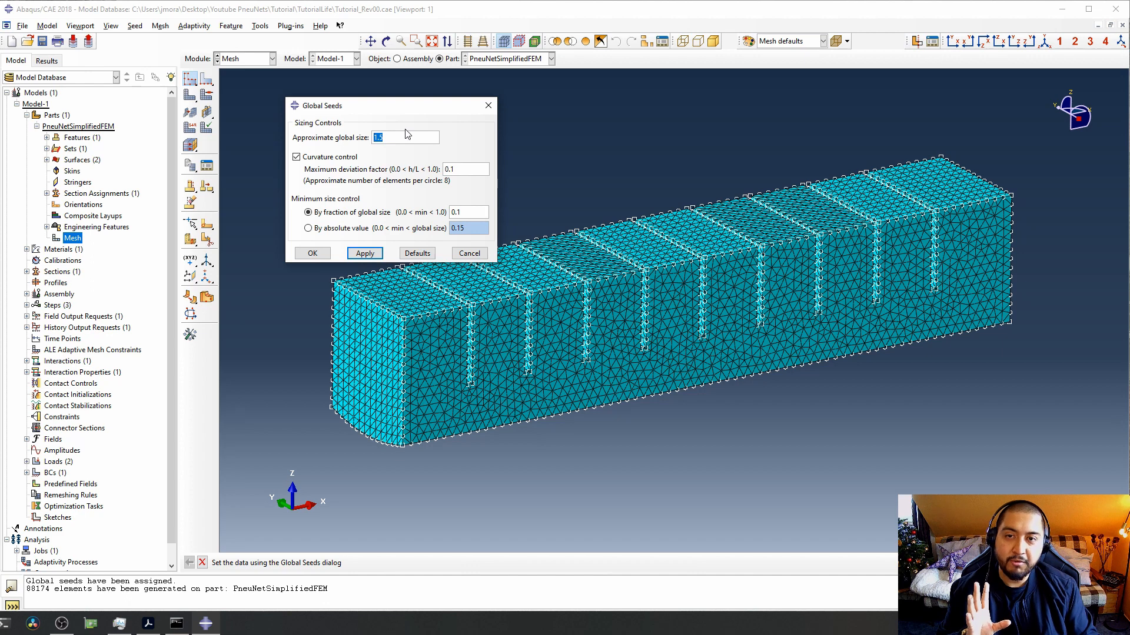
pyautogui.moveTo(403, 114); pyautogui.dragTo(347, 100)
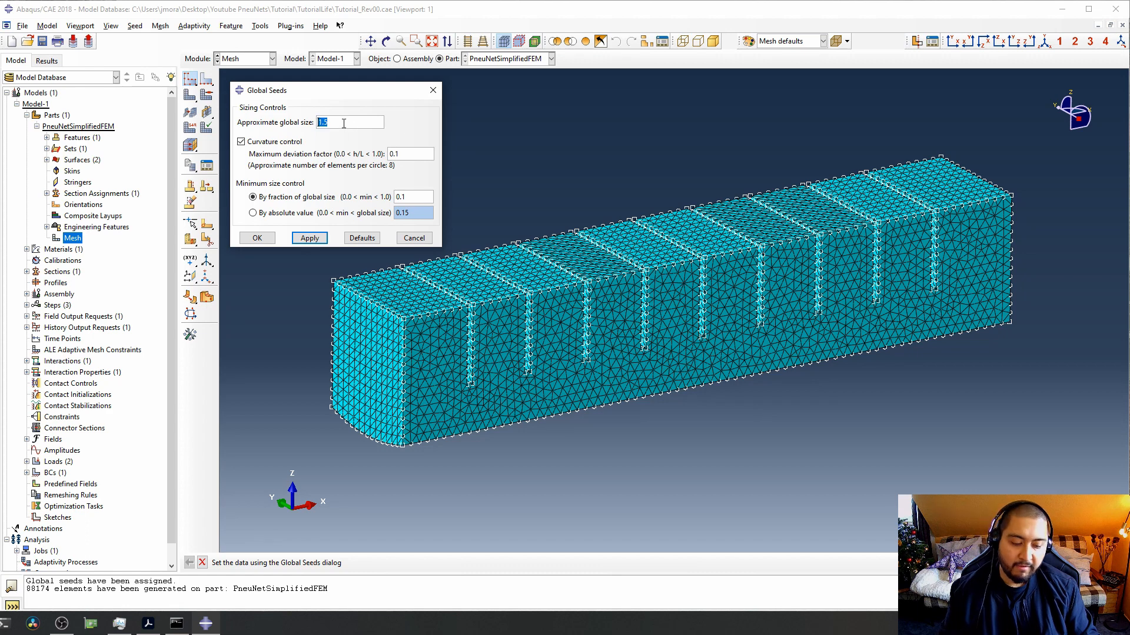
pyautogui.write('2')
pyautogui.click(310, 237)
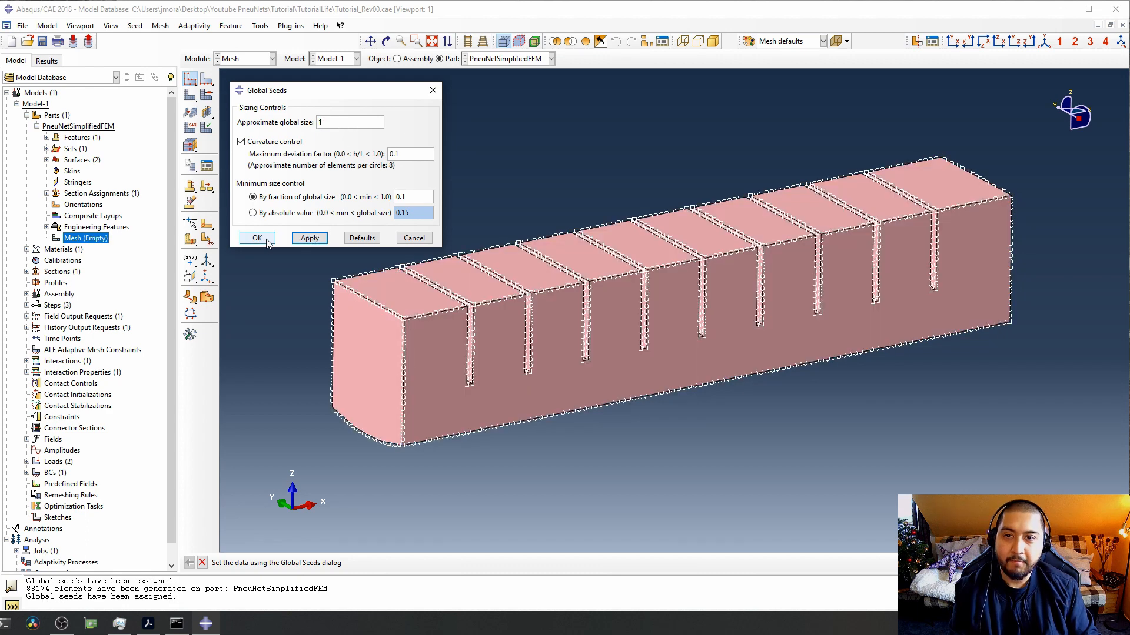
pyautogui.click(266, 239)
pyautogui.click(190, 95)
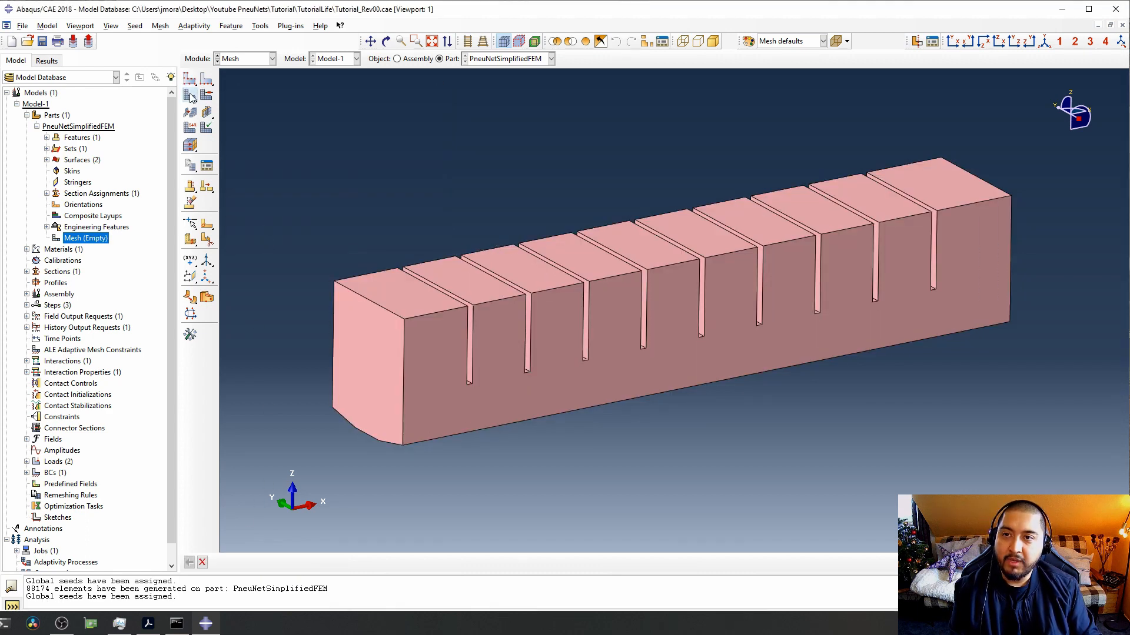
pyautogui.click(288, 562)
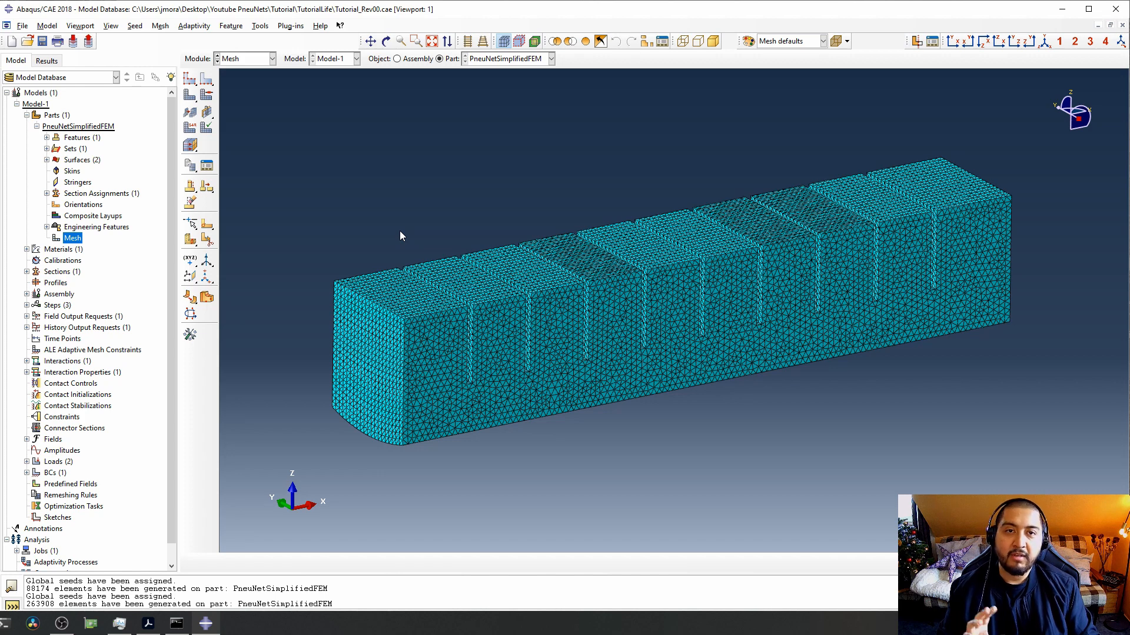
# Review the part's global seed sizing controls without changing them.
pyautogui.click(189, 78)
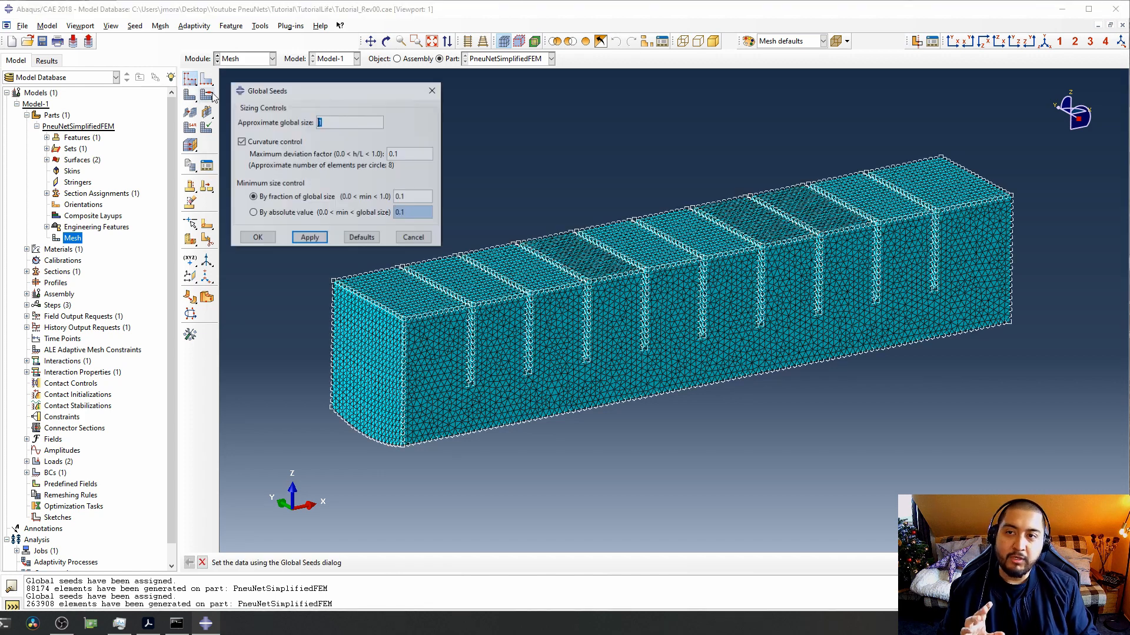
pyautogui.click(432, 91)
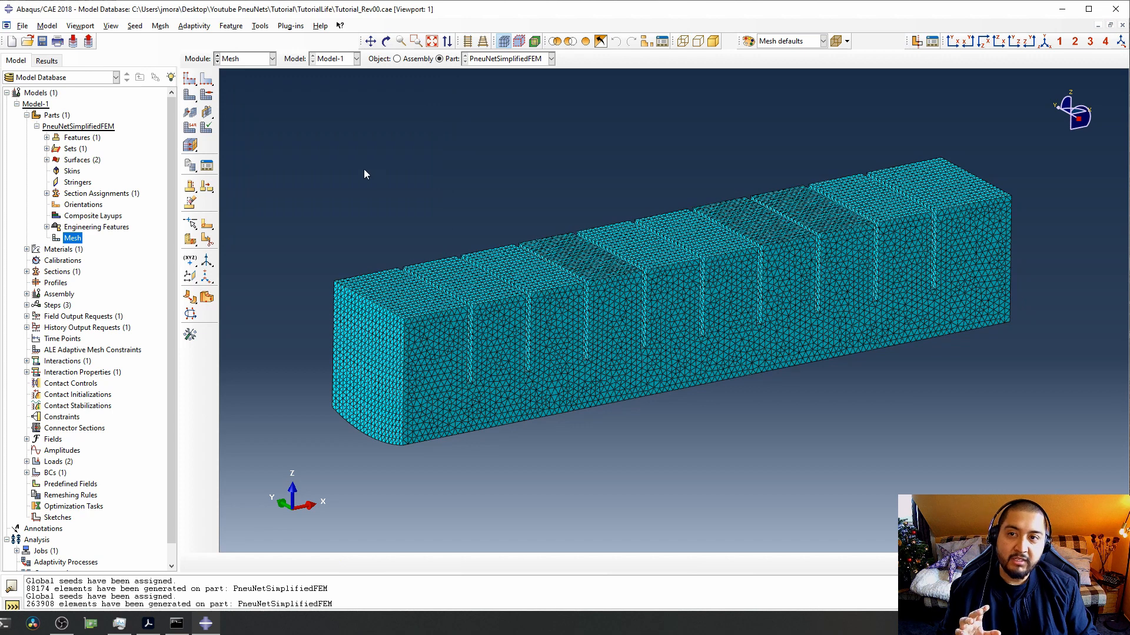
pyautogui.click(189, 78)
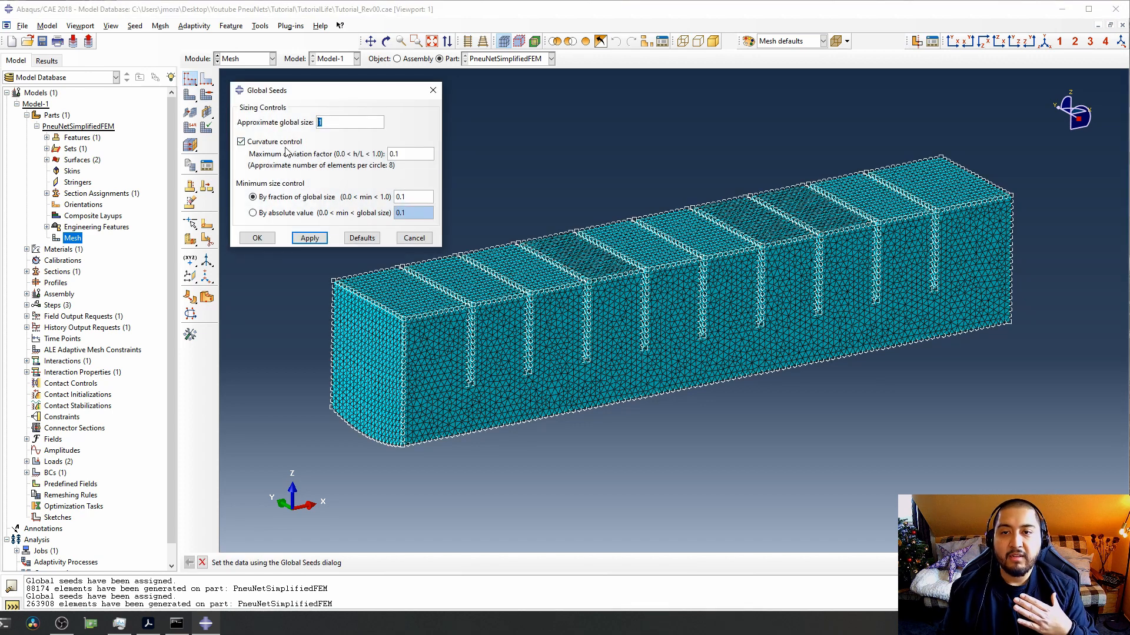
pyautogui.press('Escape')
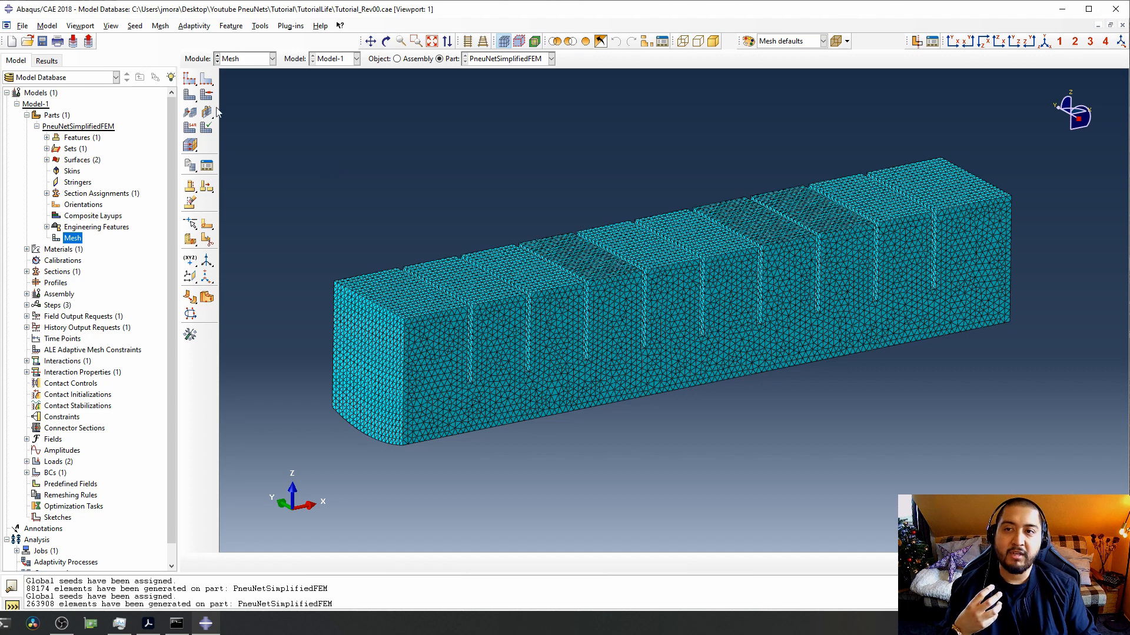
pyautogui.click(189, 78)
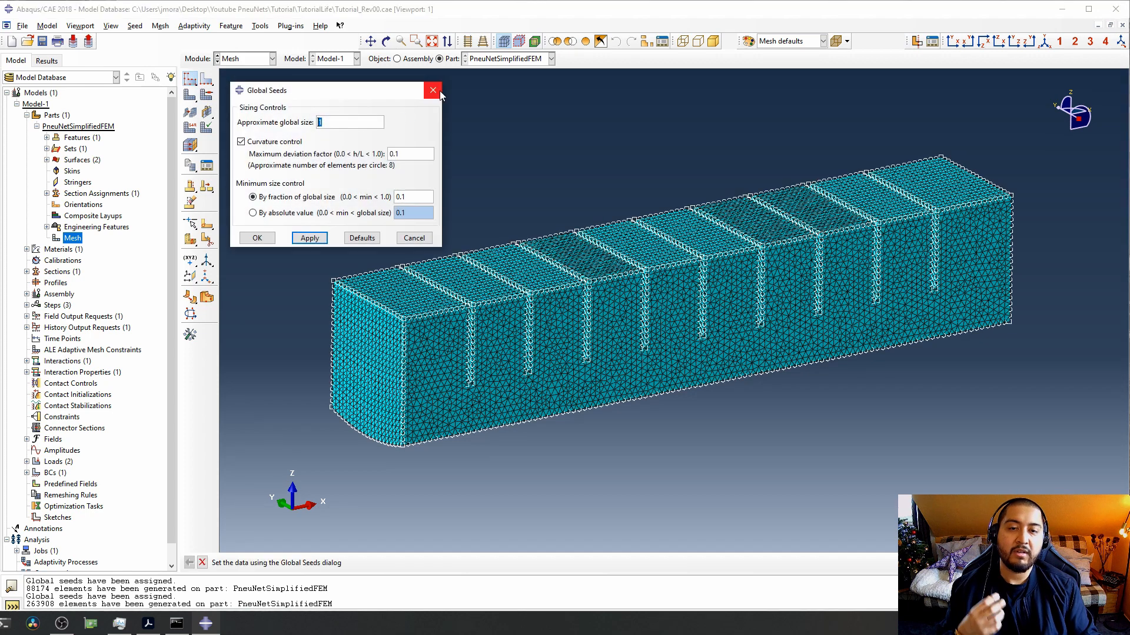
pyautogui.click(439, 90)
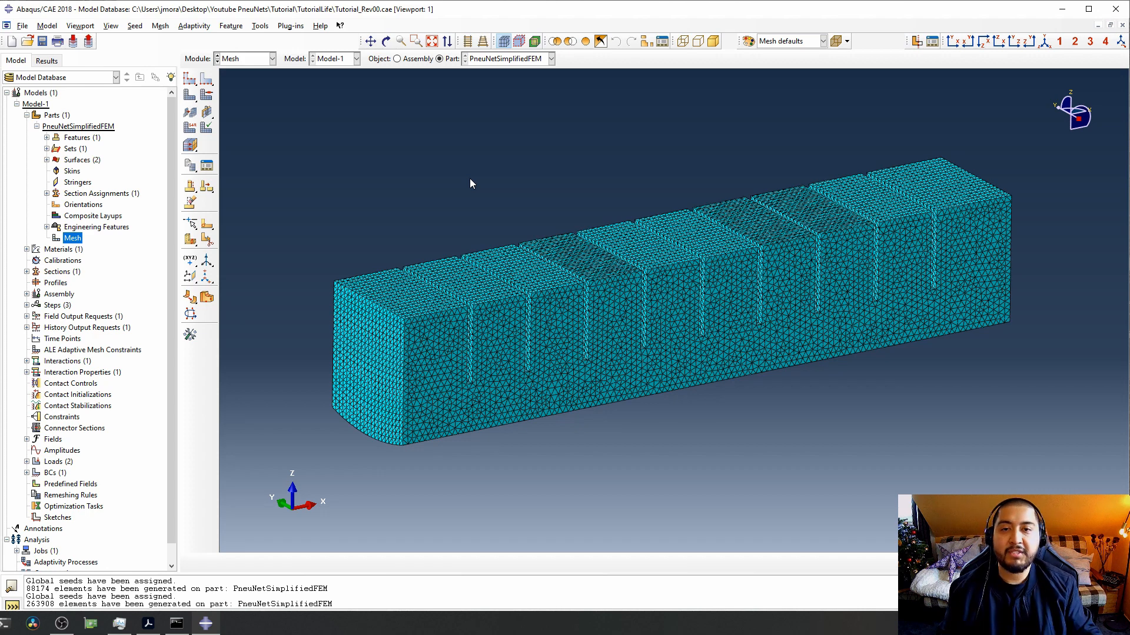
# Set the approximate global seed size to 3 and mesh the part with the coarser seeds.
pyautogui.click(190, 78)
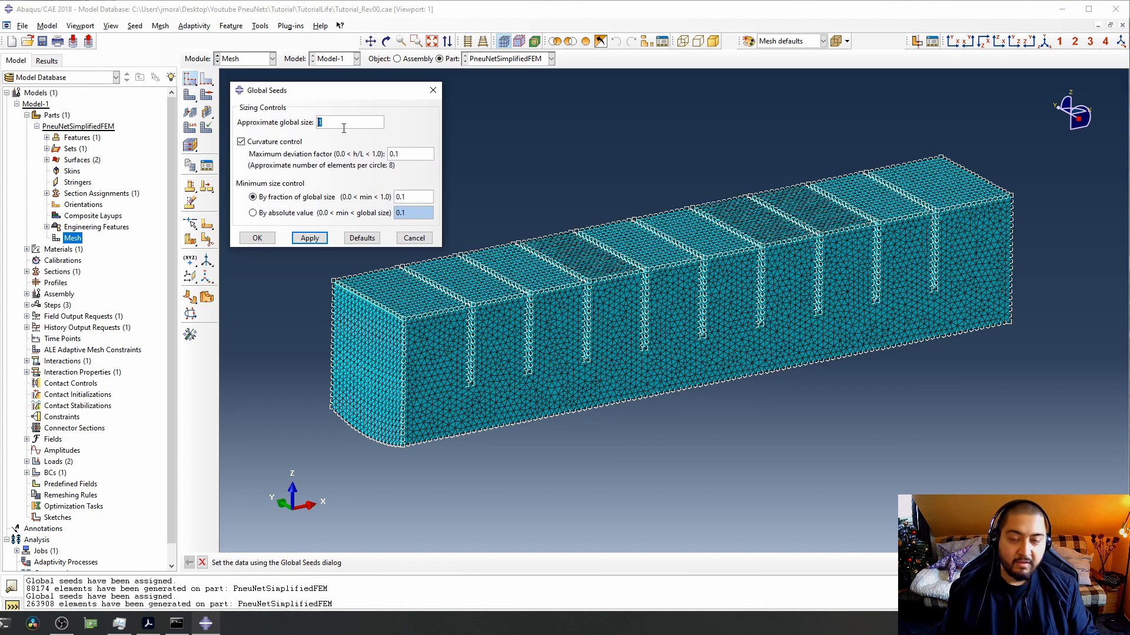
pyautogui.write('2')
pyautogui.click(308, 236)
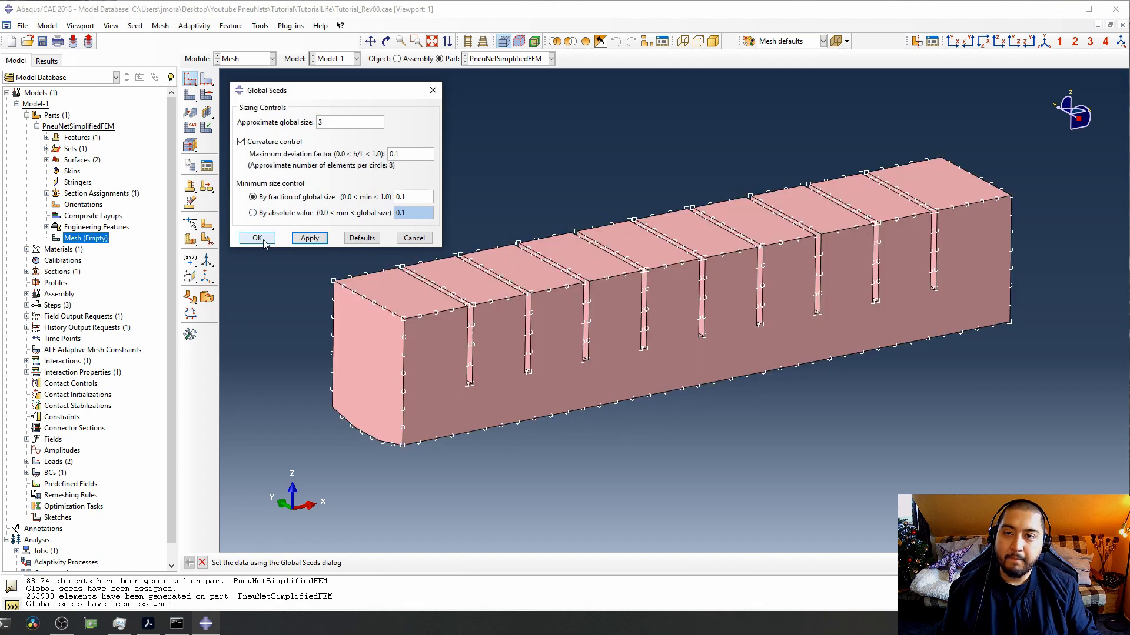
pyautogui.click(258, 238)
pyautogui.click(189, 94)
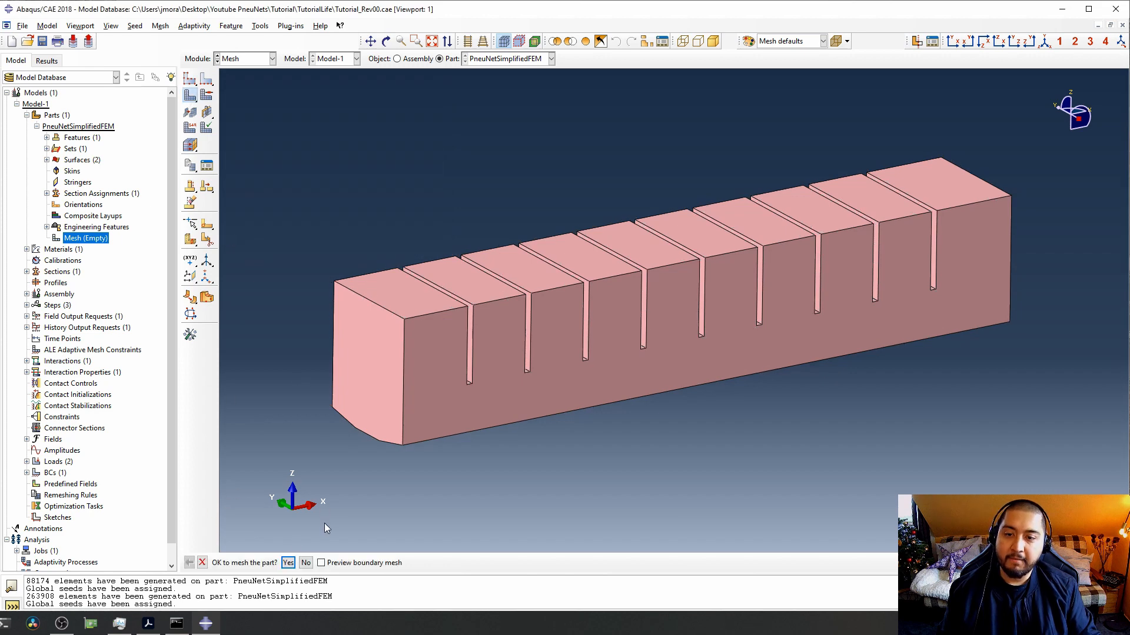
pyautogui.click(287, 563)
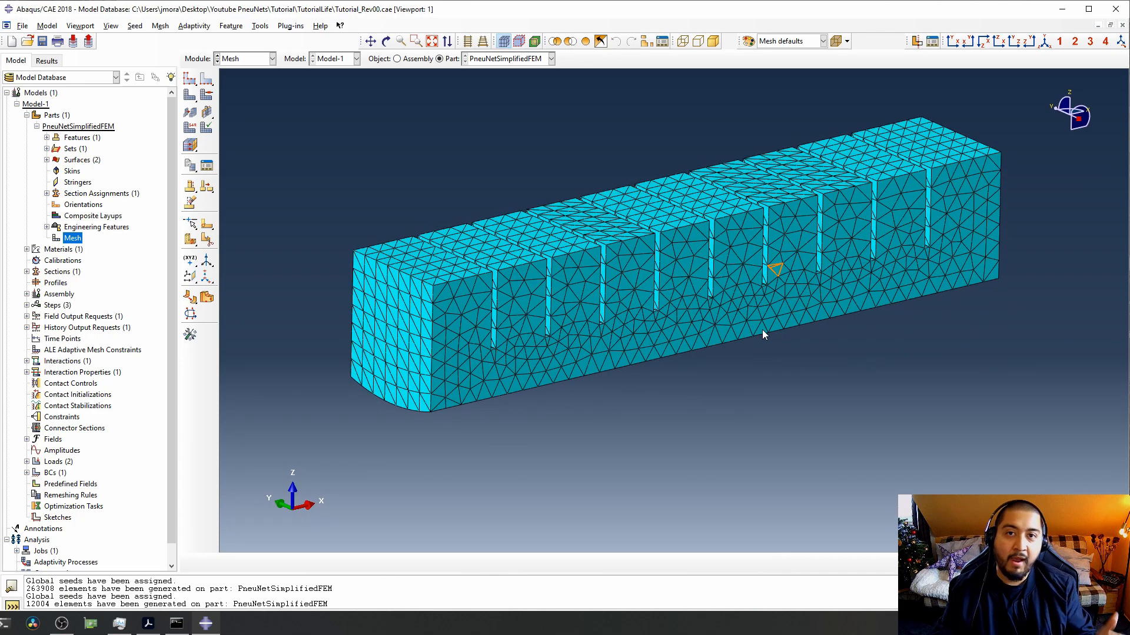
pyautogui.click(189, 80)
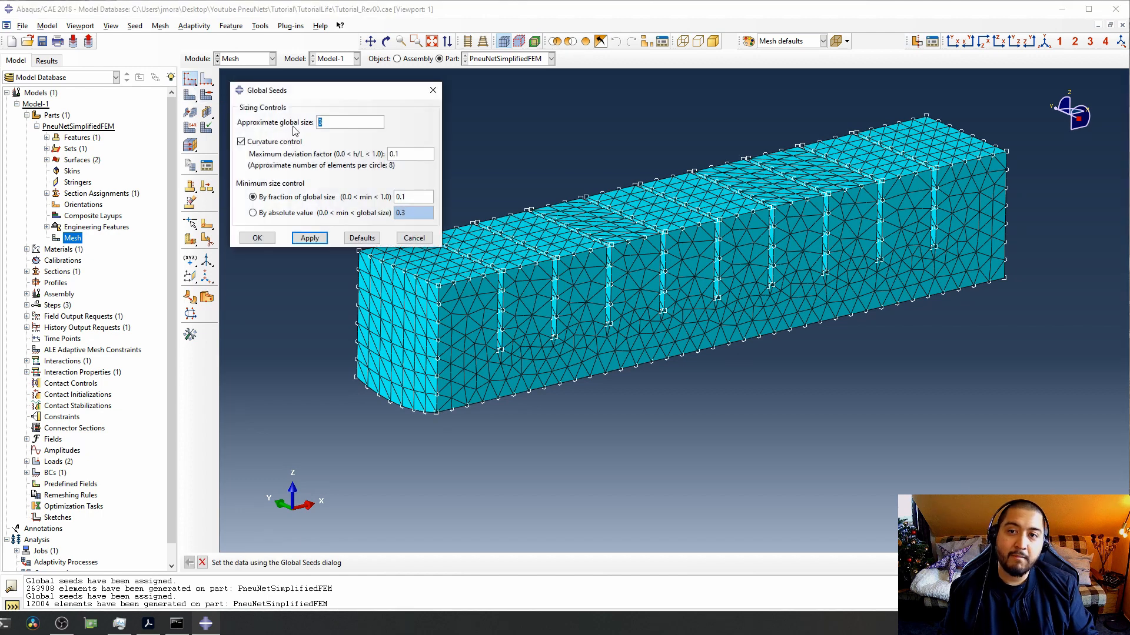
pyautogui.write('1')
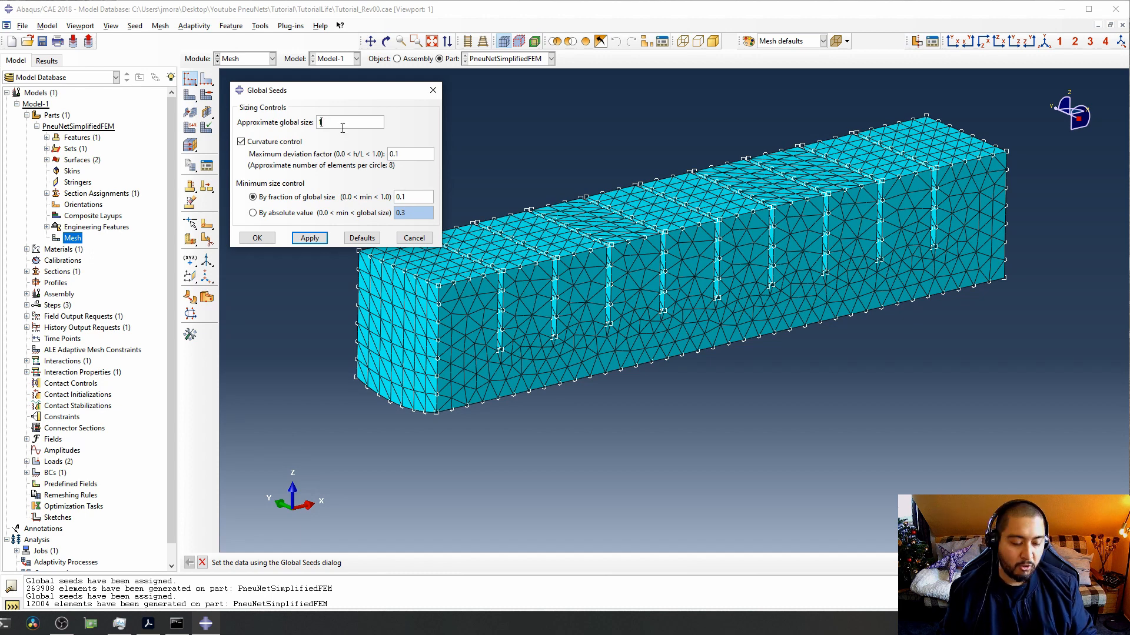
pyautogui.write('.5')
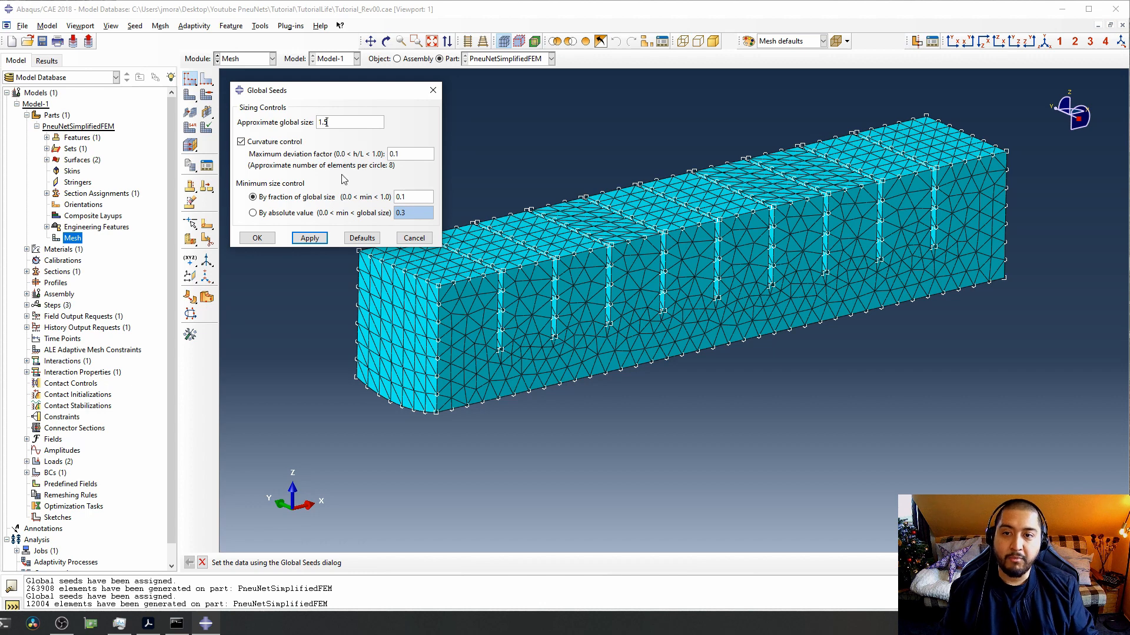
pyautogui.click(414, 239)
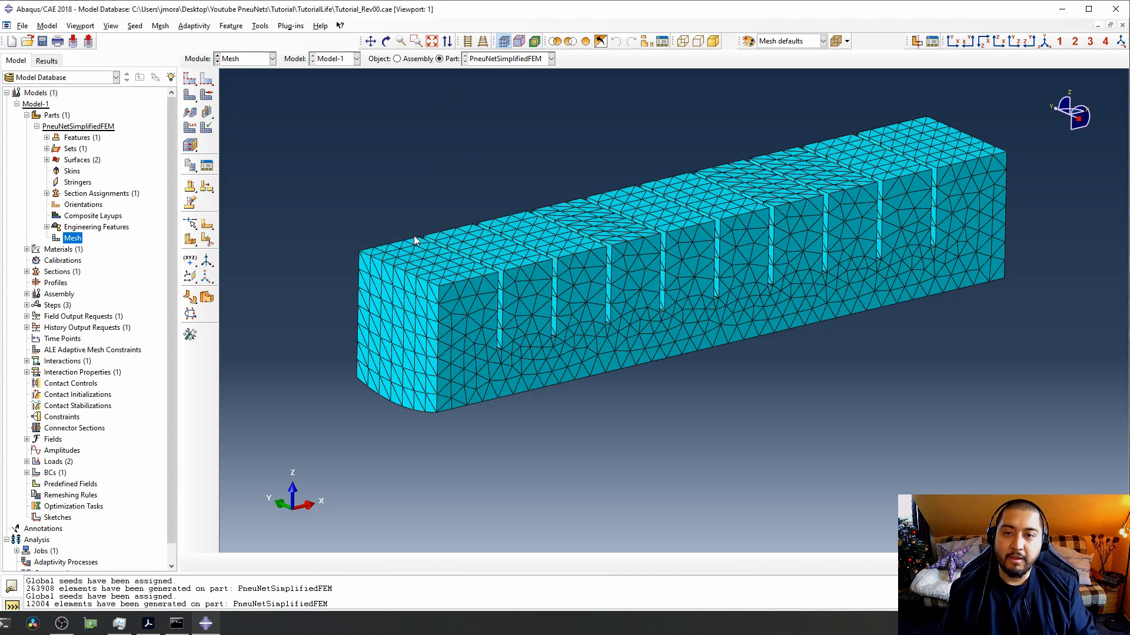
pyautogui.click(190, 94)
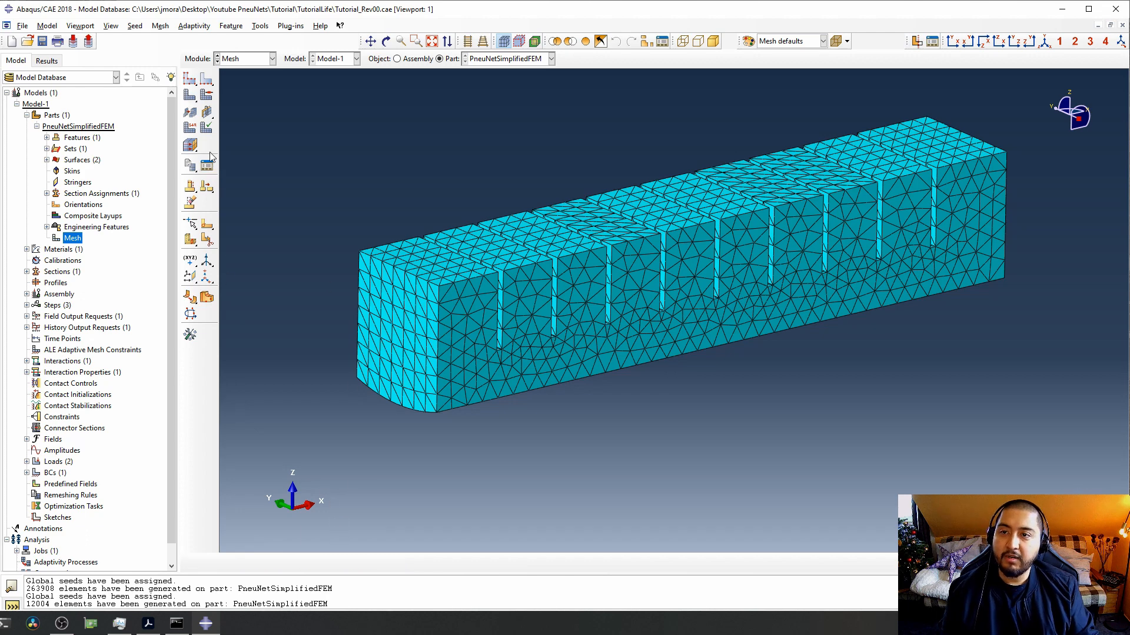
# Set the approximate global seed size back to 1 and regenerate the mesh on the PneuNetSimplifiedFEM part.
pyautogui.click(190, 78)
pyautogui.write('1')
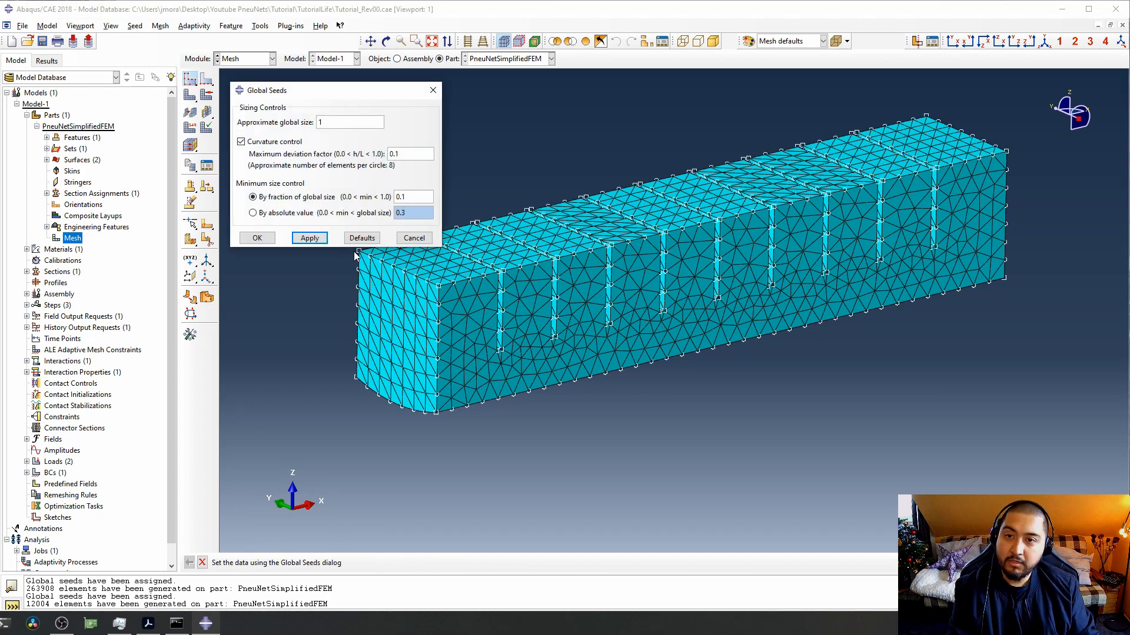
pyautogui.click(310, 238)
pyautogui.click(257, 237)
pyautogui.click(190, 95)
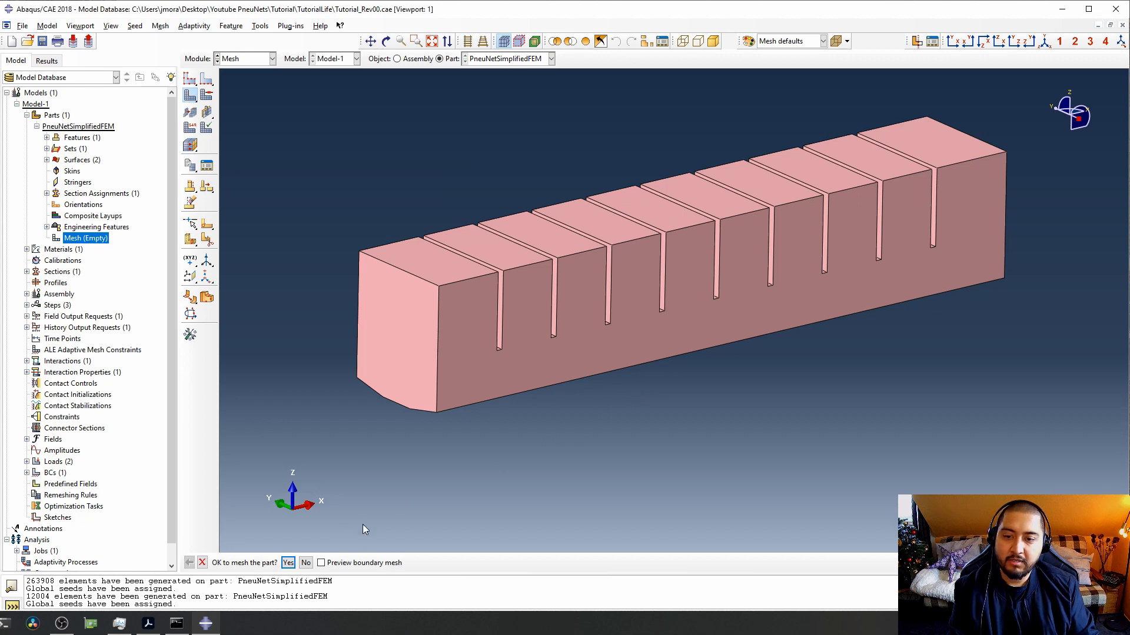
pyautogui.click(288, 563)
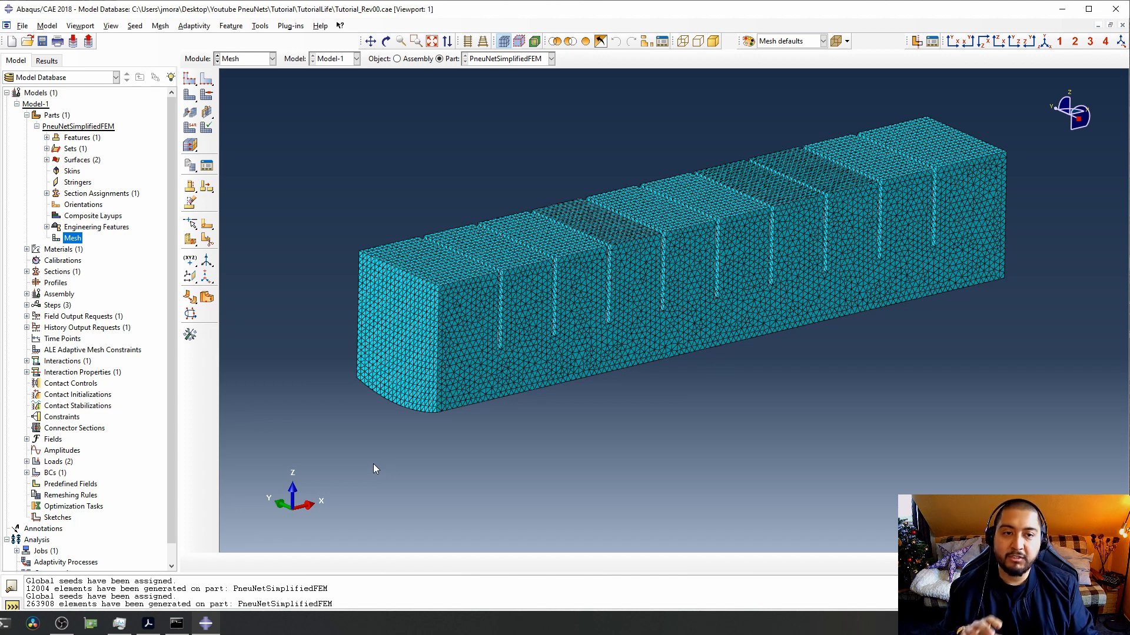
pyautogui.keyDown('ctrl'); pyautogui.keyDown('alt'); pyautogui.moveTo(379, 461); pyautogui.dragTo(379, 462); pyautogui.keyUp('alt'); pyautogui.keyUp('ctrl')
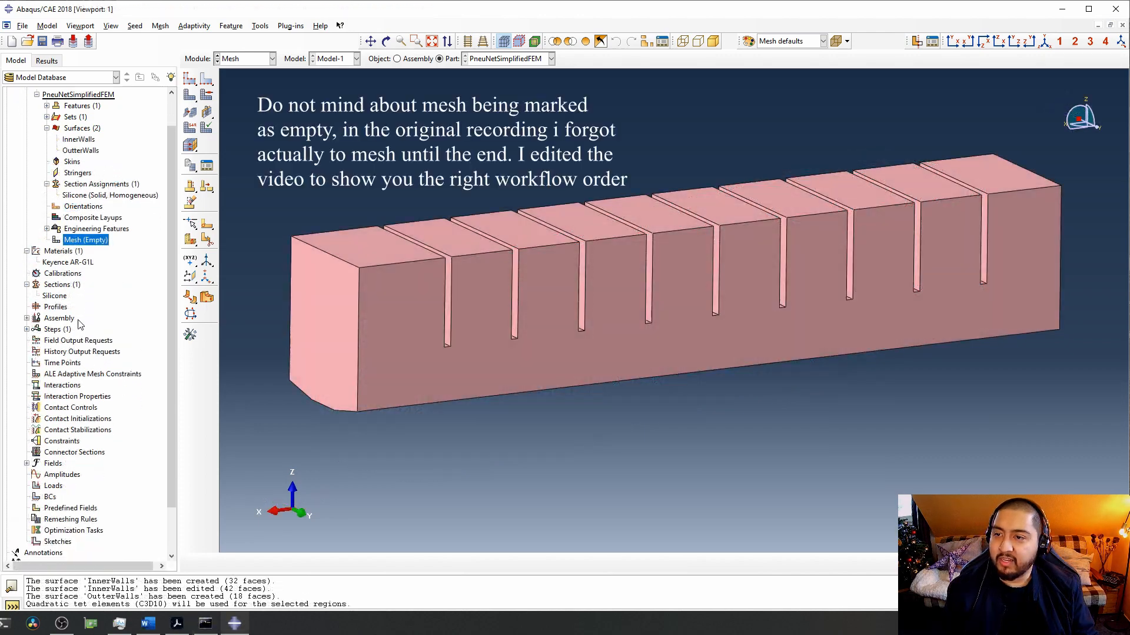
# Create a dependent instance of the PneuNetSimplifiedFEM part in the assembly and display it without perspective.
pyautogui.scroll(-3, 82, 325)
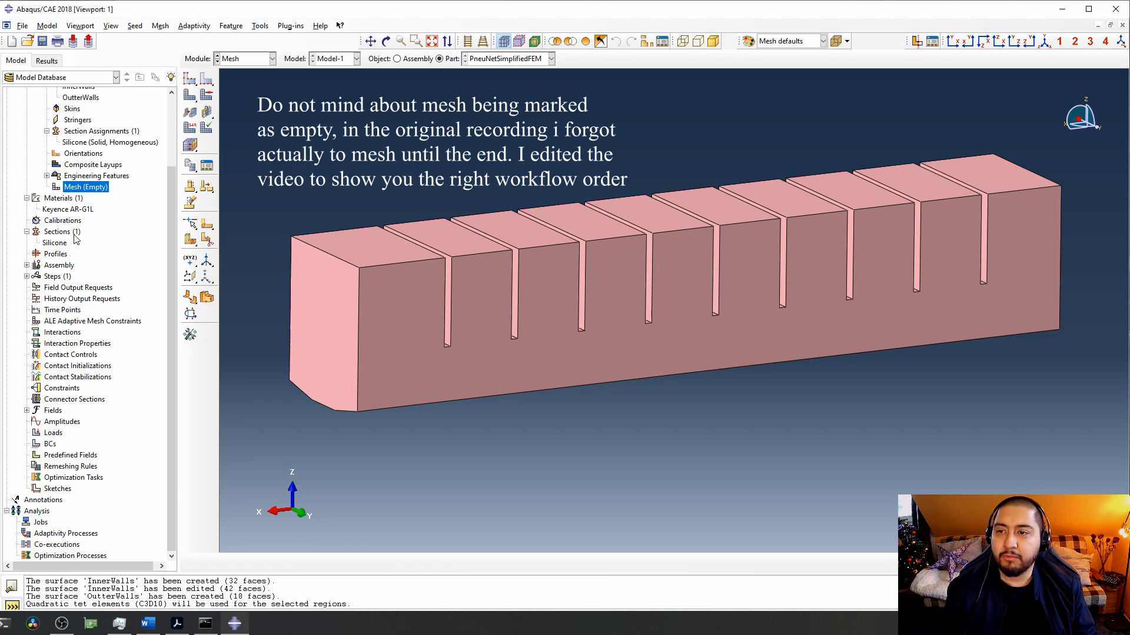
pyautogui.click(65, 267)
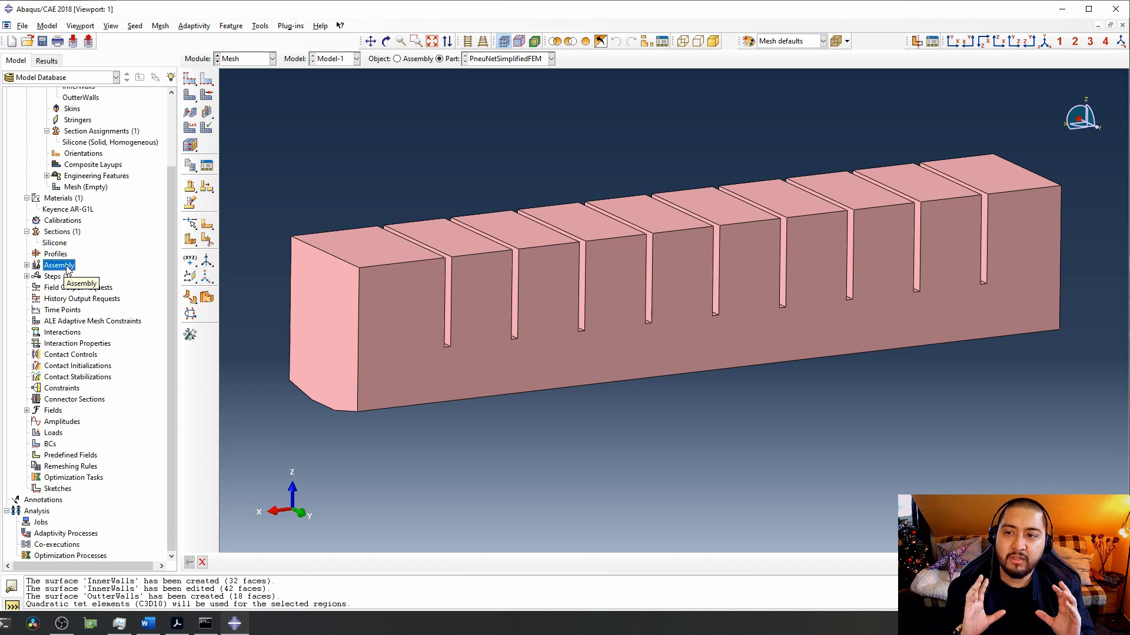
pyautogui.click(27, 266)
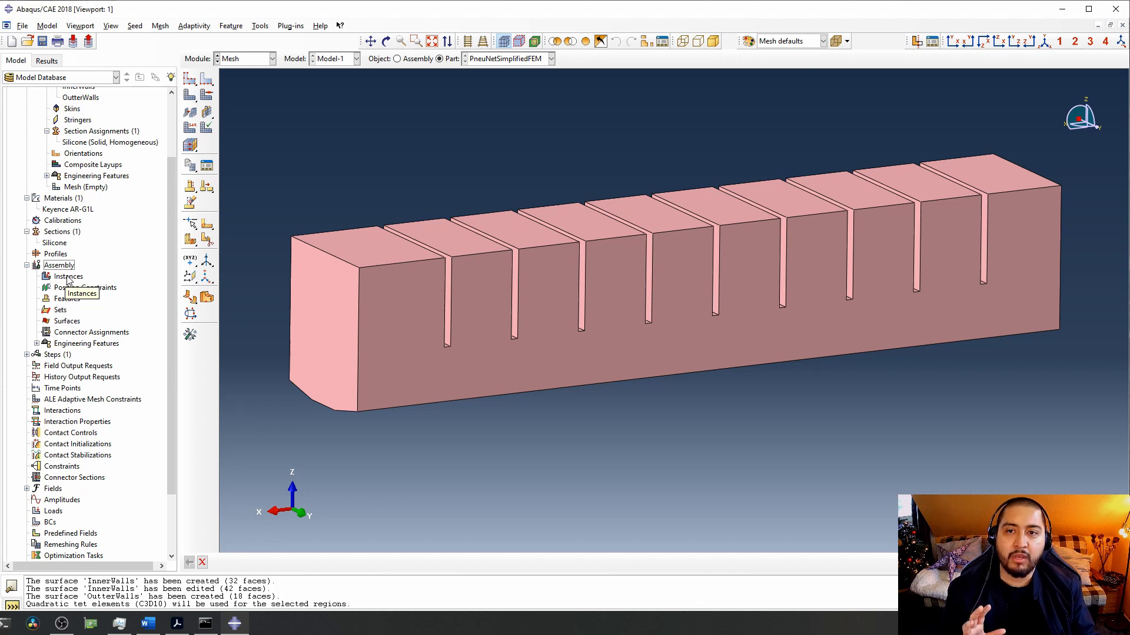
pyautogui.scroll(3, 69, 277)
pyautogui.scroll(-5, 76, 232)
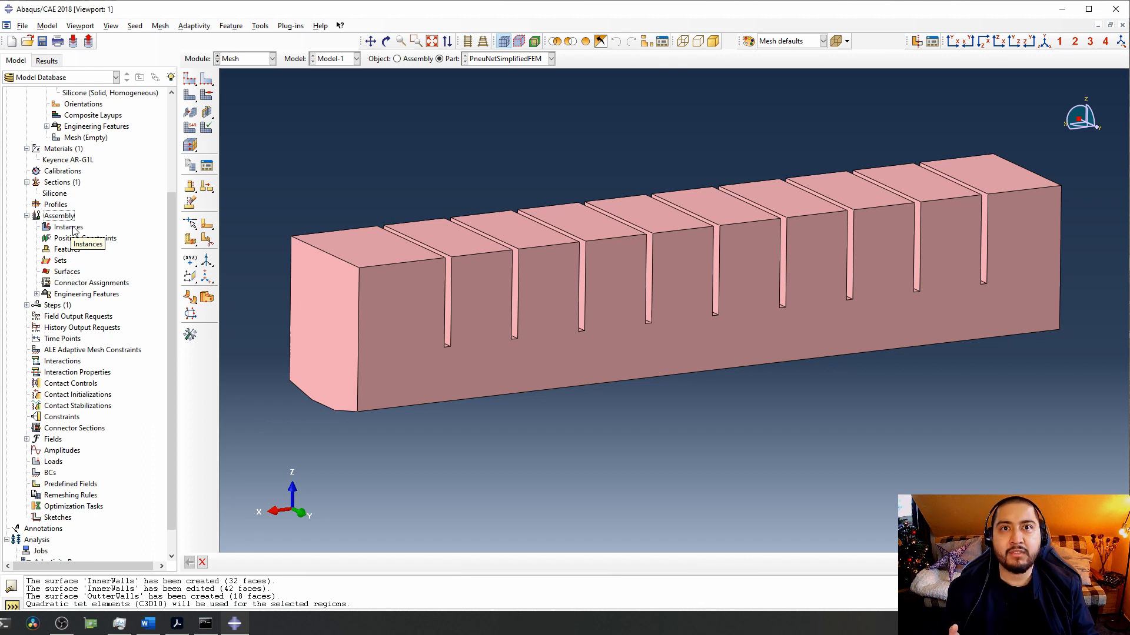
pyautogui.click(69, 227)
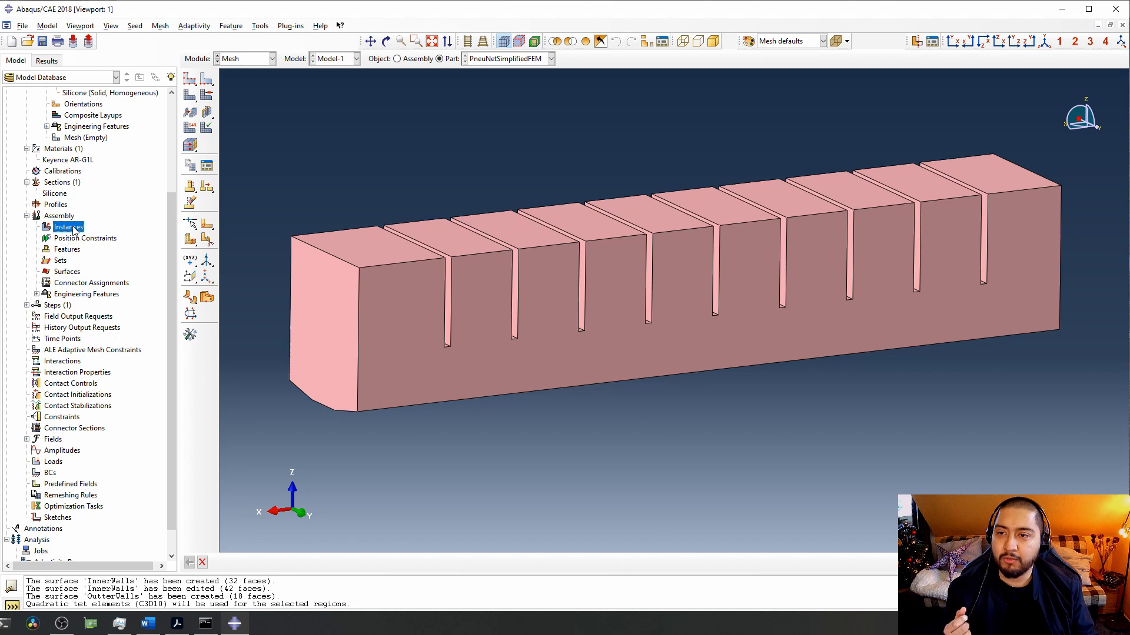
pyautogui.doubleClick(68, 227)
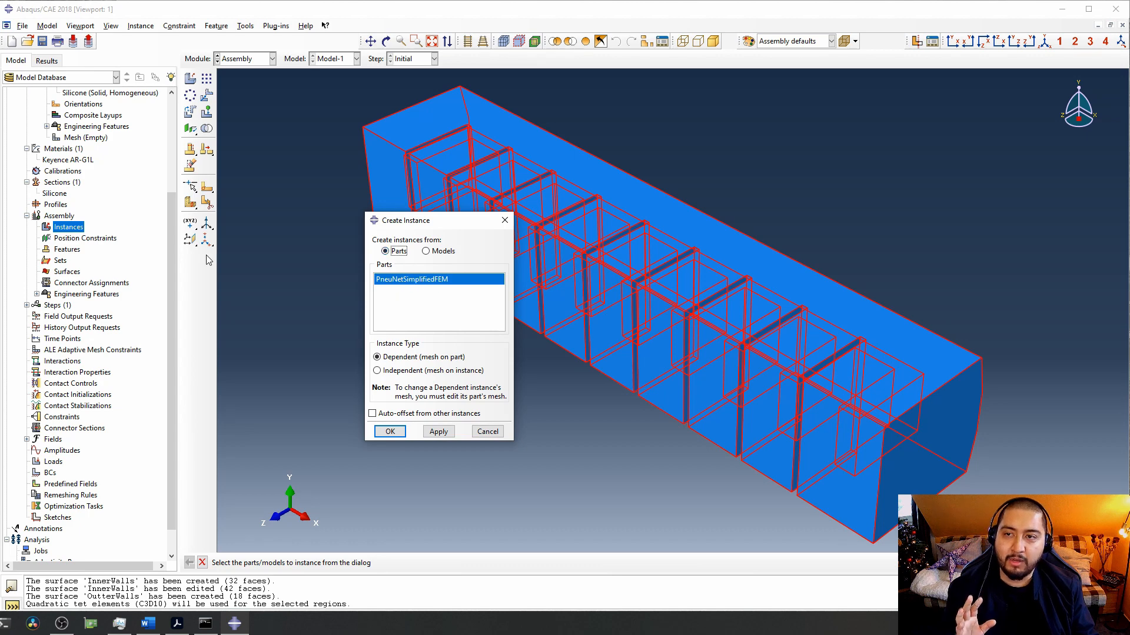
pyautogui.scroll(1, 226, 242)
pyautogui.scroll(5, 124, 247)
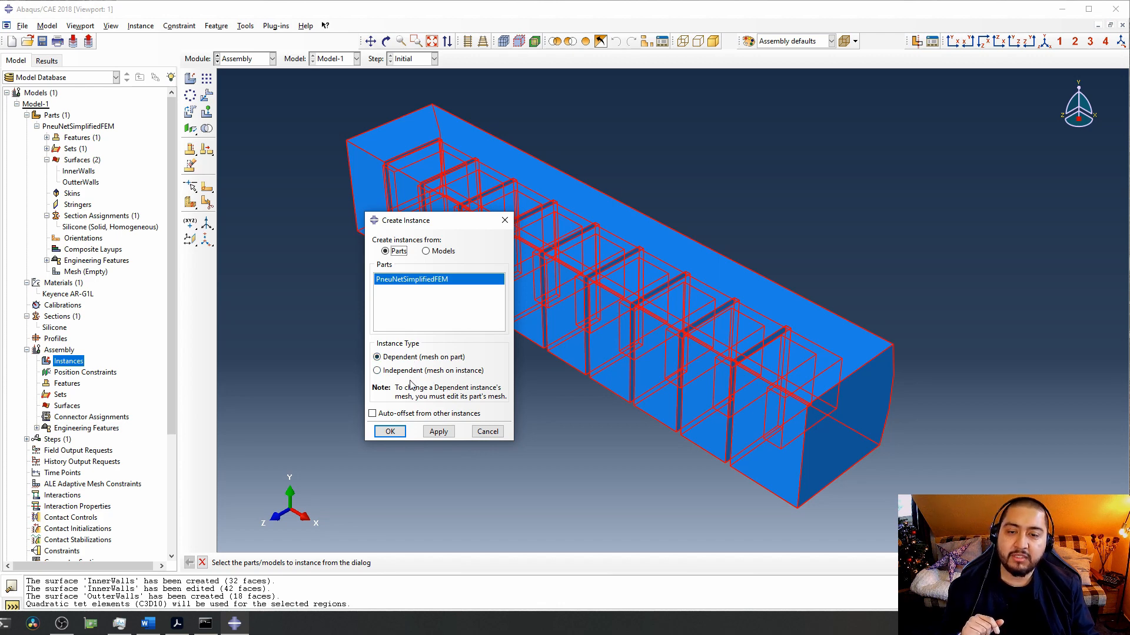
pyautogui.scroll(-2, 104, 375)
pyautogui.scroll(-1, 104, 375)
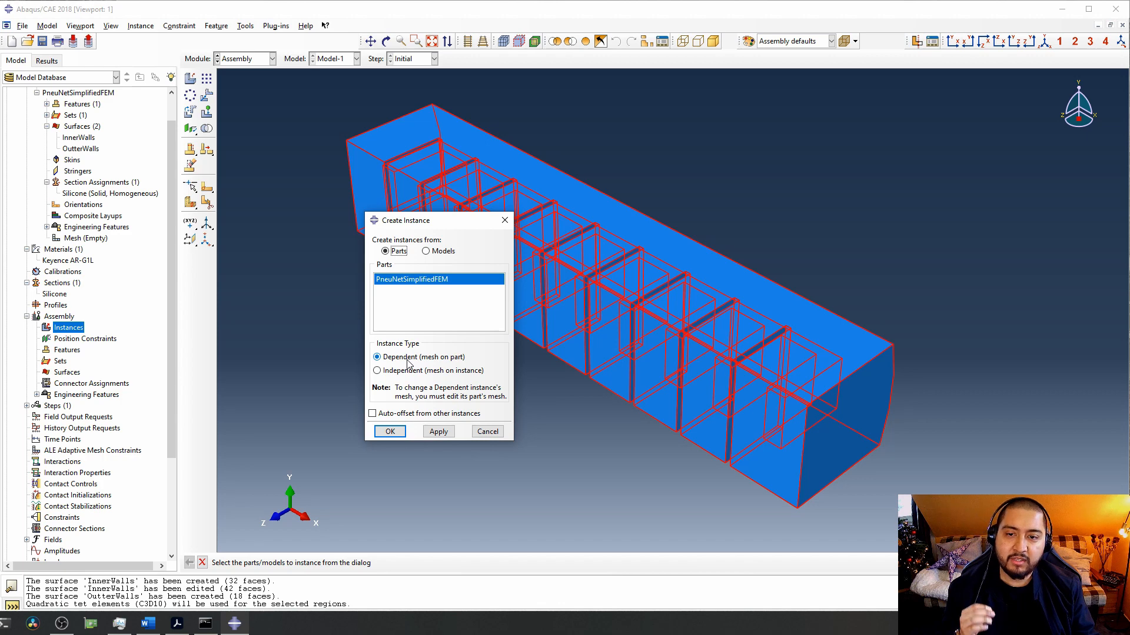
pyautogui.click(388, 433)
pyautogui.click(37, 328)
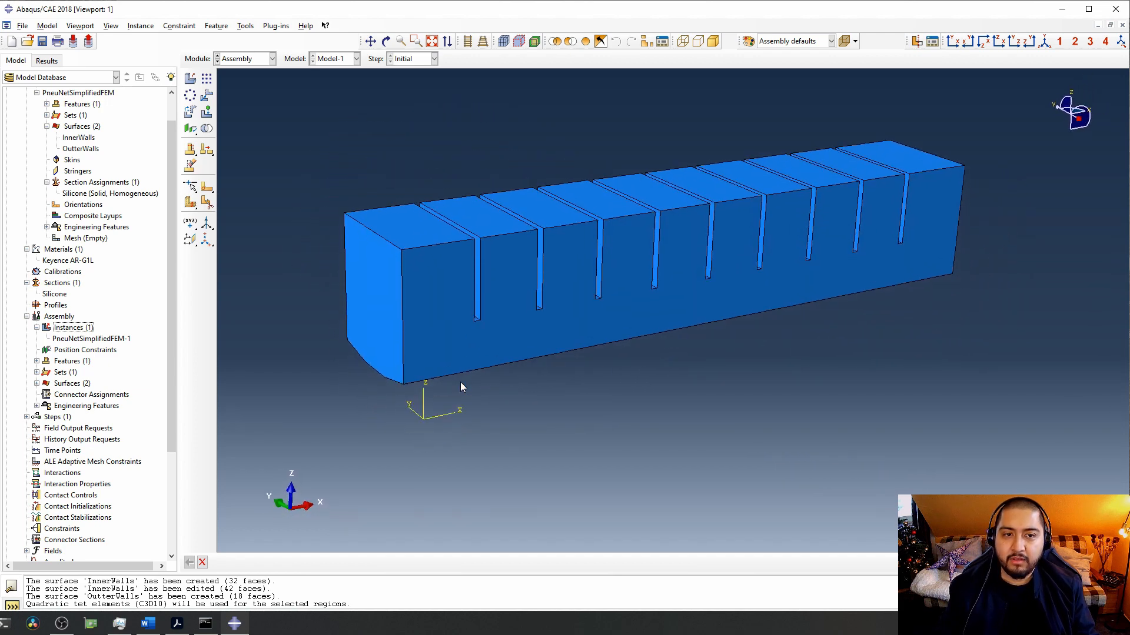
pyautogui.click(467, 43)
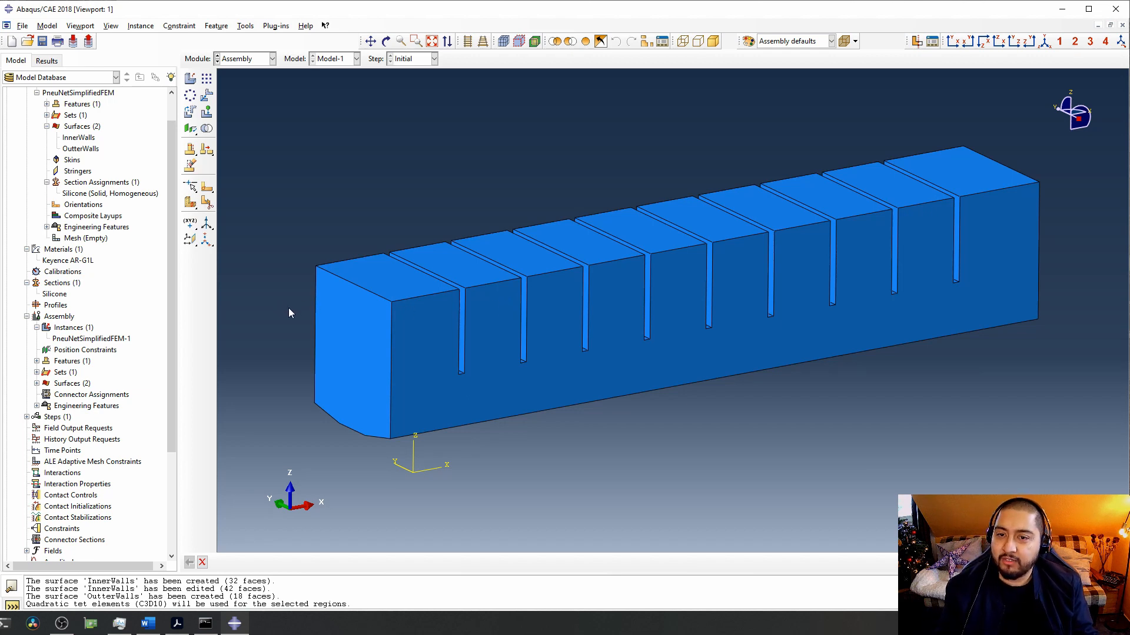
# Expand the model's analysis steps and select the Initial step.
pyautogui.scroll(-3, 117, 333)
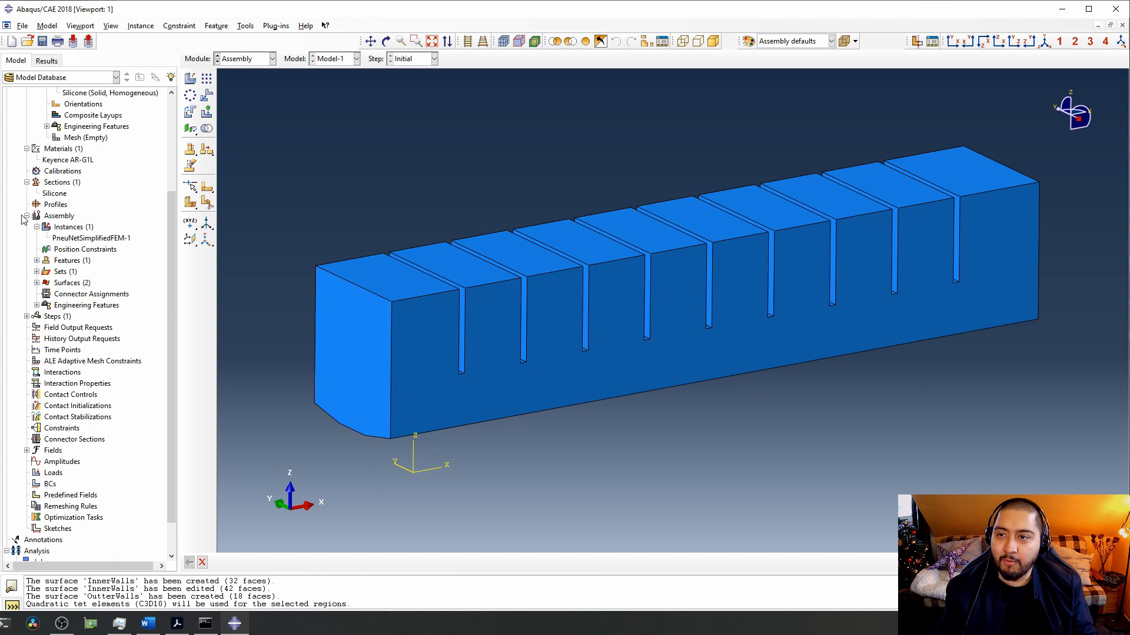
pyautogui.scroll(-1, 56, 294)
pyautogui.scroll(-1, 56, 294)
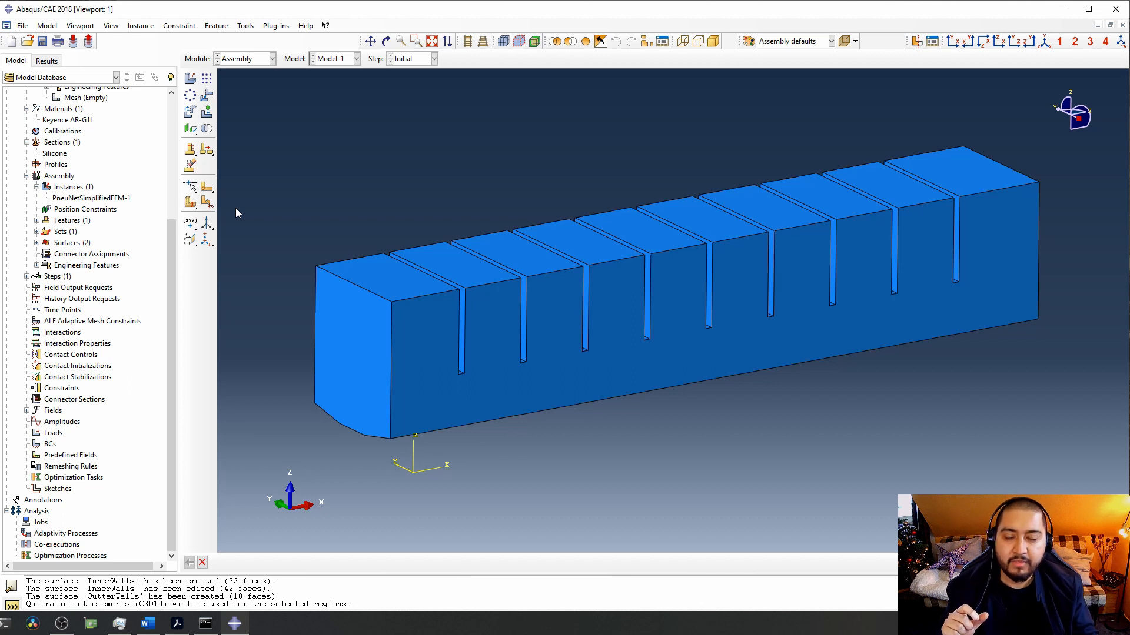
pyautogui.click(26, 277)
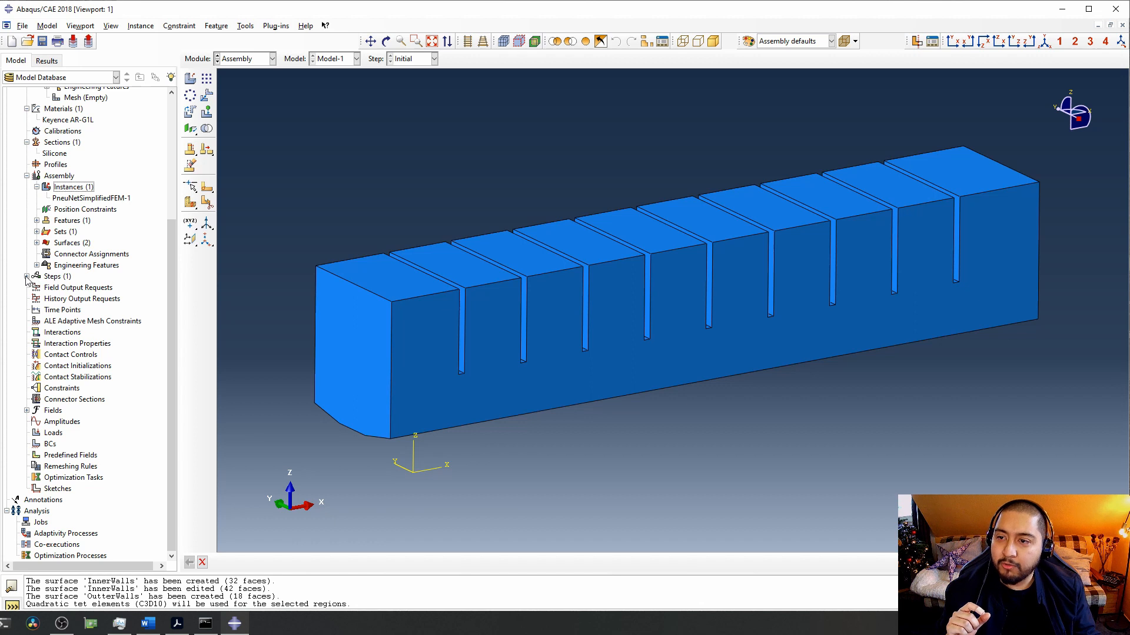
pyautogui.click(26, 277)
pyautogui.click(62, 287)
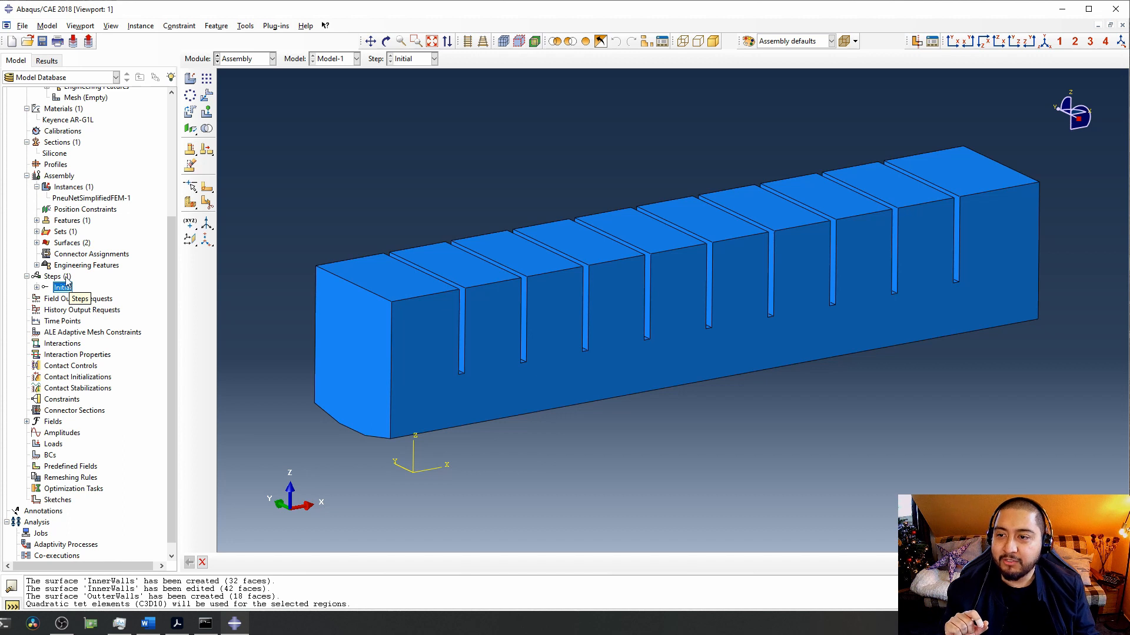
# Create a Static, General analysis step named Grav after the Initial step.
pyautogui.click(62, 279)
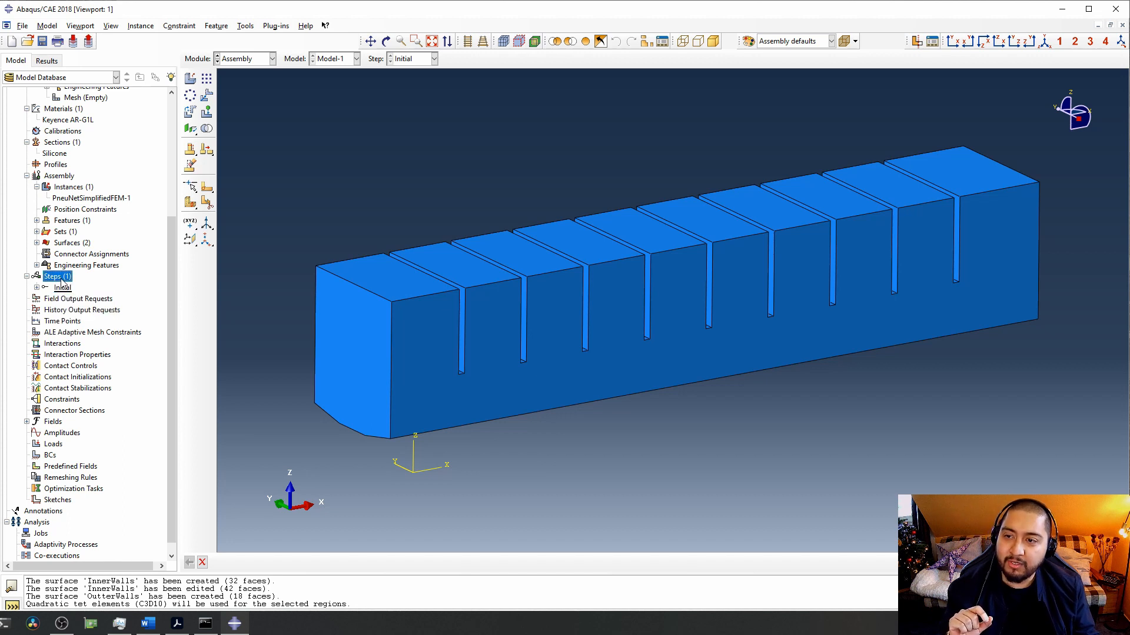
pyautogui.rightClick(62, 280)
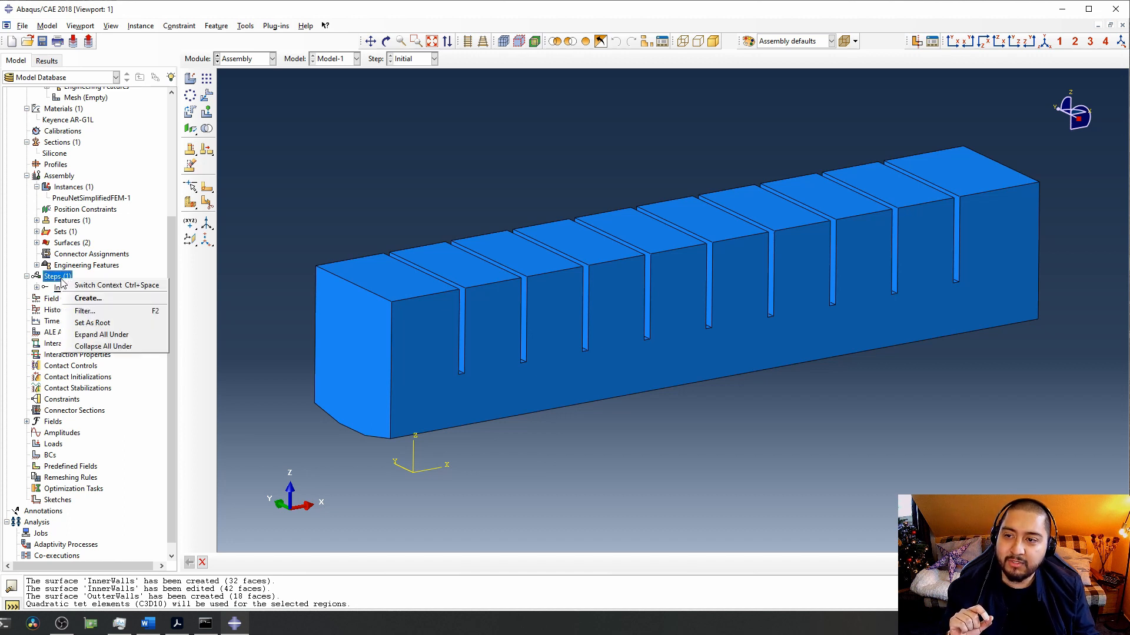
pyautogui.click(87, 299)
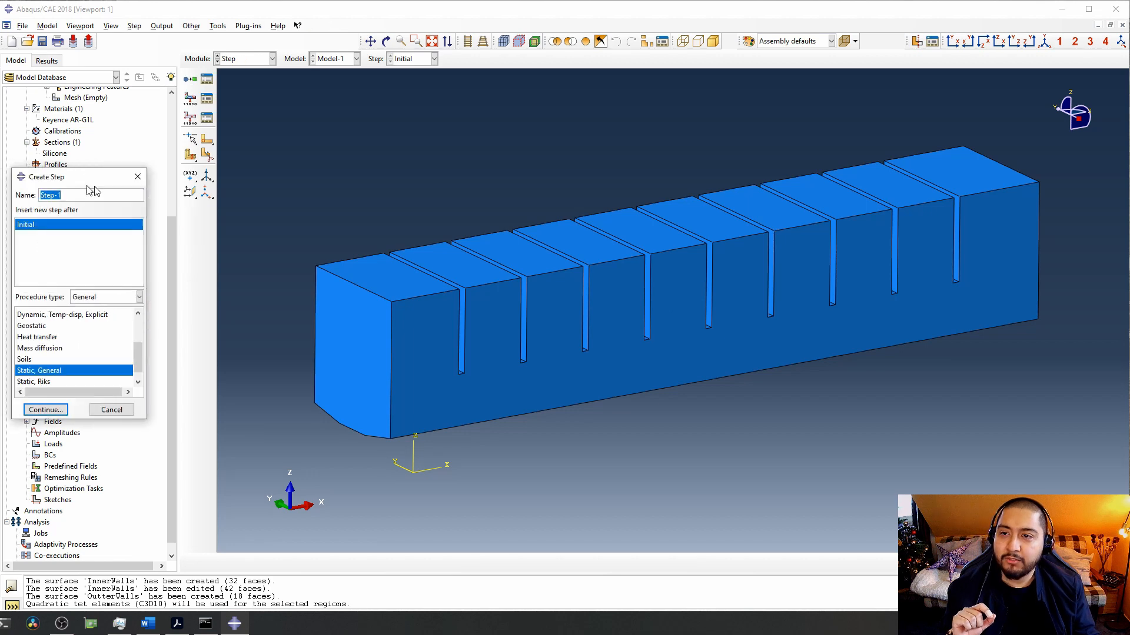
pyautogui.moveTo(829, 269); pyautogui.dragTo(849, 269)
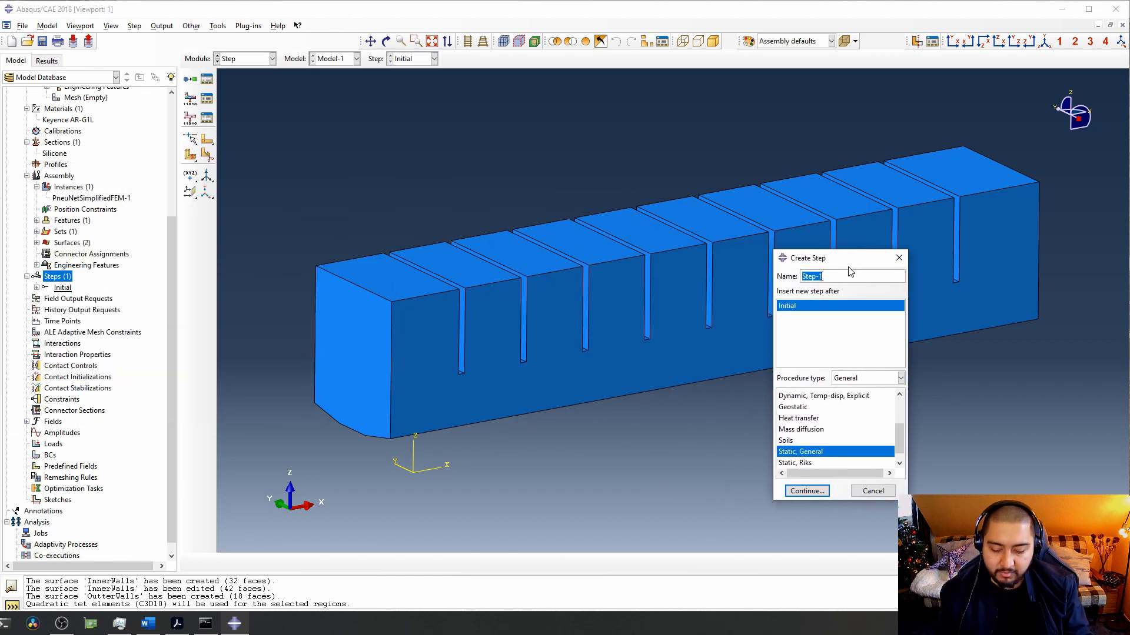
pyautogui.write('Grav')
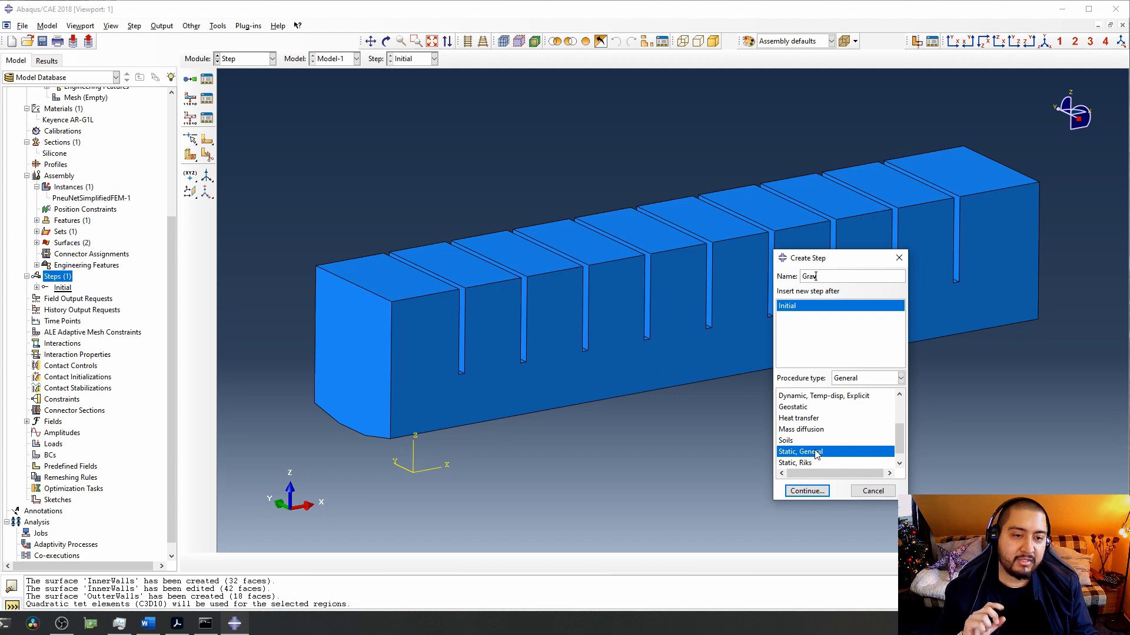
pyautogui.click(817, 493)
# Turn on Nlgeom for the Grav step and set its initial increment size to 0.1.
pyautogui.moveTo(444, 166); pyautogui.dragTo(721, 177)
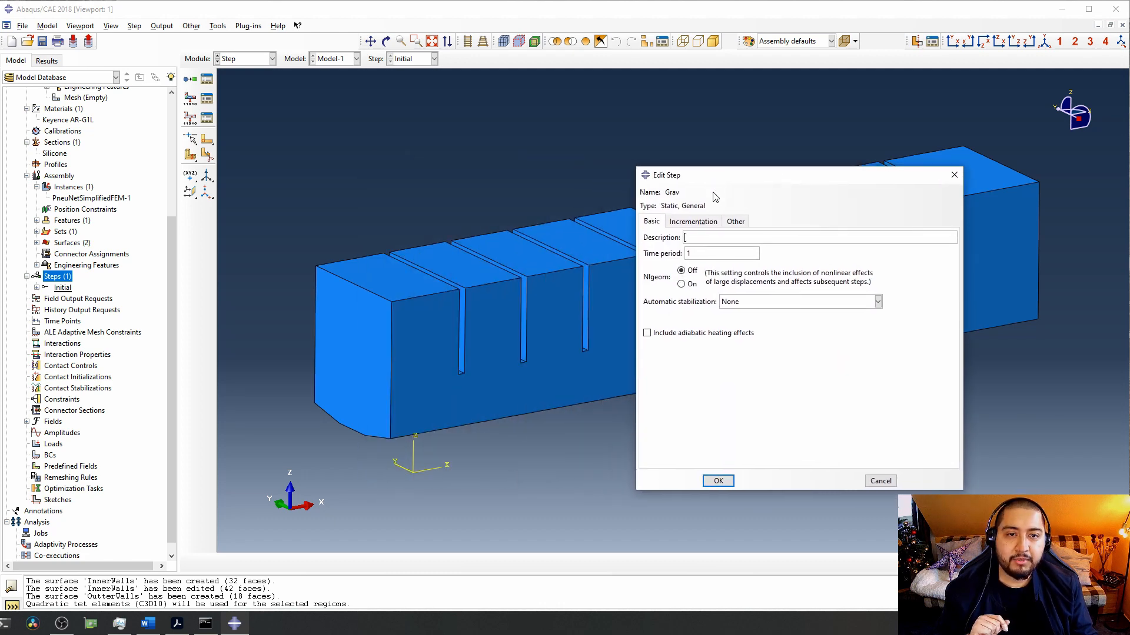
pyautogui.click(682, 284)
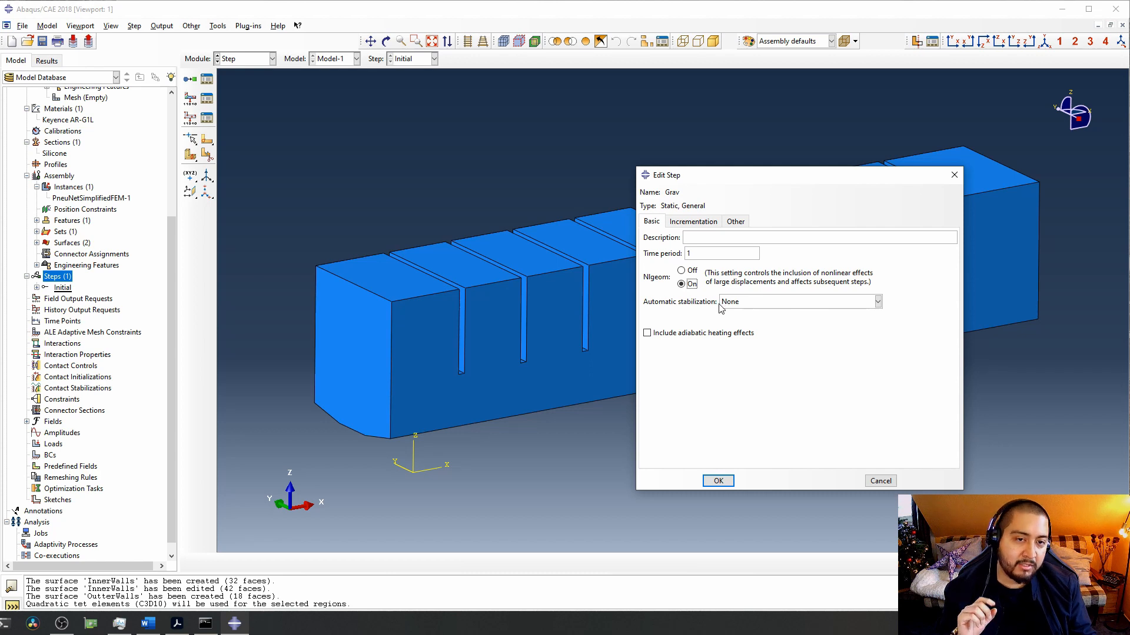
pyautogui.click(699, 227)
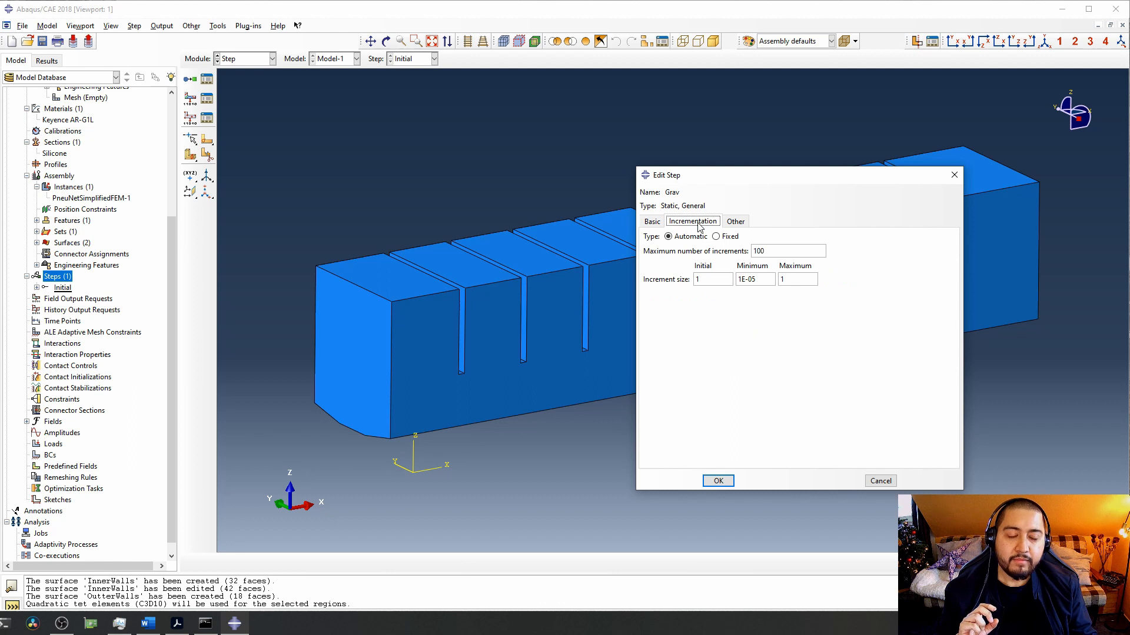
pyautogui.doubleClick(713, 277)
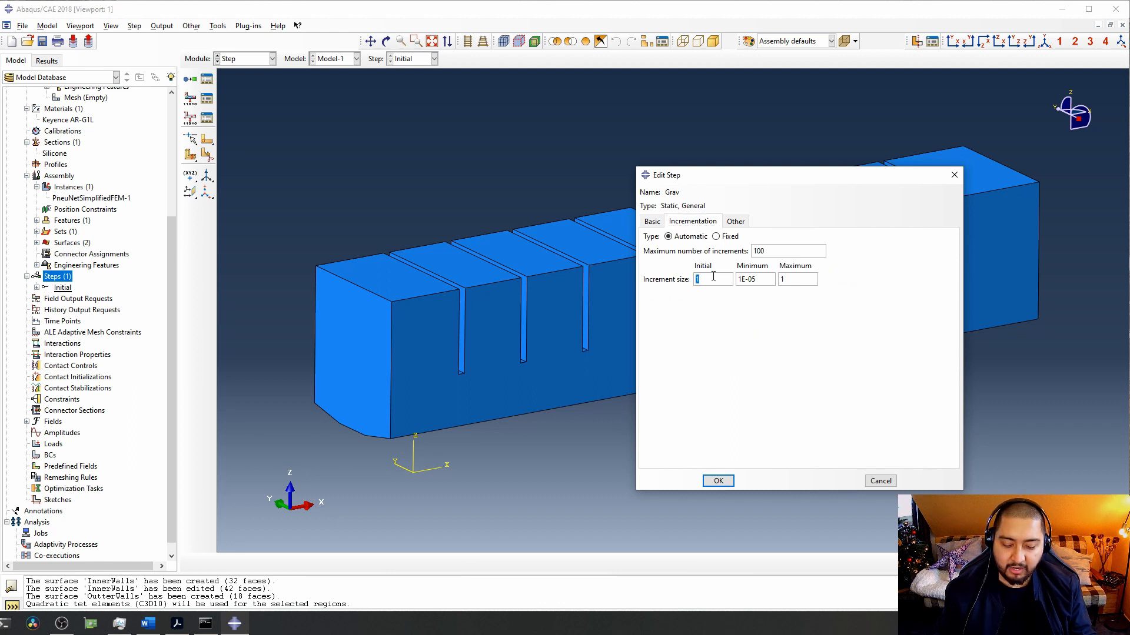
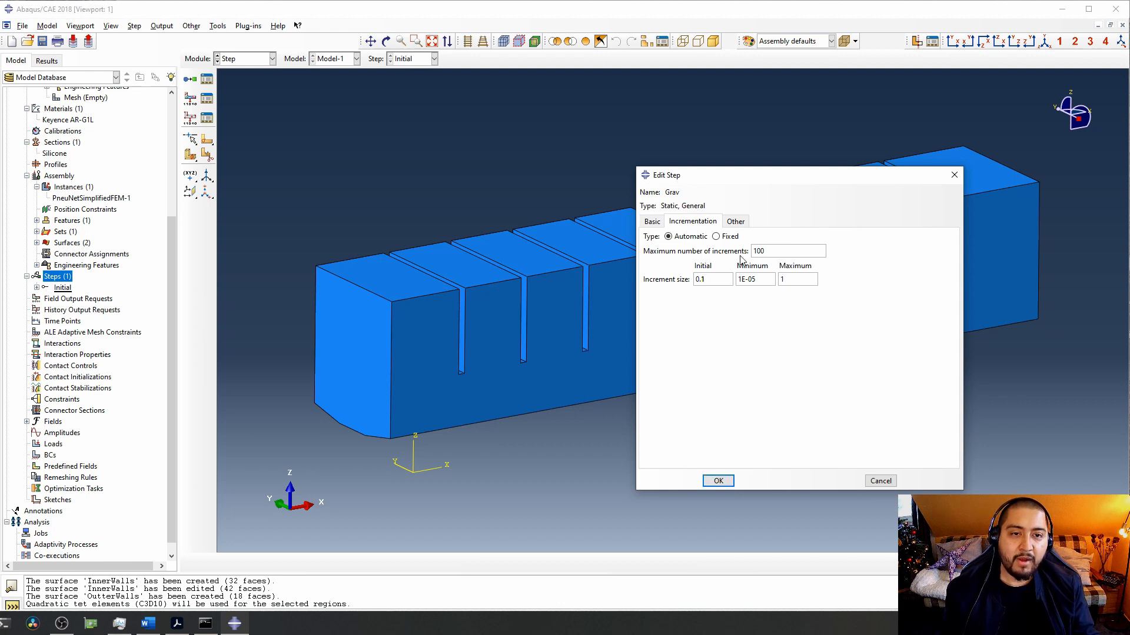
pyautogui.click(731, 221)
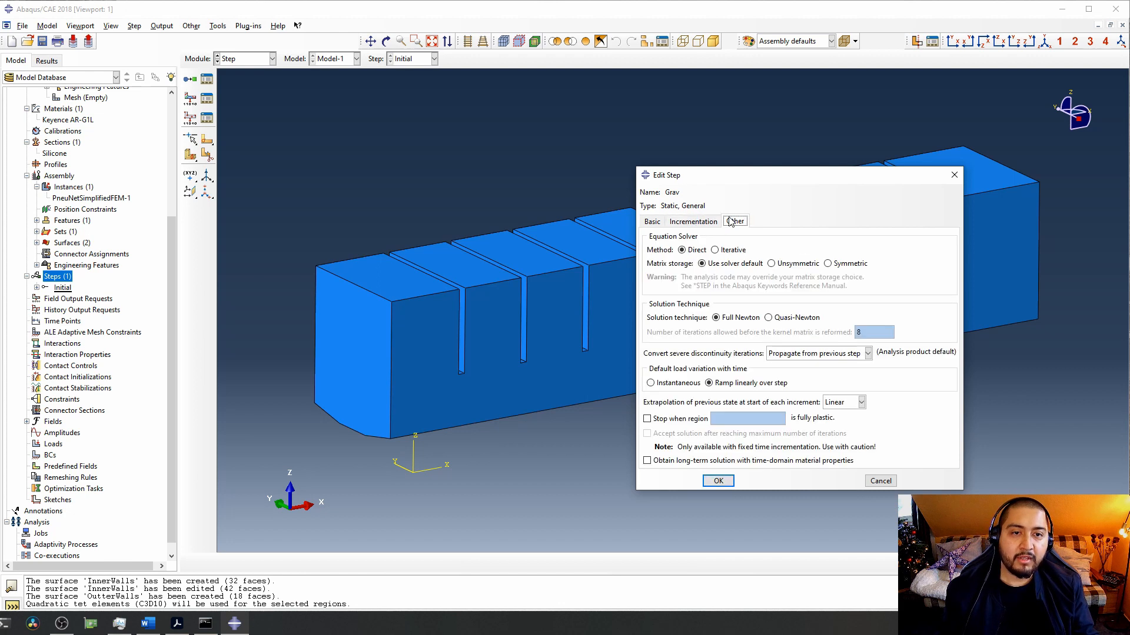
pyautogui.click(694, 222)
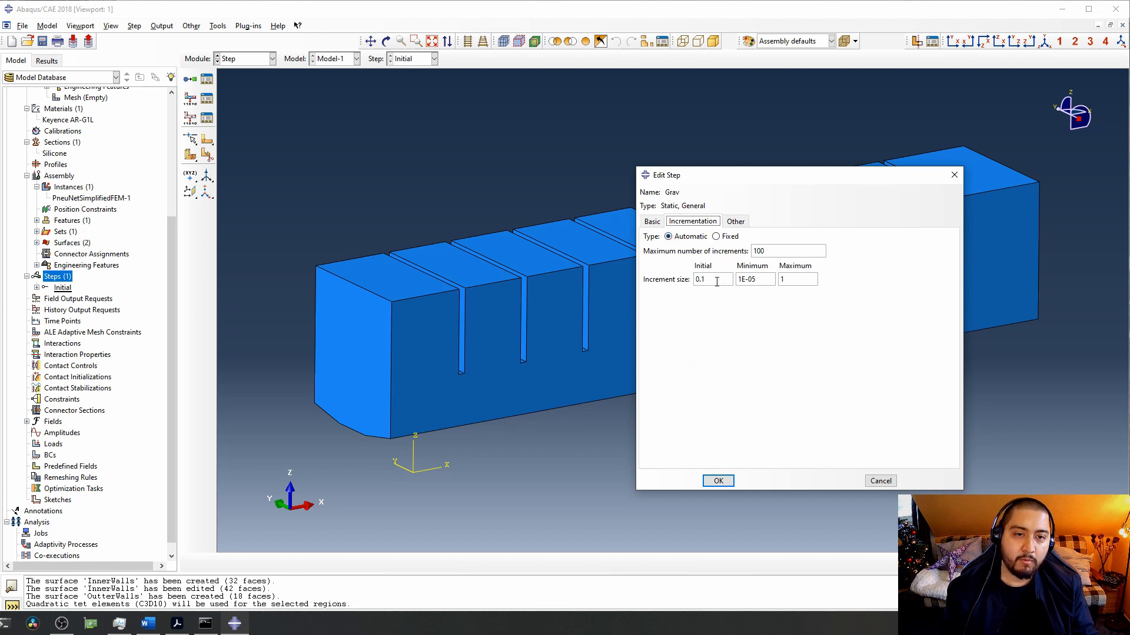
pyautogui.click(719, 481)
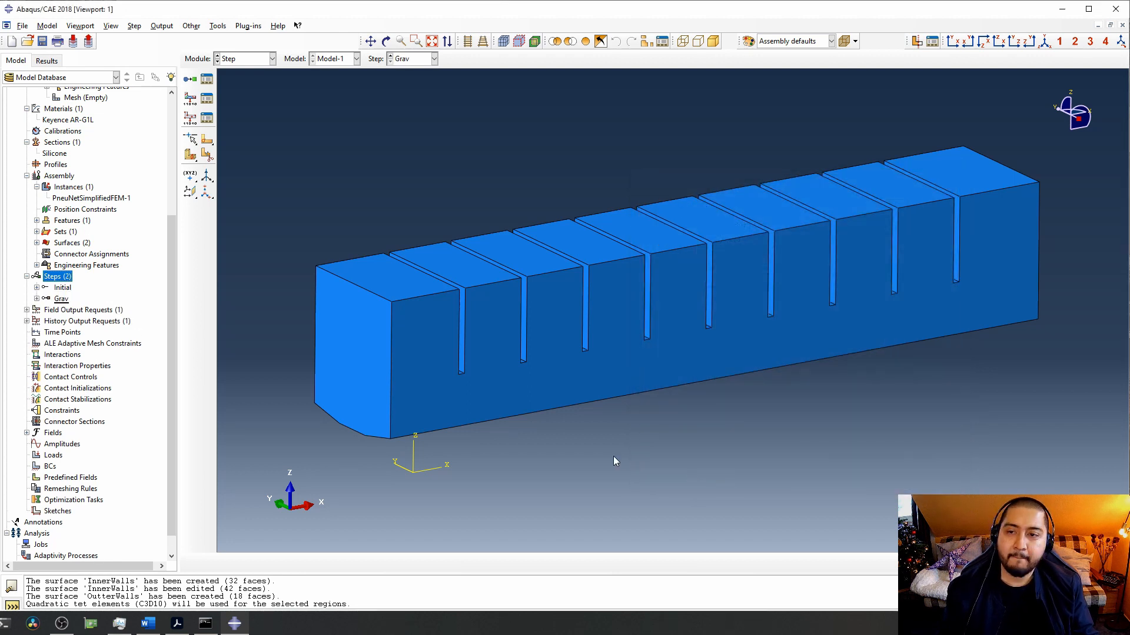
# Expand the Grav step to show its boundary conditions and loads.
pyautogui.click(38, 300)
pyautogui.click(60, 299)
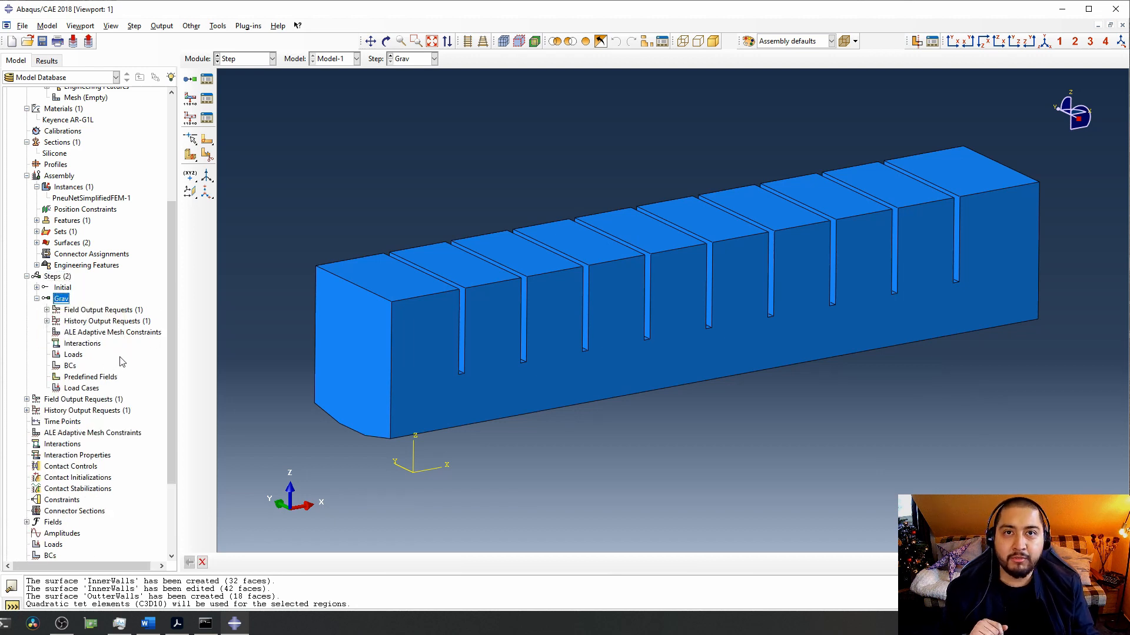
pyautogui.doubleClick(70, 366)
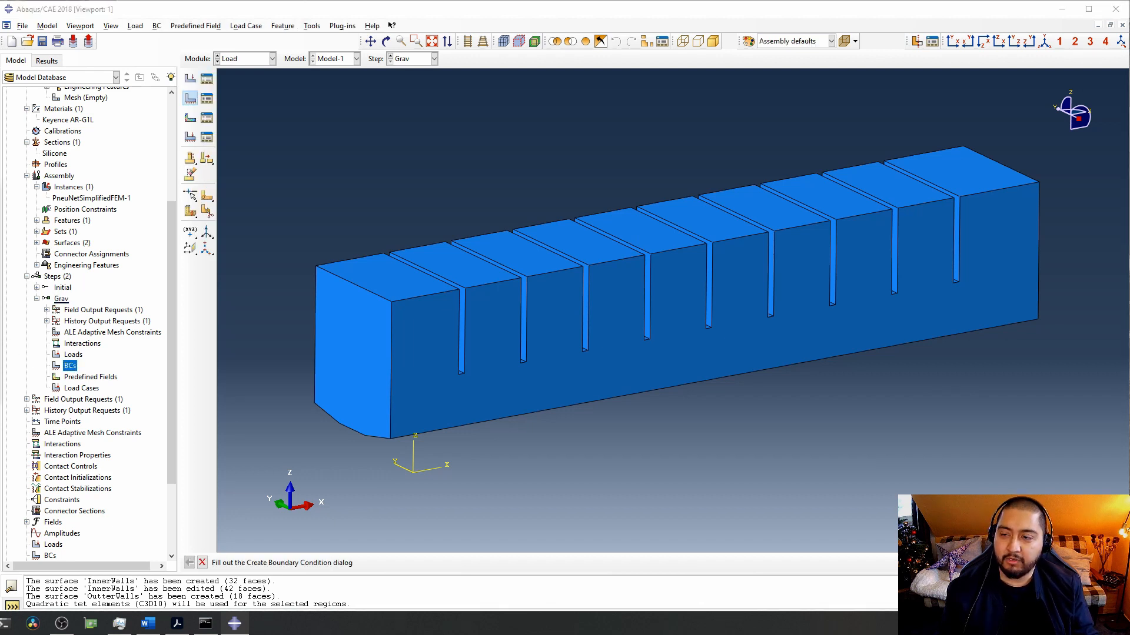
pyautogui.press('Escape')
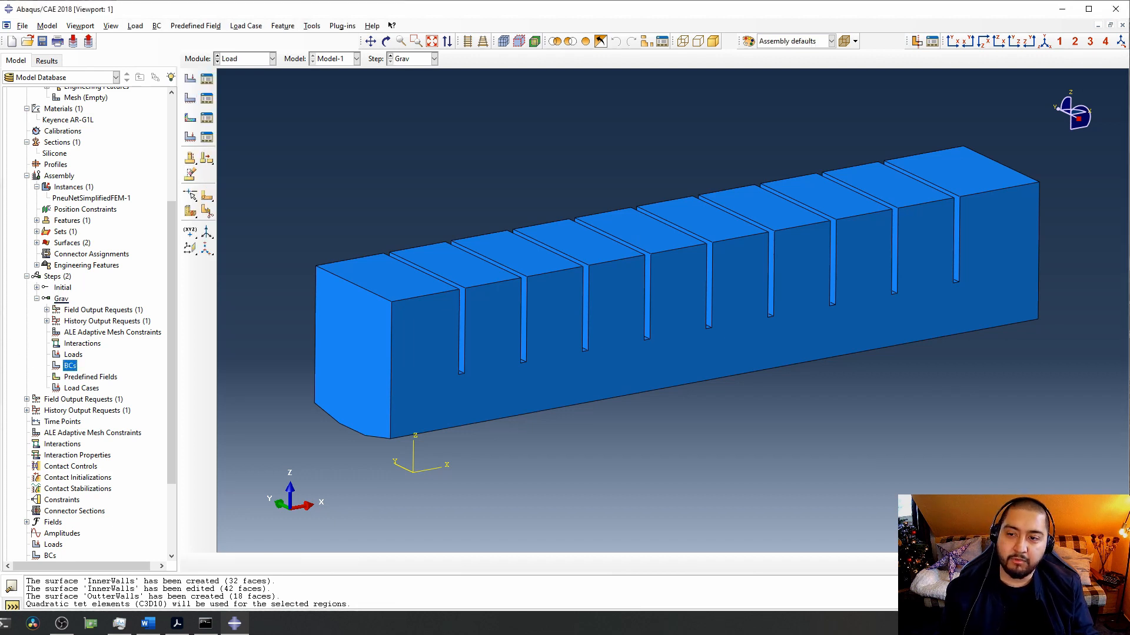
pyautogui.rightClick(74, 366)
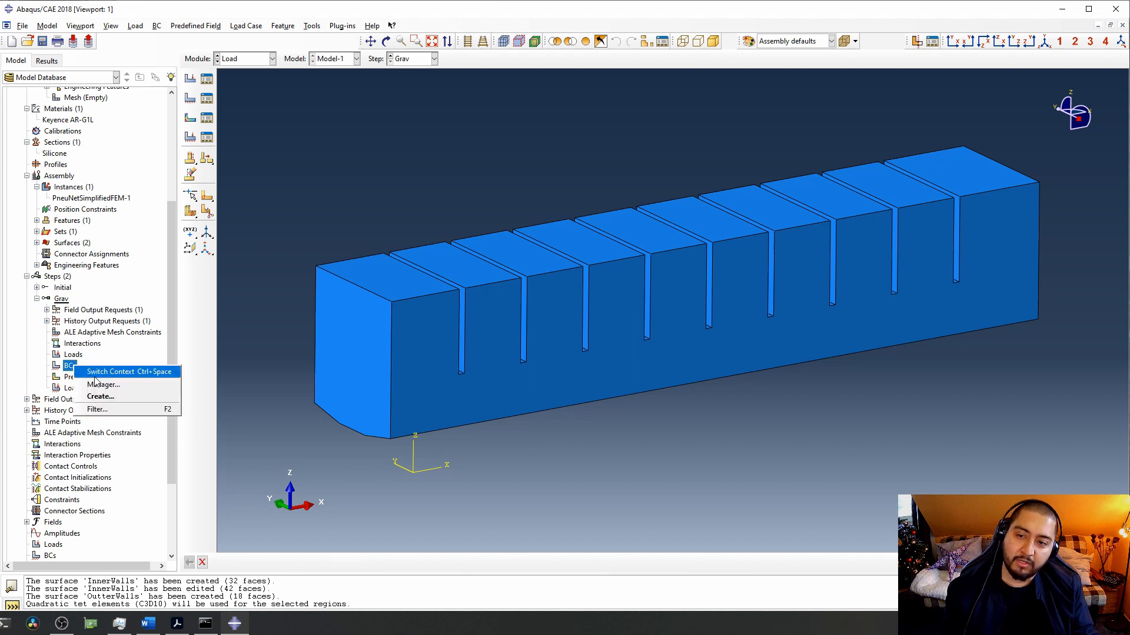
pyautogui.press('Escape')
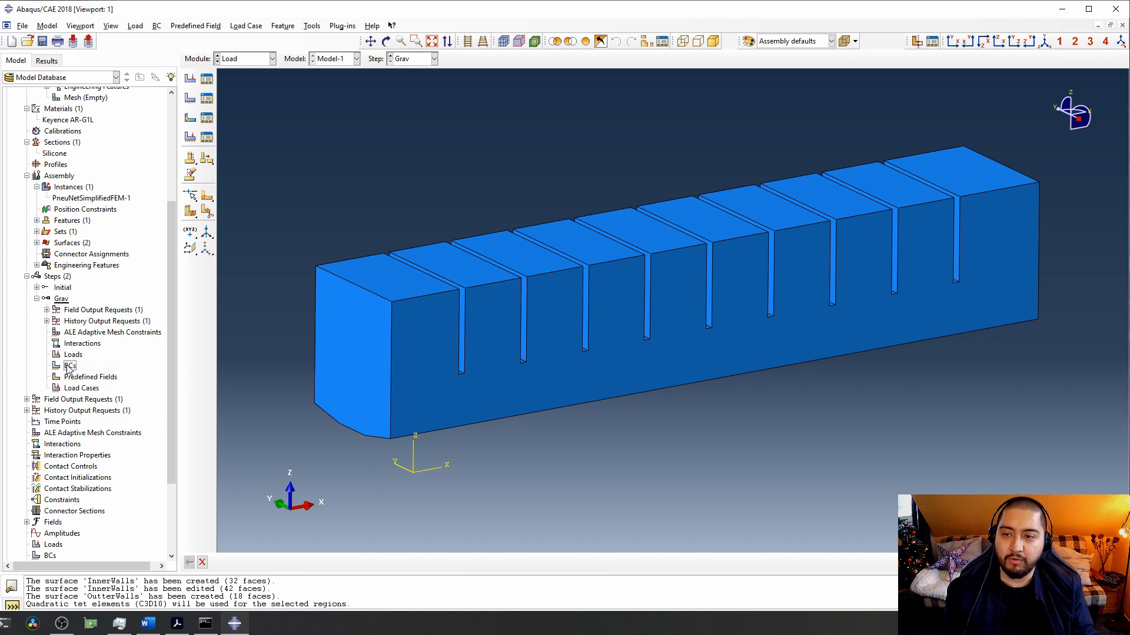
# Start a mechanical Symmetry/Antisymmetry/Encastre boundary condition named FixedEnd in the Grav step.
pyautogui.doubleClick(69, 366)
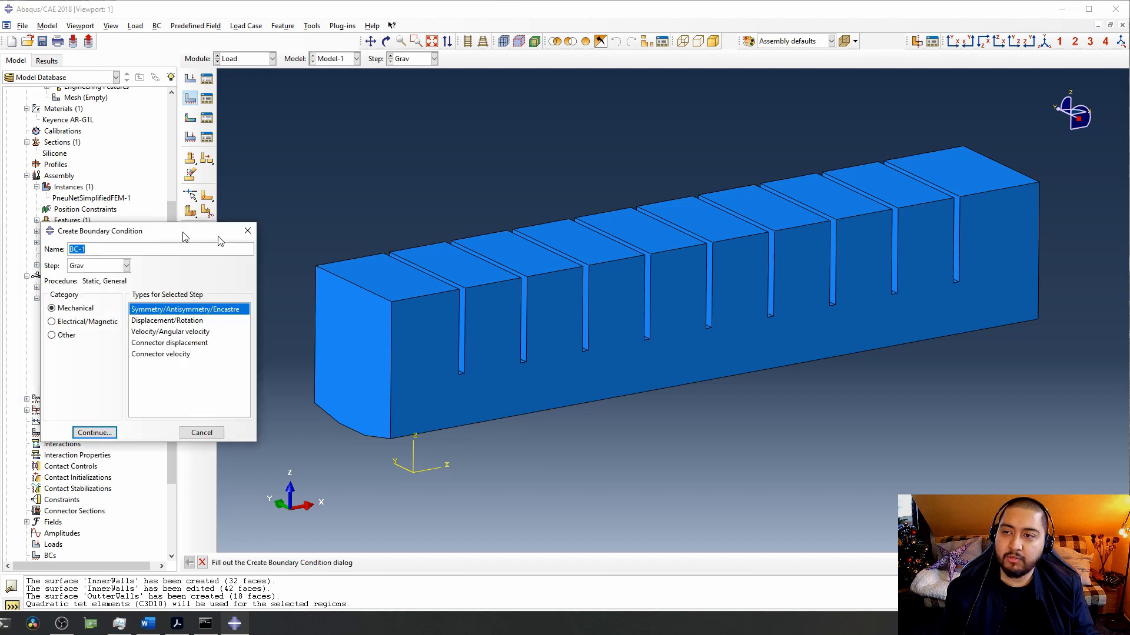
pyautogui.moveTo(184, 236); pyautogui.dragTo(862, 282)
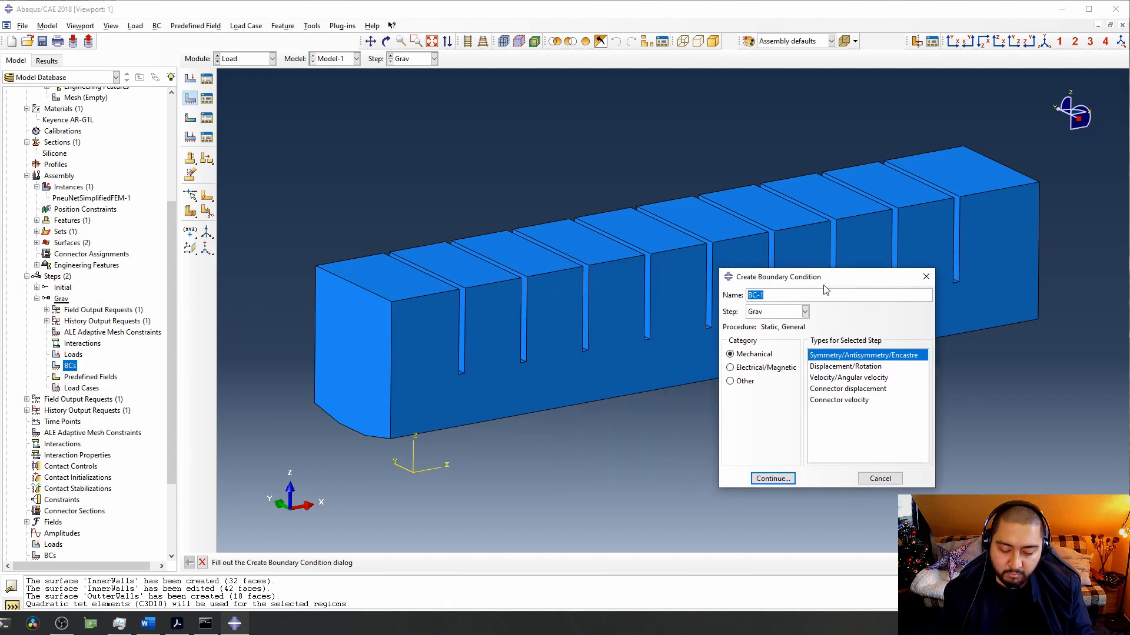
pyautogui.write('Fixe')
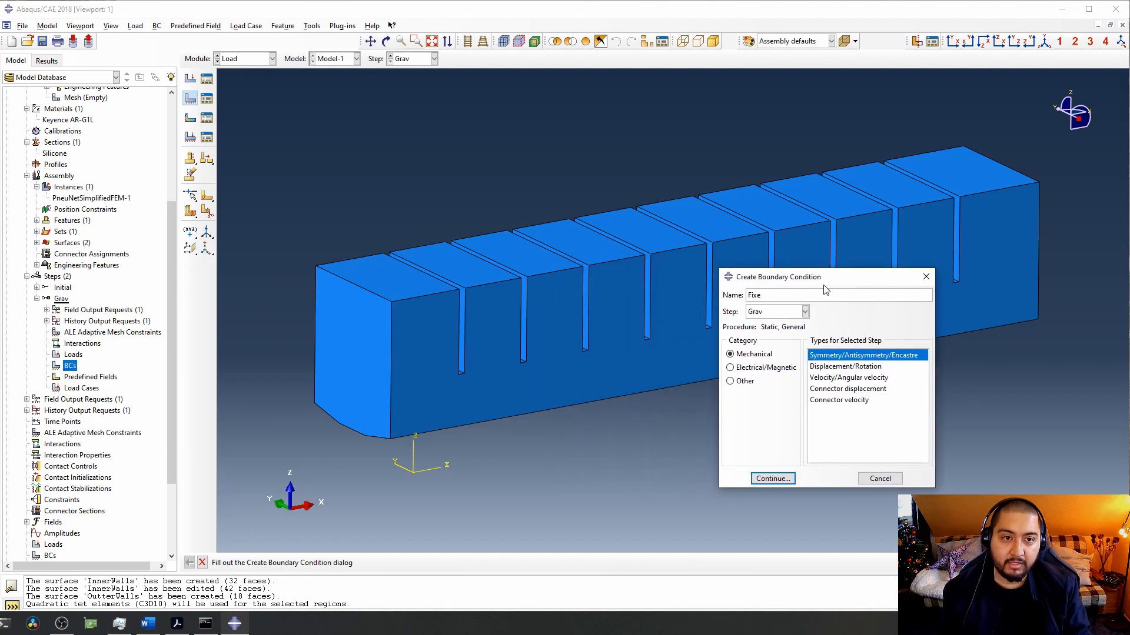
pyautogui.write('dE')
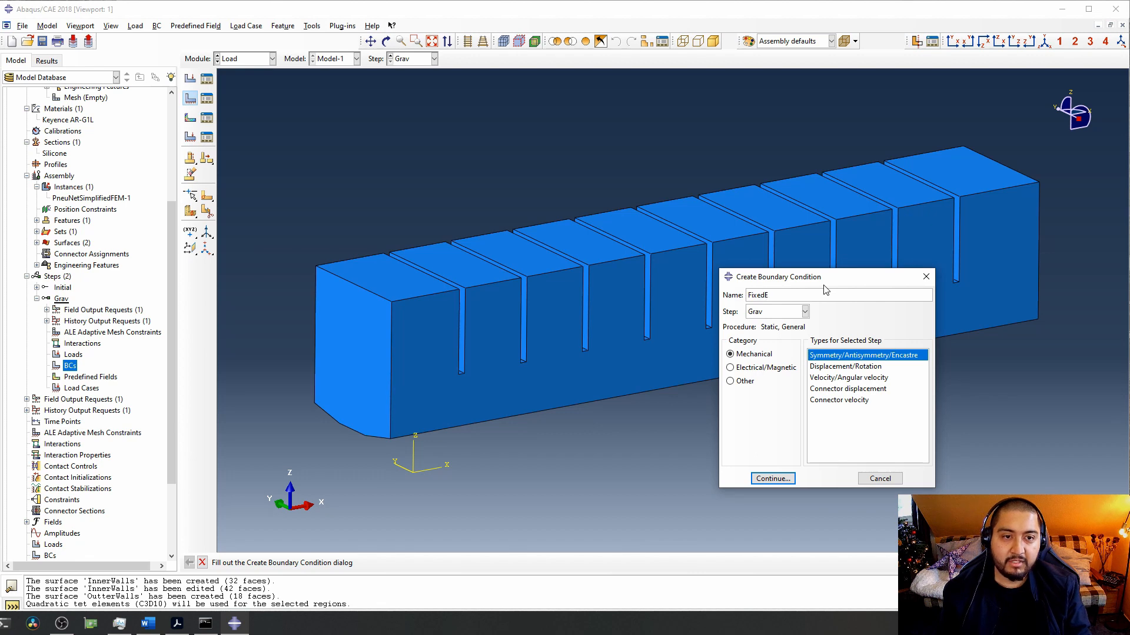
pyautogui.write('nd')
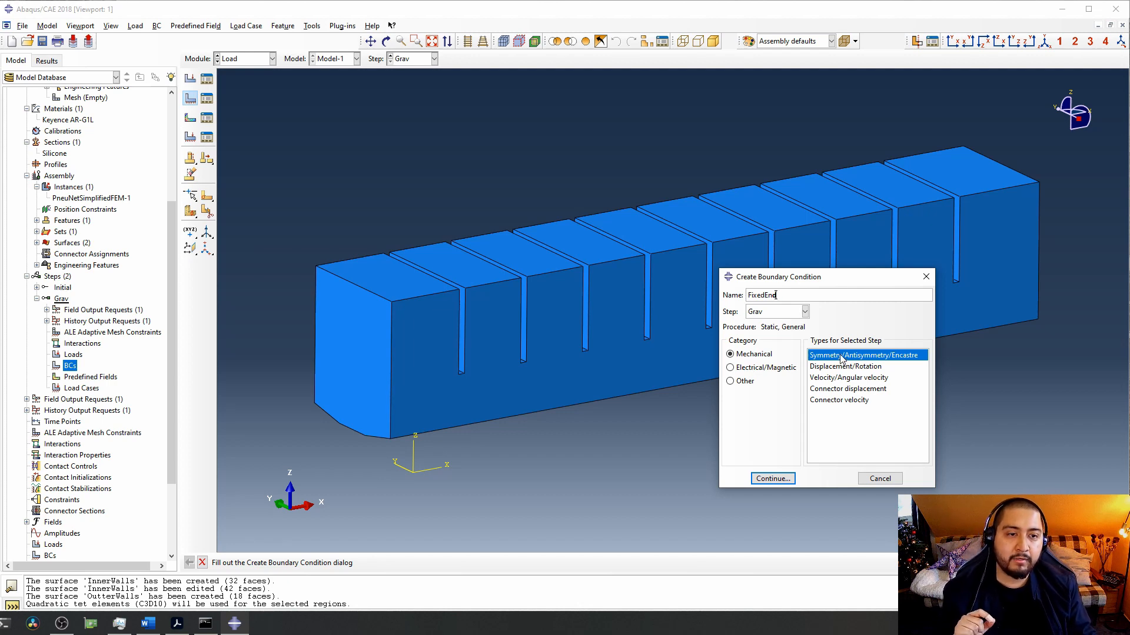
pyautogui.click(773, 478)
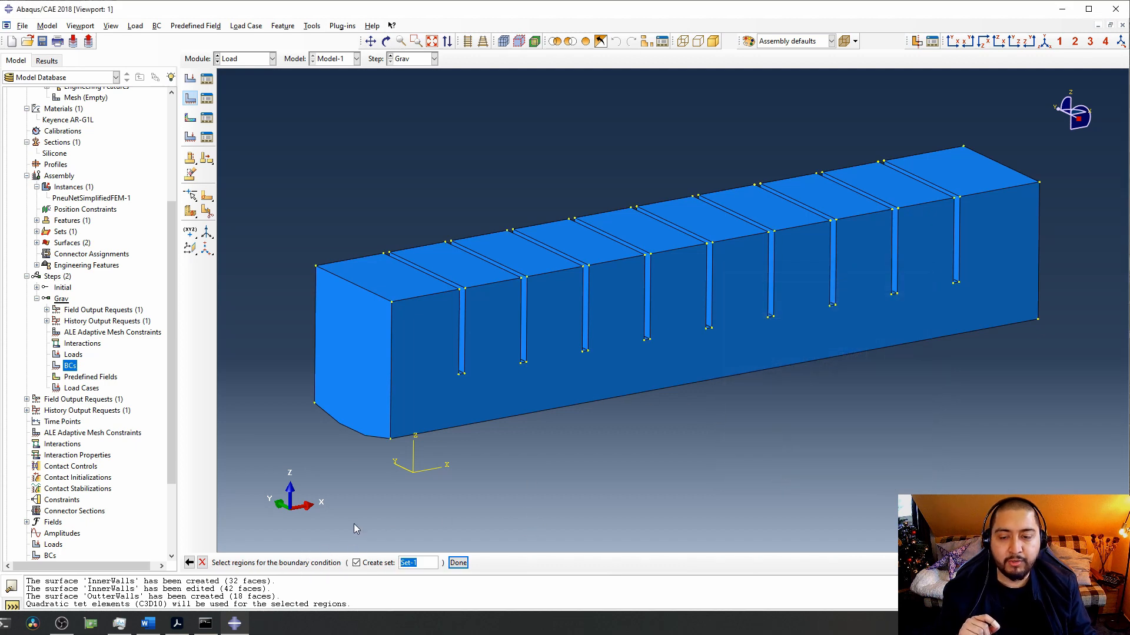
# Apply the FixedEnd boundary condition to the actuator's end face near the origin as ENCASTRE, creating the region set Set-1.
pyautogui.click(361, 368)
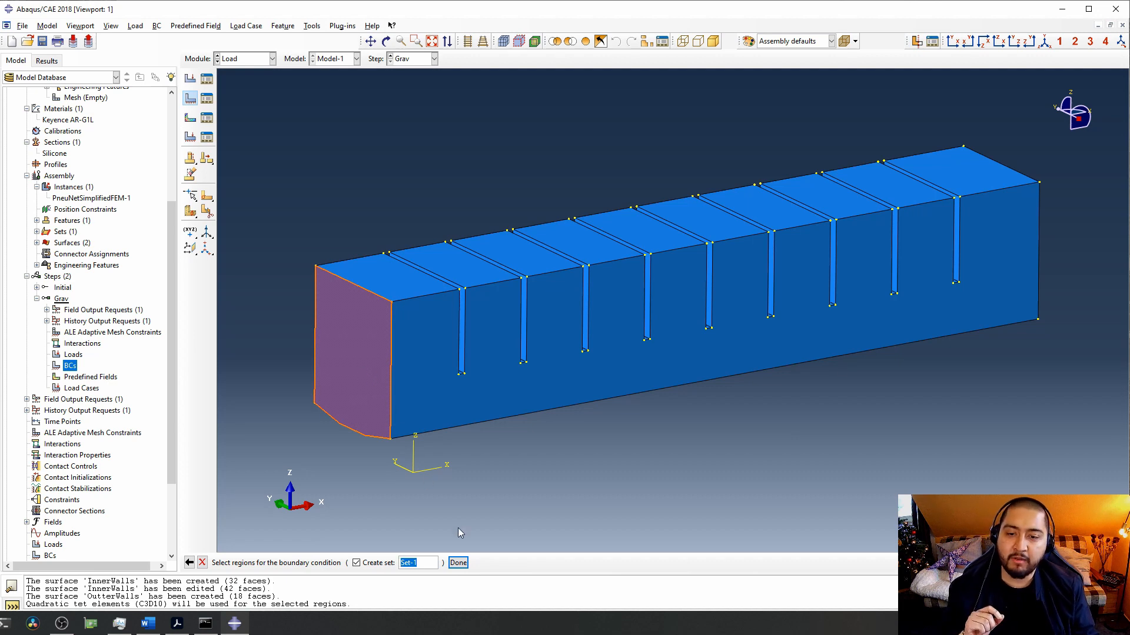
pyautogui.click(459, 563)
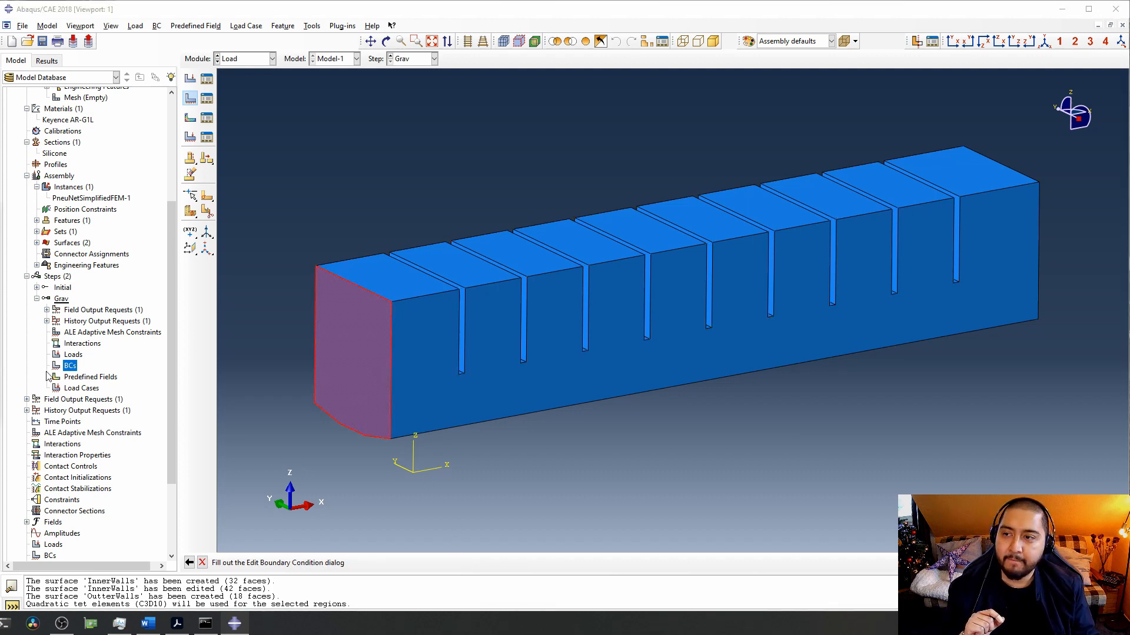
pyautogui.moveTo(656, 232); pyautogui.dragTo(813, 253)
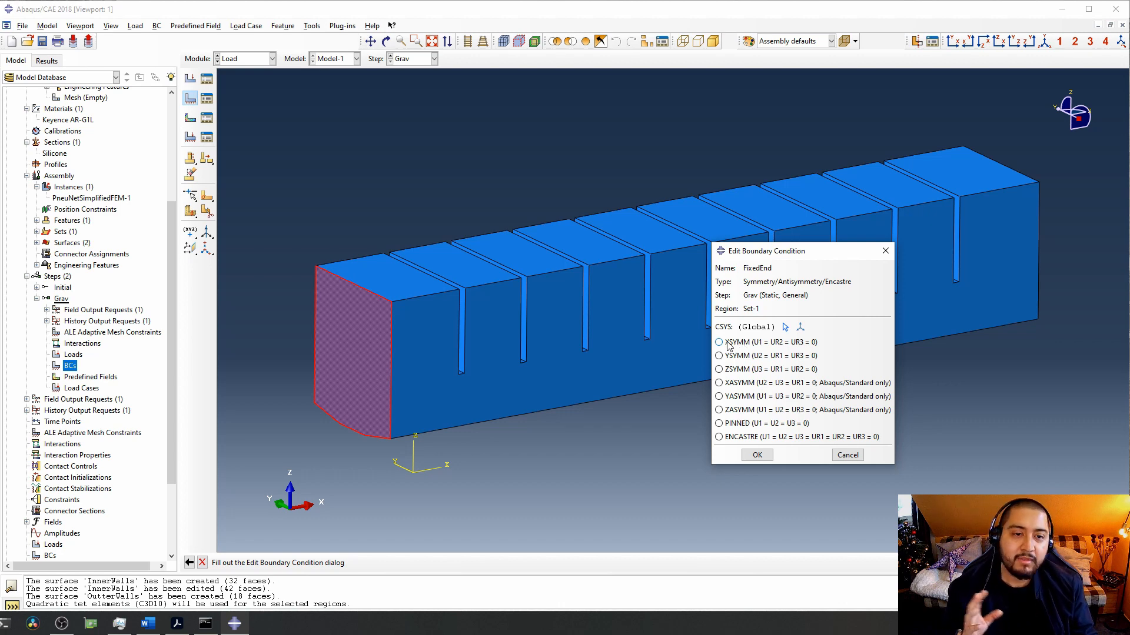
pyautogui.click(721, 439)
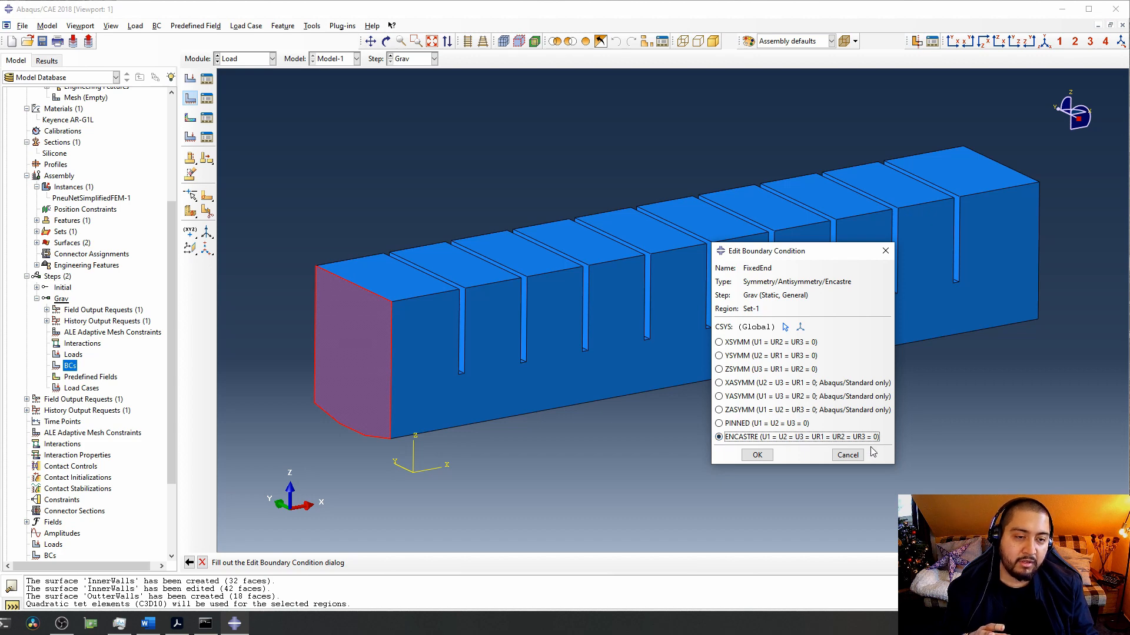
pyautogui.click(757, 455)
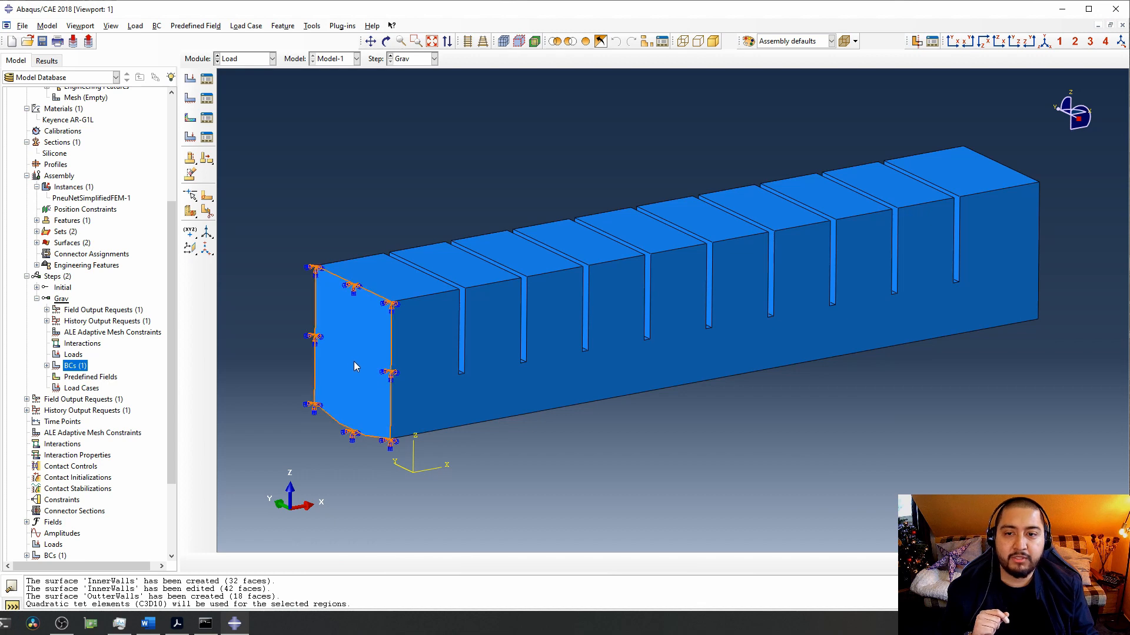
# Start a mechanical Gravity load named GravForces in the Grav step.
pyautogui.scroll(5, 354, 351)
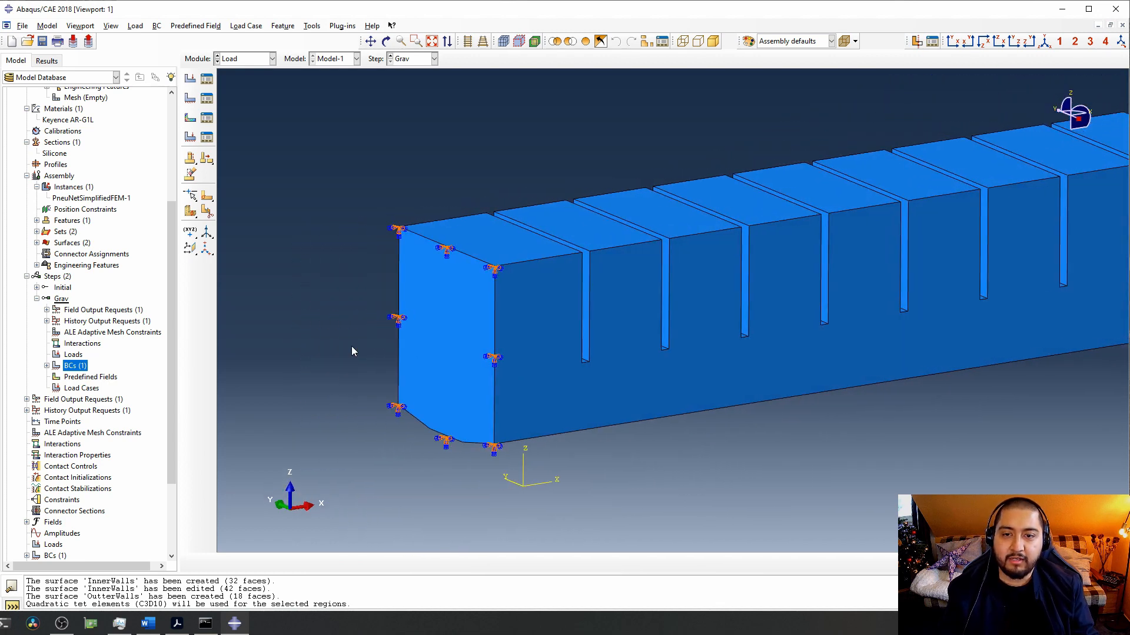
pyautogui.scroll(-2, 351, 346)
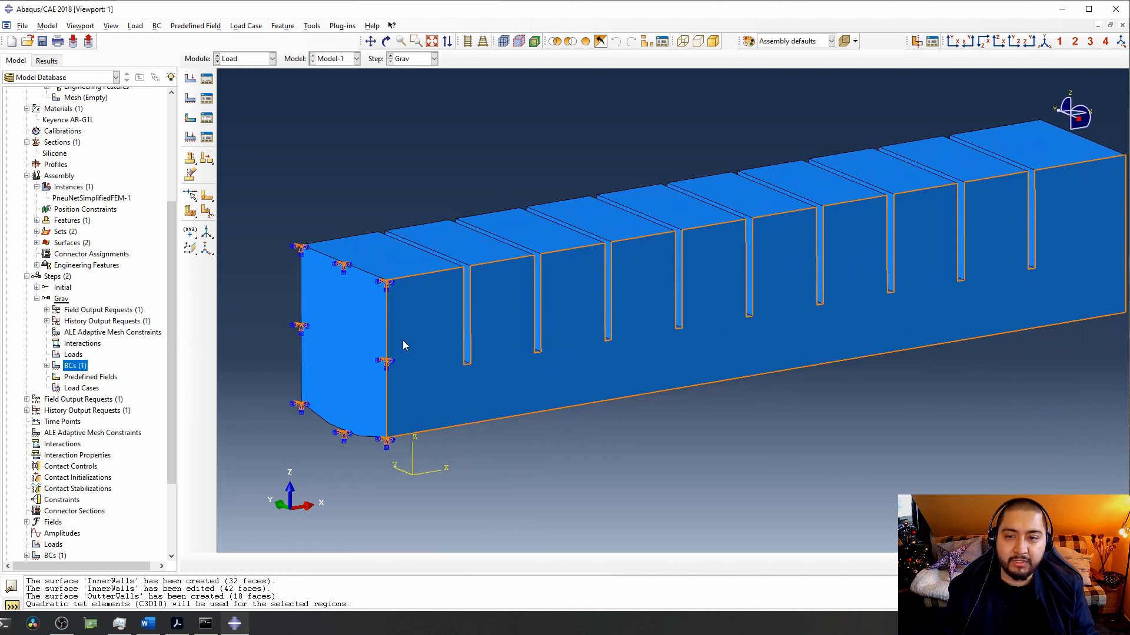
pyautogui.click(73, 354)
pyautogui.doubleClick(73, 355)
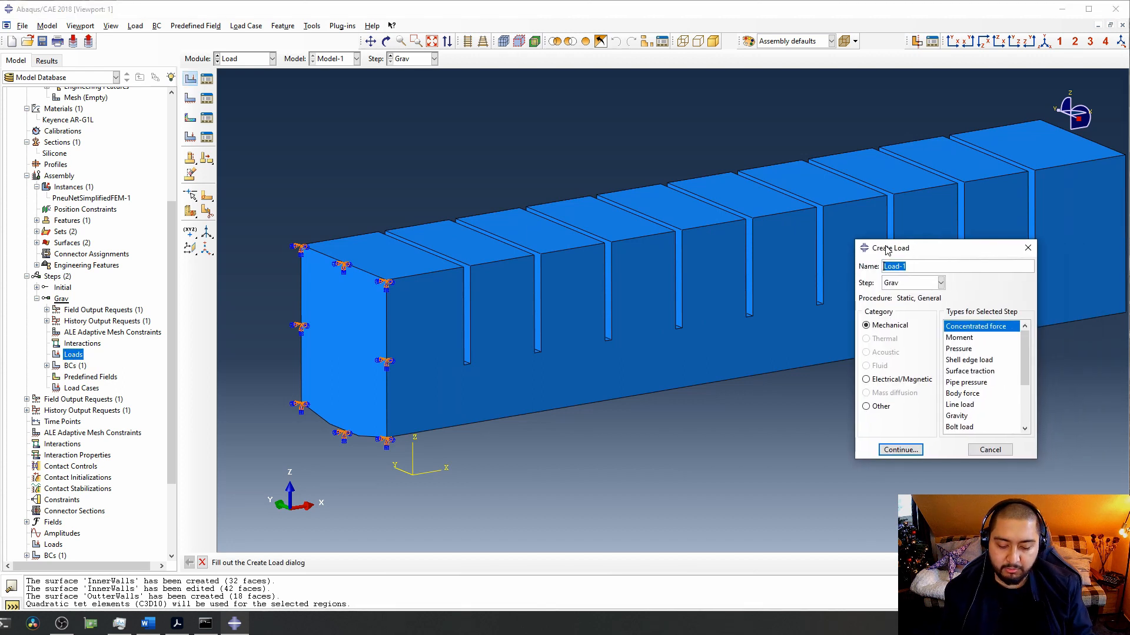
pyautogui.write('GravFo')
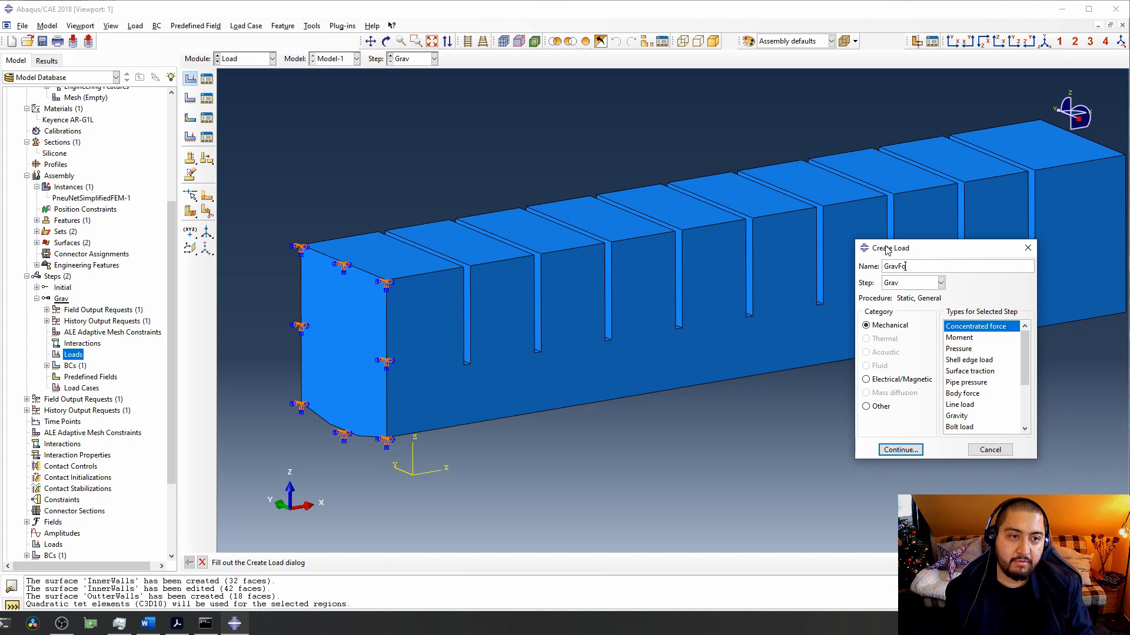
pyautogui.write('rces')
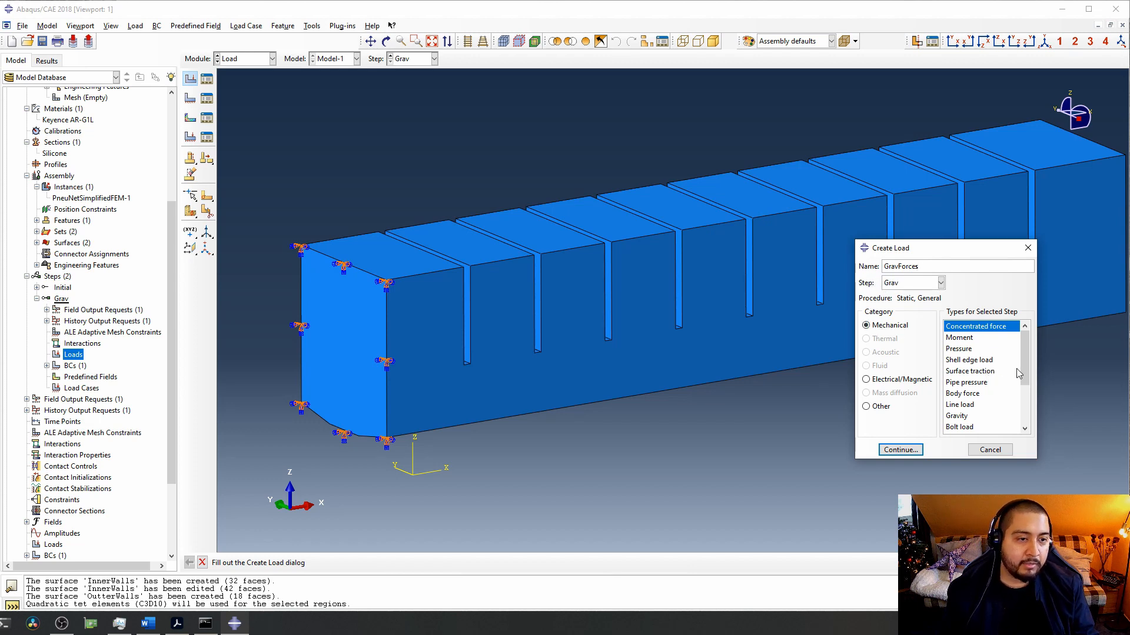
pyautogui.click(977, 416)
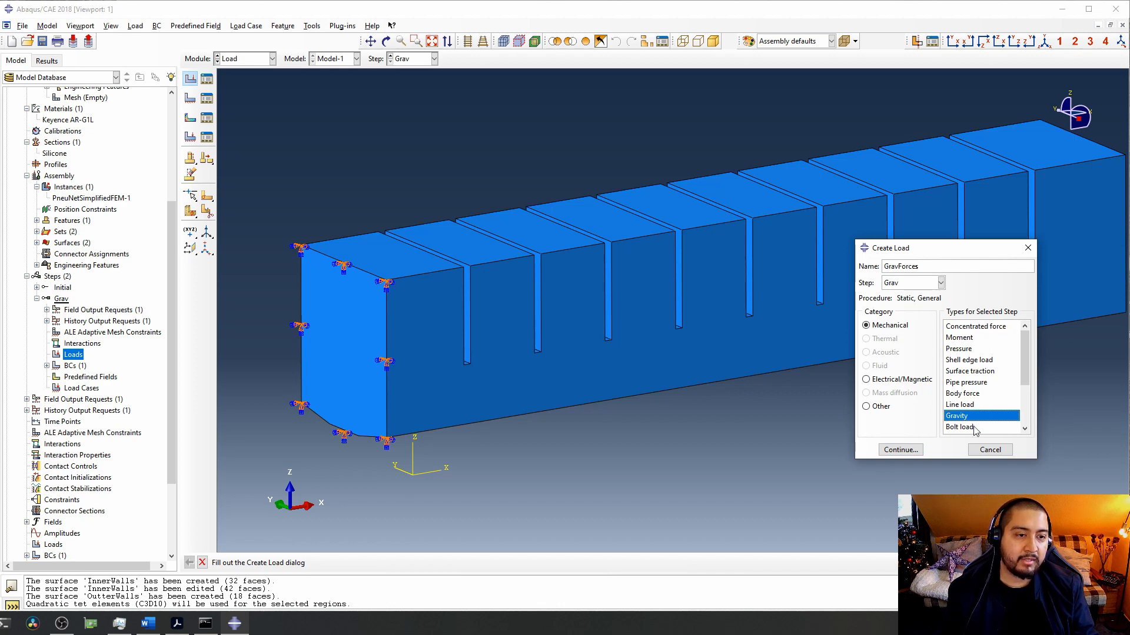
pyautogui.click(900, 450)
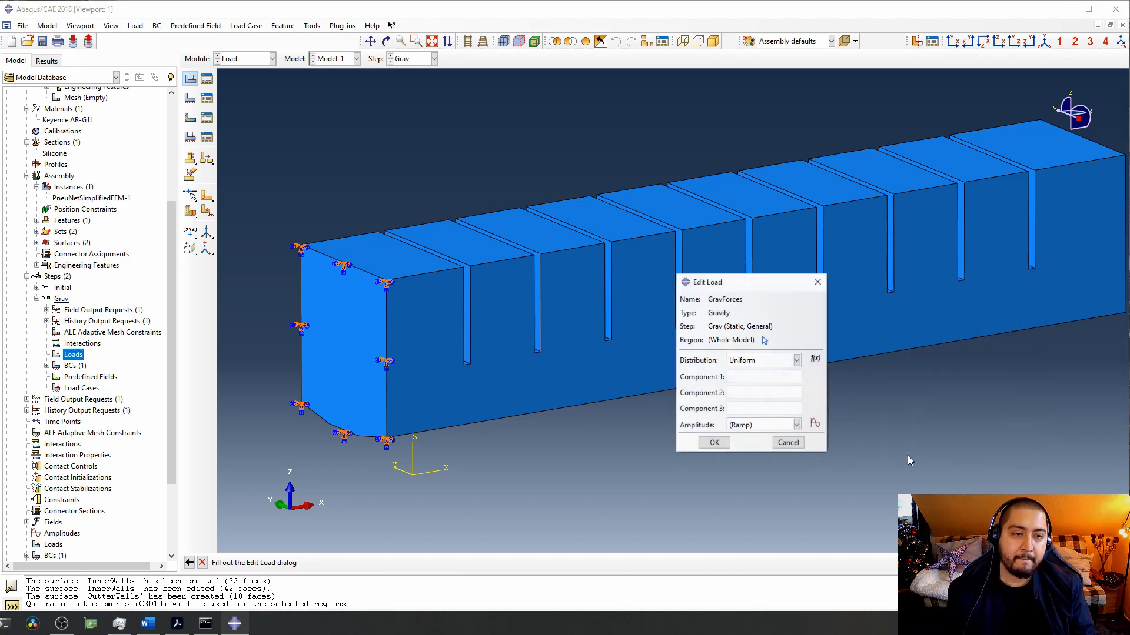
# Set Component 3 of the GravForces load to -9810 for the whole model and apply it.
pyautogui.click(751, 410)
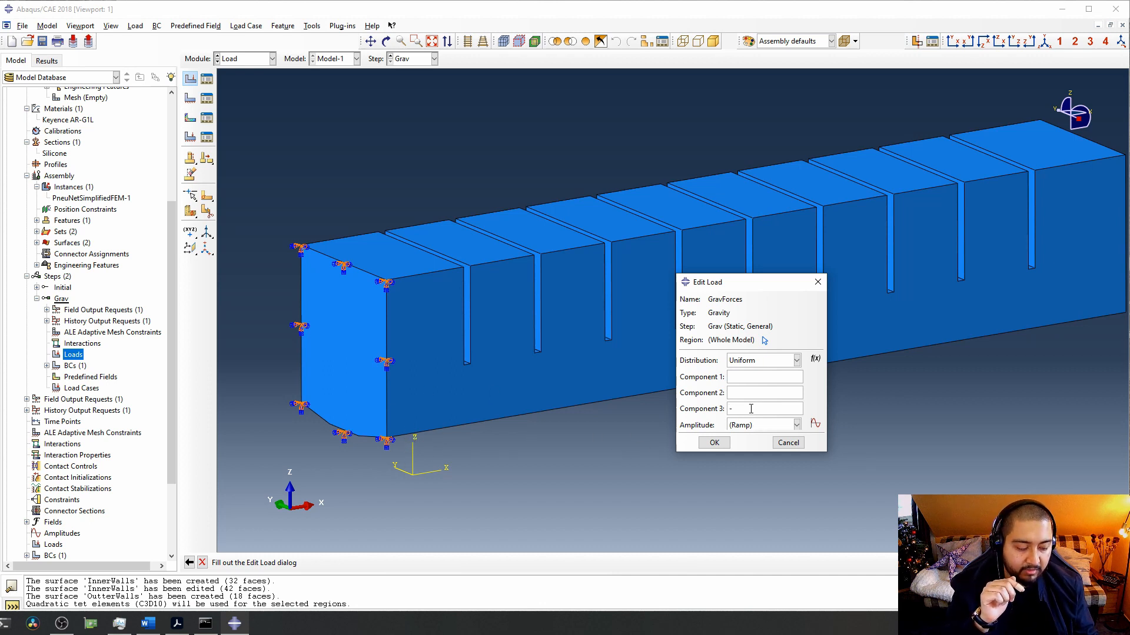
pyautogui.write('9810')
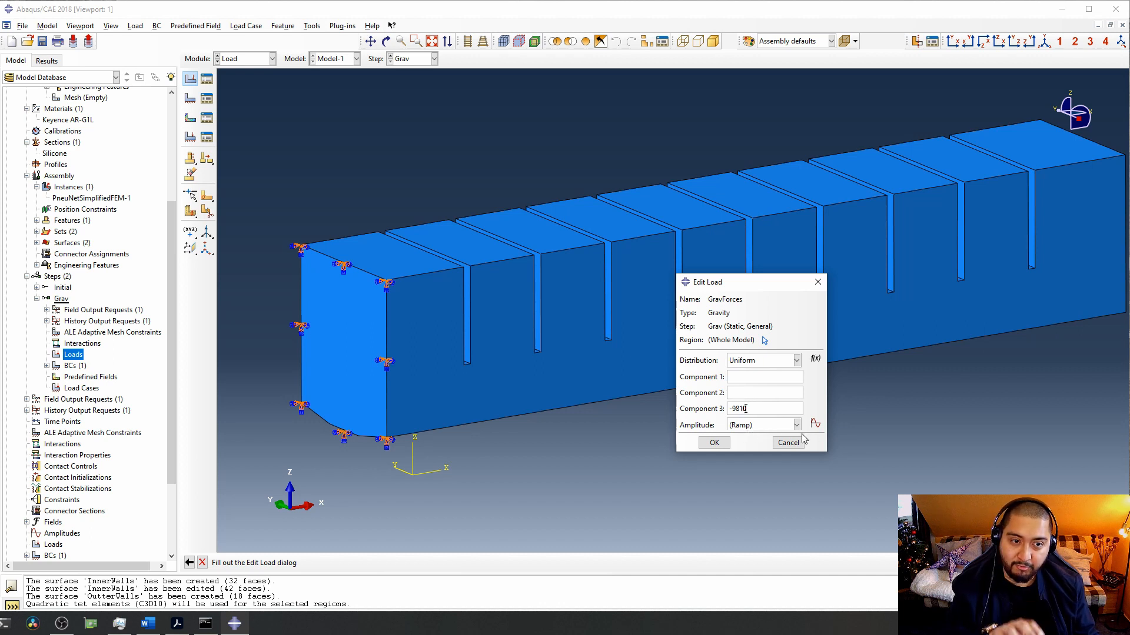
pyautogui.click(728, 444)
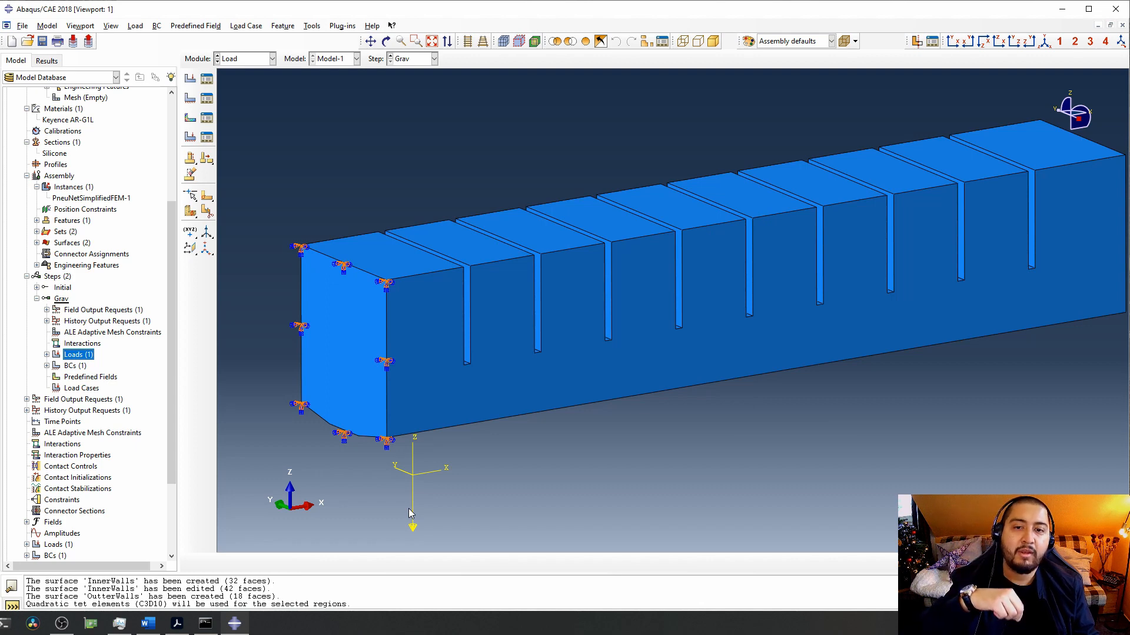
pyautogui.click(998, 43)
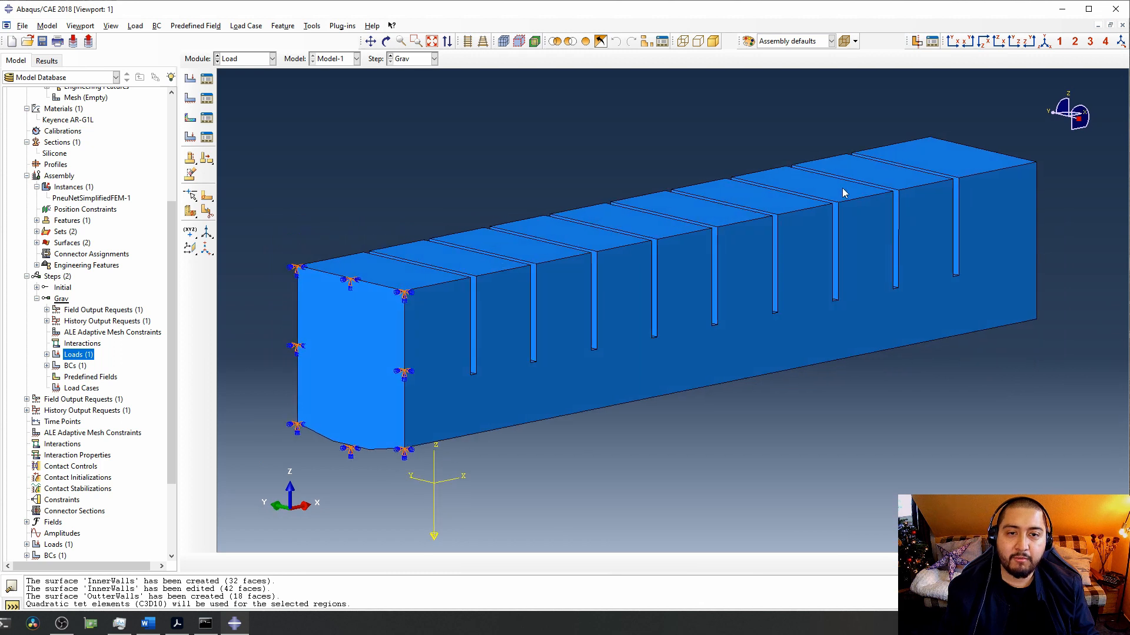
# Create a Static, General analysis step named Press after the Grav step.
pyautogui.click(61, 299)
pyautogui.click(58, 278)
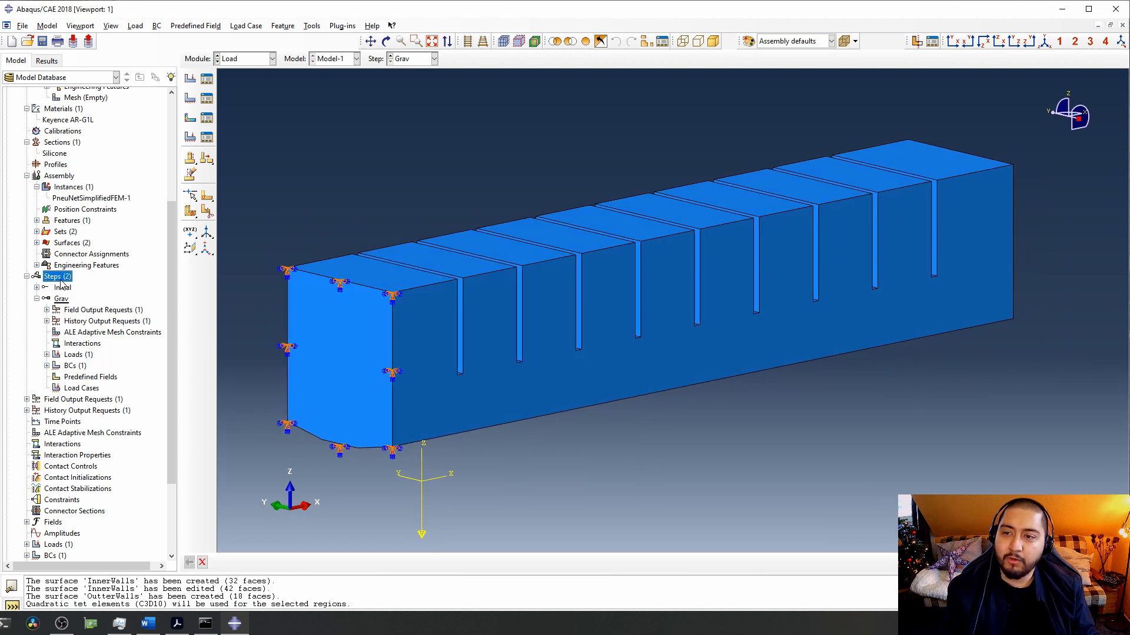
pyautogui.rightClick(64, 276)
pyautogui.click(80, 297)
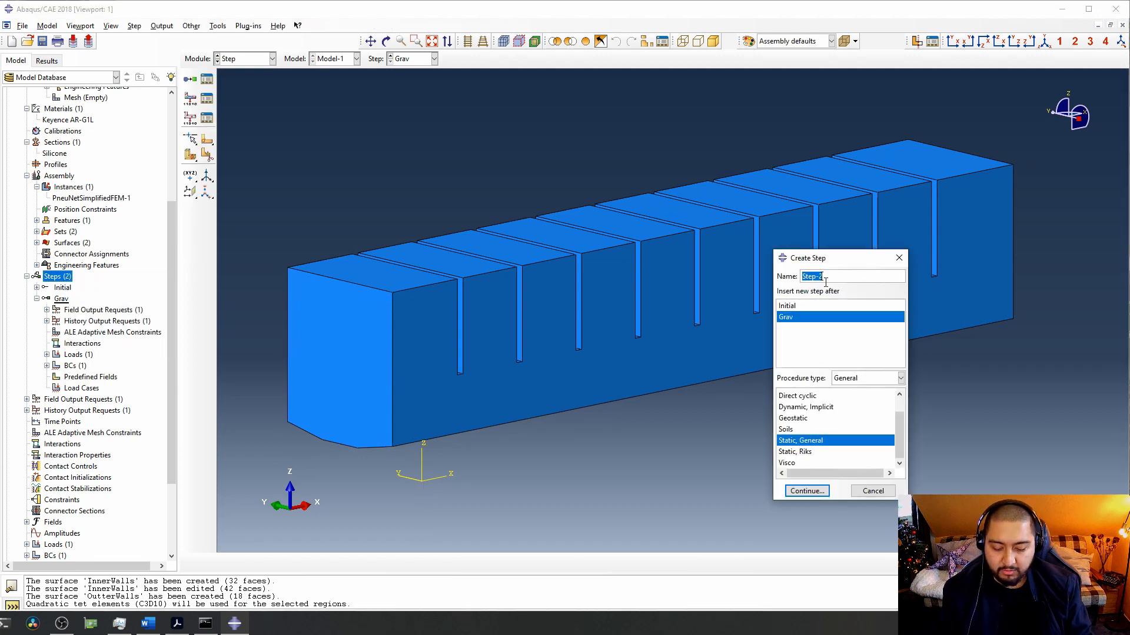
pyautogui.write('Press')
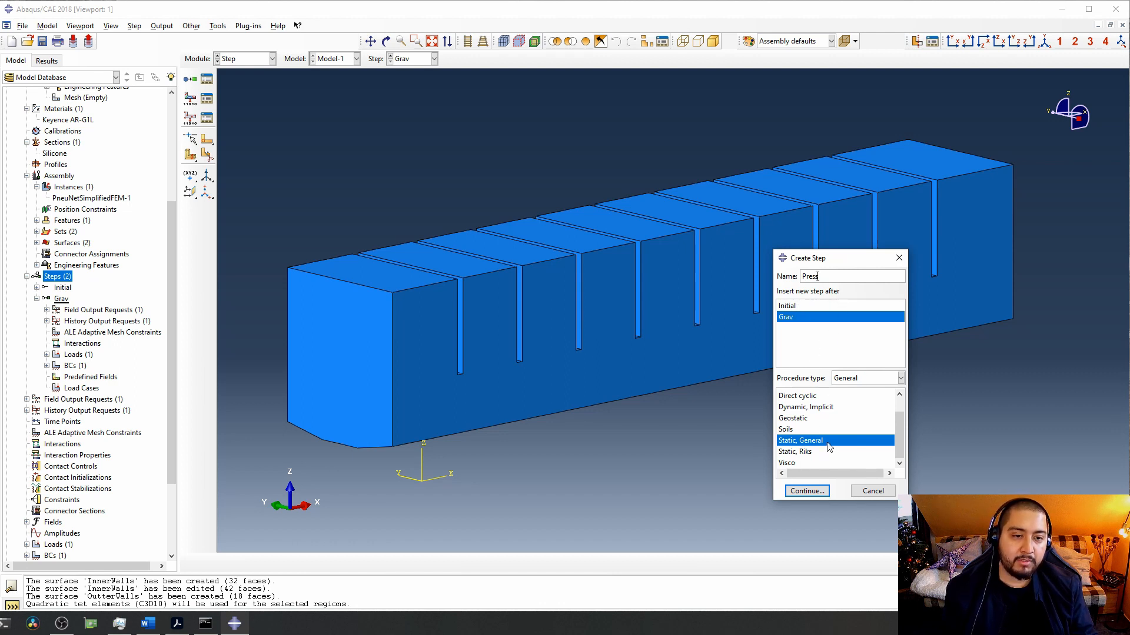
pyautogui.click(815, 491)
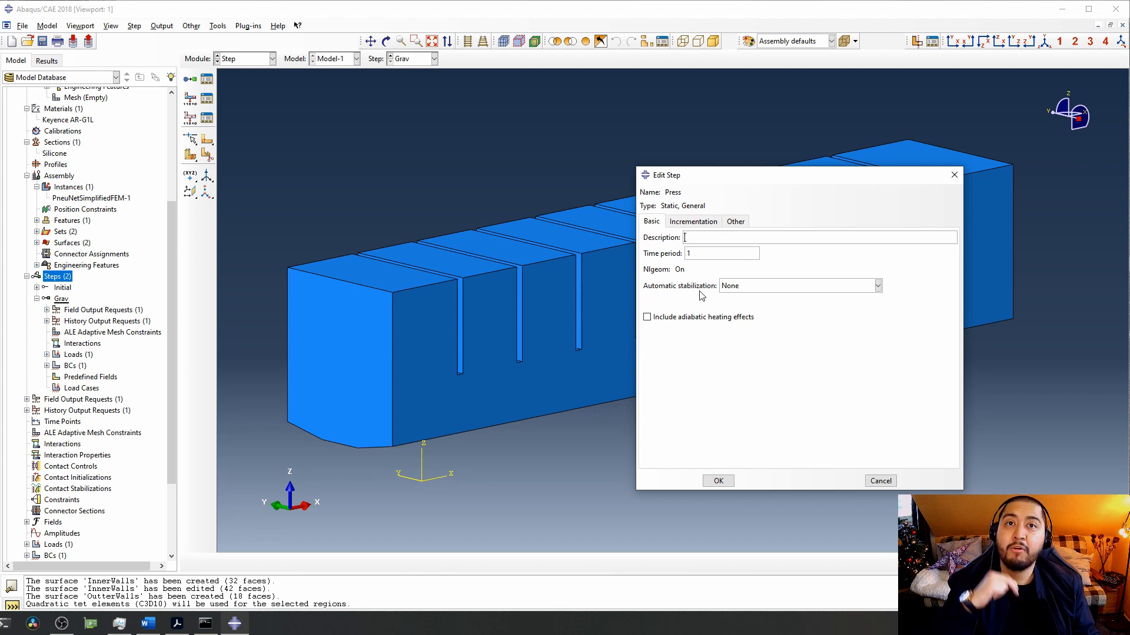
# Set the Press step's initial increment size to 0.001.
pyautogui.click(702, 223)
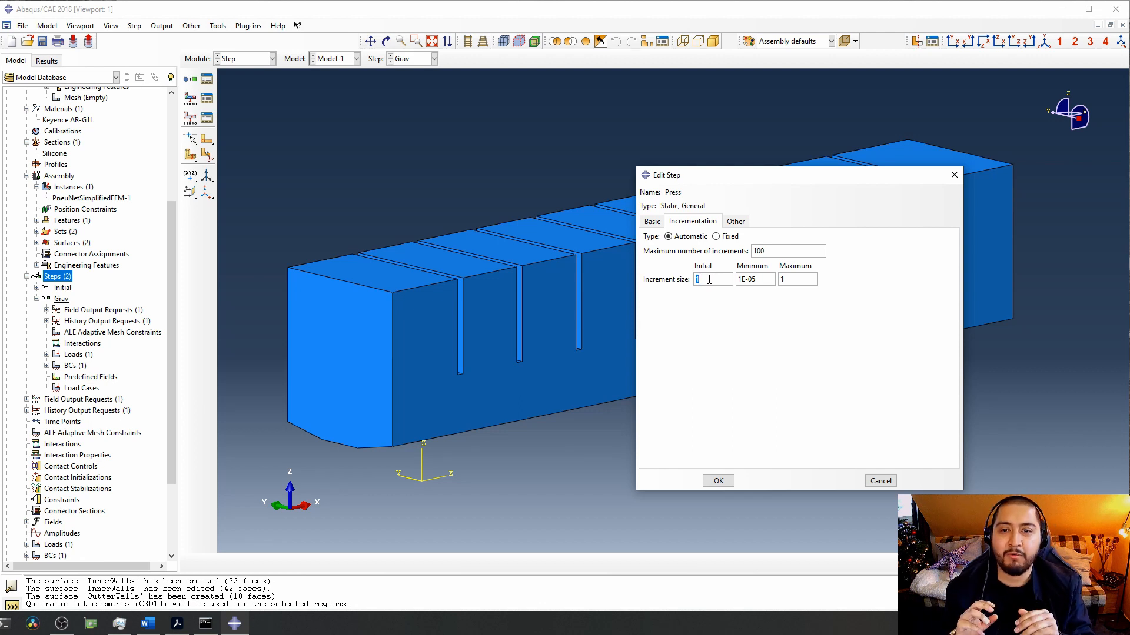
pyautogui.write('0')
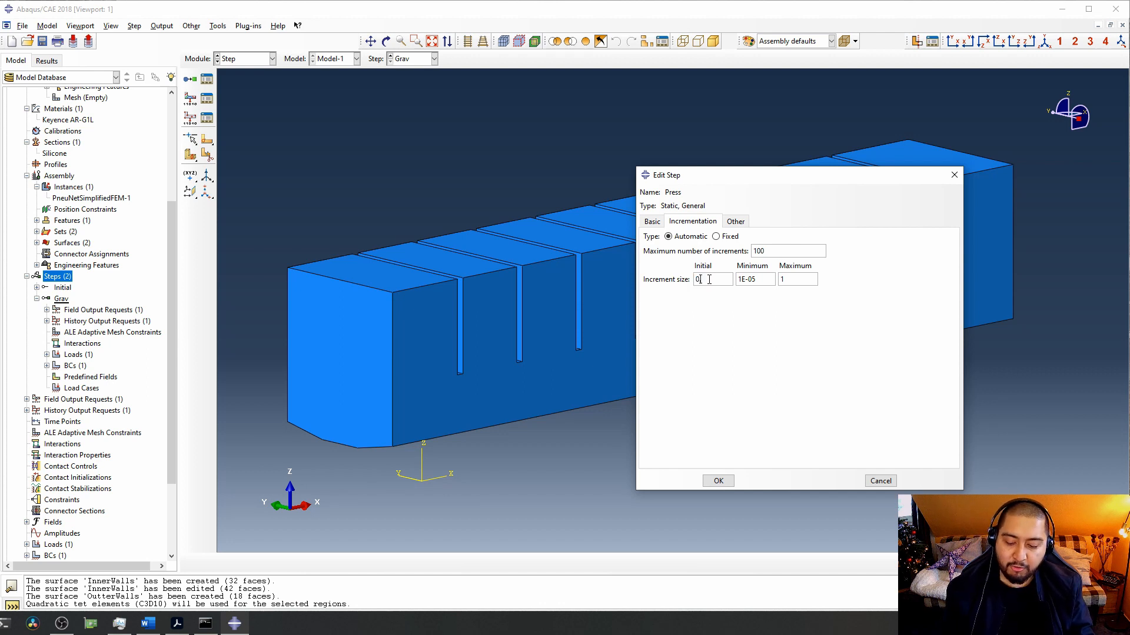
pyautogui.write('.001')
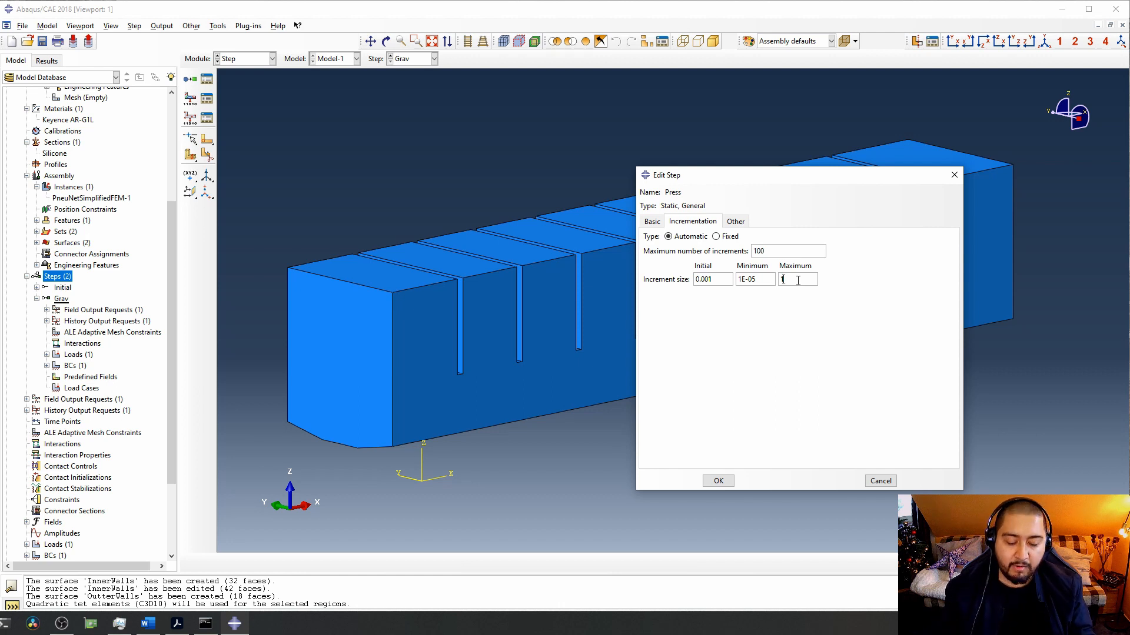
# Try a maximum increment size of 0.001 for the Press step and restore it to 1.
pyautogui.press('BackSpace')
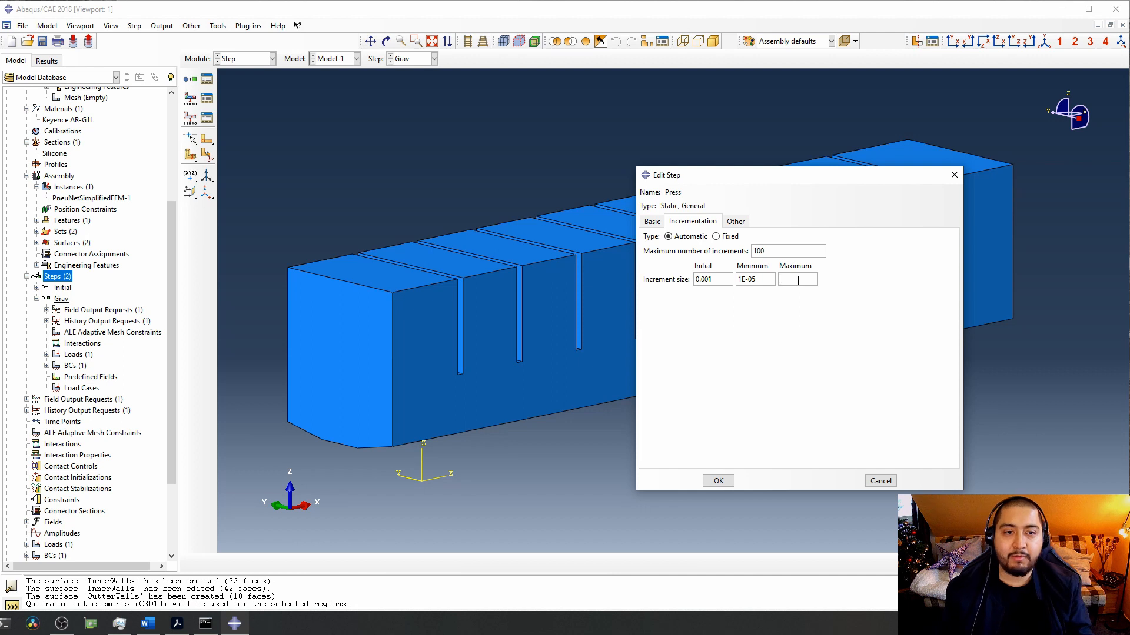
pyautogui.write('0.0')
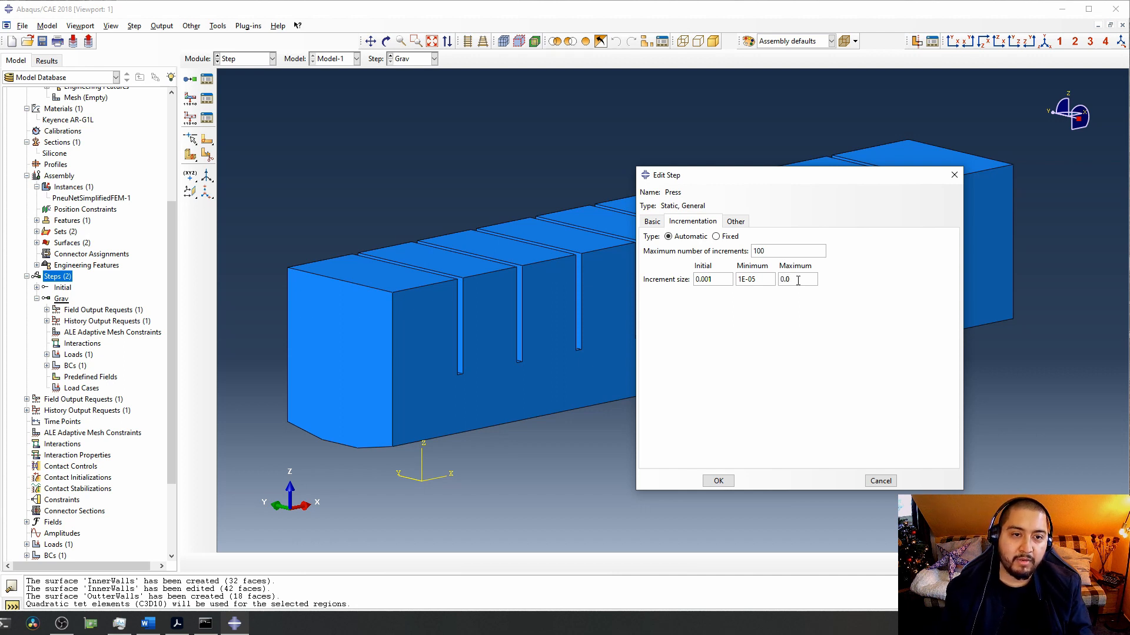
pyautogui.write('01')
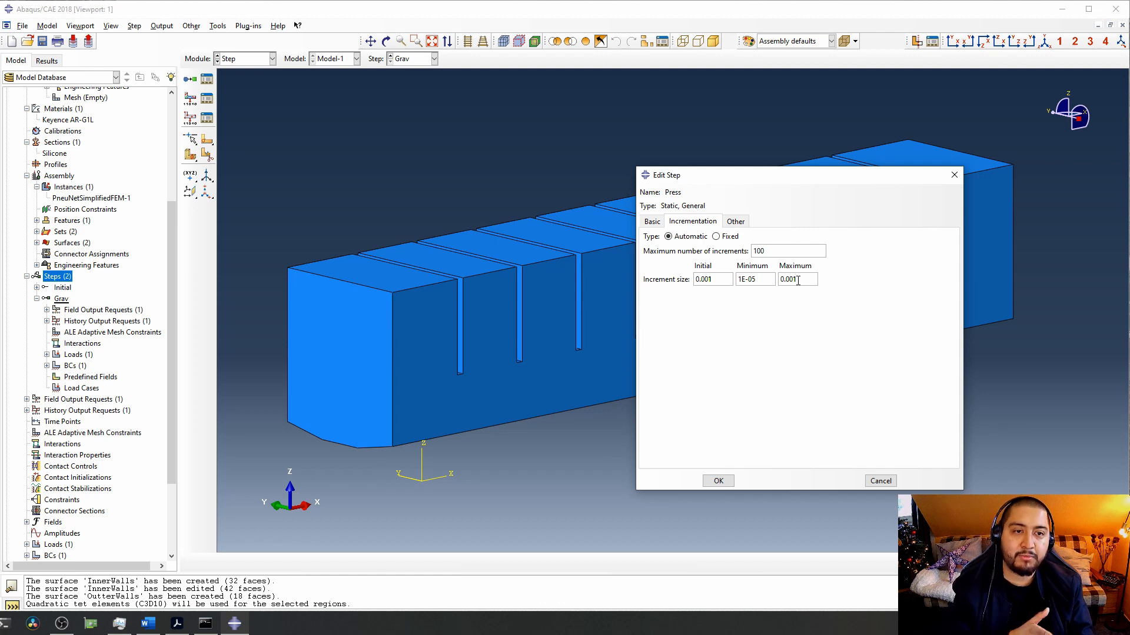
pyautogui.press('BackSpace')
pyautogui.press('BackSpace')
pyautogui.press('BackSpace')
pyautogui.press('BackSpace')
pyautogui.press('BackSpace')
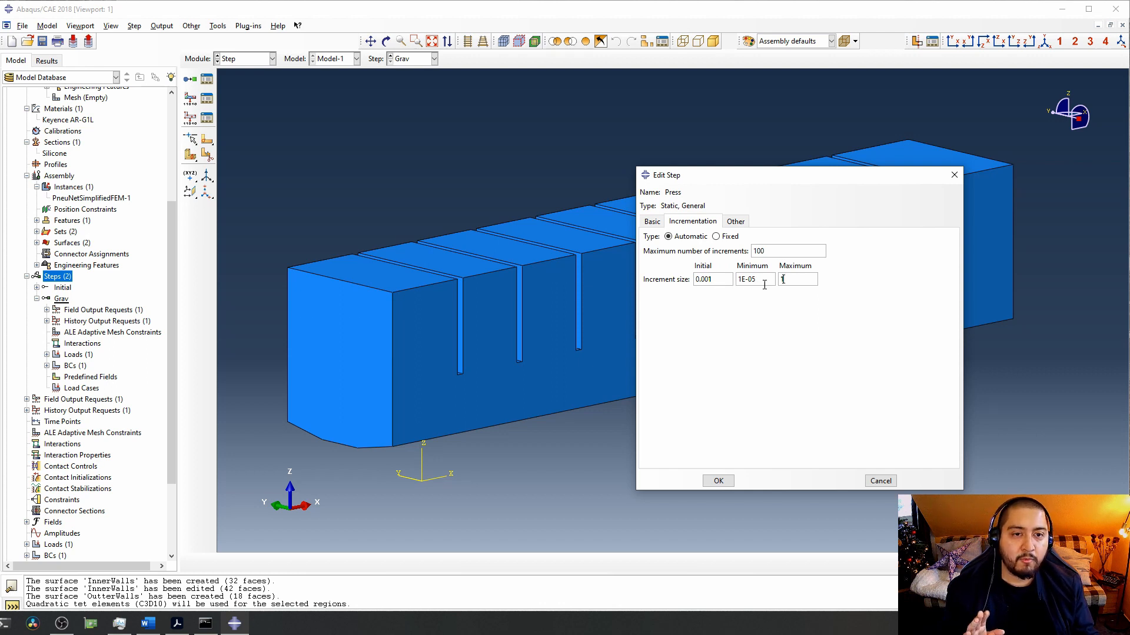
# Accept the Press step settings and expand its loads and boundary conditions to check GravForces and FixedEnd.
pyautogui.click(719, 482)
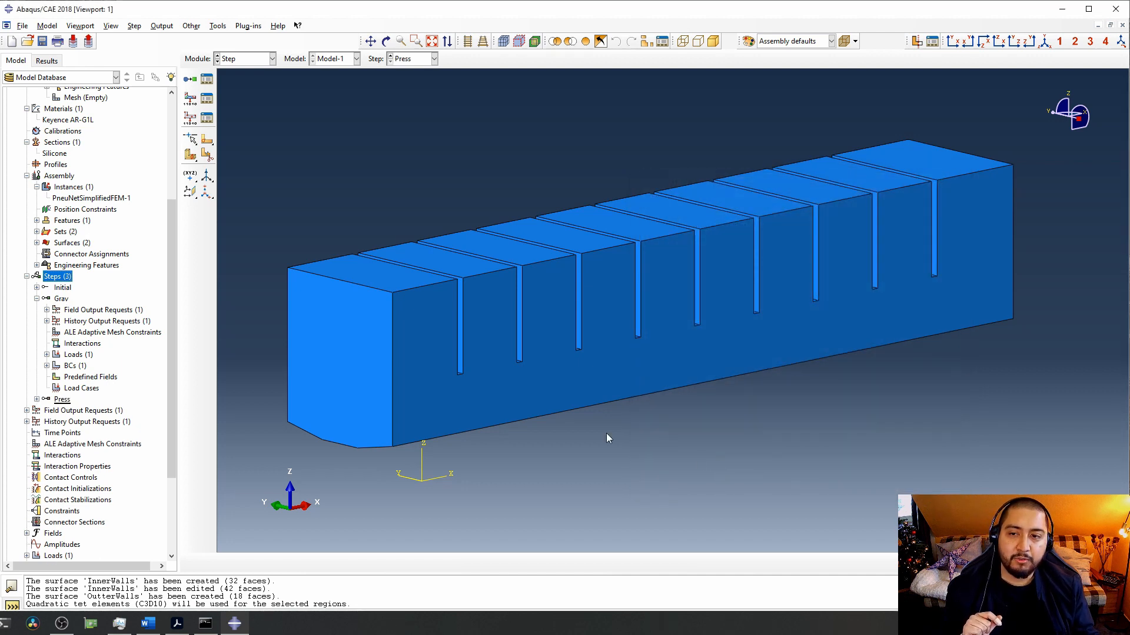
pyautogui.click(36, 400)
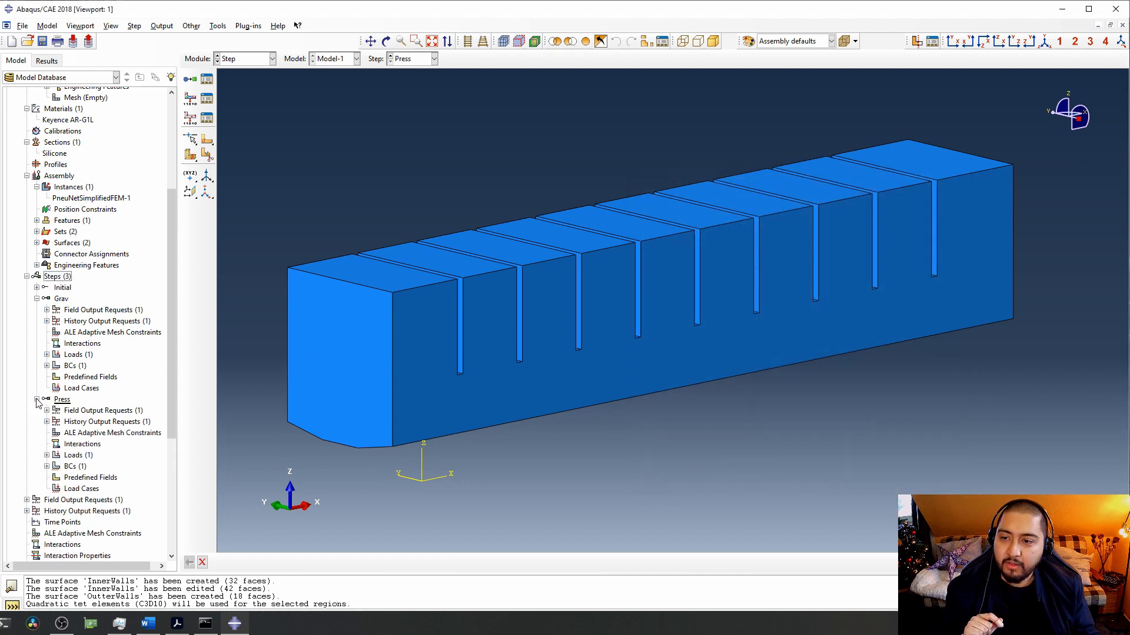
pyautogui.scroll(-3, 77, 391)
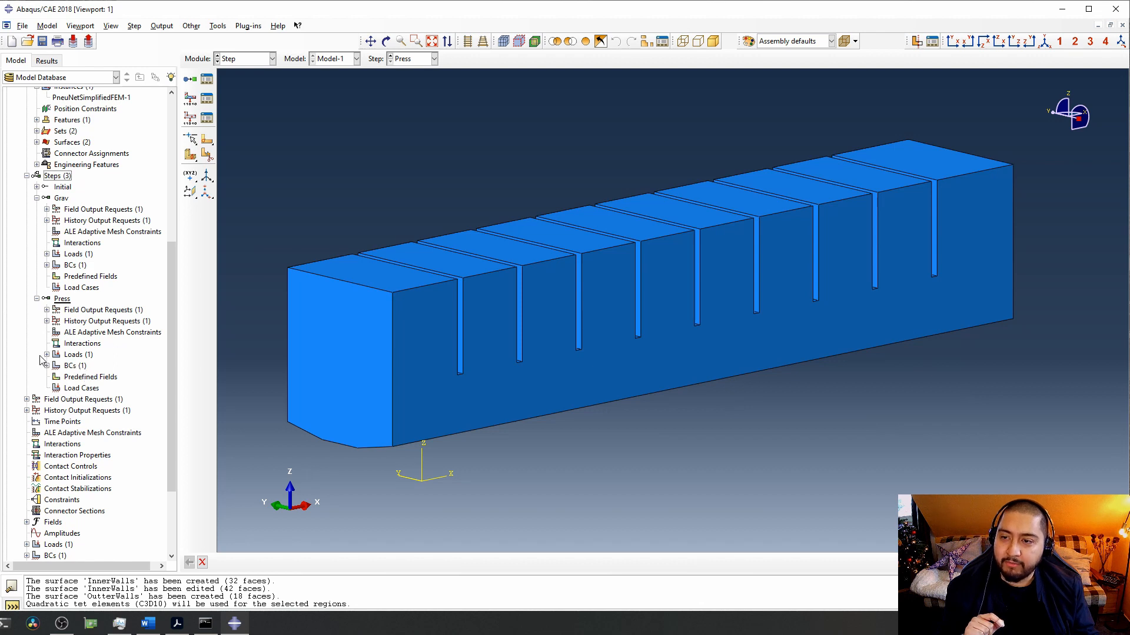
pyautogui.click(46, 355)
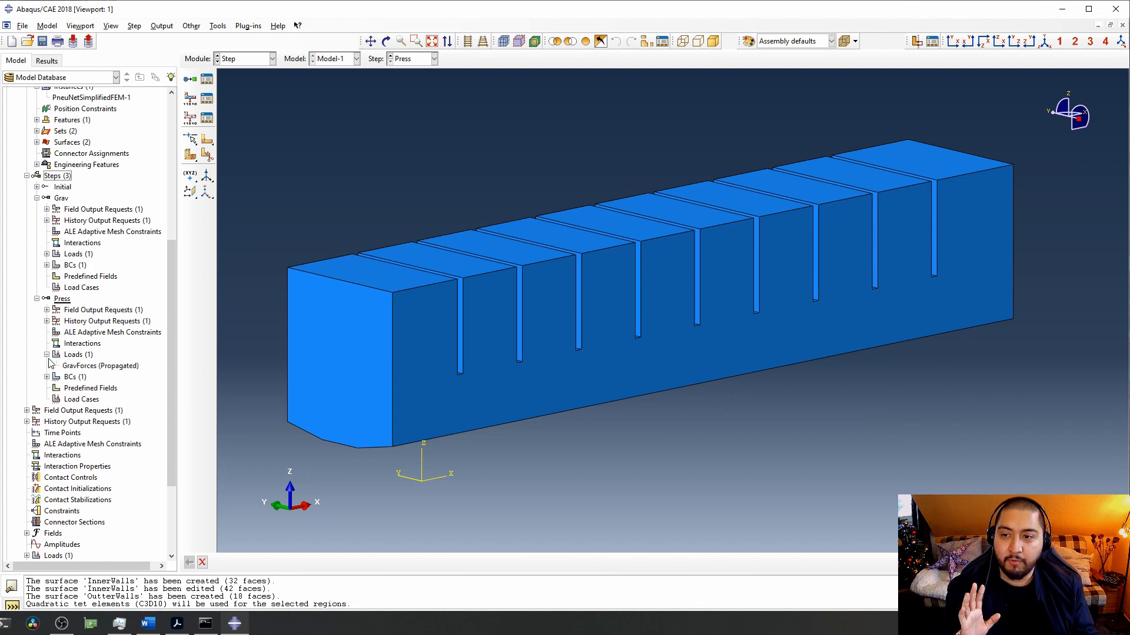
pyautogui.click(47, 378)
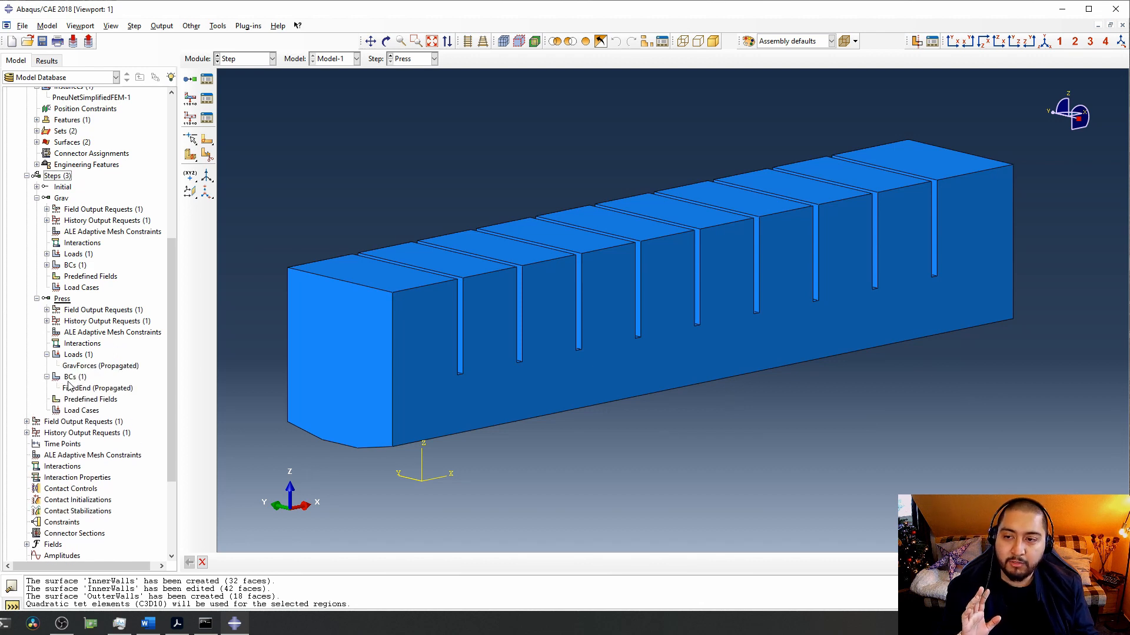
pyautogui.click(80, 388)
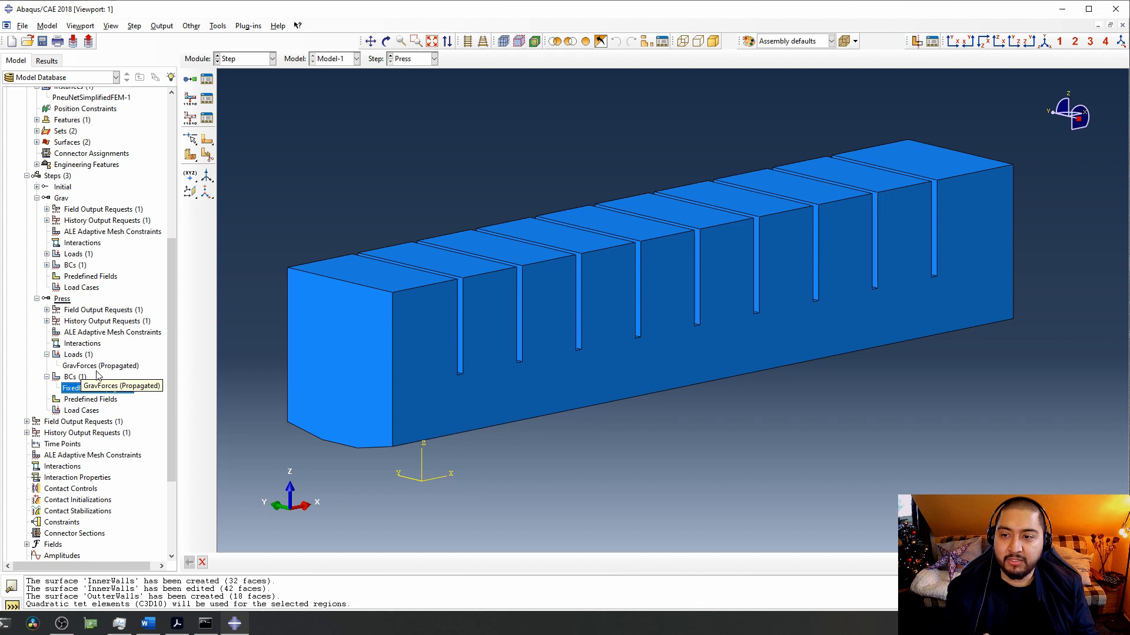
pyautogui.click(78, 356)
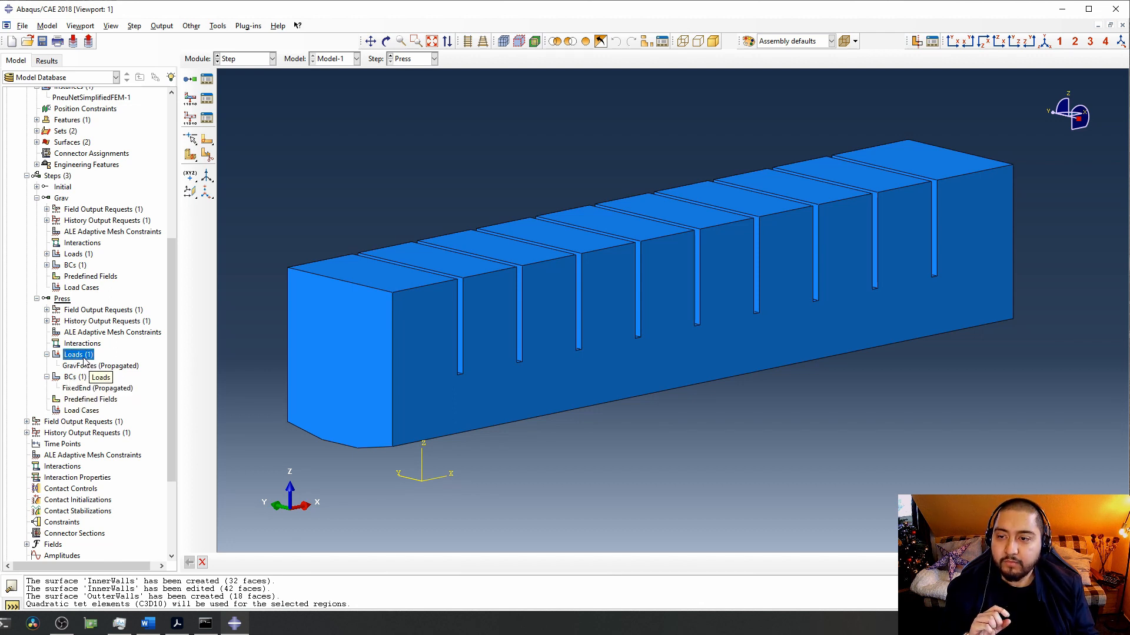
pyautogui.click(86, 366)
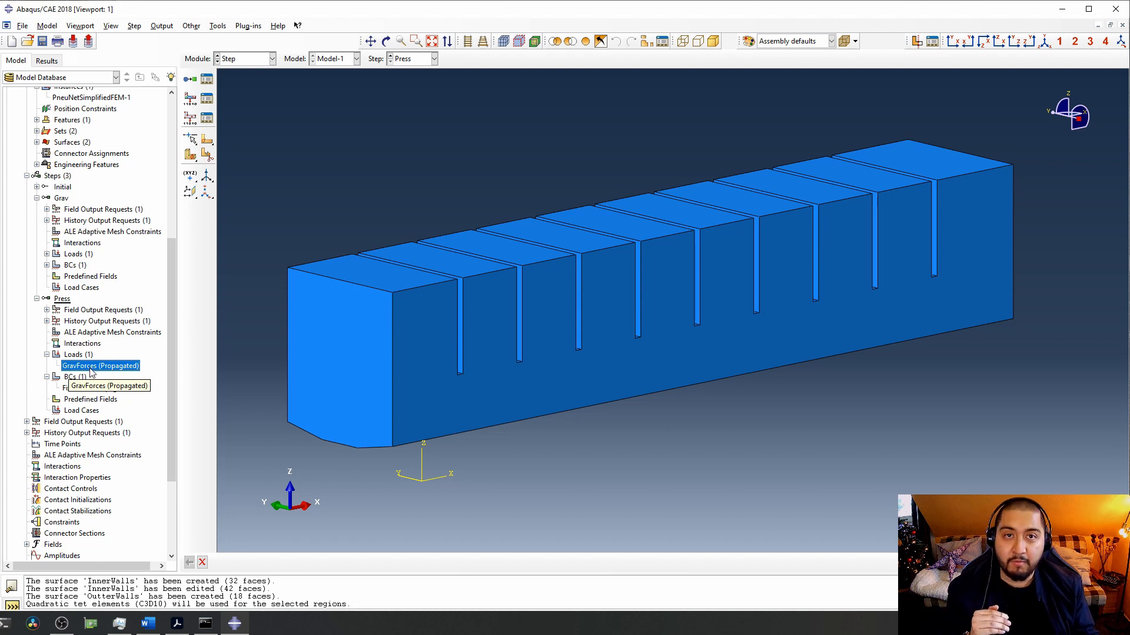
# Create a mechanical Pressure load named AirPress in the Press step.
pyautogui.click(79, 356)
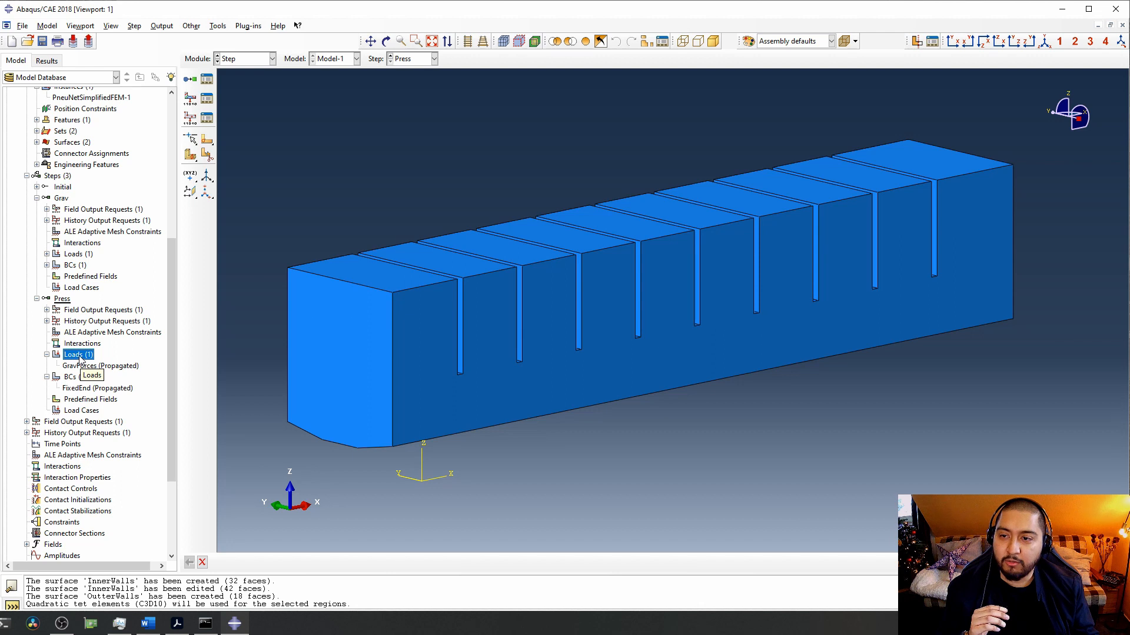
pyautogui.doubleClick(80, 356)
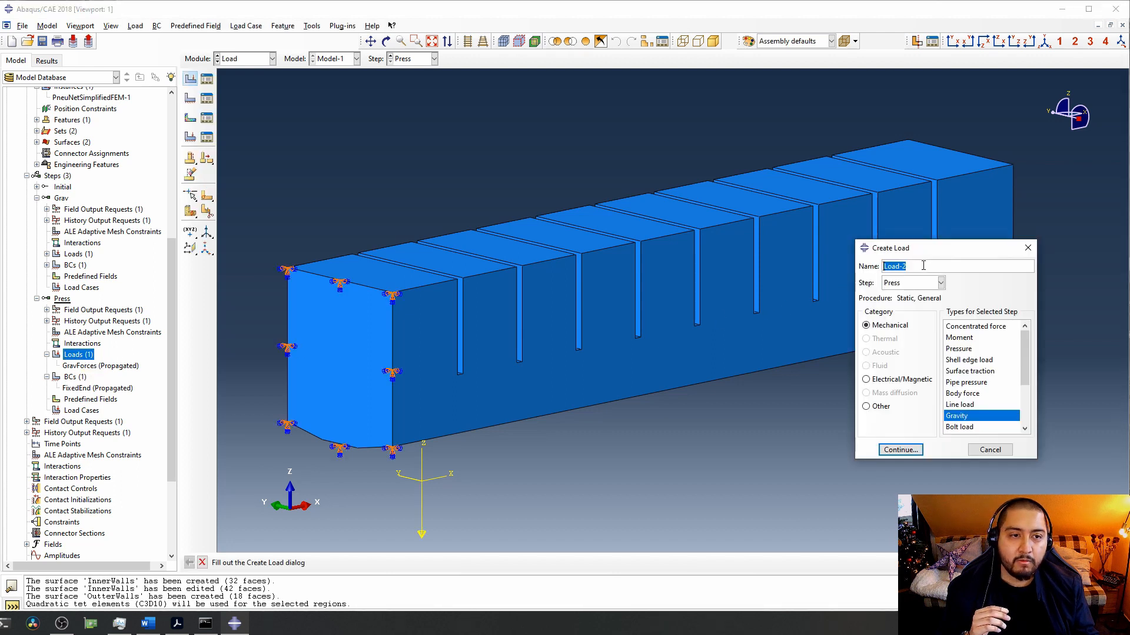
pyautogui.write('AirP')
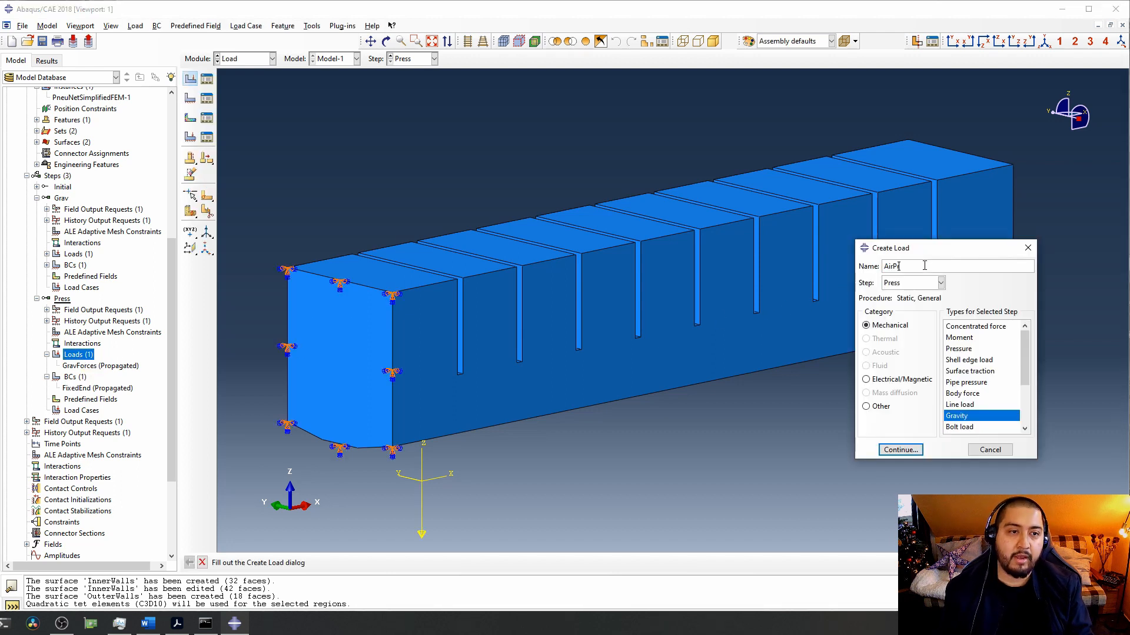
pyautogui.write('ress')
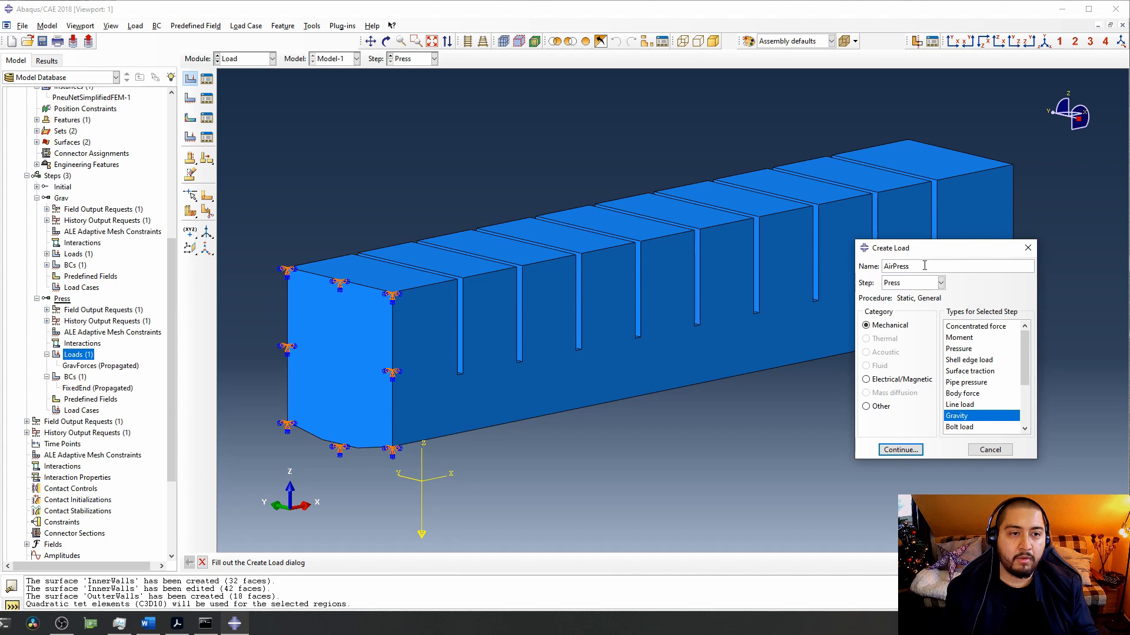
pyautogui.click(986, 349)
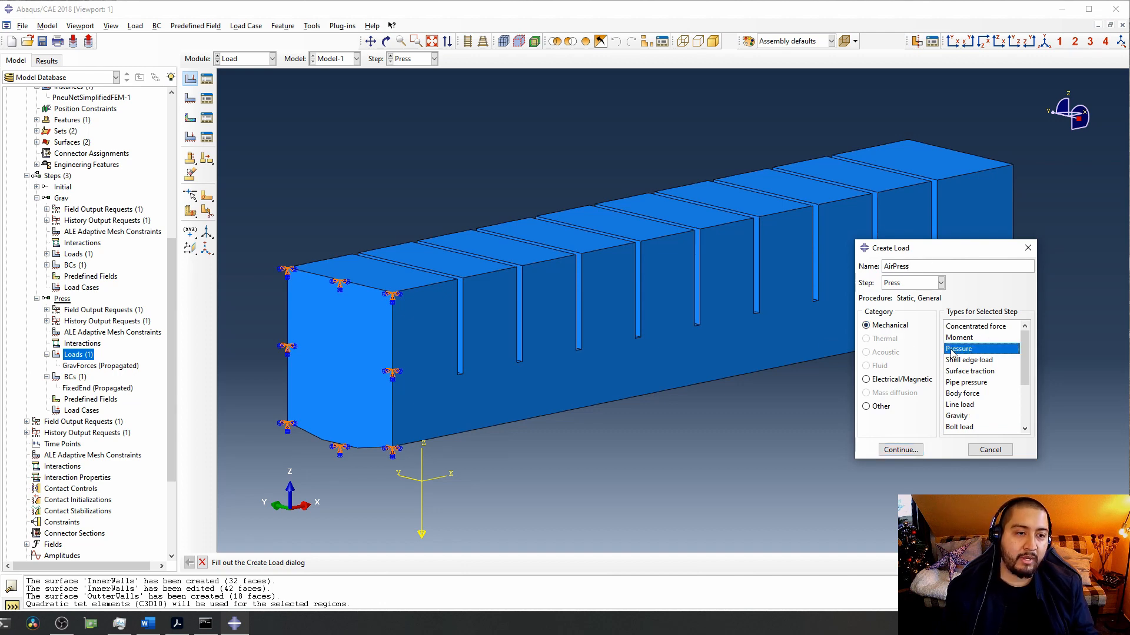
pyautogui.click(900, 449)
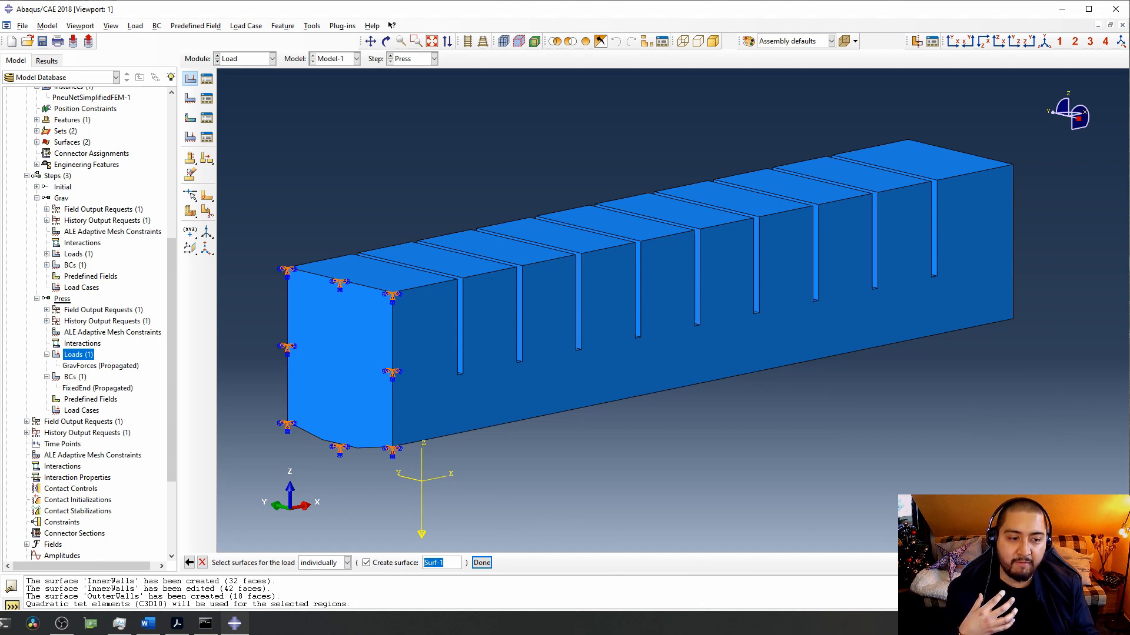
# Apply the AirPress load to the InnerWalls surface with uniform distribution and magnitude 0.03, and reopen it to check its settings.
pyautogui.click(1099, 563)
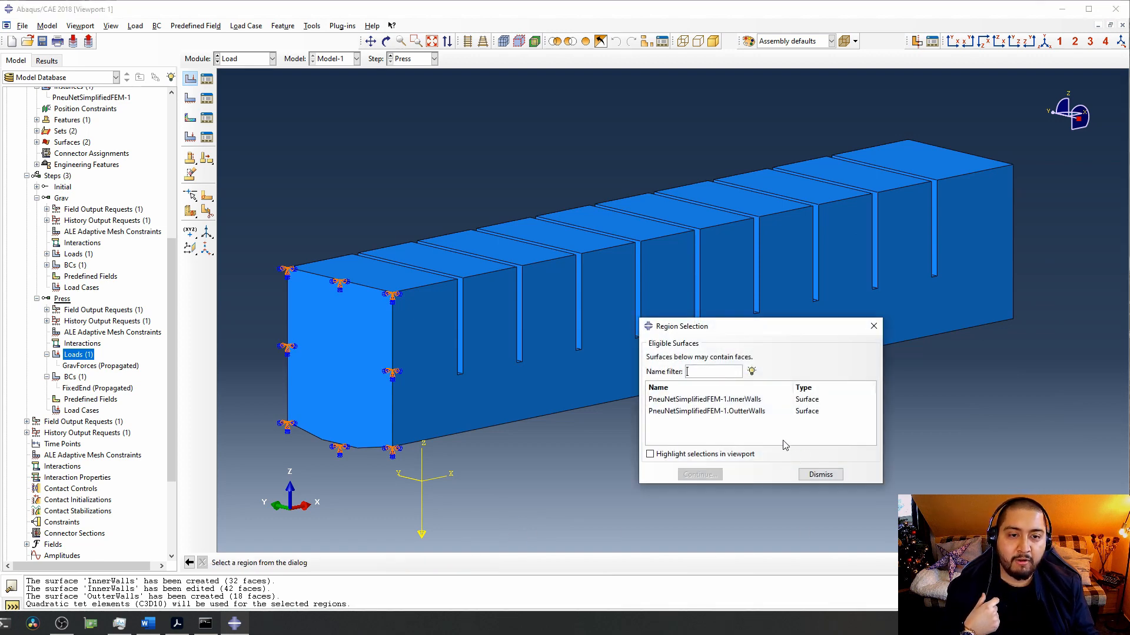
pyautogui.click(711, 400)
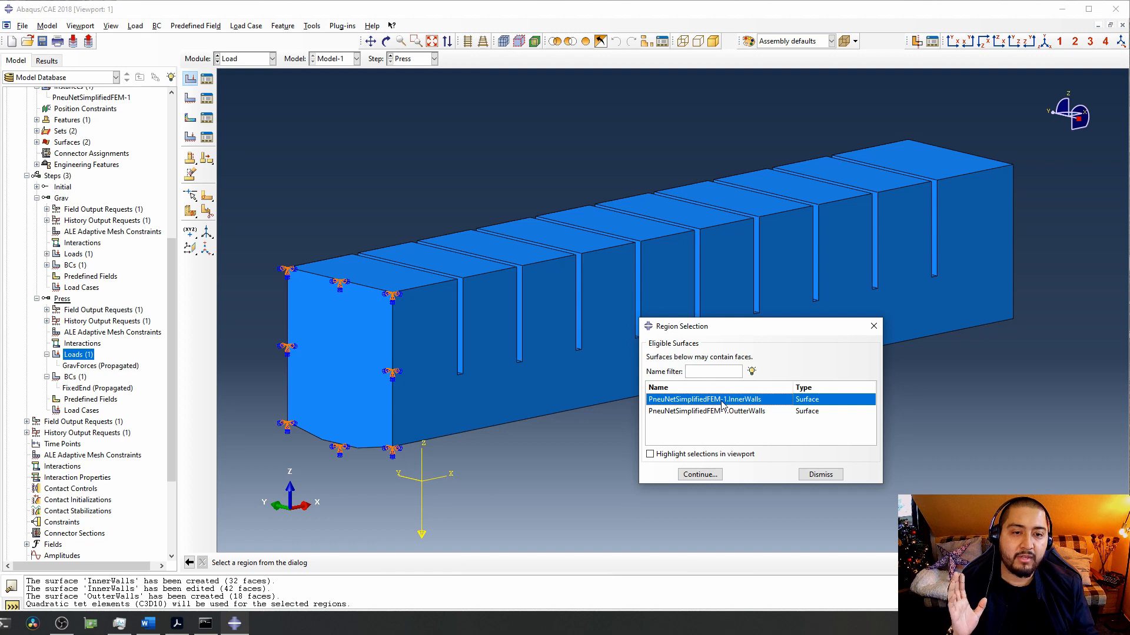
pyautogui.click(716, 475)
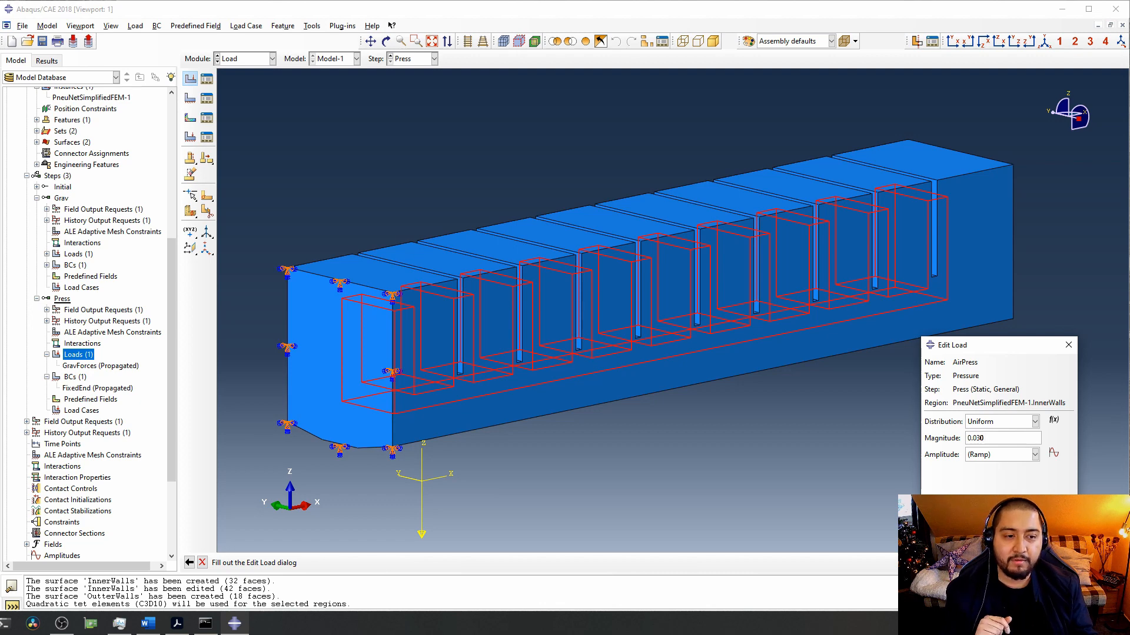
pyautogui.click(960, 513)
pyautogui.doubleClick(109, 366)
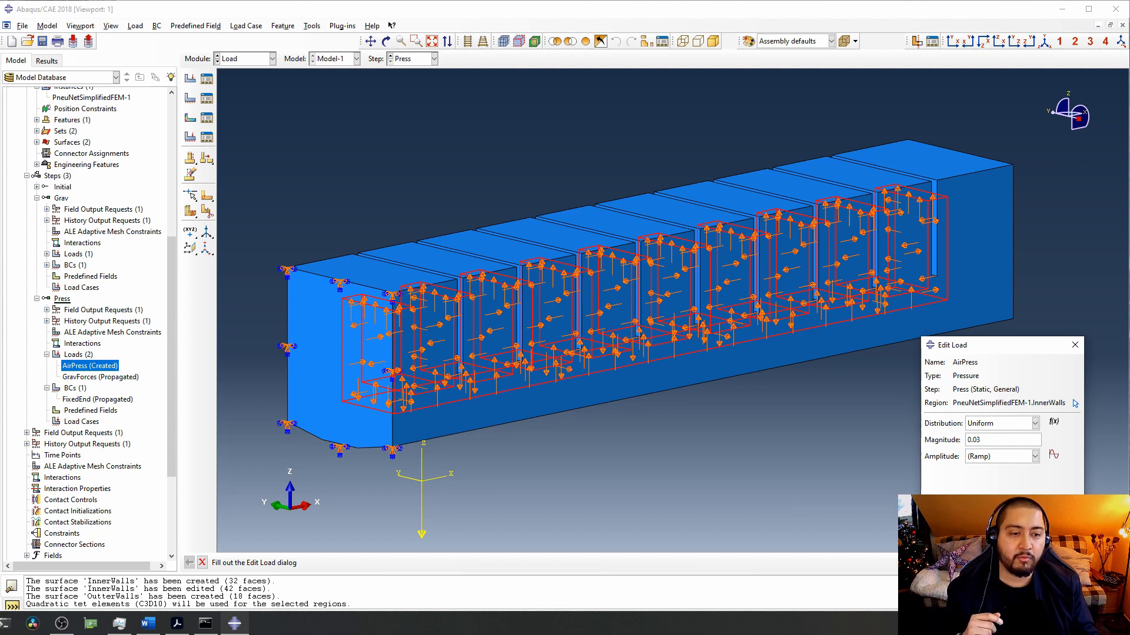
pyautogui.press('Escape')
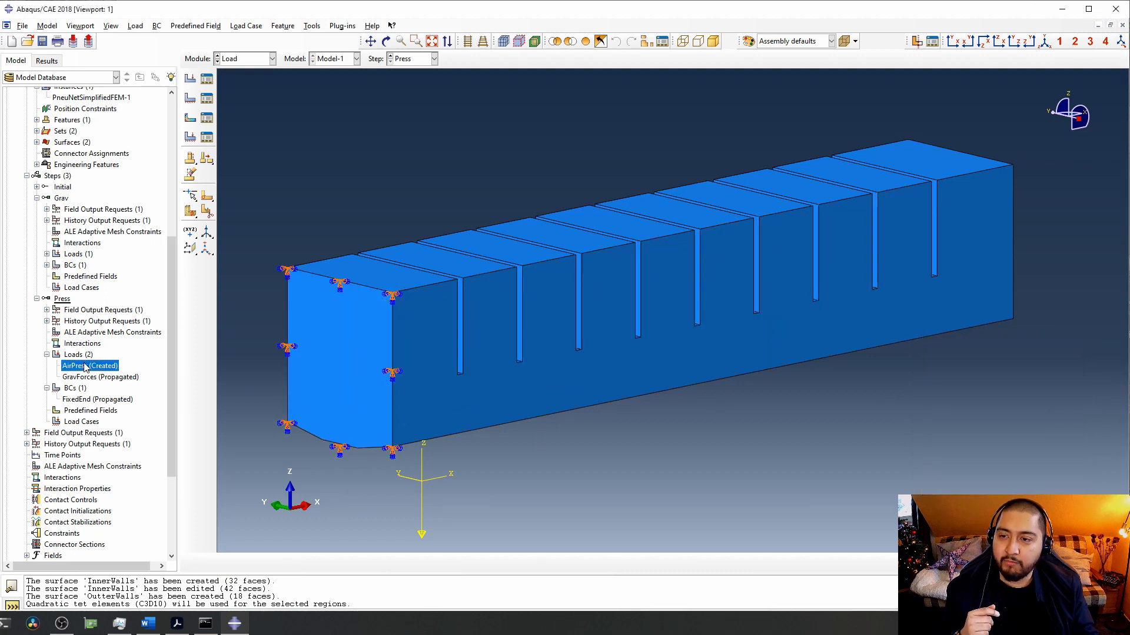
# Examine the model tree and the narrow gaps between the actuator's neighbouring chambers from several angles.
pyautogui.scroll(-2, 91, 369)
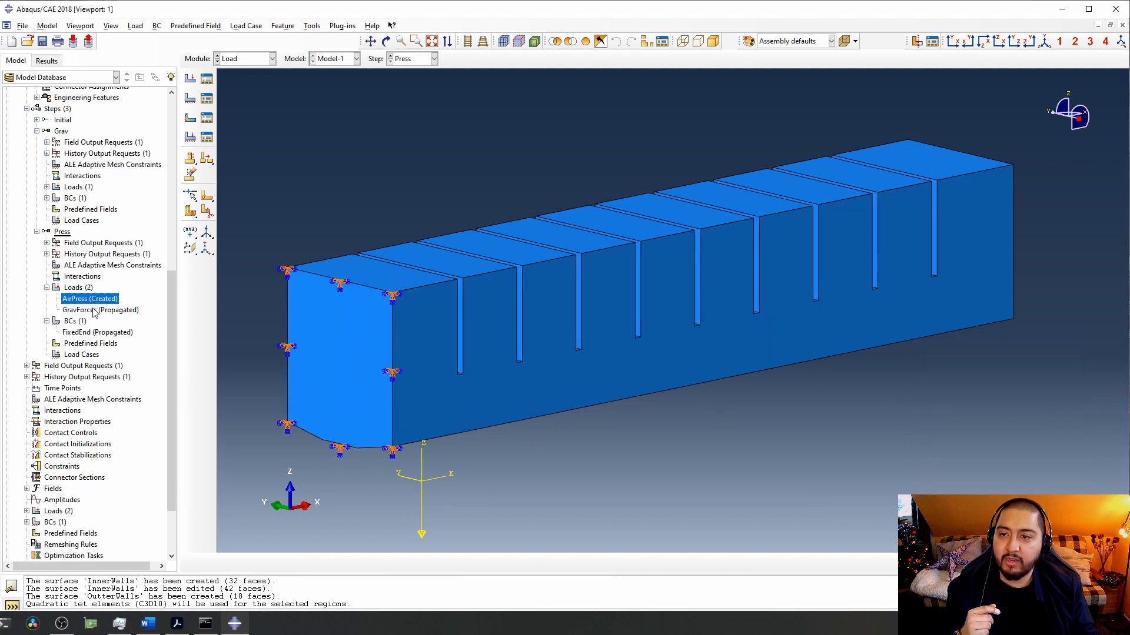
pyautogui.scroll(-1, 92, 314)
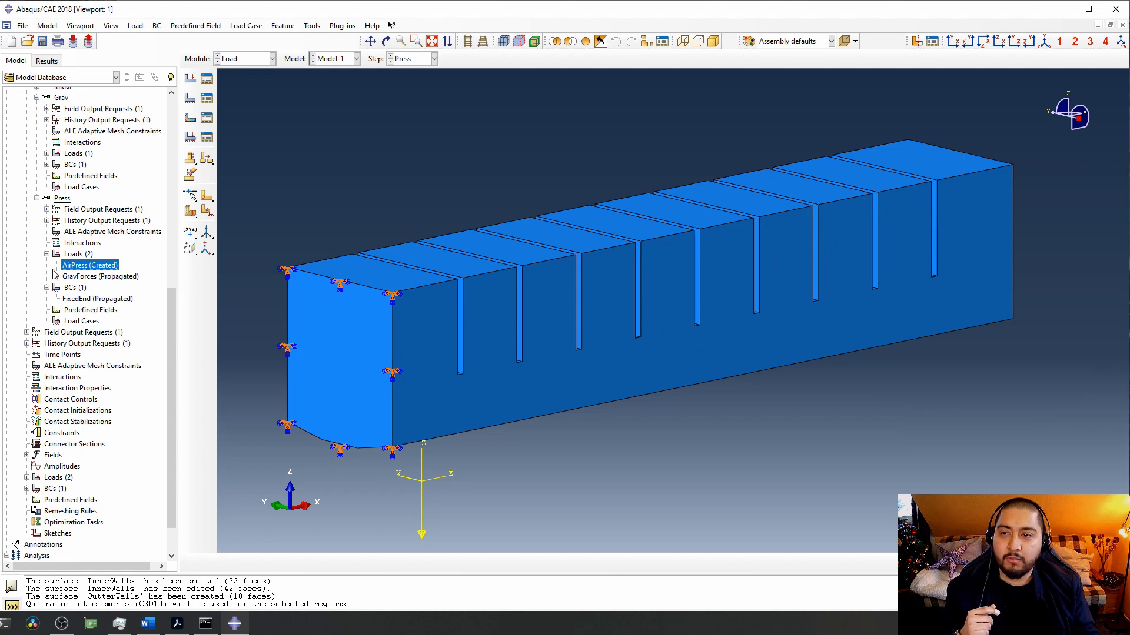
pyautogui.scroll(2, 53, 272)
pyautogui.scroll(-3, 53, 272)
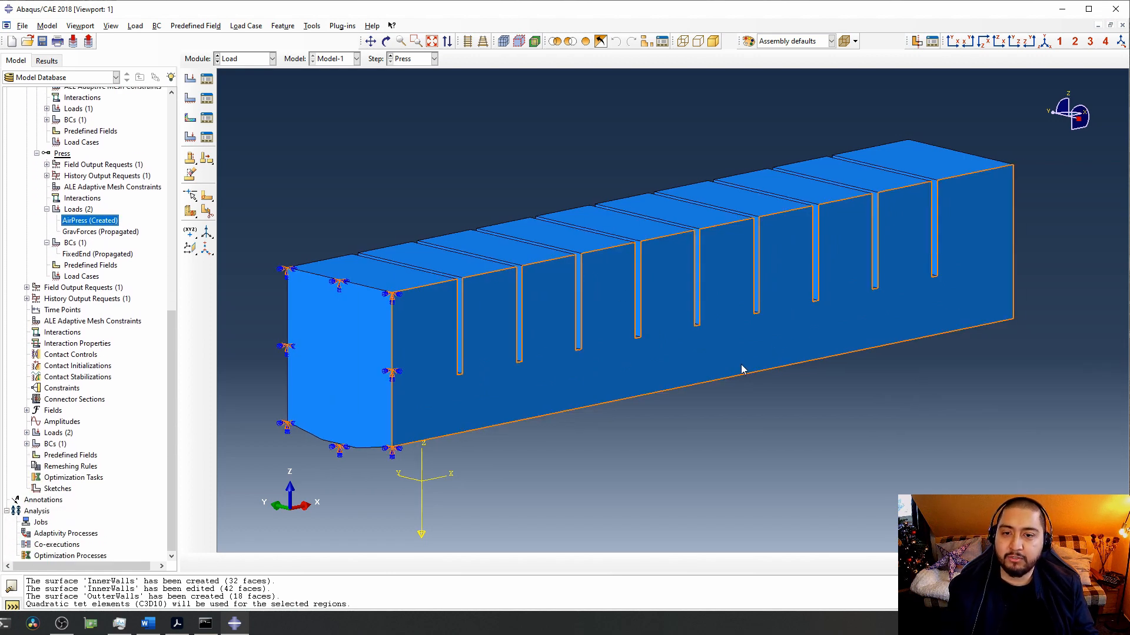
pyautogui.keyDown('ctrl'); pyautogui.keyDown('alt'); pyautogui.moveTo(741, 365); pyautogui.dragTo(741, 367); pyautogui.keyUp('alt'); pyautogui.keyUp('ctrl')
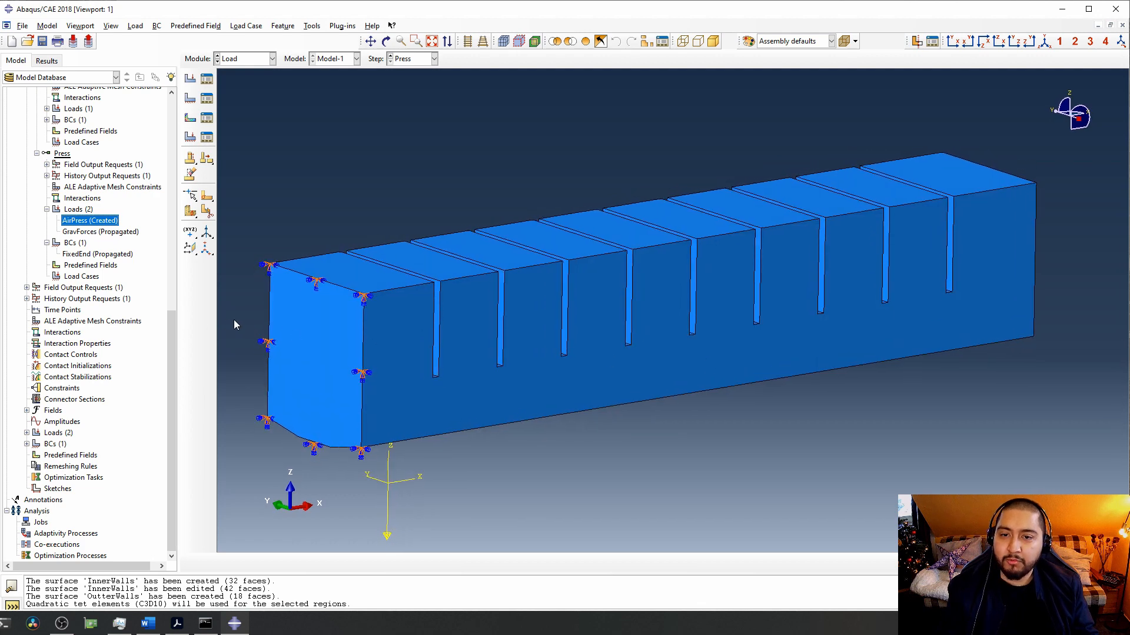
pyautogui.keyDown('ctrl'); pyautogui.keyDown('alt'); pyautogui.moveTo(366, 298); pyautogui.dragTo(306, 303); pyautogui.keyUp('alt'); pyautogui.keyUp('ctrl')
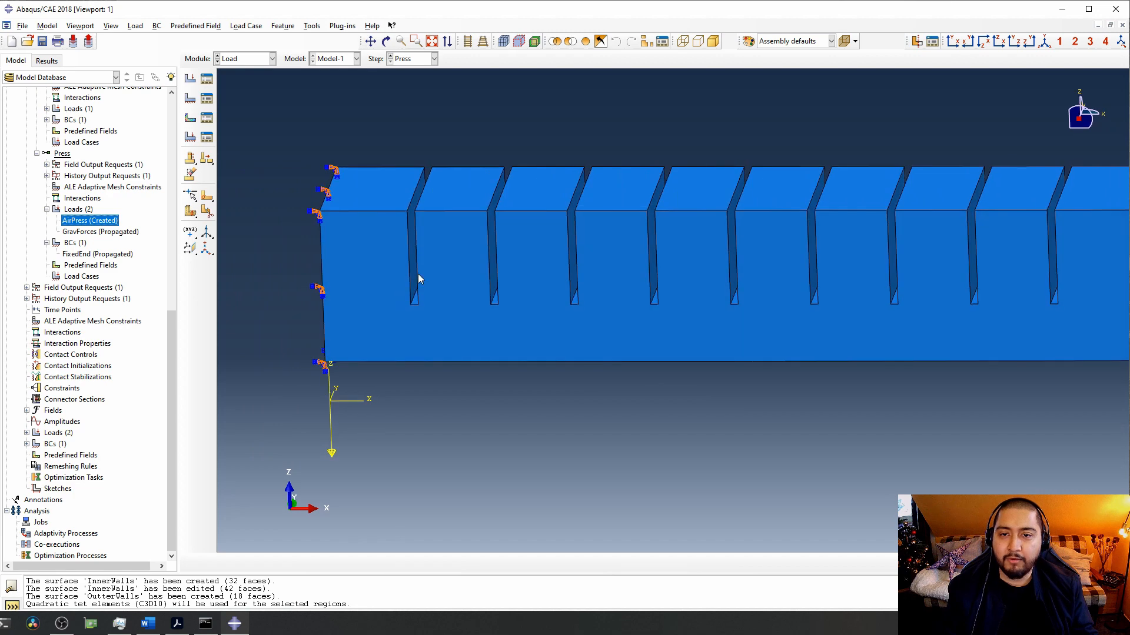
pyautogui.keyDown('ctrl'); pyautogui.keyDown('alt'); pyautogui.moveTo(414, 274); pyautogui.dragTo(493, 280); pyautogui.keyUp('alt'); pyautogui.keyUp('ctrl')
pyautogui.keyDown('ctrl'); pyautogui.keyDown('alt'); pyautogui.moveTo(493, 281); pyautogui.dragTo(765, 432, button='middle'); pyautogui.keyUp('alt'); pyautogui.keyUp('ctrl')
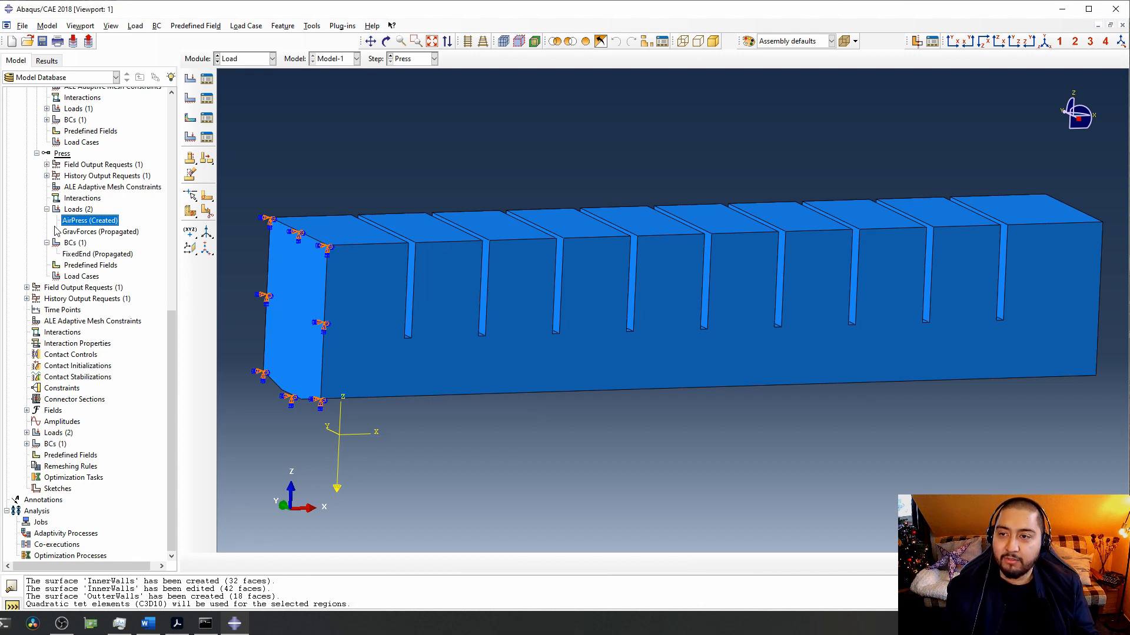
# Create a Contact interaction property named WallsContact.
pyautogui.doubleClick(68, 333)
pyautogui.click(71, 344)
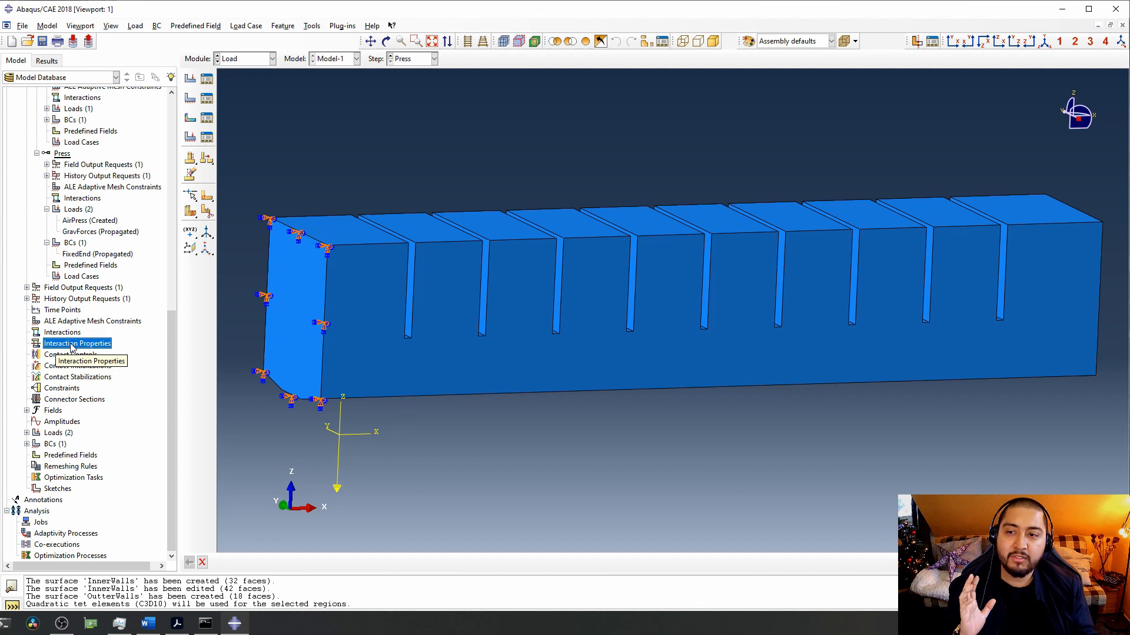
pyautogui.doubleClick(74, 346)
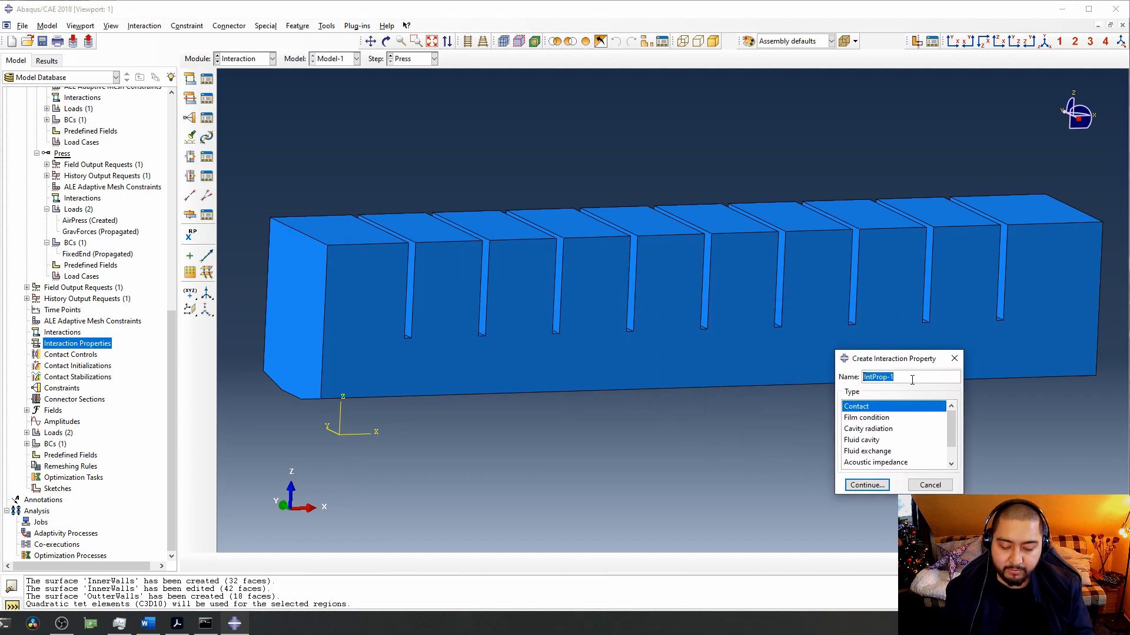
pyautogui.write('WallsContact')
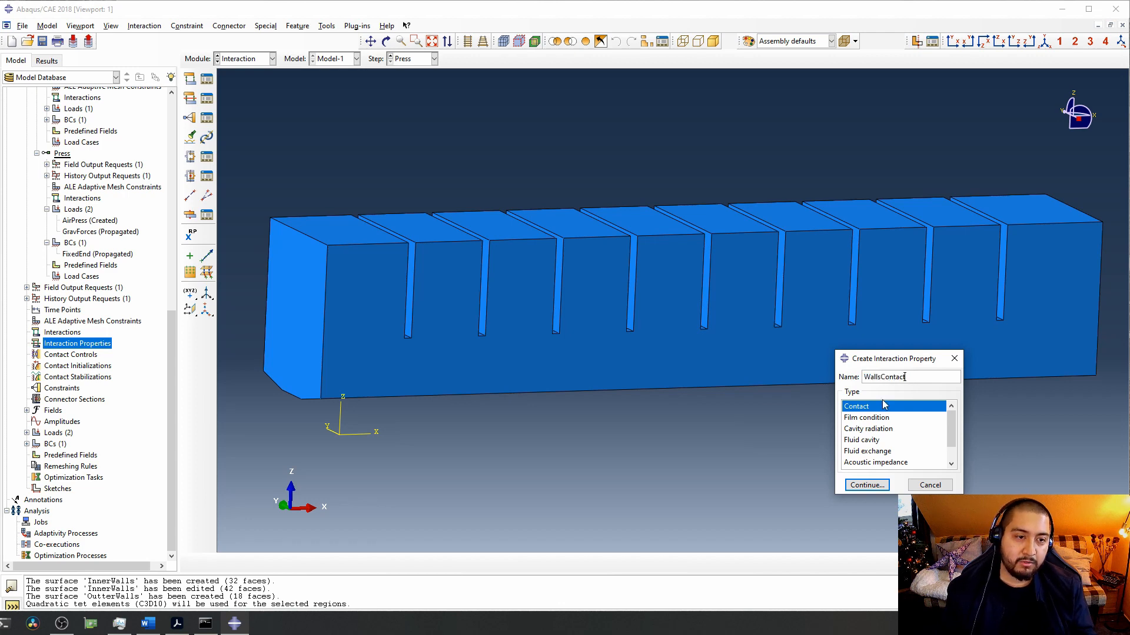
pyautogui.click(865, 485)
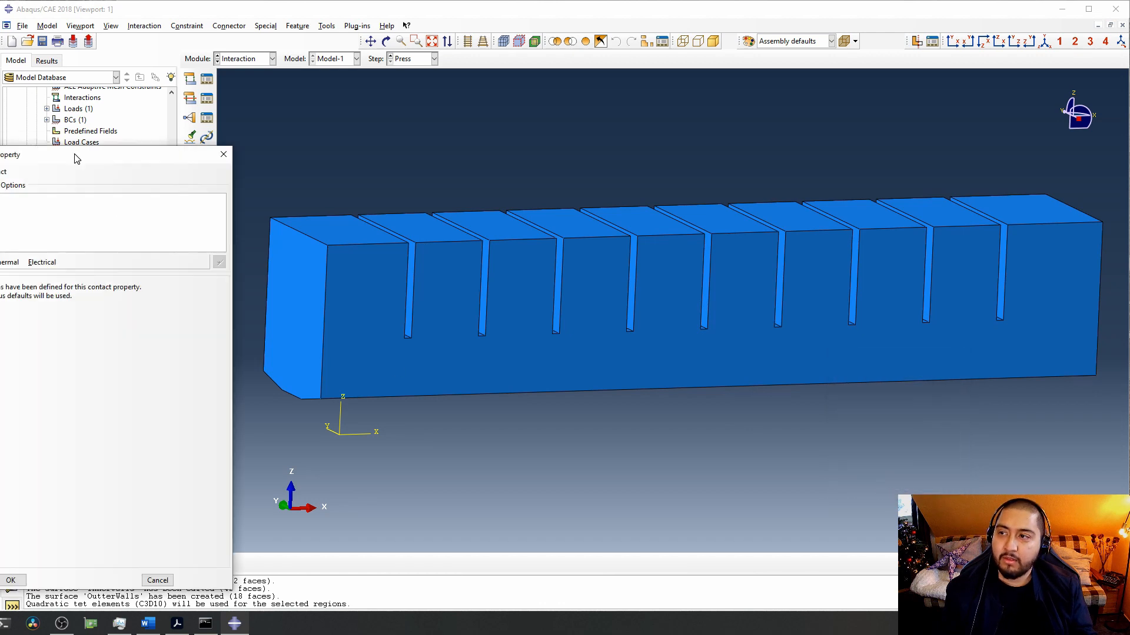
# Add mechanical Tangential Behavior with the Frictionless formulation to the WallsContact property and accept it.
pyautogui.click(765, 240)
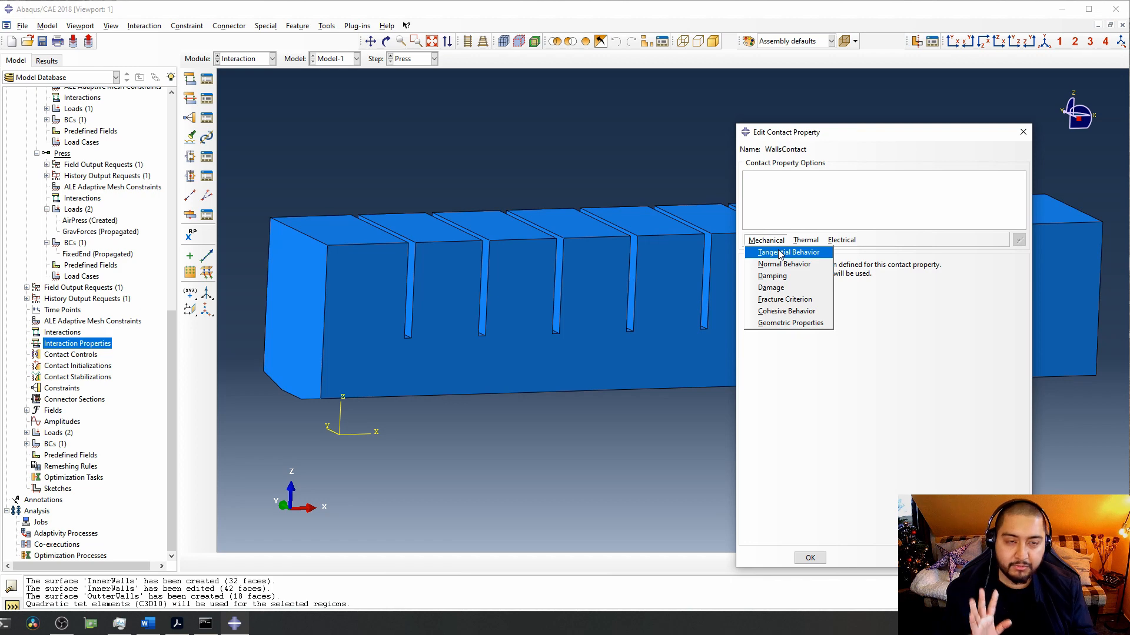
pyautogui.click(780, 253)
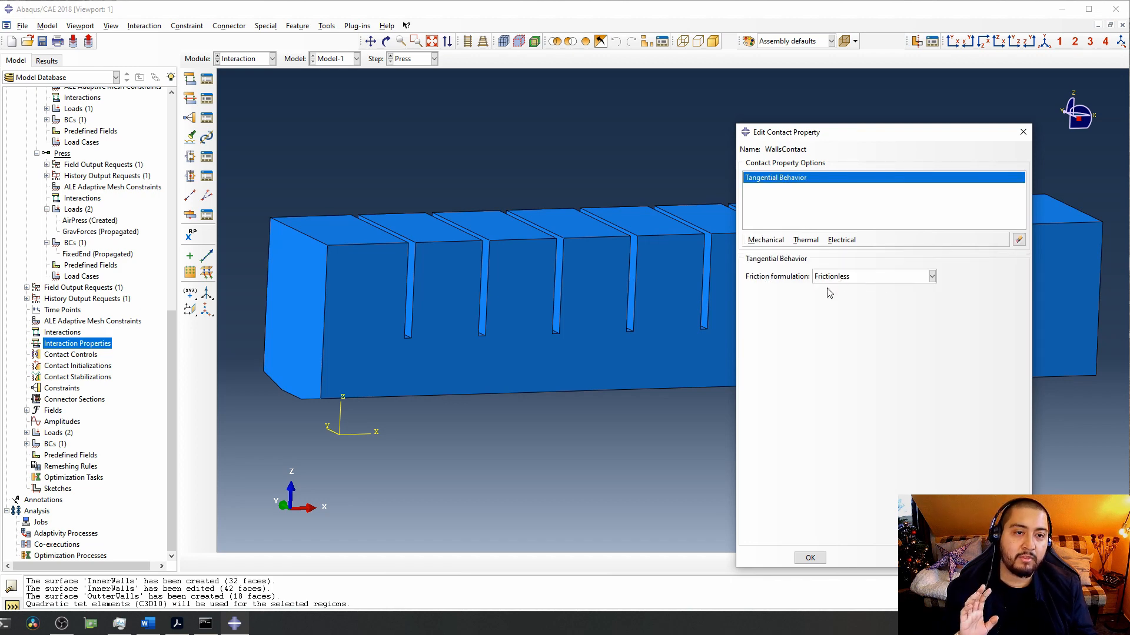
pyautogui.click(847, 280)
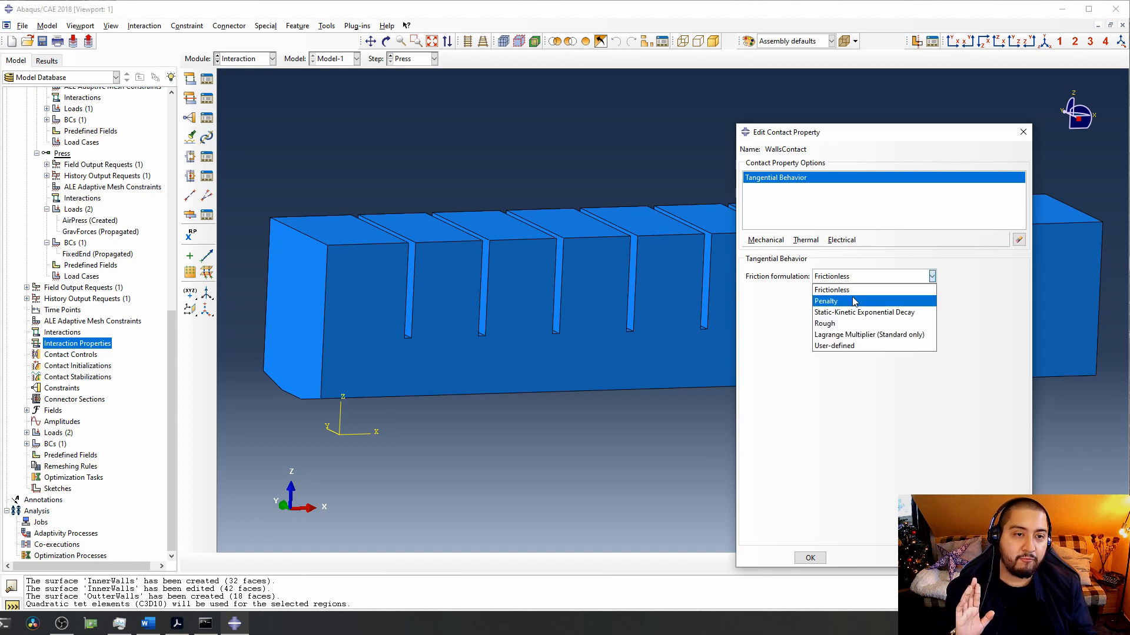
pyautogui.click(790, 315)
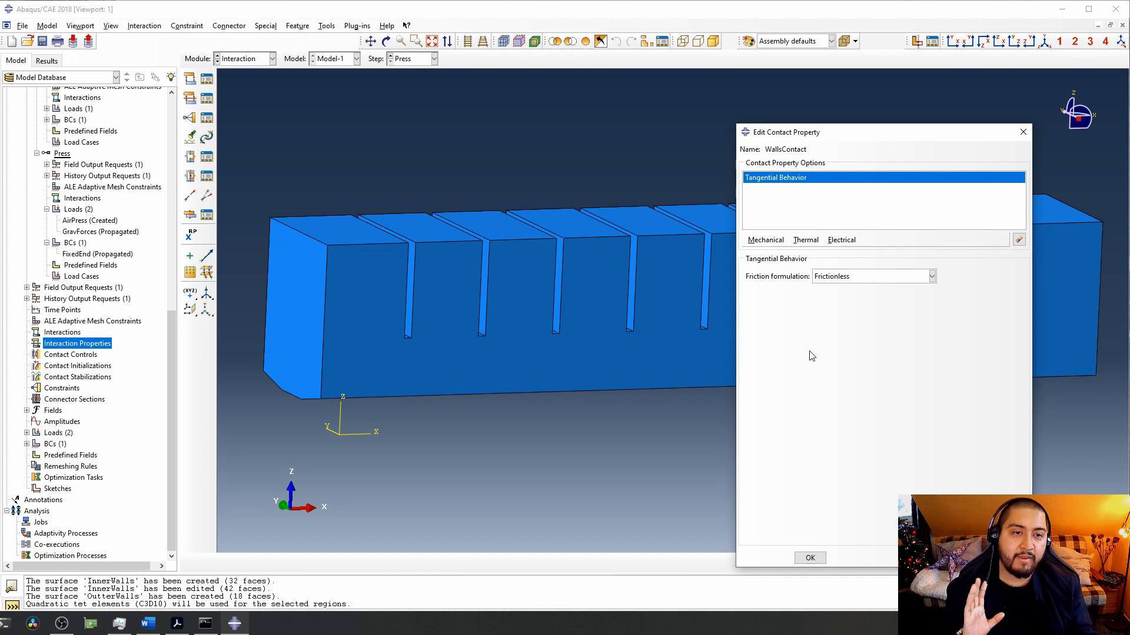
pyautogui.click(810, 558)
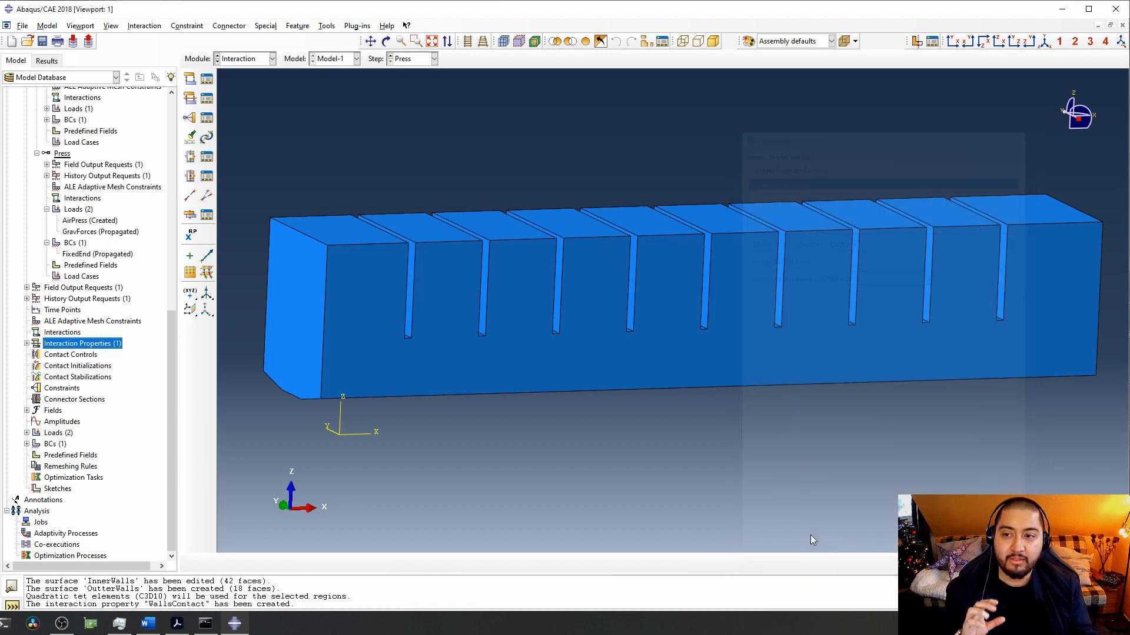
# Create a Self-contact (Standard) interaction named OuterWallsContact in the Press step.
pyautogui.doubleClick(64, 333)
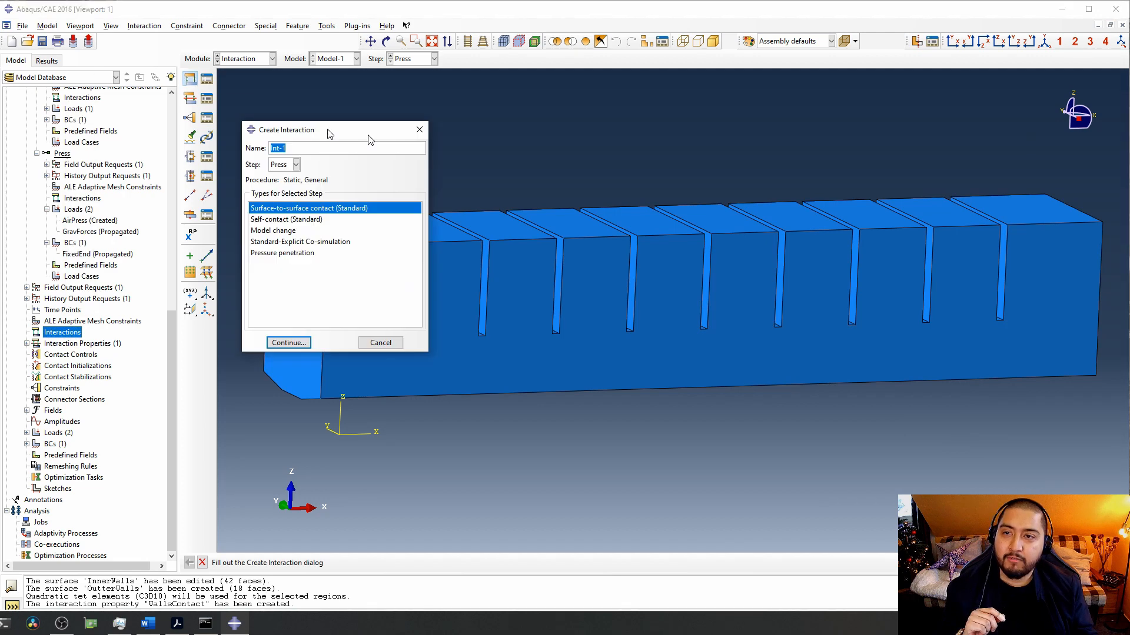
pyautogui.moveTo(328, 134); pyautogui.dragTo(796, 213)
pyautogui.write('Out')
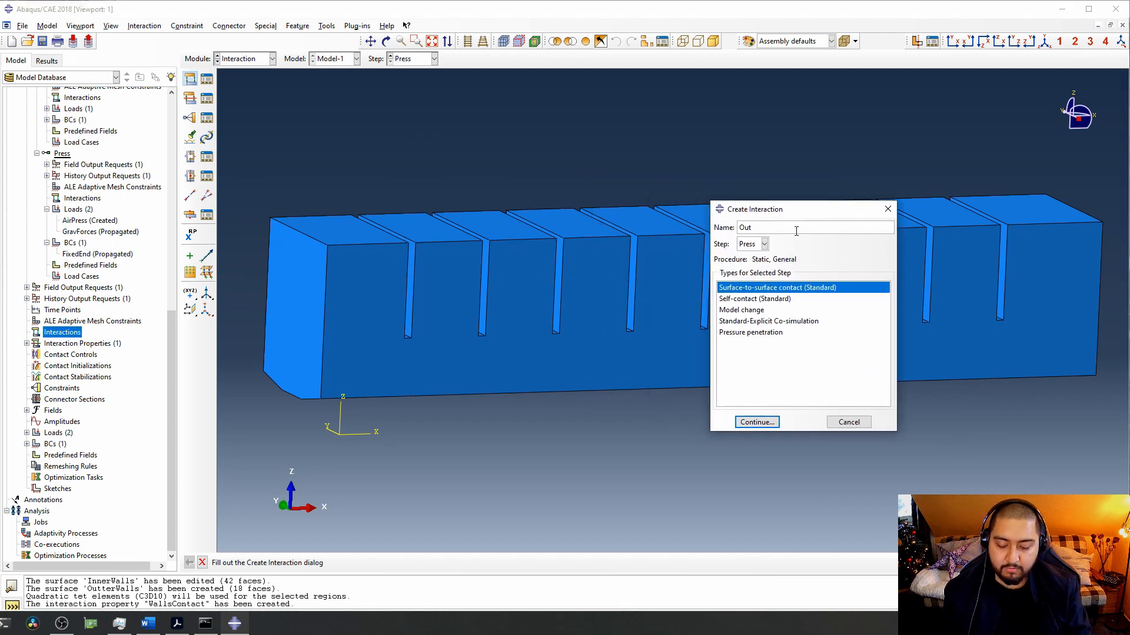
pyautogui.write('erw')
pyautogui.press('BackSpace')
pyautogui.write('WallsContc')
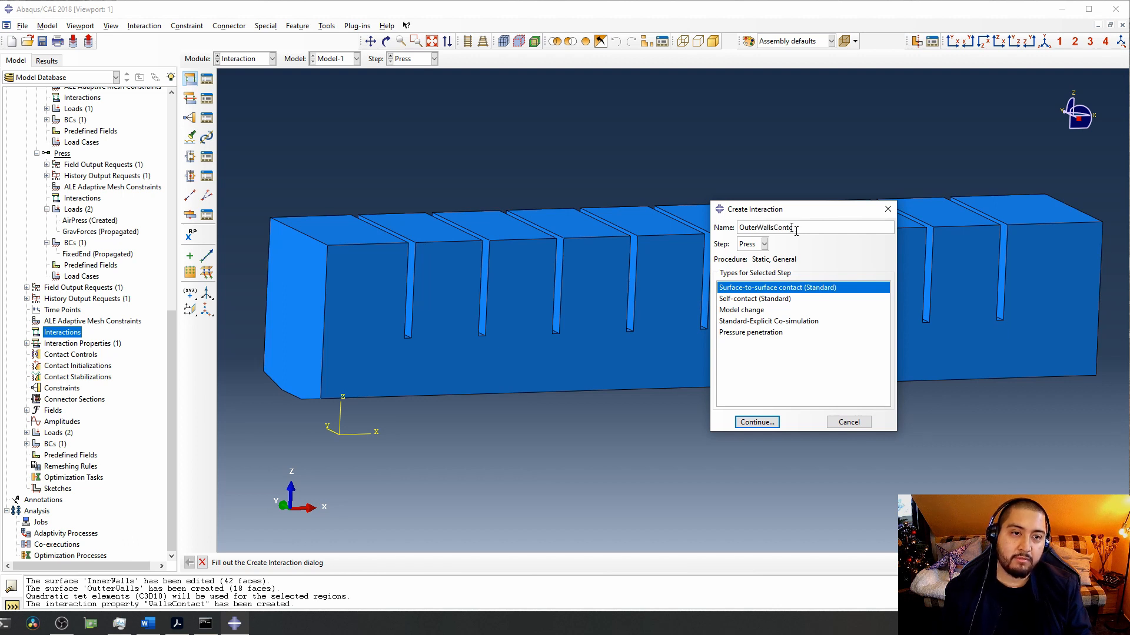
pyautogui.press('BackSpace')
pyautogui.write('act')
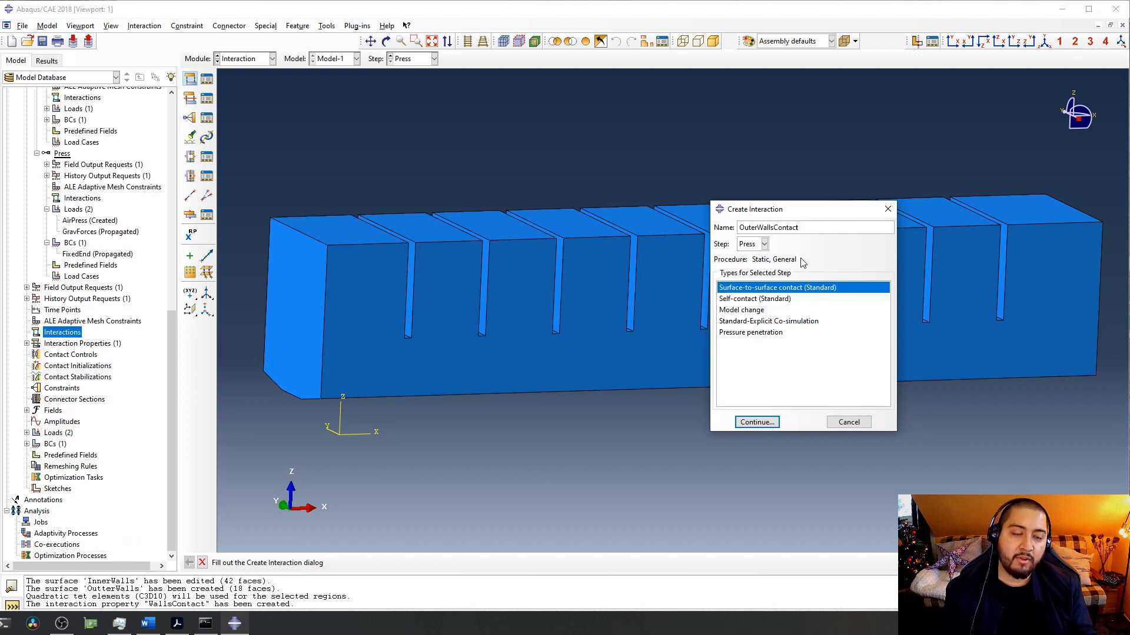
pyautogui.click(783, 301)
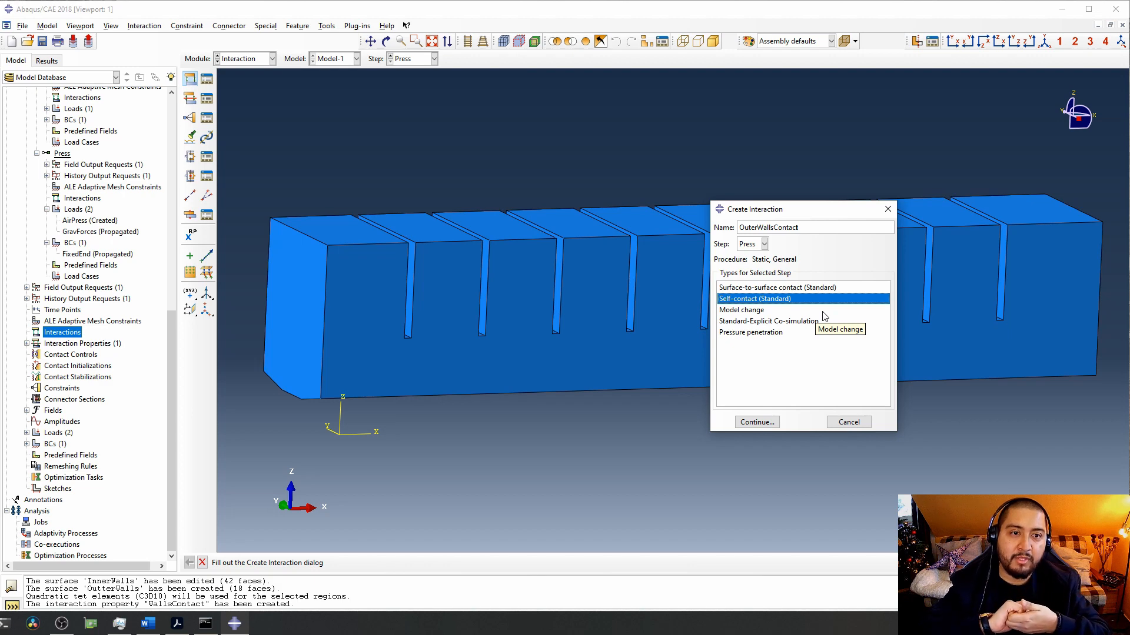
pyautogui.click(756, 421)
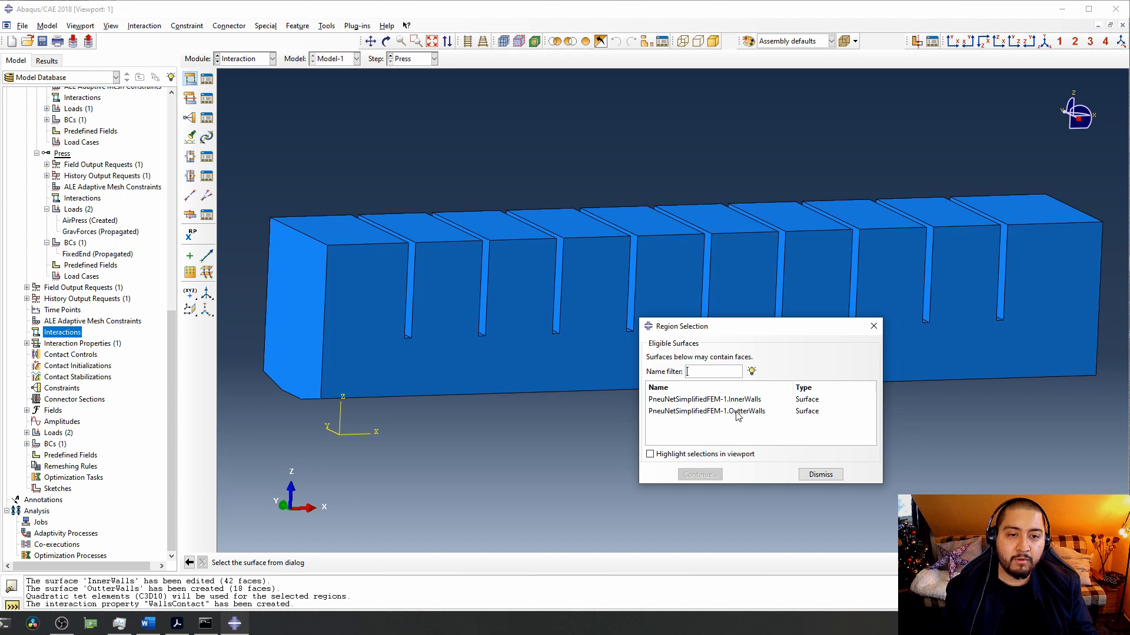
# Assign the OutterWalls surface to the self-contact interaction and accept it with the WallsContact property and surface-to-surface discretization.
pyautogui.click(738, 412)
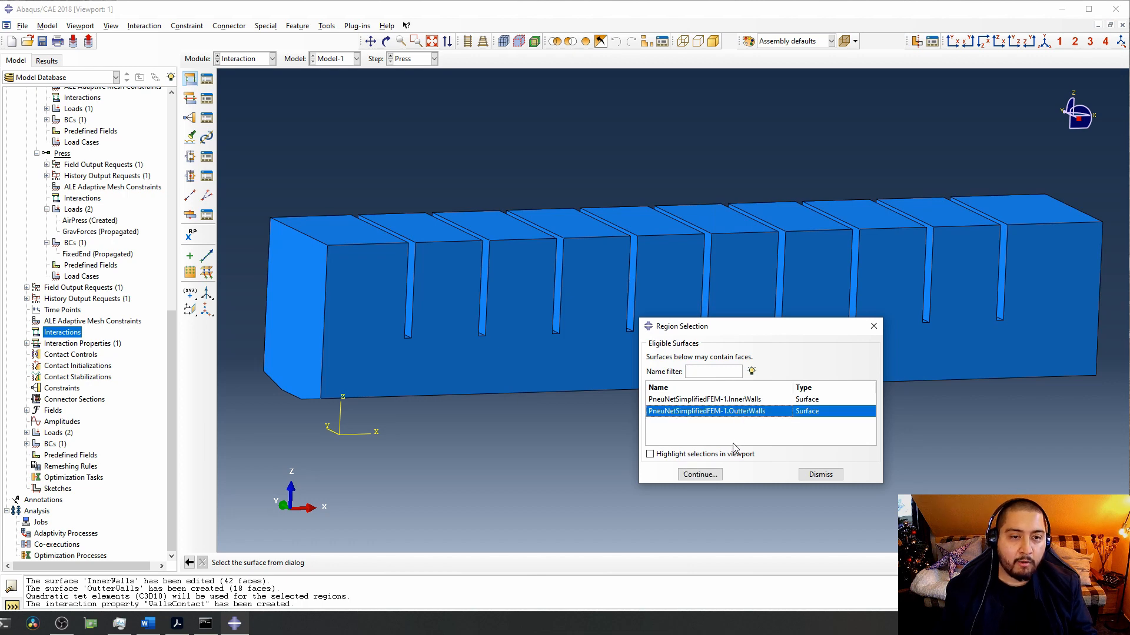
pyautogui.click(708, 478)
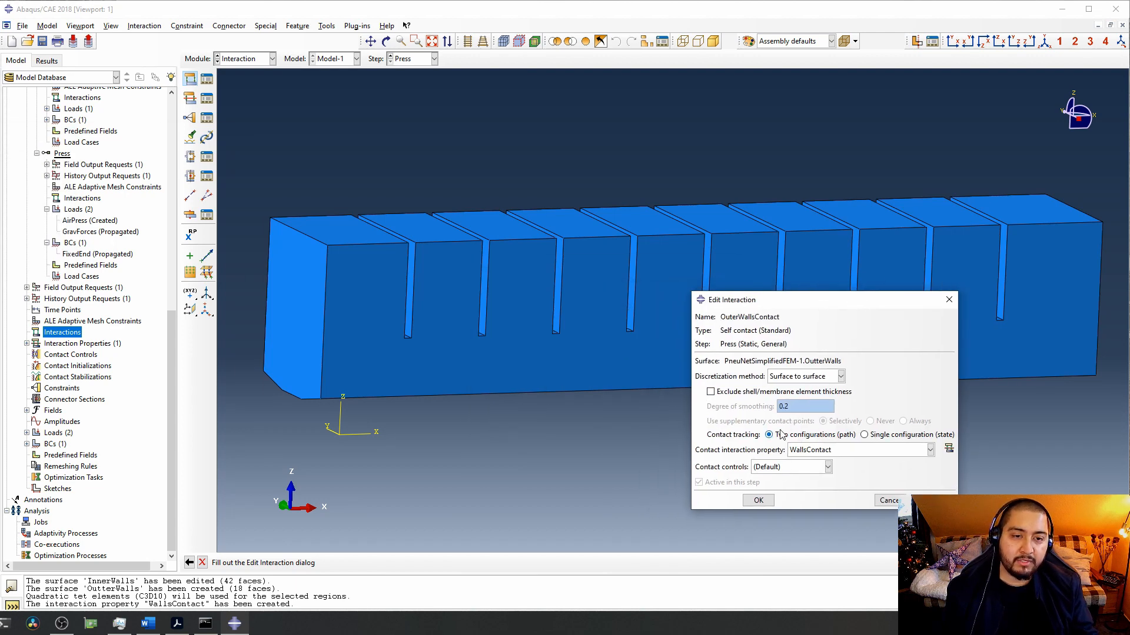
pyautogui.click(758, 500)
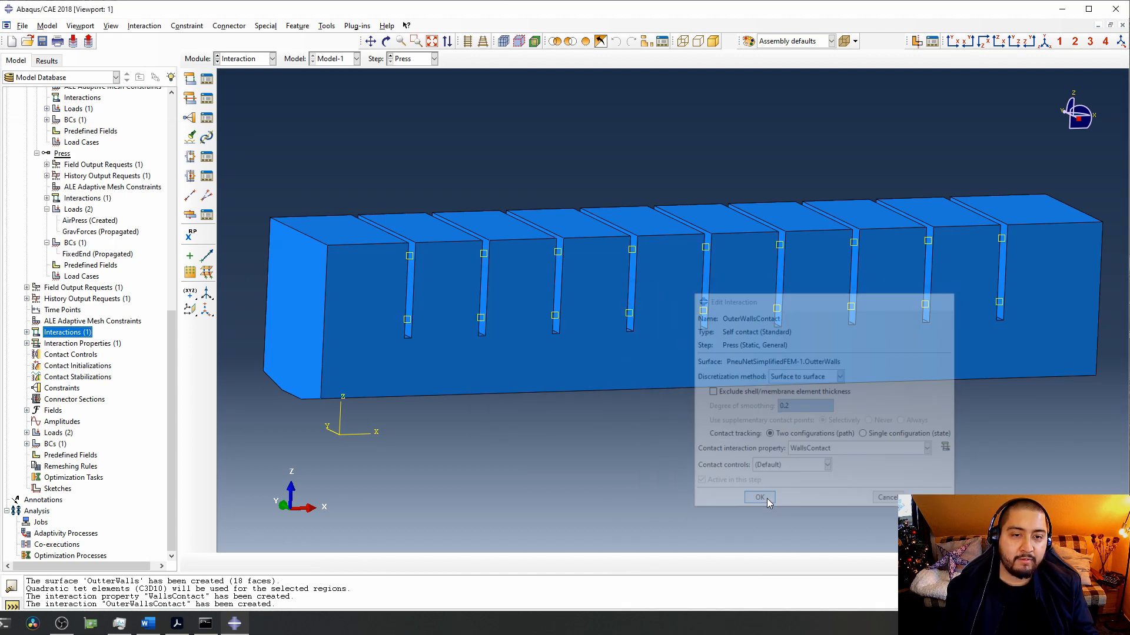
pyautogui.keyDown('ctrl'); pyautogui.keyDown('alt'); pyautogui.moveTo(731, 275); pyautogui.dragTo(688, 279); pyautogui.keyUp('alt'); pyautogui.keyUp('ctrl')
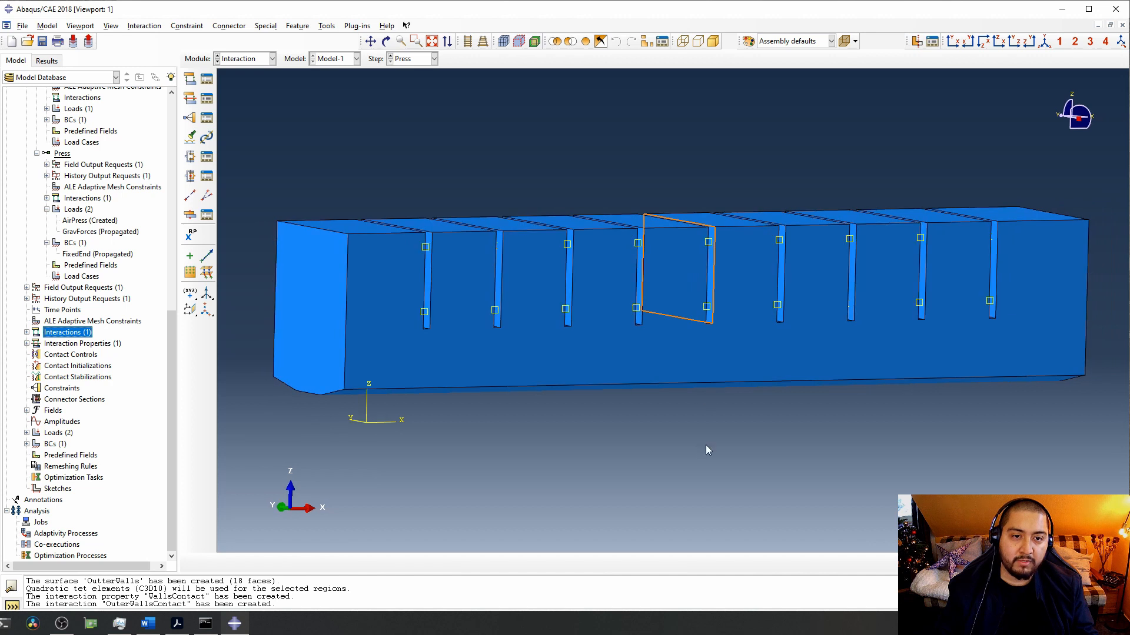
pyautogui.keyDown('ctrl'); pyautogui.keyDown('alt'); pyautogui.moveTo(688, 411); pyautogui.dragTo(686, 435); pyautogui.keyUp('alt'); pyautogui.keyUp('ctrl')
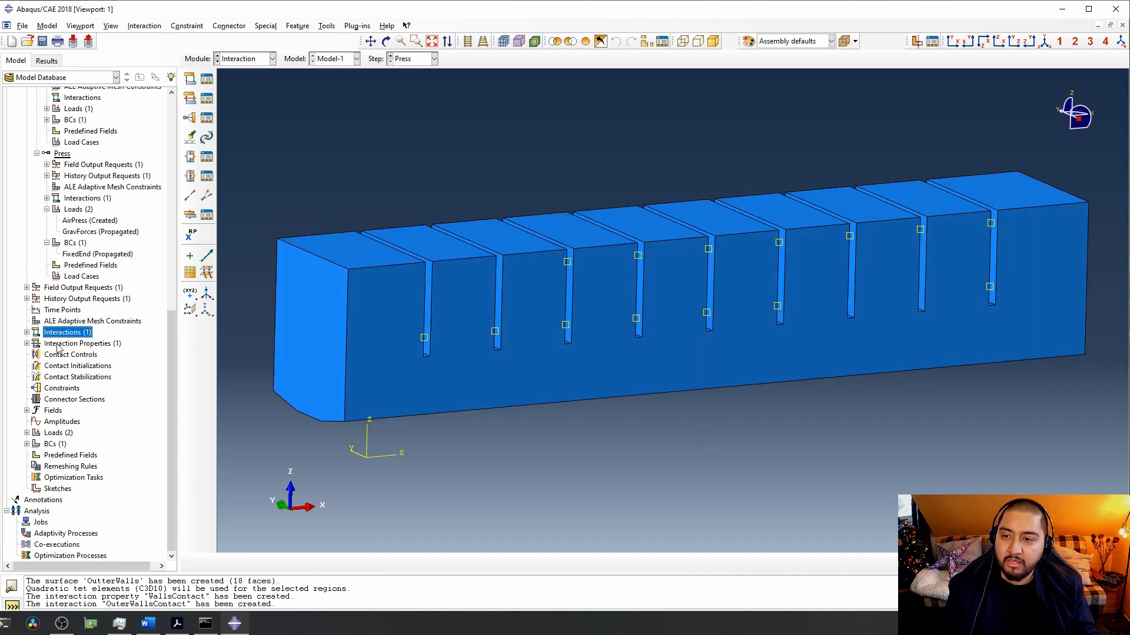
pyautogui.keyDown('ctrl'); pyautogui.keyDown('alt'); pyautogui.moveTo(647, 369); pyautogui.dragTo(652, 366); pyautogui.keyUp('alt'); pyautogui.keyUp('ctrl')
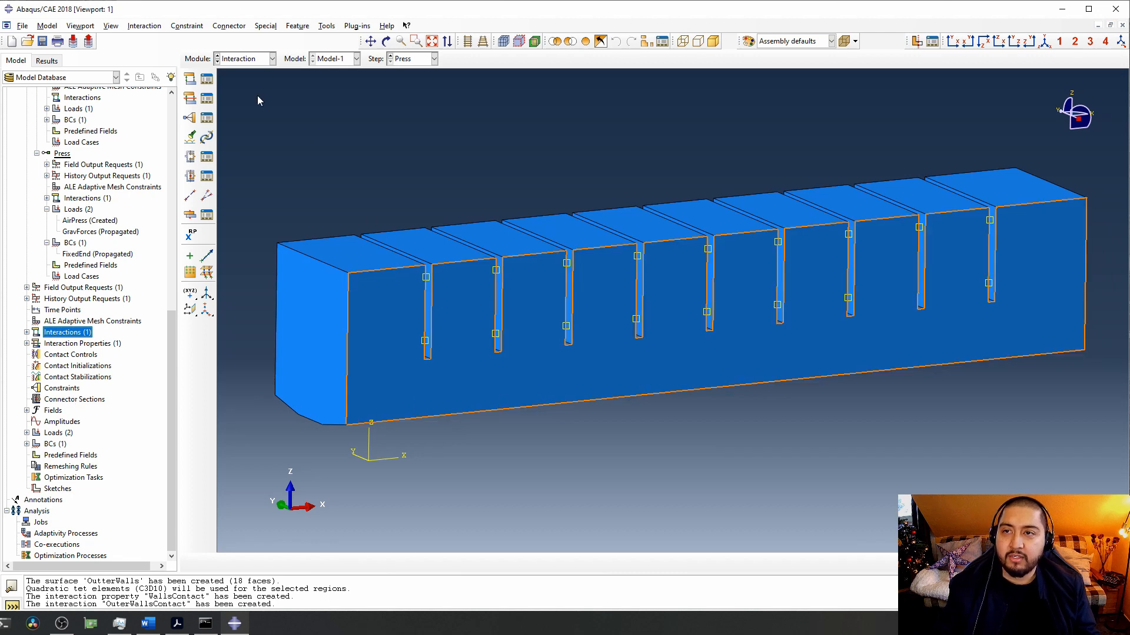
# Save the model database as Tutorial_Rev00 in the TutorialLife folder.
pyautogui.click(42, 41)
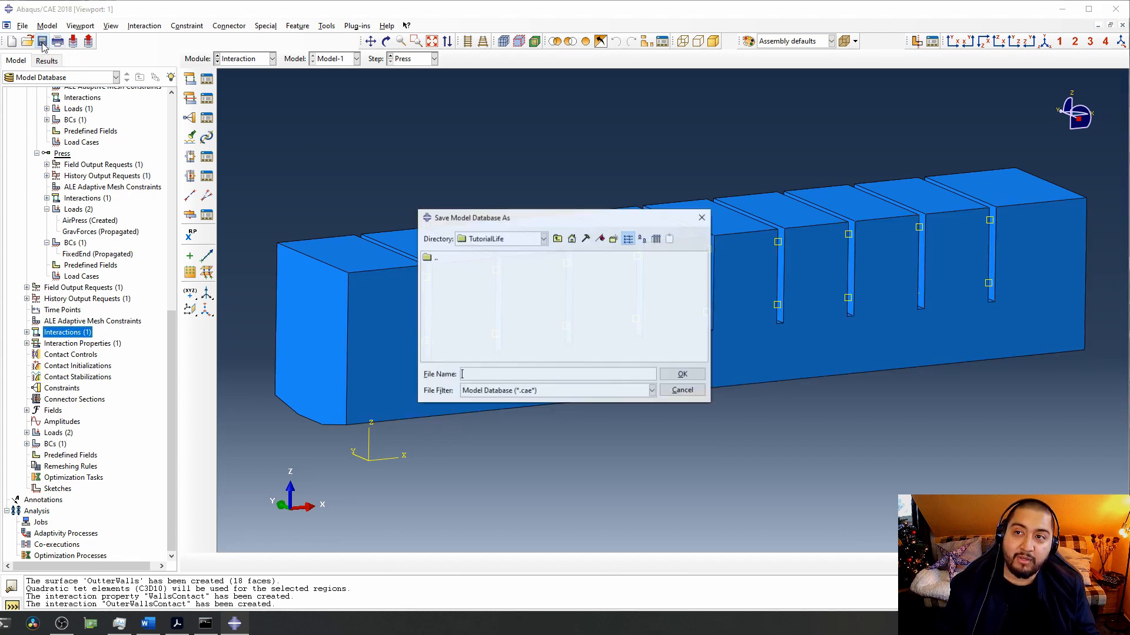
pyautogui.moveTo(574, 222); pyautogui.dragTo(690, 208)
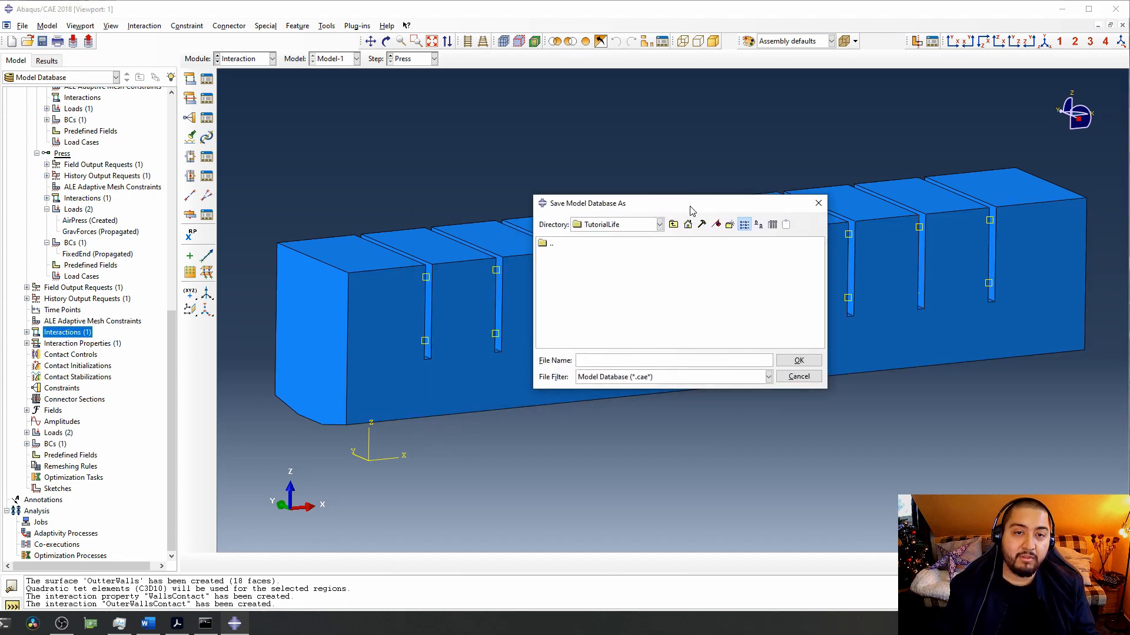
pyautogui.click(660, 224)
pyautogui.click(661, 224)
pyautogui.click(639, 359)
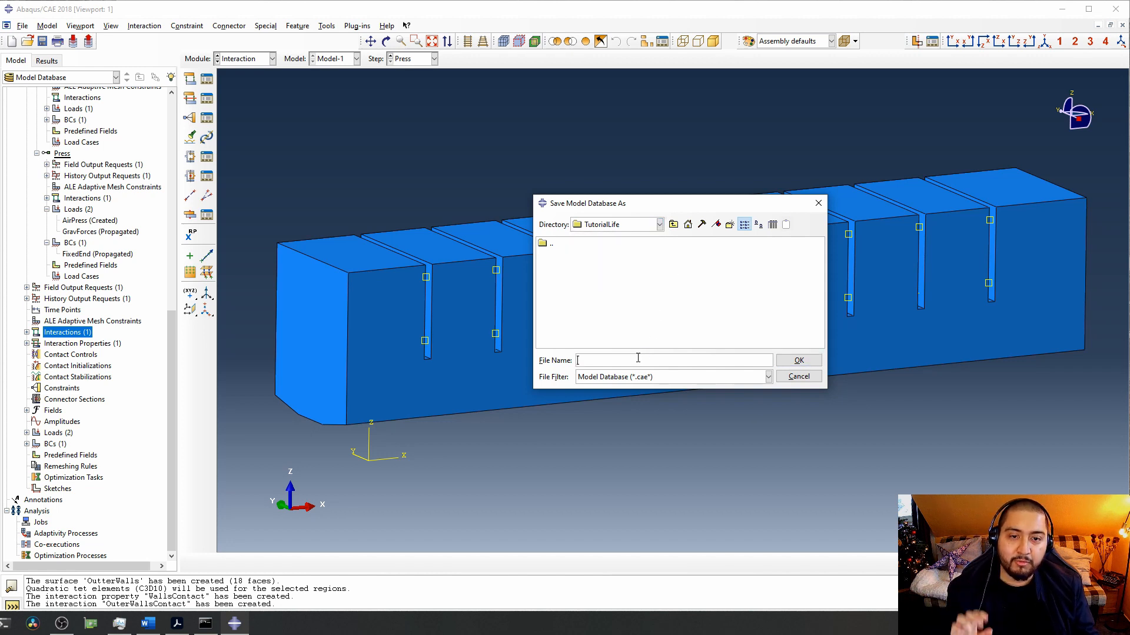
pyautogui.write('Turc')
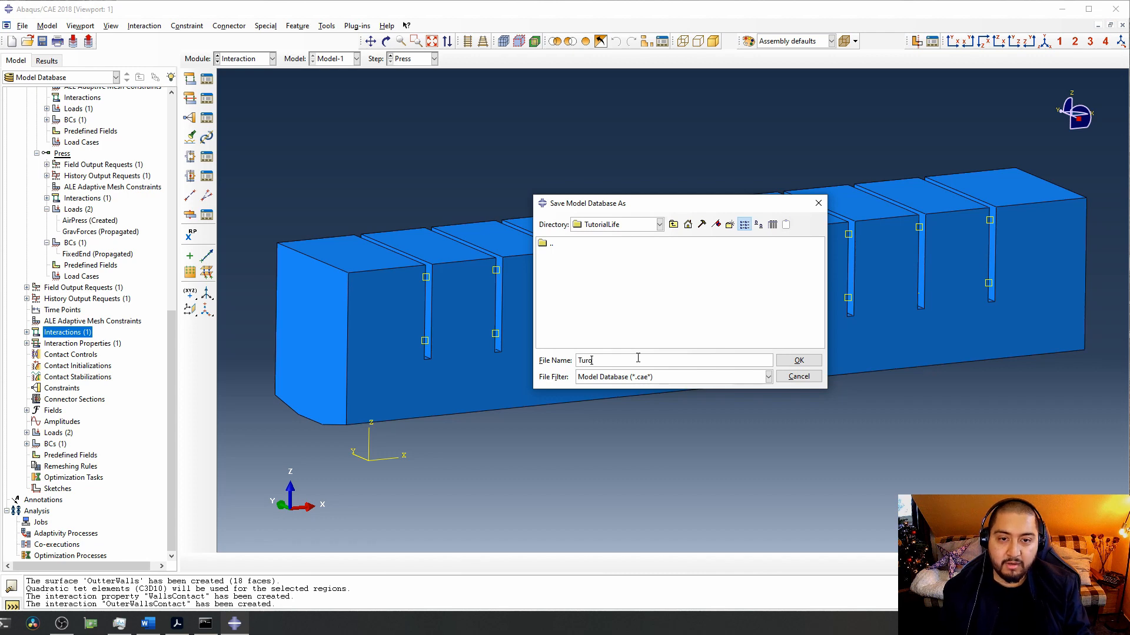
pyautogui.press('BackSpace')
pyautogui.write('torial')
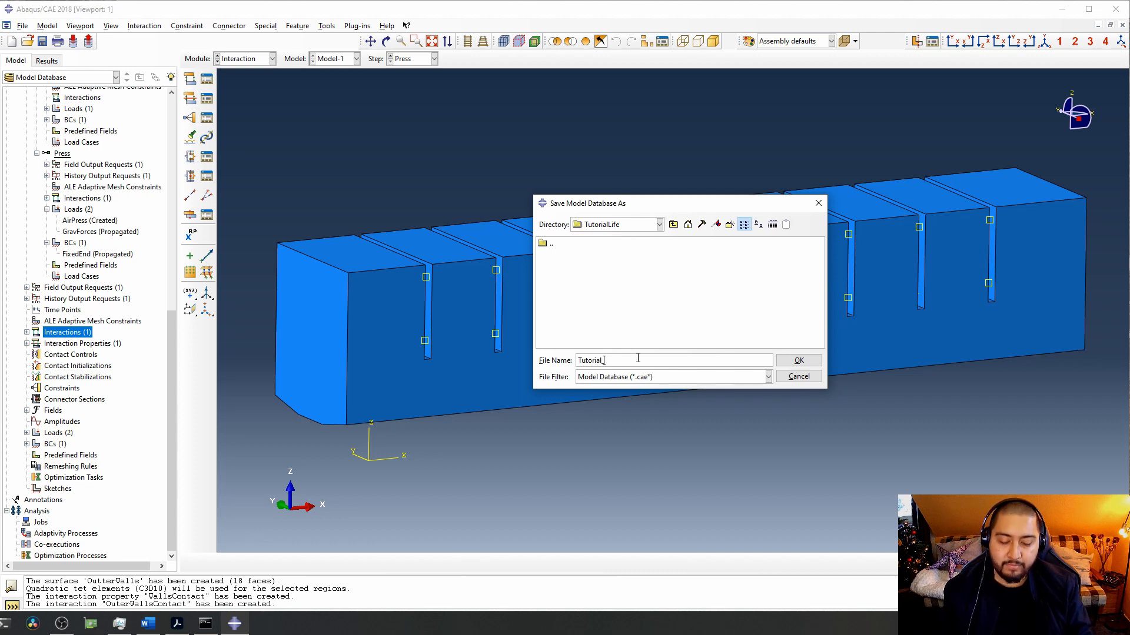
pyautogui.write('_Rev00')
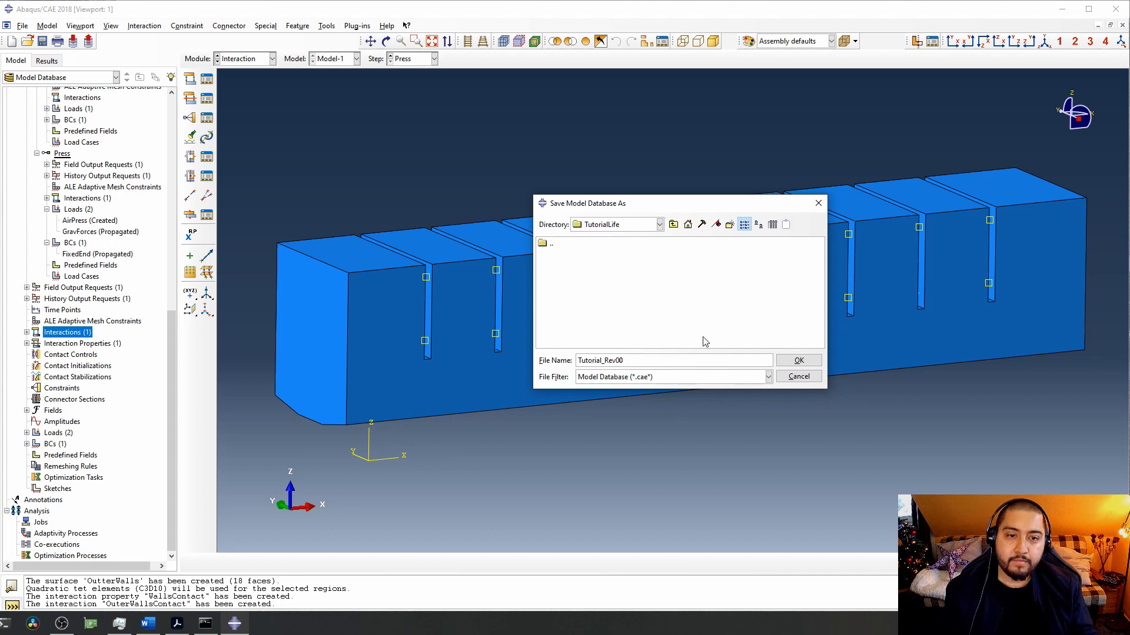
pyautogui.click(783, 358)
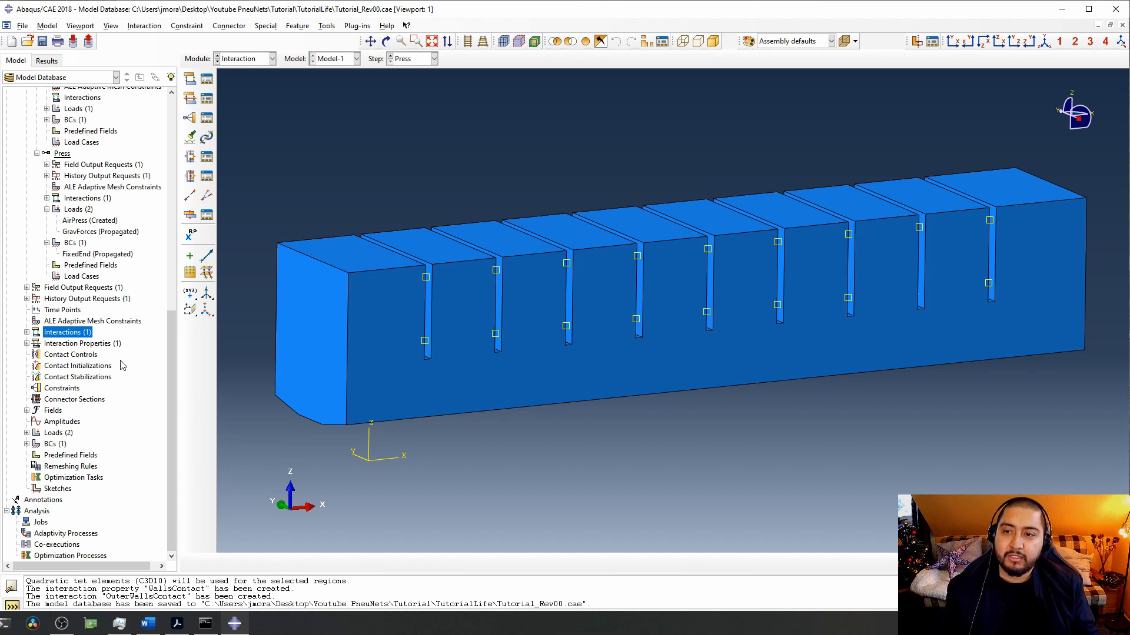
pyautogui.scroll(12, 112, 351)
pyautogui.scroll(-12, 66, 165)
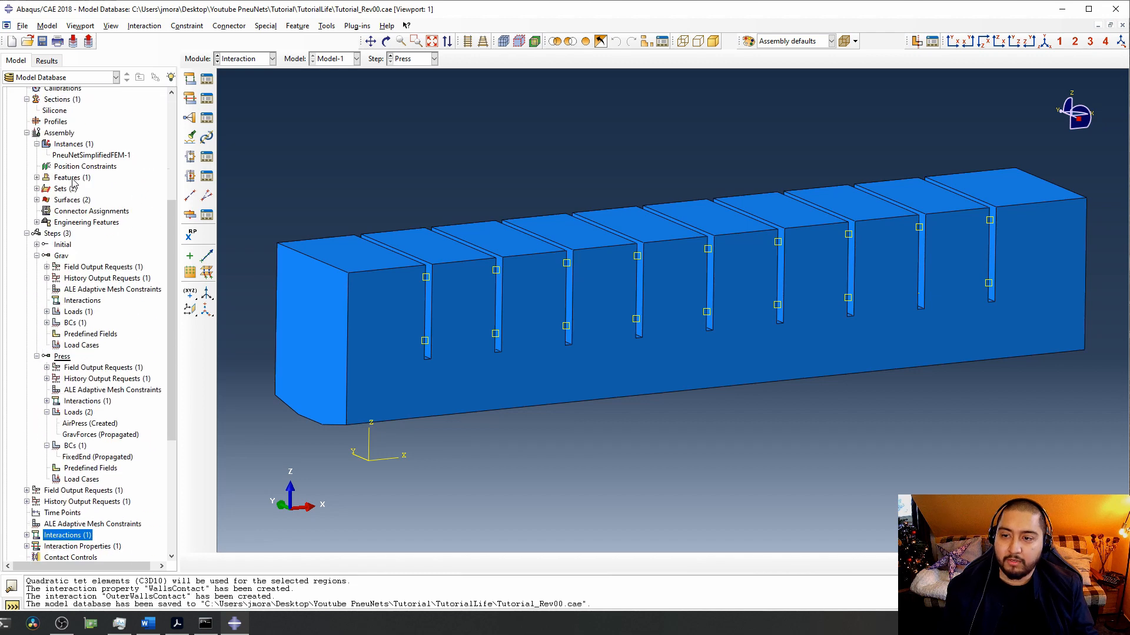
pyautogui.scroll(7, 74, 184)
pyautogui.scroll(3, 74, 184)
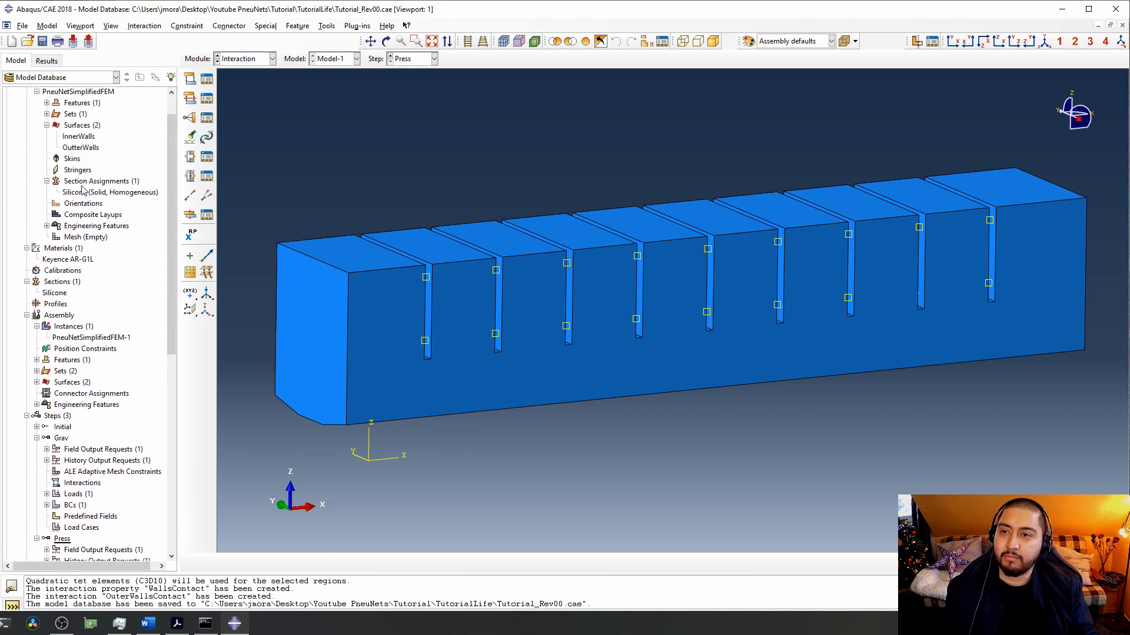
pyautogui.scroll(-10, 82, 198)
pyautogui.scroll(-1, 83, 195)
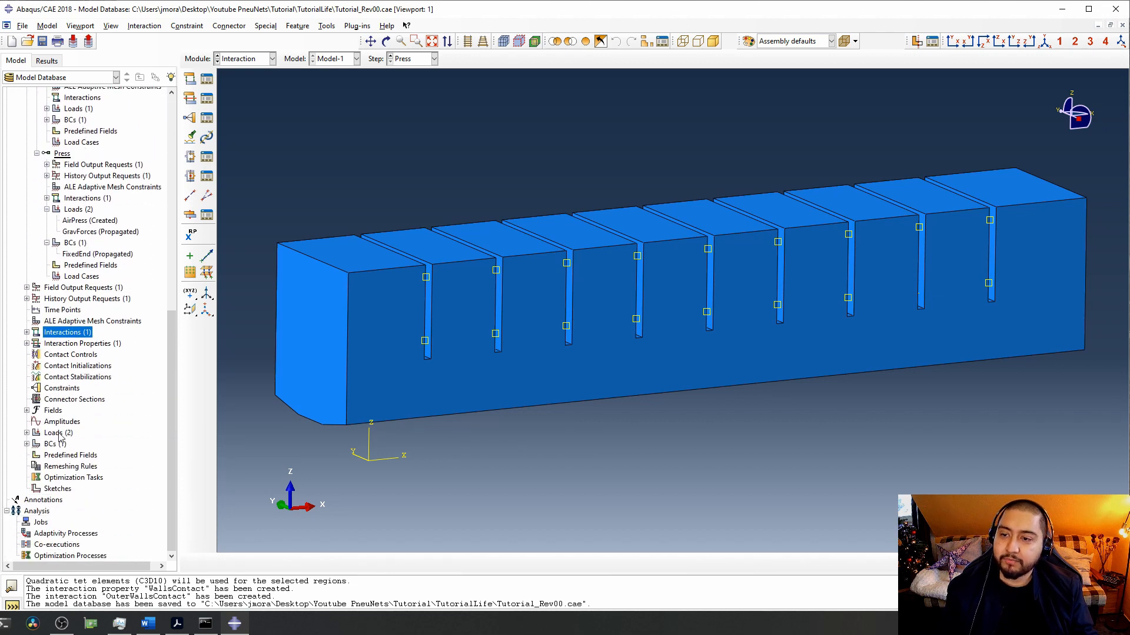
# Create an analysis job named 30KPa_Rev00 with Model-1 as its source and continue to the job settings.
pyautogui.click(40, 522)
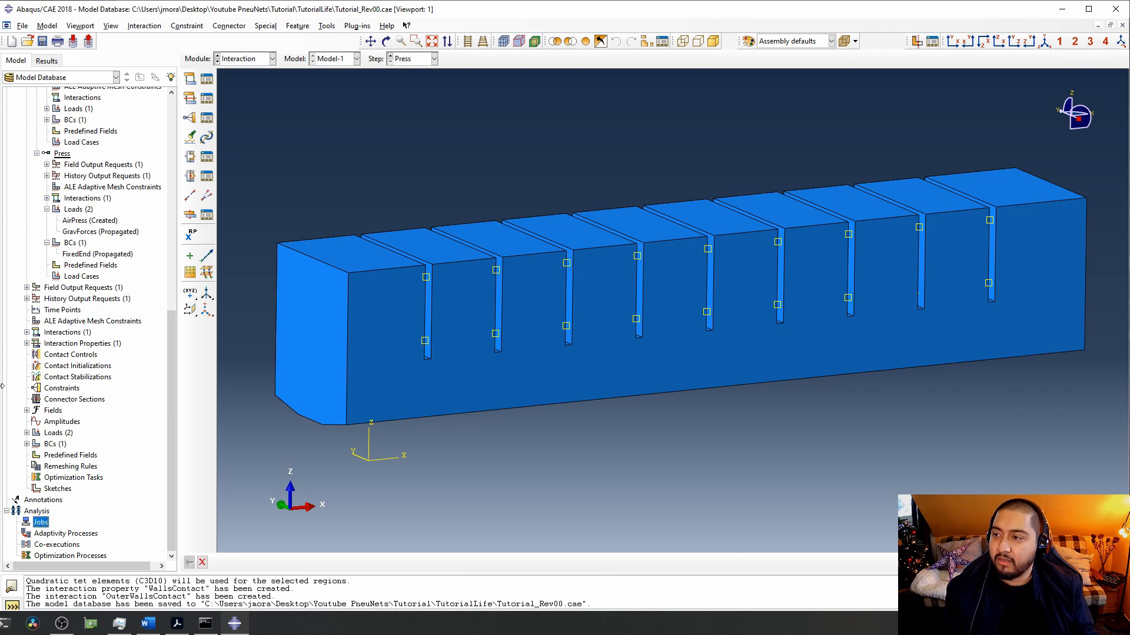
pyautogui.rightClick(44, 525)
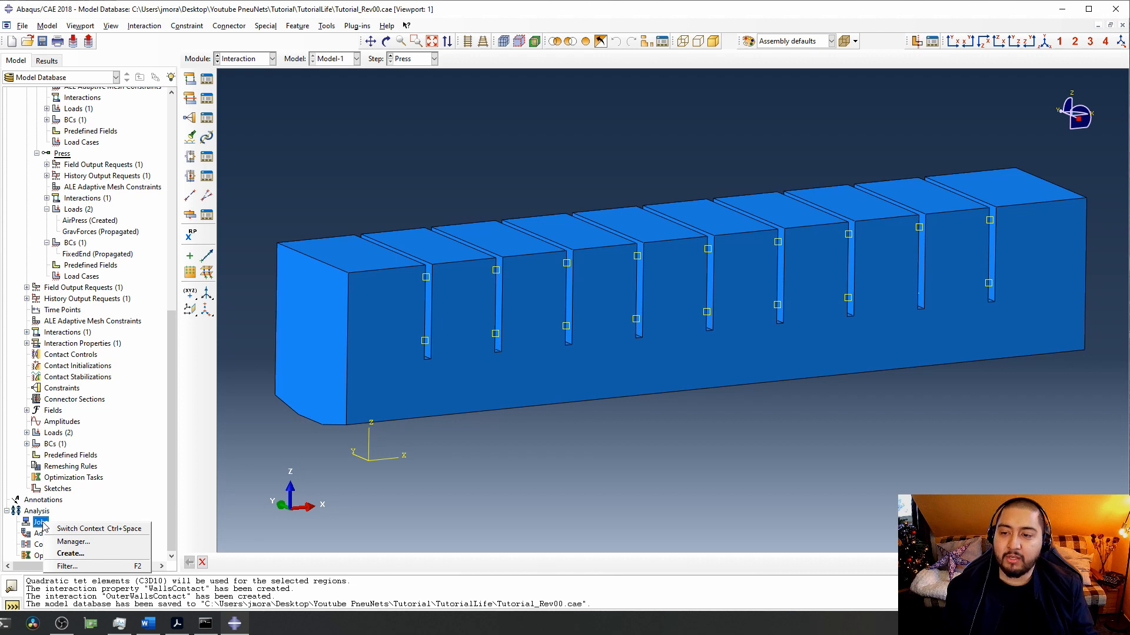
pyautogui.hotkey('ctrl', 'space')
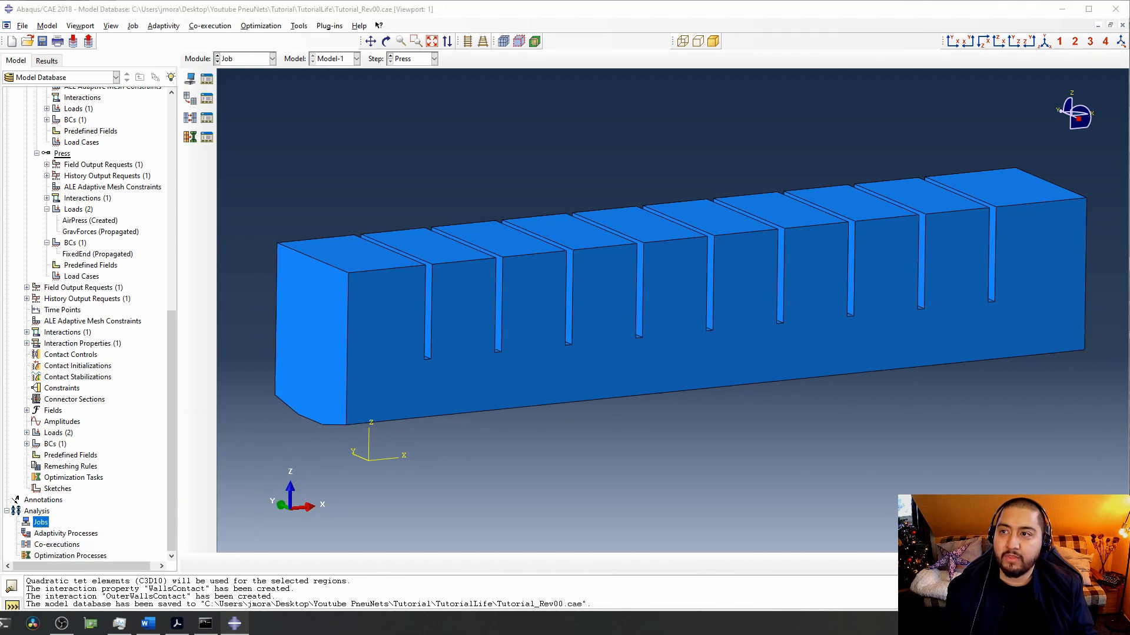
pyautogui.moveTo(643, 208); pyautogui.dragTo(862, 402)
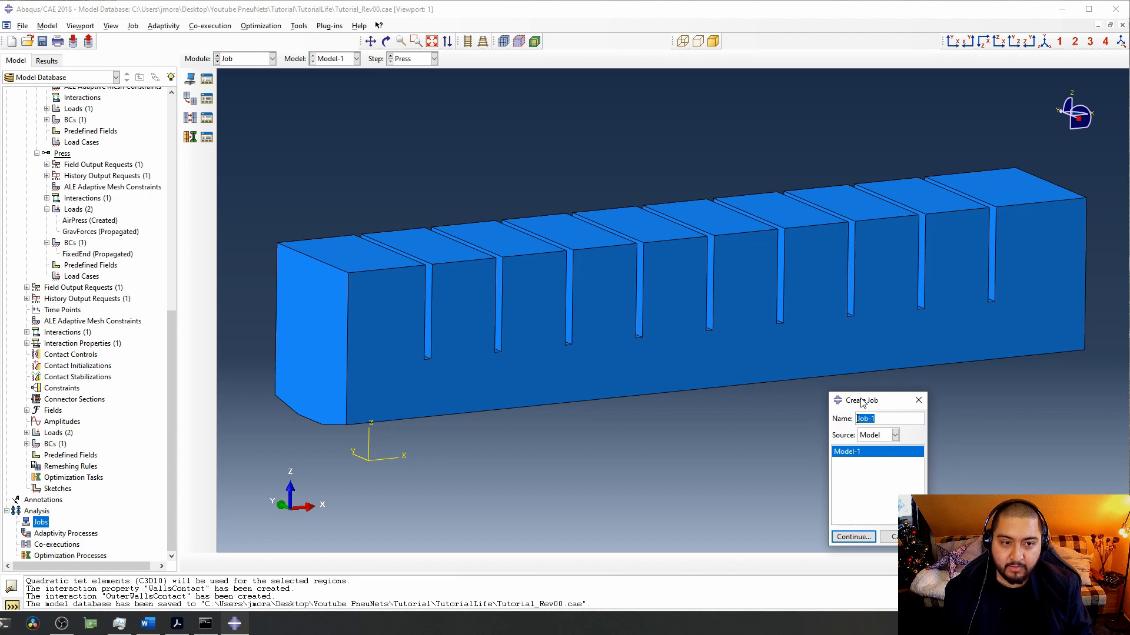
pyautogui.write('30K')
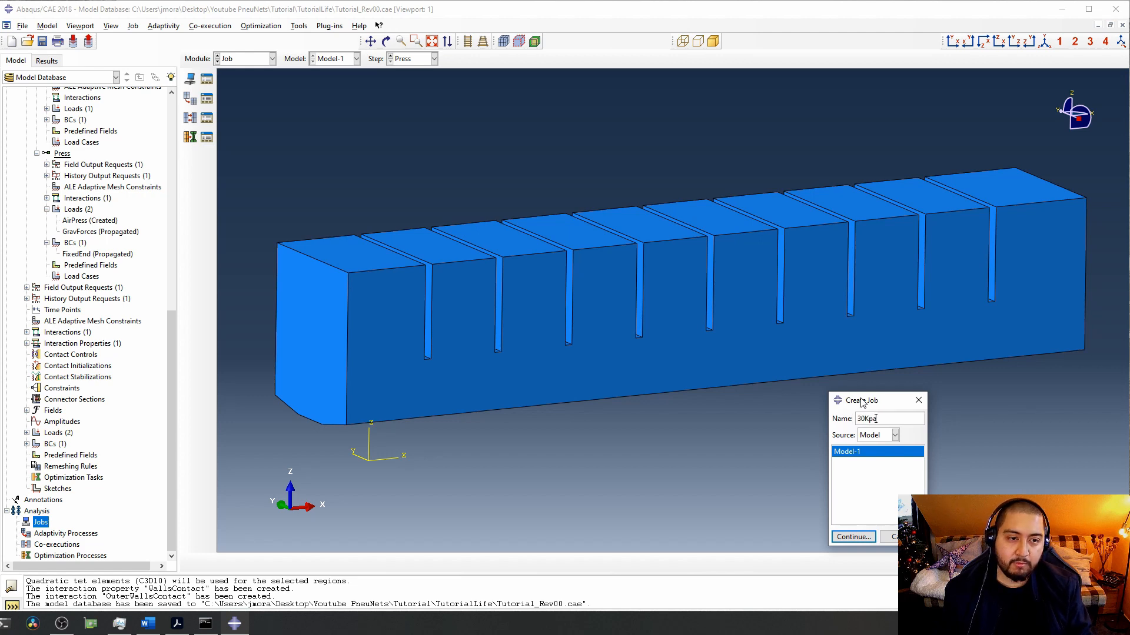
pyautogui.write('Pa_R')
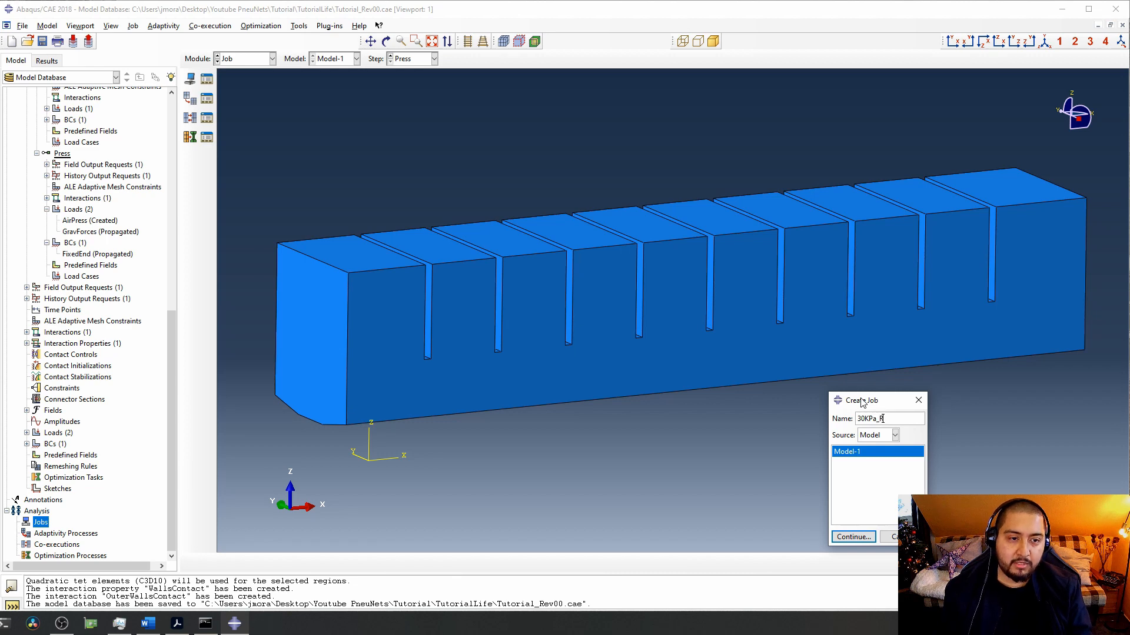
pyautogui.write('00')
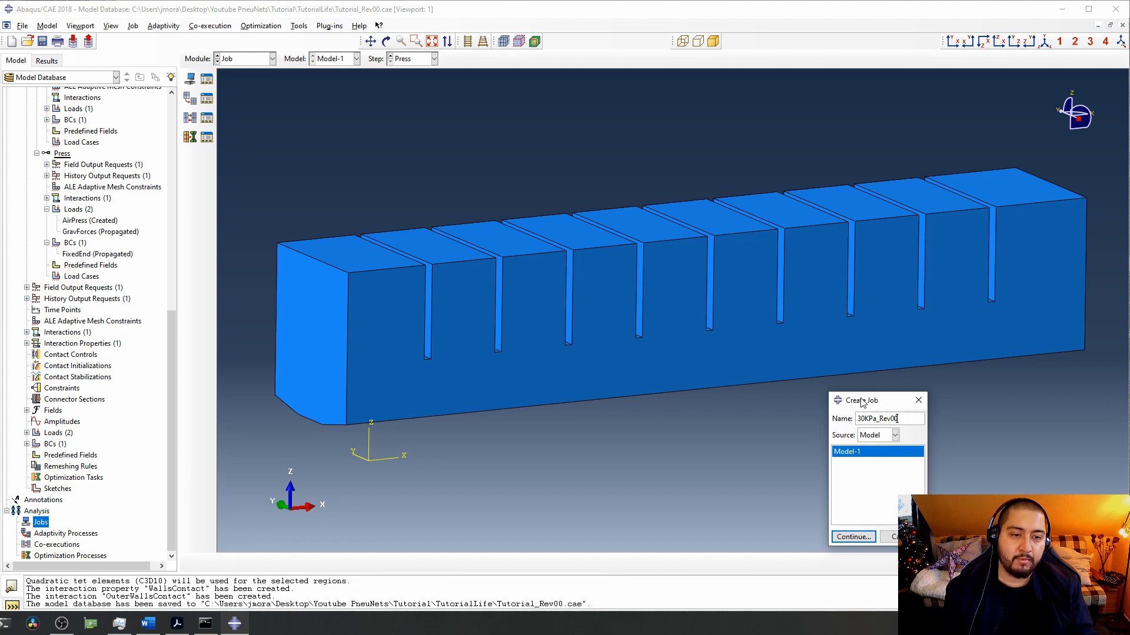
pyautogui.click(870, 435)
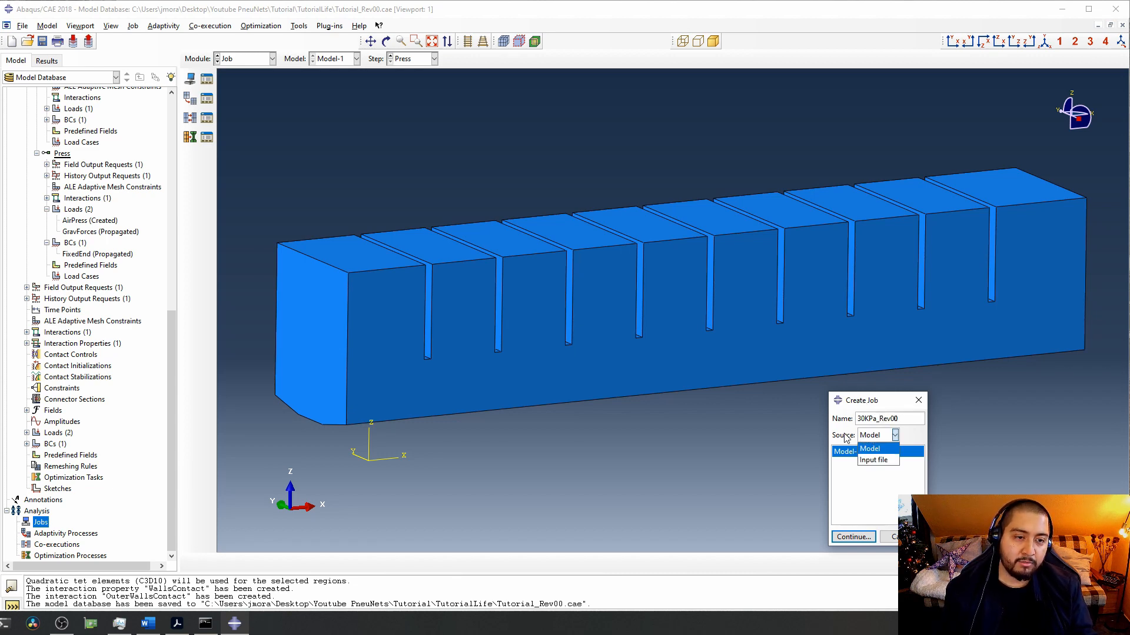
pyautogui.click(845, 434)
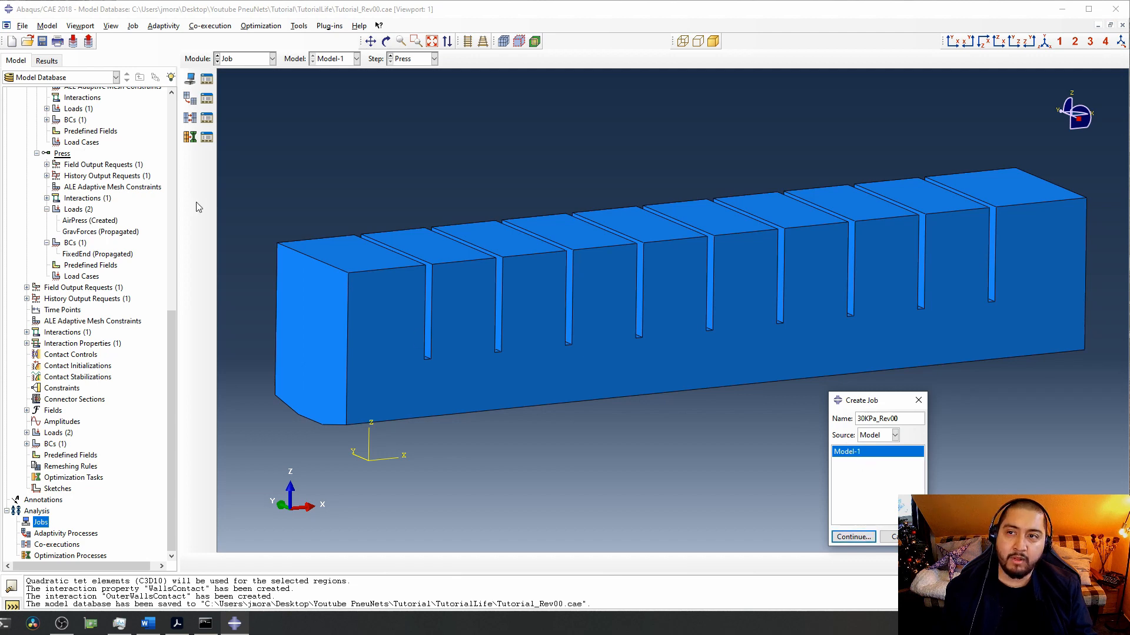
pyautogui.scroll(10, 126, 237)
pyautogui.scroll(3, 125, 238)
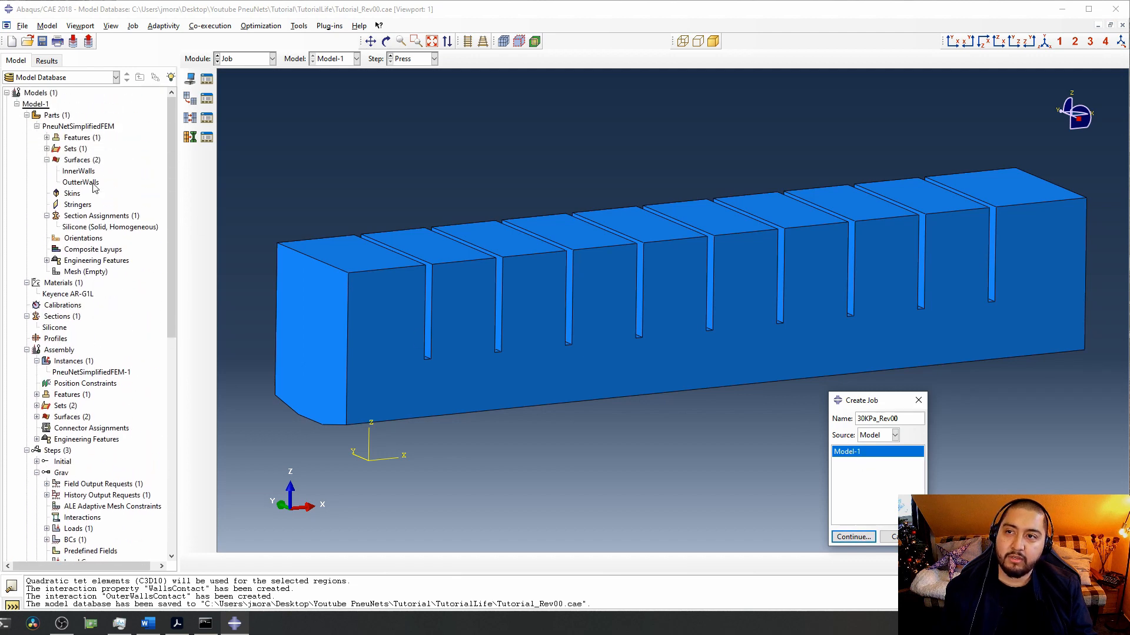
pyautogui.click(852, 536)
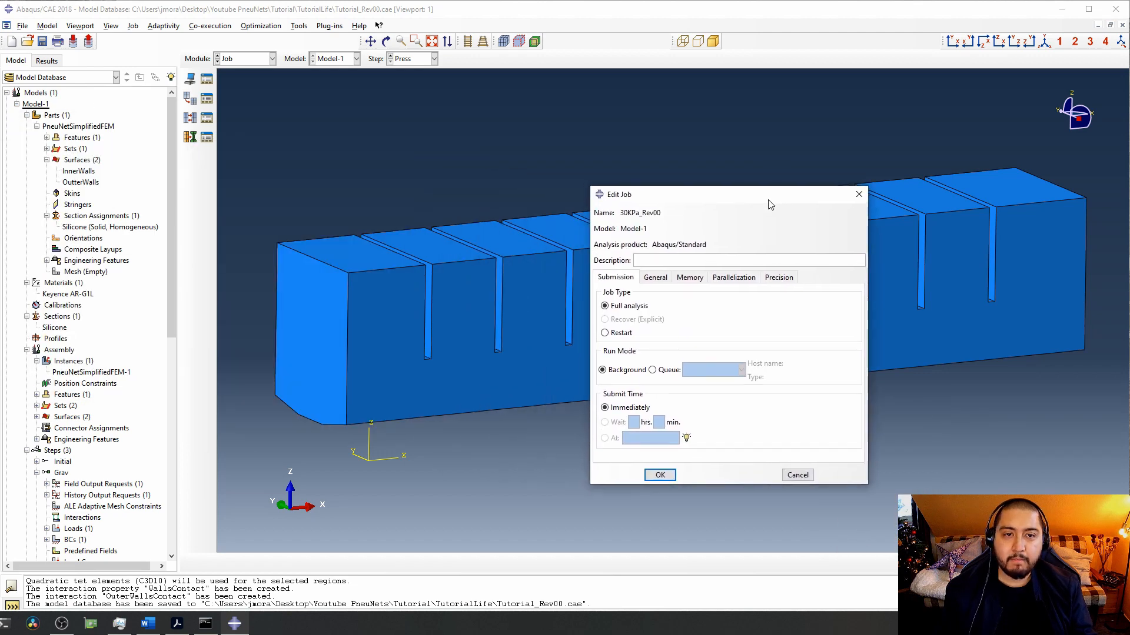
# Enable multiple processors in the job's parallelization settings and set the processor count to 8.
pyautogui.click(688, 278)
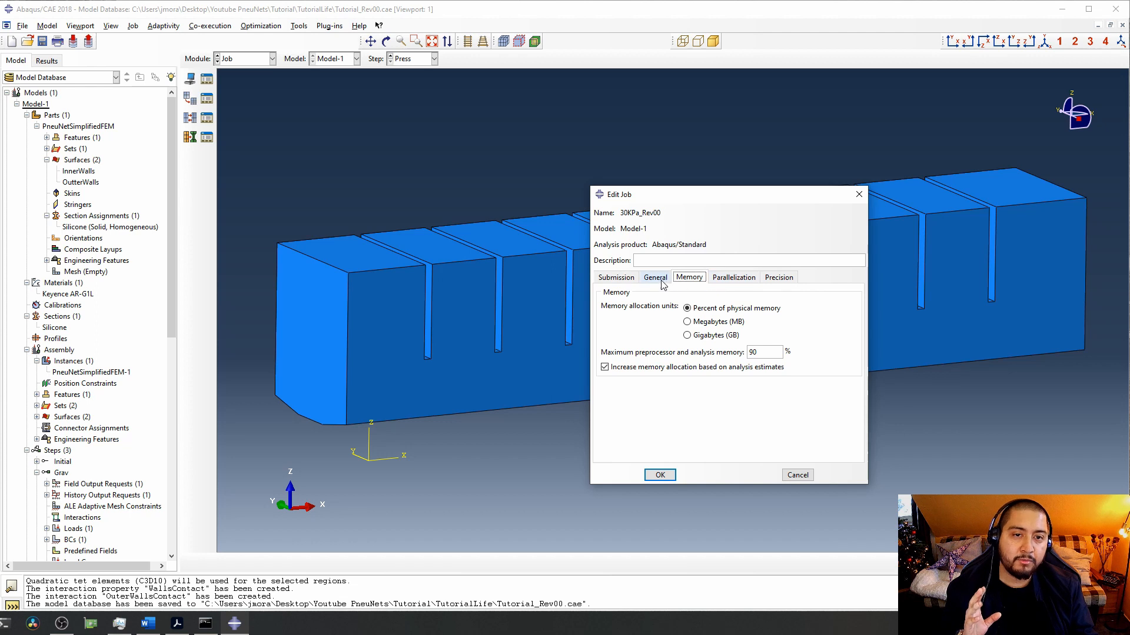
pyautogui.click(663, 285)
pyautogui.click(724, 282)
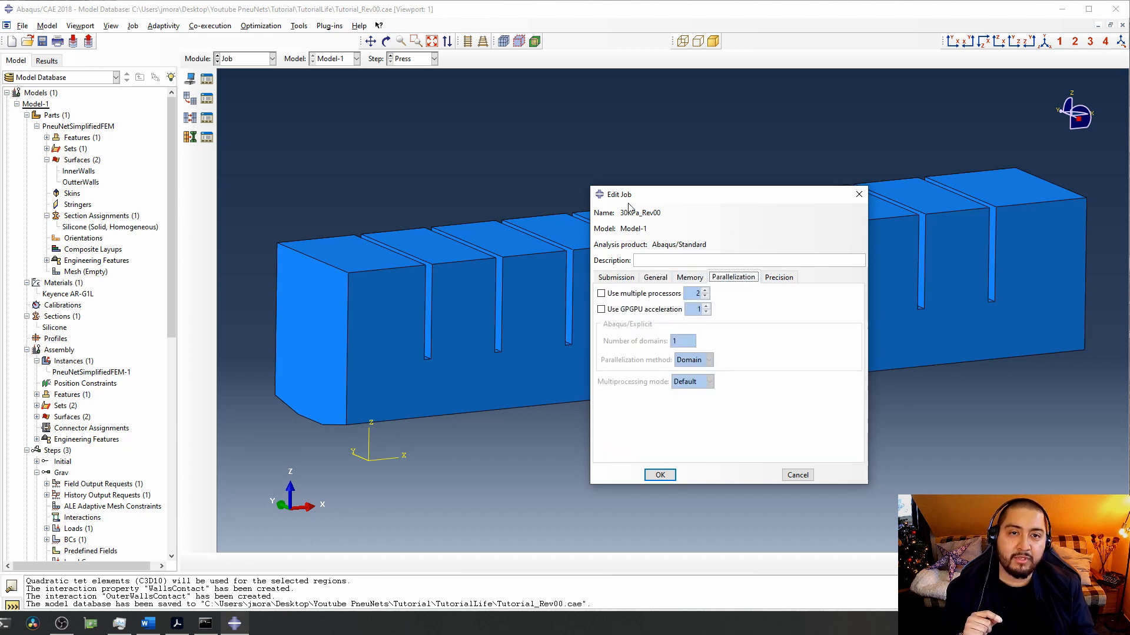
pyautogui.click(654, 296)
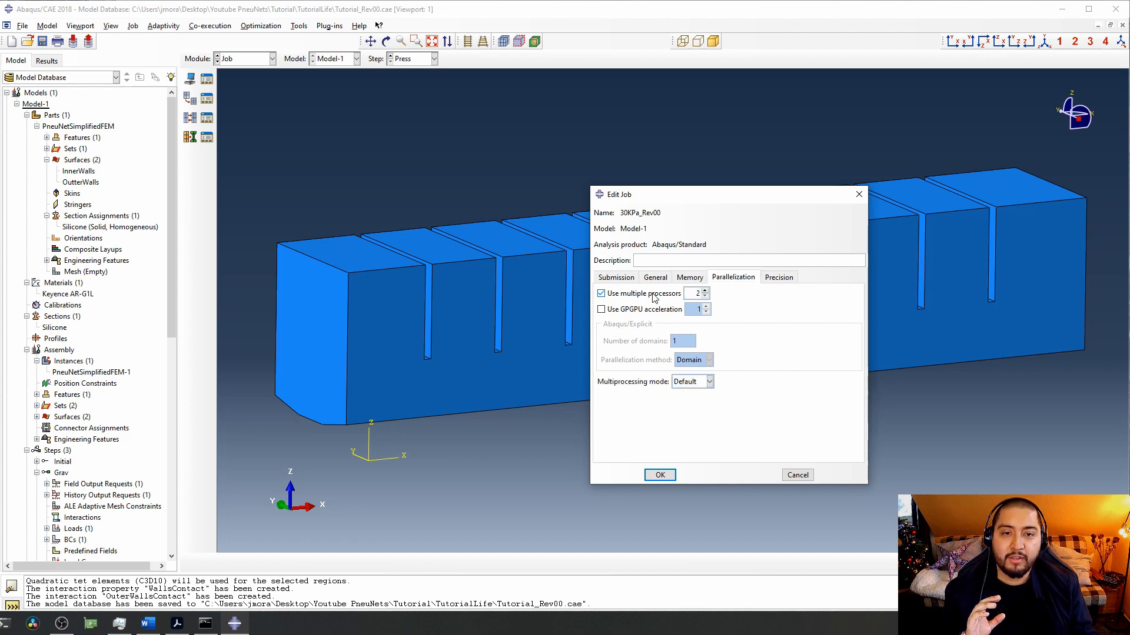
pyautogui.click(690, 295)
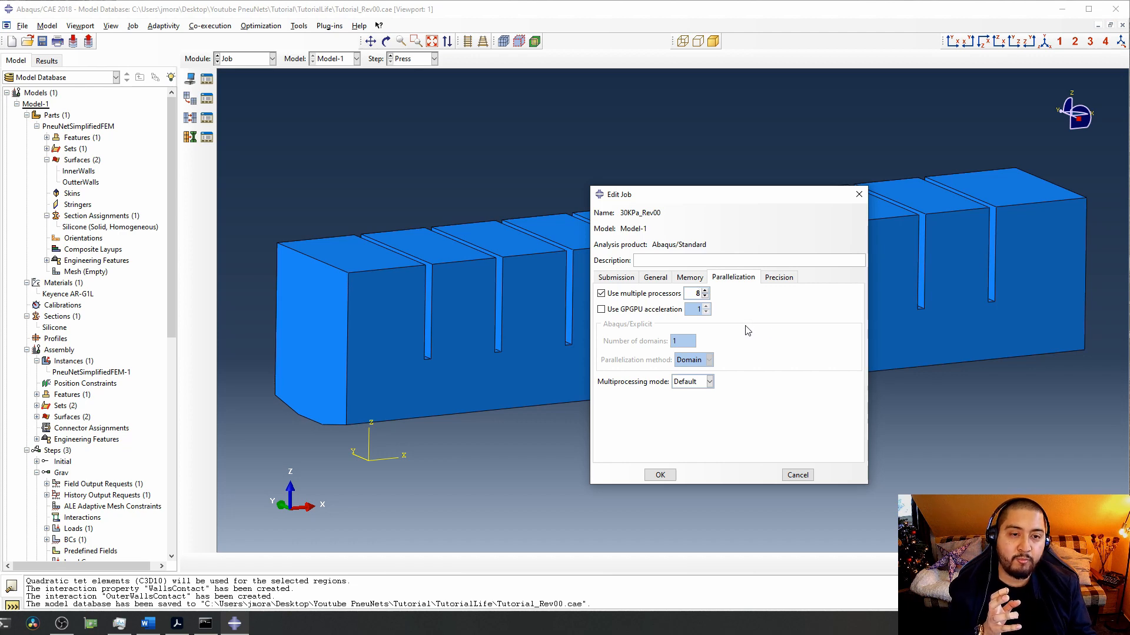
# Switch to Task Manager to check the CPU's core and logical processor counts beside the job settings.
pyautogui.rightClick(789, 634)
pyautogui.click(833, 573)
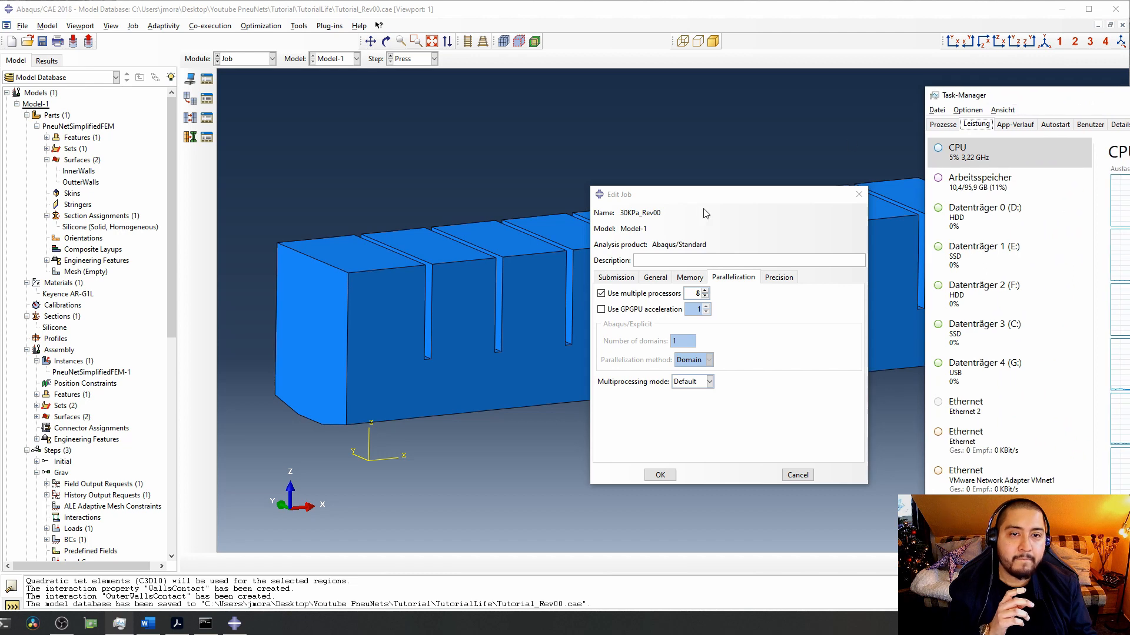
pyautogui.moveTo(682, 198); pyautogui.dragTo(351, 173)
pyautogui.moveTo(1129, 103); pyautogui.dragTo(837, 40)
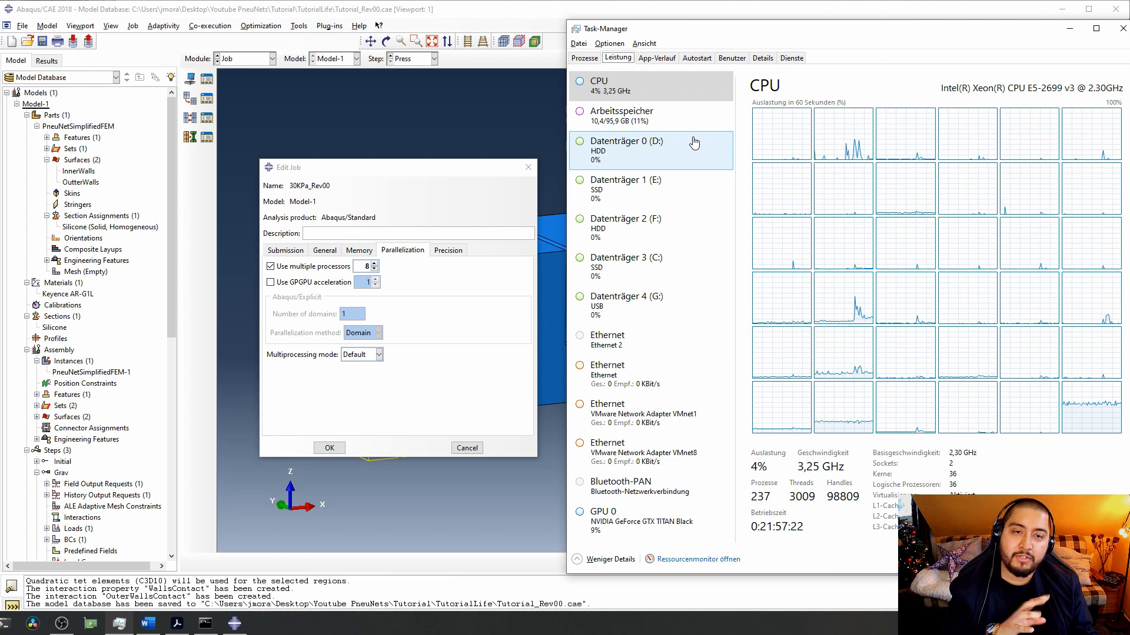
pyautogui.moveTo(454, 171); pyautogui.dragTo(444, 178)
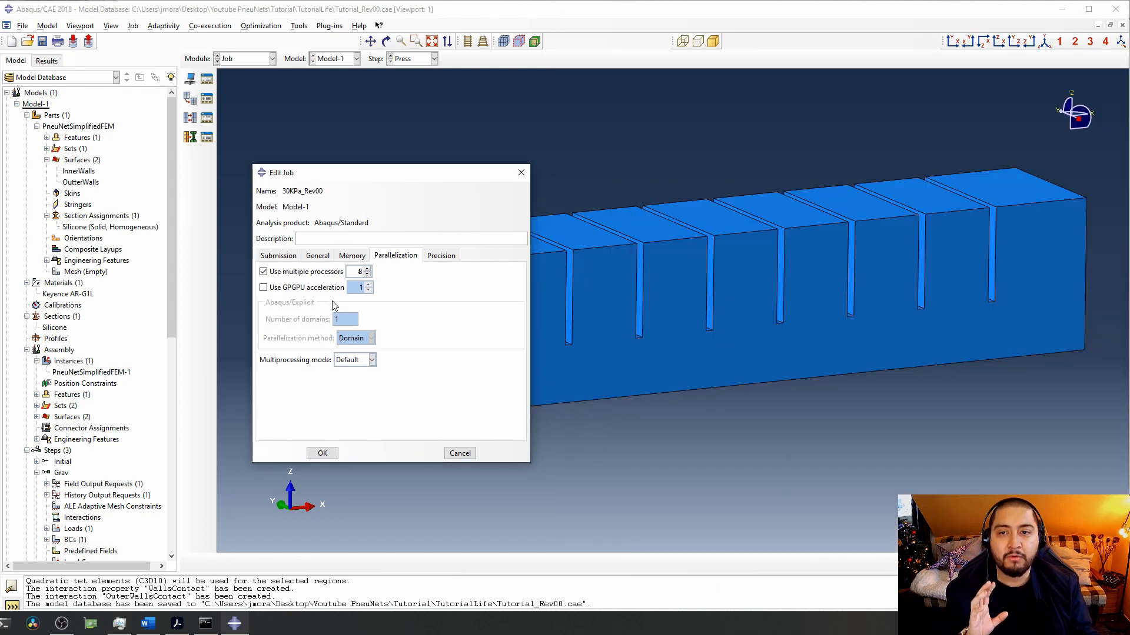
# Set the job's processor count to 36 and enable GPGPU acceleration.
pyautogui.doubleClick(354, 271)
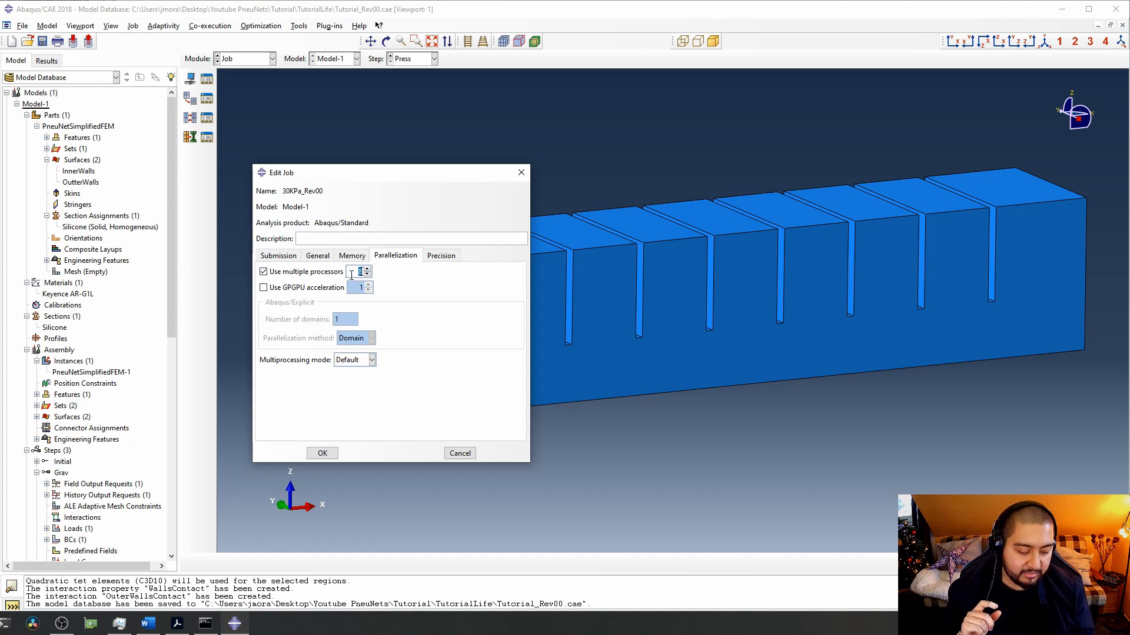
pyautogui.write('36')
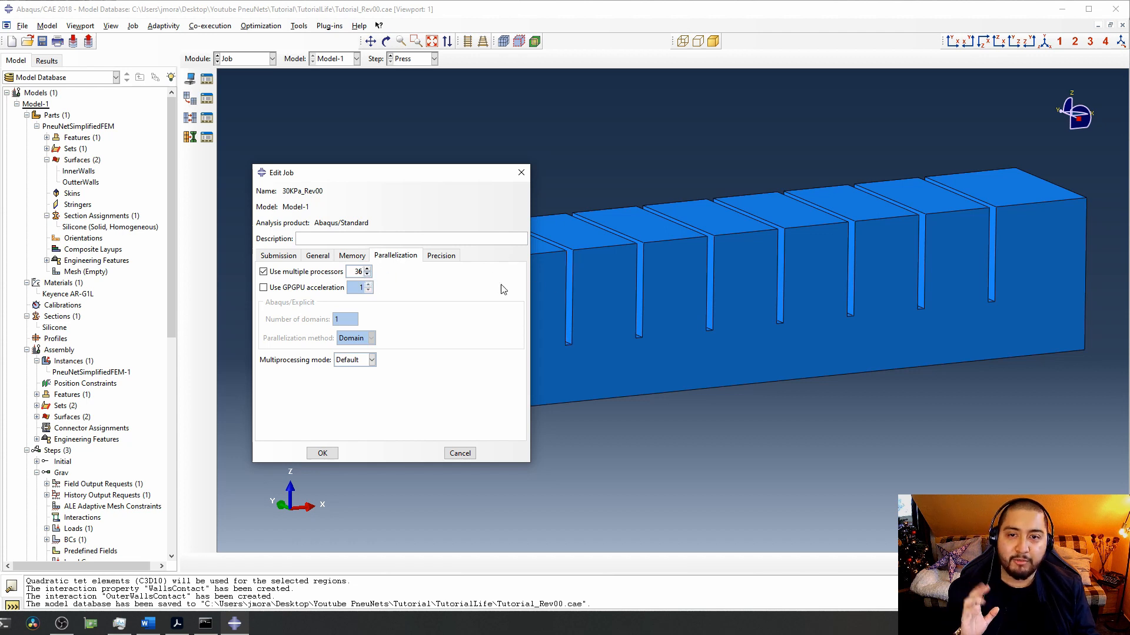
pyautogui.moveTo(446, 175); pyautogui.dragTo(655, 227)
pyautogui.click(533, 341)
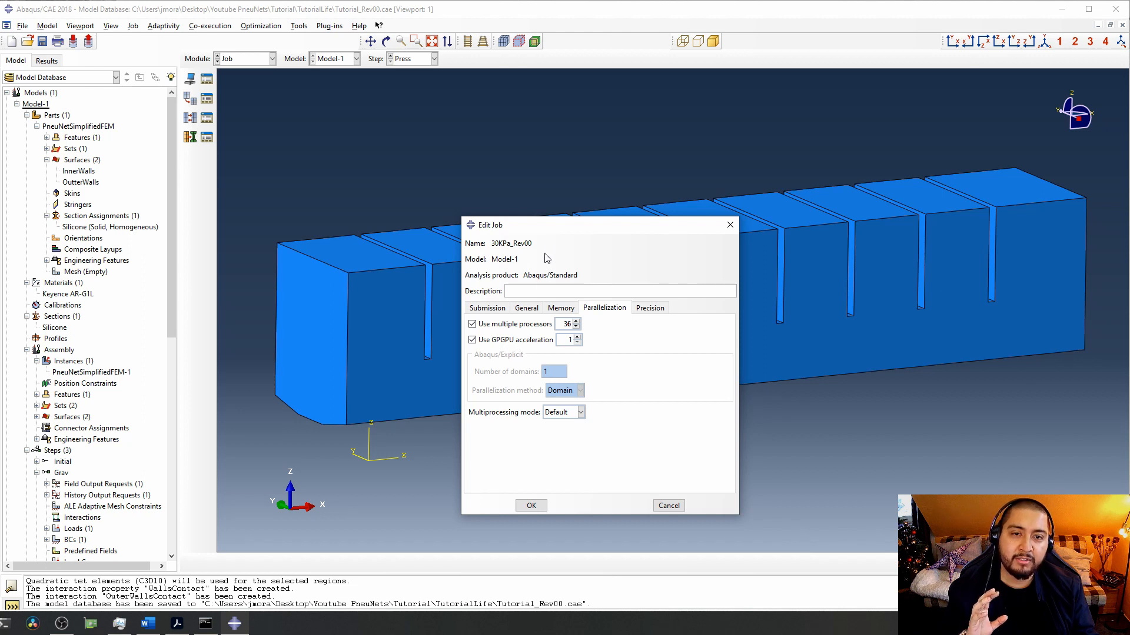
pyautogui.moveTo(549, 233); pyautogui.dragTo(835, 235)
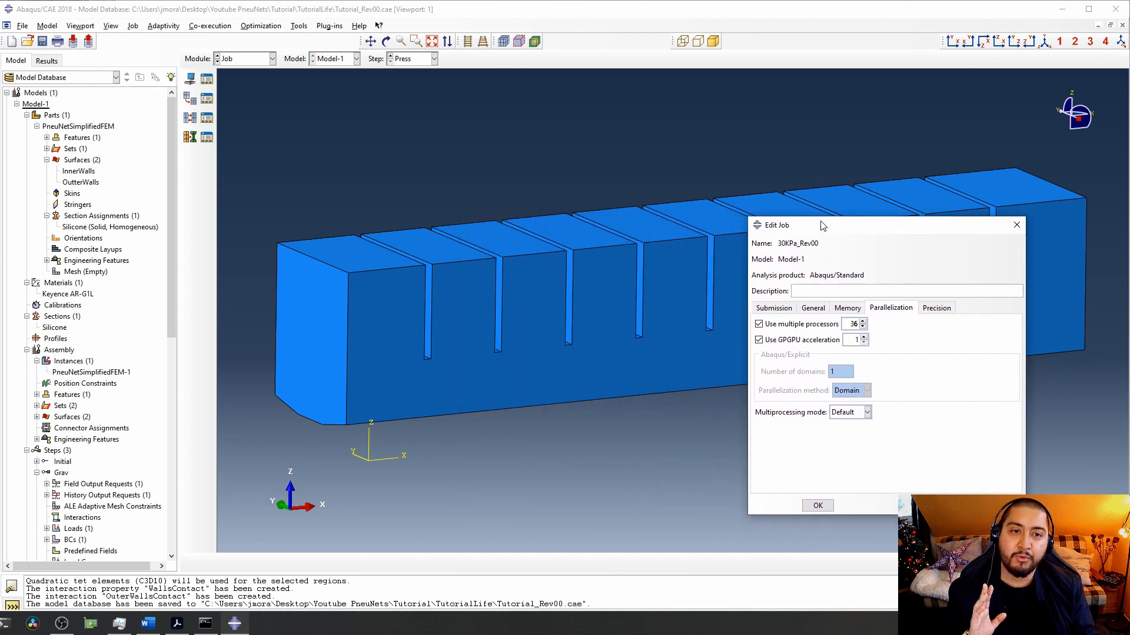
pyautogui.moveTo(830, 227); pyautogui.dragTo(775, 213)
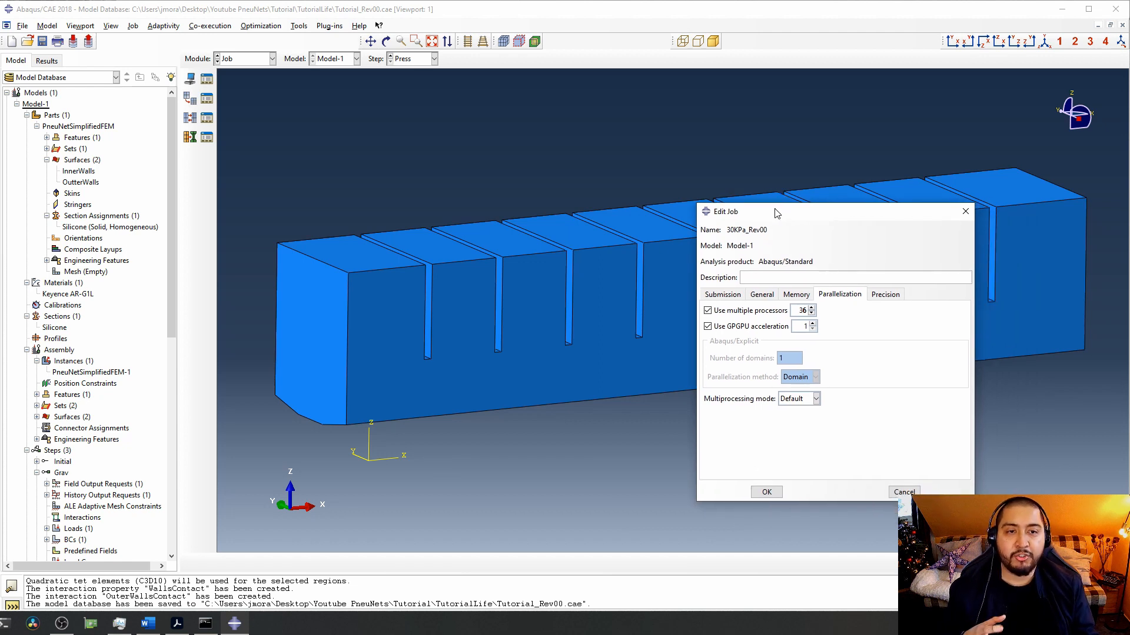
pyautogui.moveTo(775, 213); pyautogui.dragTo(781, 208)
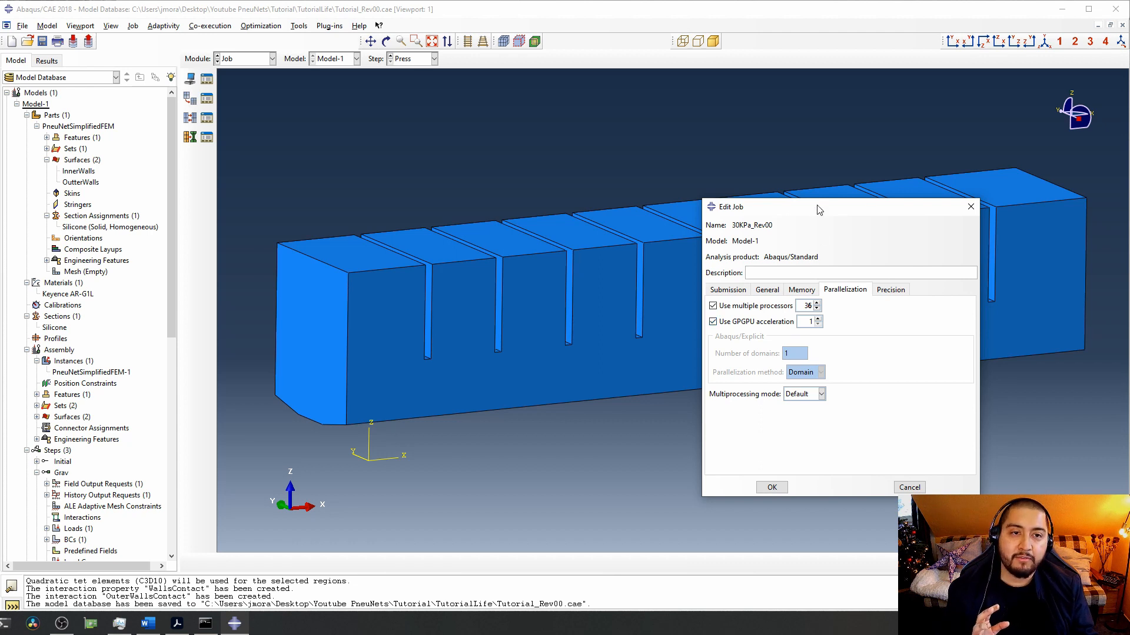
pyautogui.moveTo(818, 207); pyautogui.dragTo(841, 238)
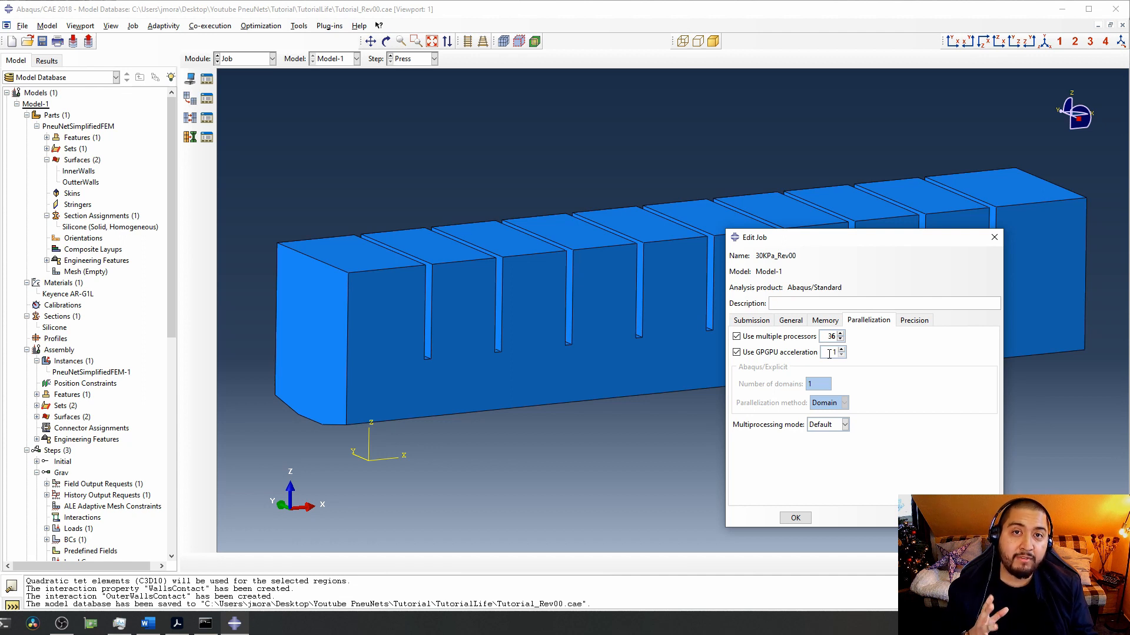
pyautogui.moveTo(847, 243); pyautogui.dragTo(881, 247)
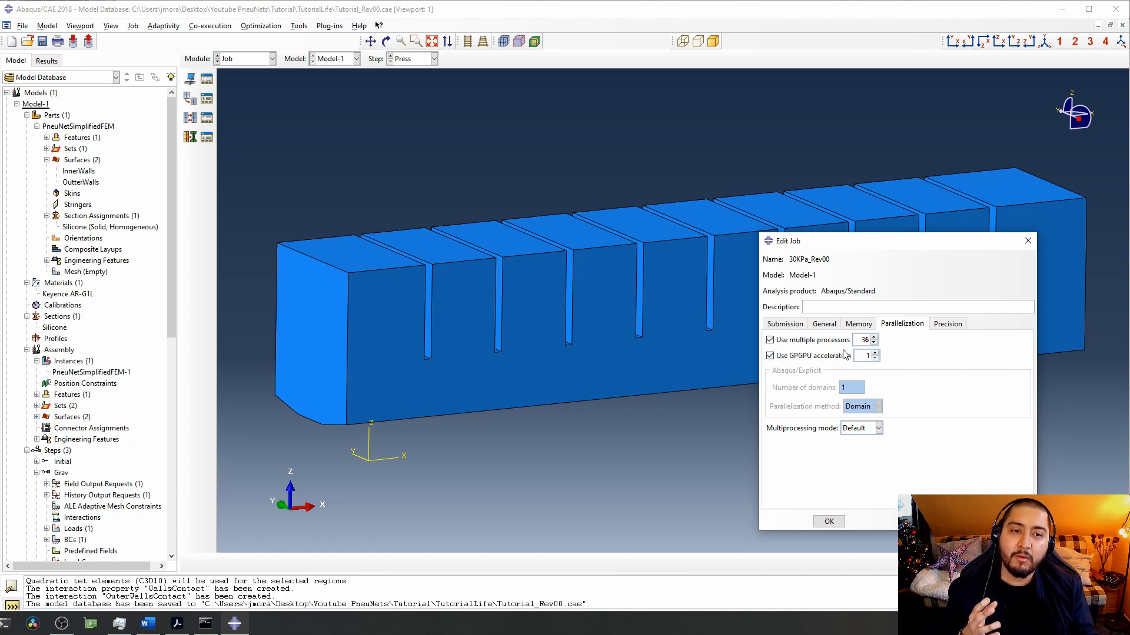
# Set the job's GPGPU acceleration count to 2 and confirm the job settings.
pyautogui.click(943, 326)
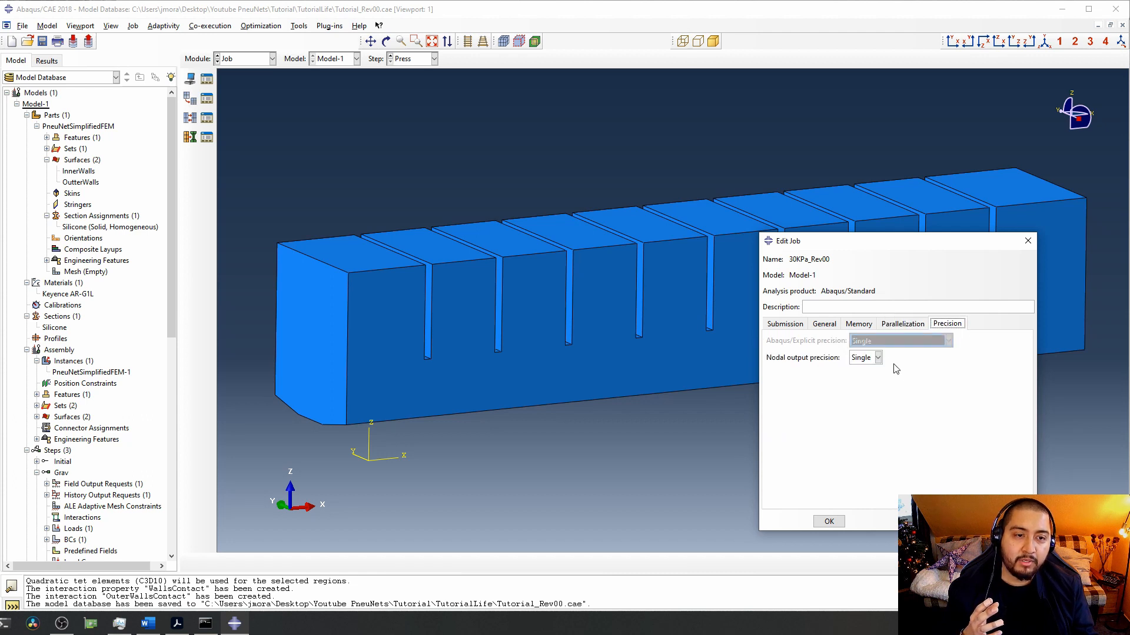
pyautogui.click(896, 325)
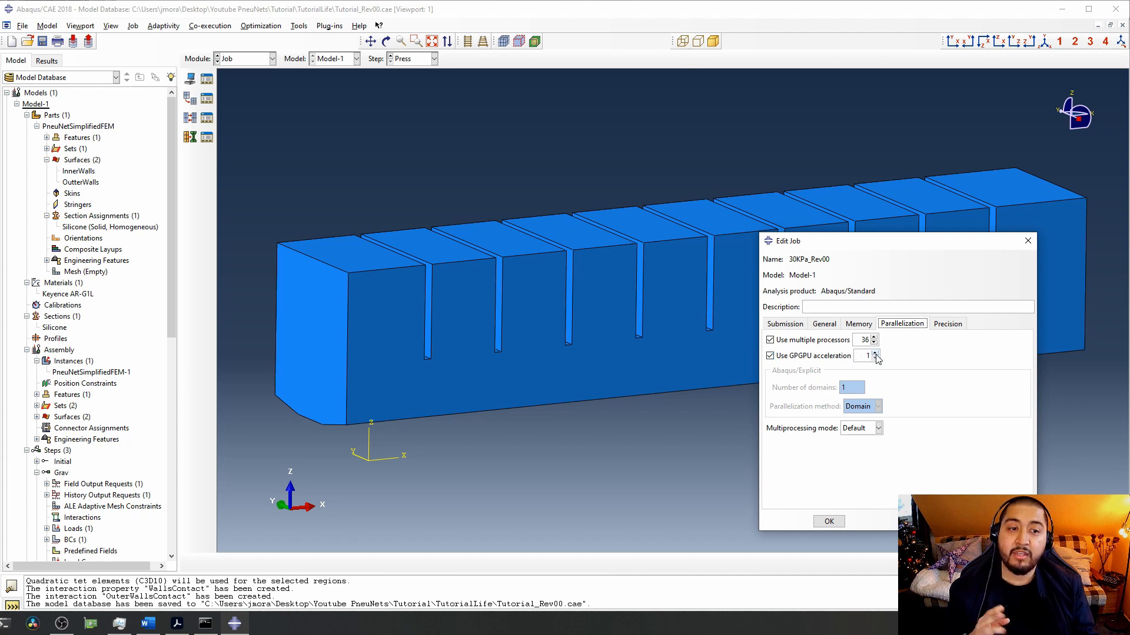
pyautogui.click(874, 354)
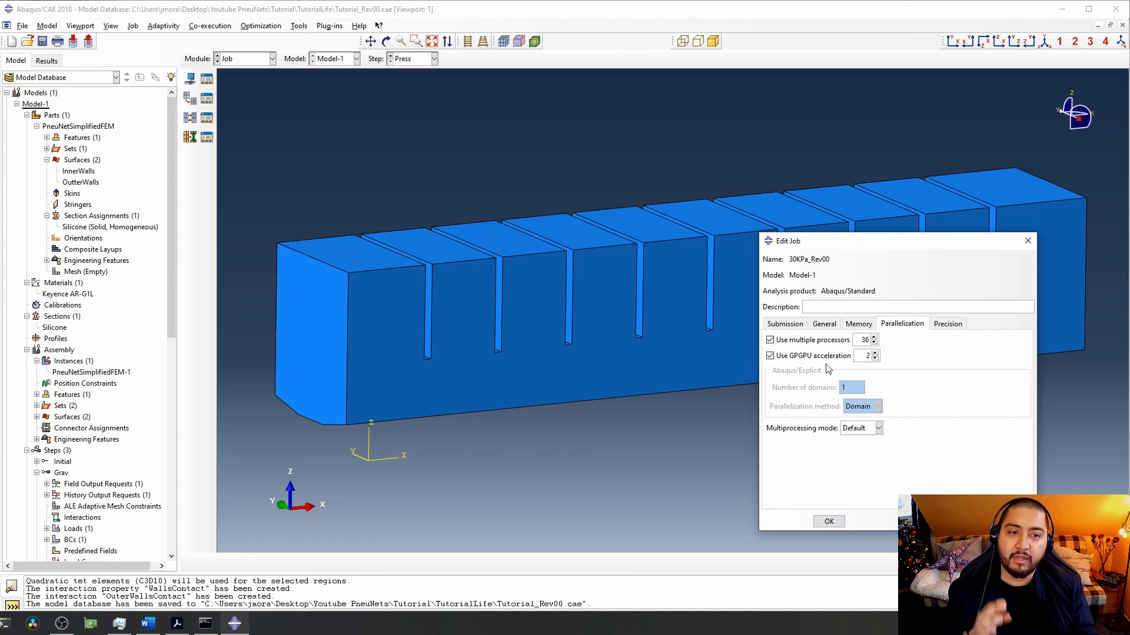
pyautogui.click(829, 522)
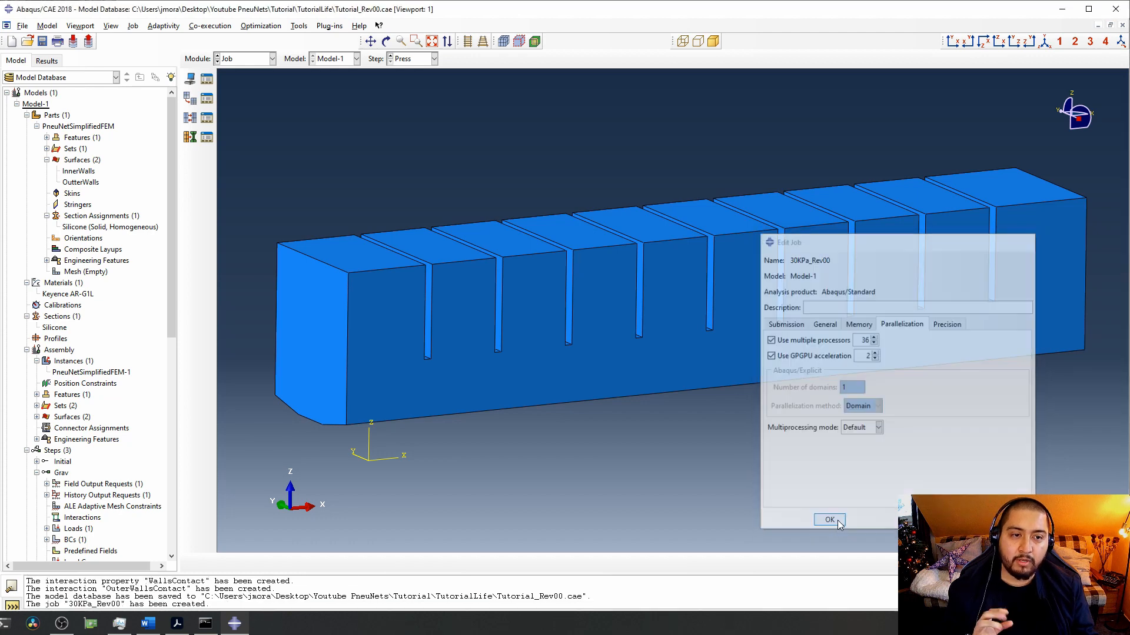
# Reopen the 30KPa_Rev00 job from the model tree to review its parallelization settings, then close it.
pyautogui.scroll(-12, 65, 489)
pyautogui.scroll(-2, 64, 487)
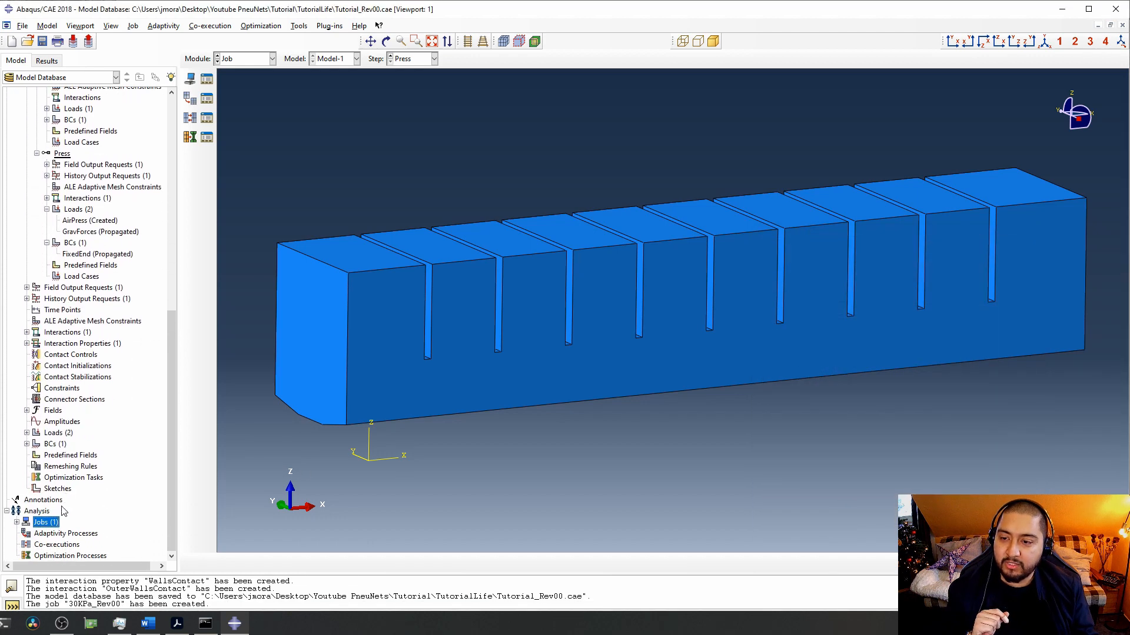
pyautogui.click(17, 521)
pyautogui.scroll(-2, 55, 521)
pyautogui.click(53, 522)
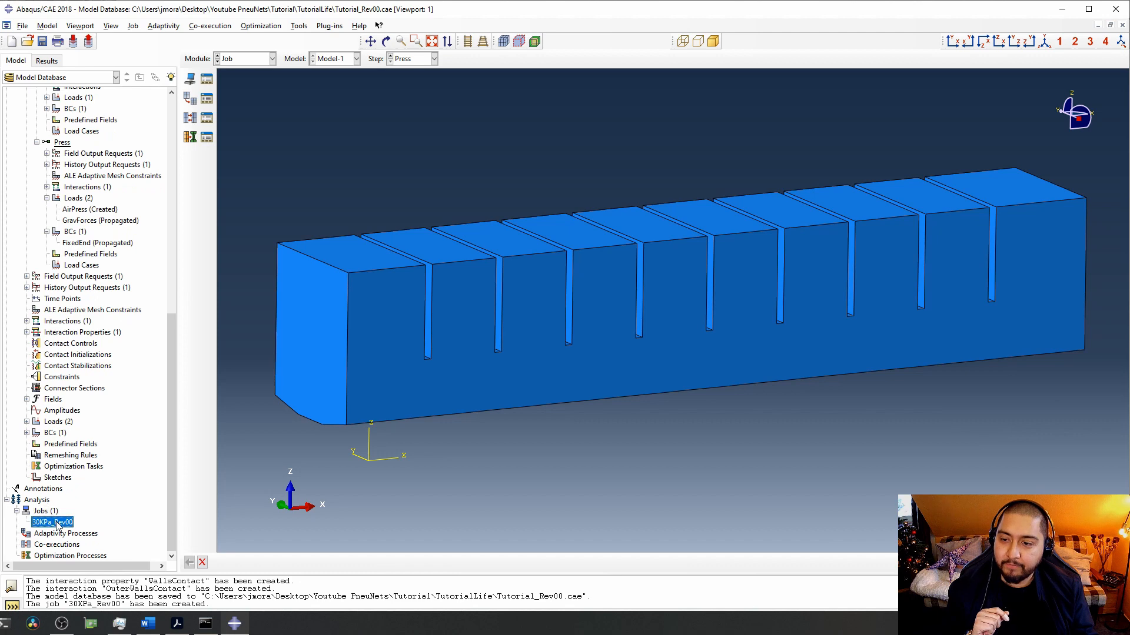
pyautogui.doubleClick(52, 522)
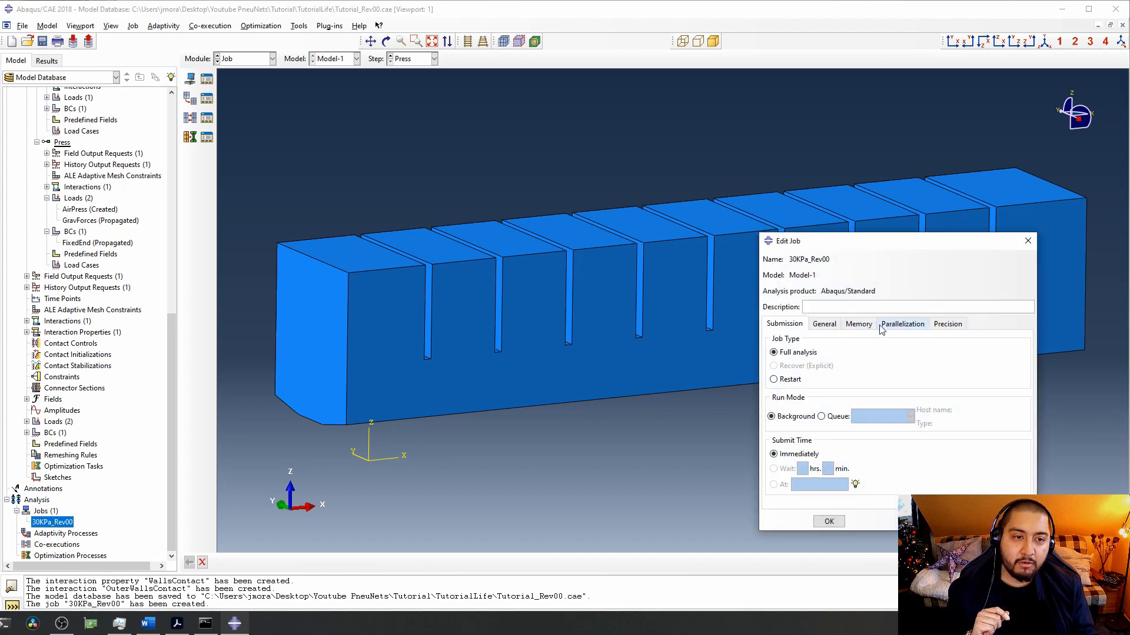
pyautogui.click(902, 324)
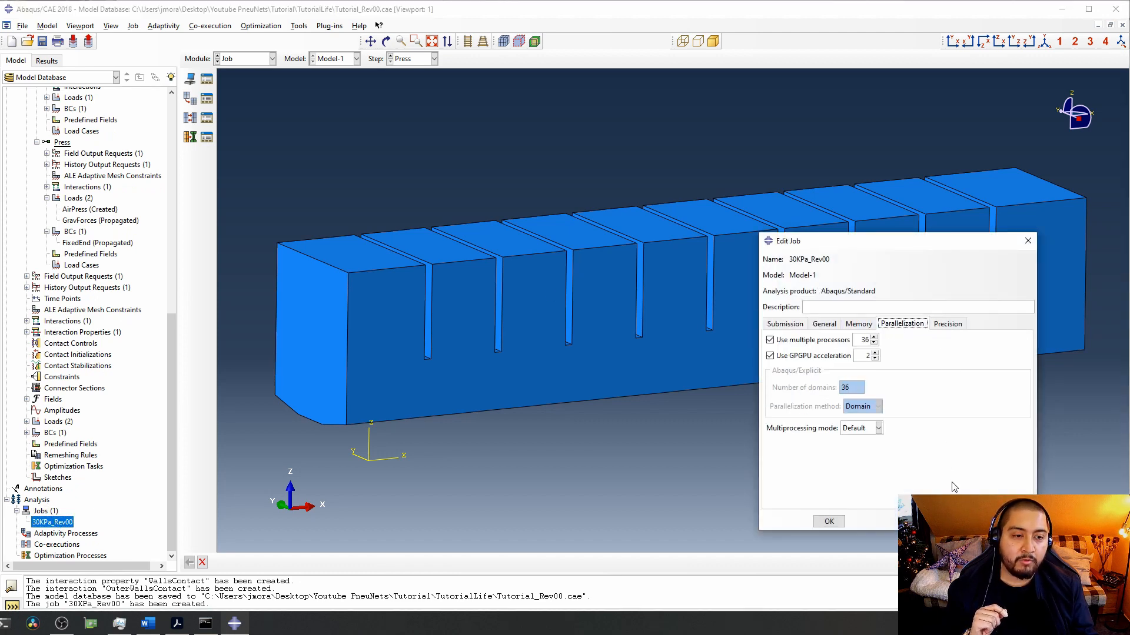
pyautogui.press('Return')
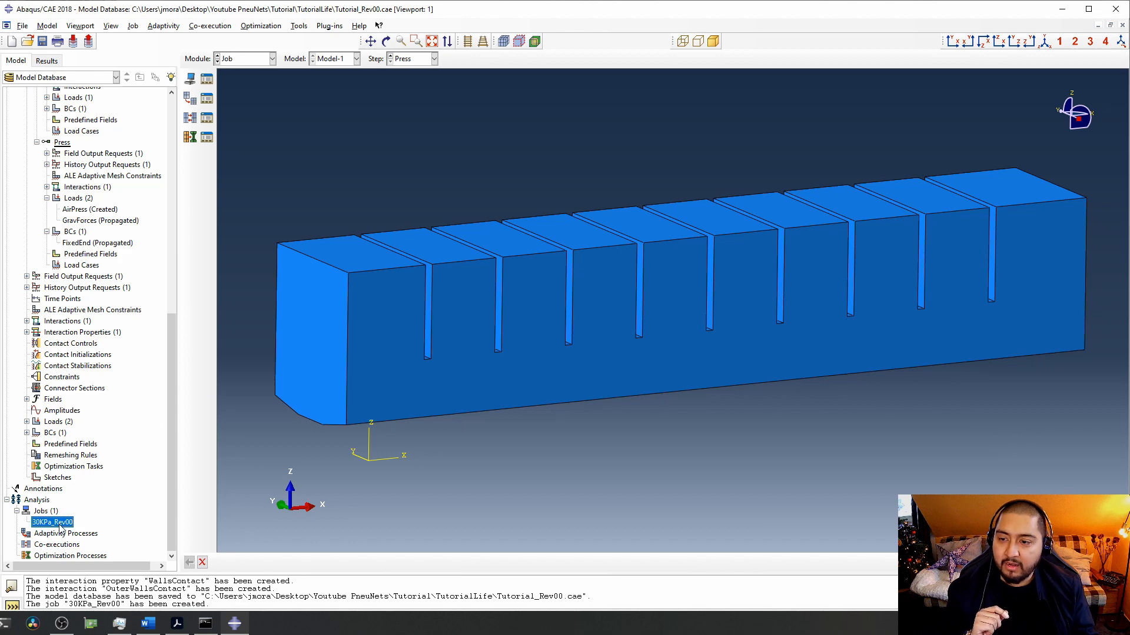
# Save the model database with the new analysis job.
pyautogui.click(43, 45)
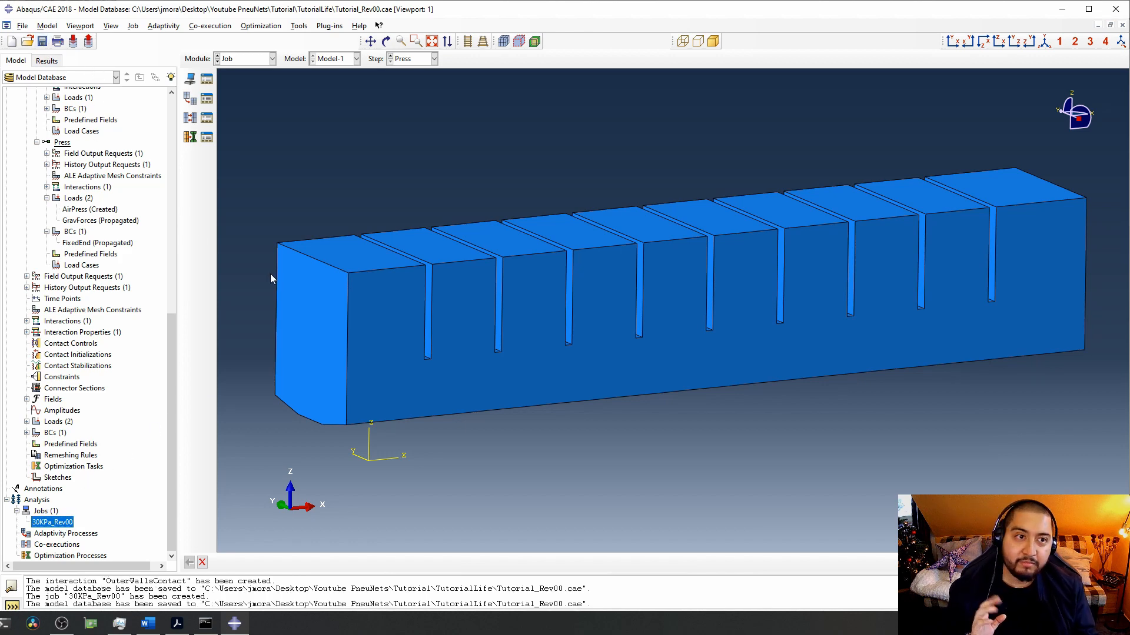
pyautogui.scroll(13, 104, 422)
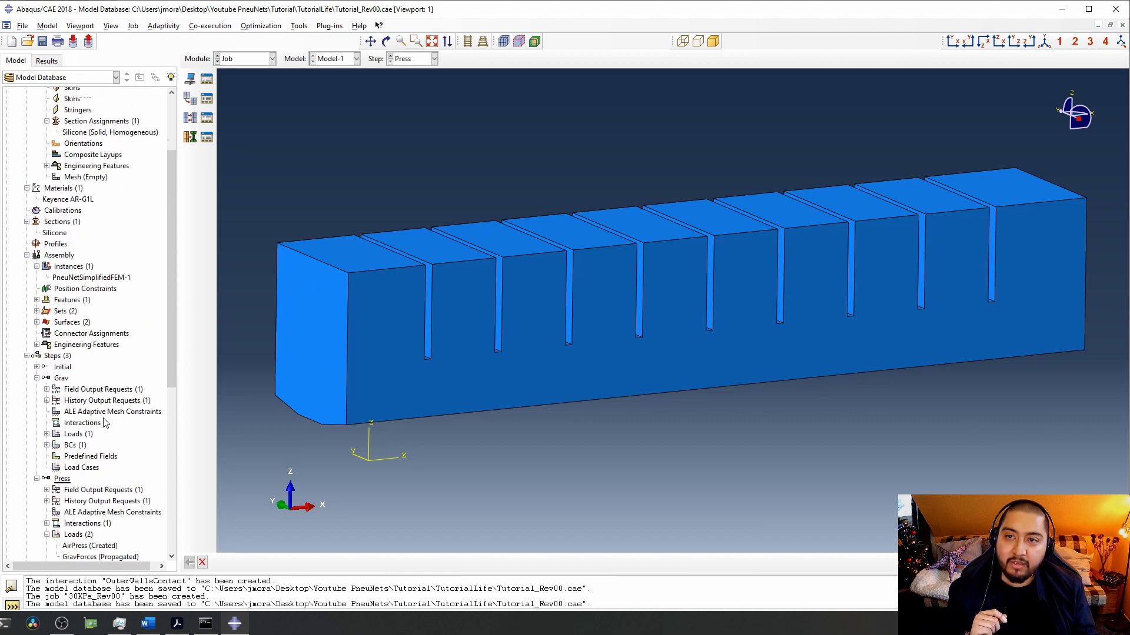
pyautogui.scroll(-13, 106, 426)
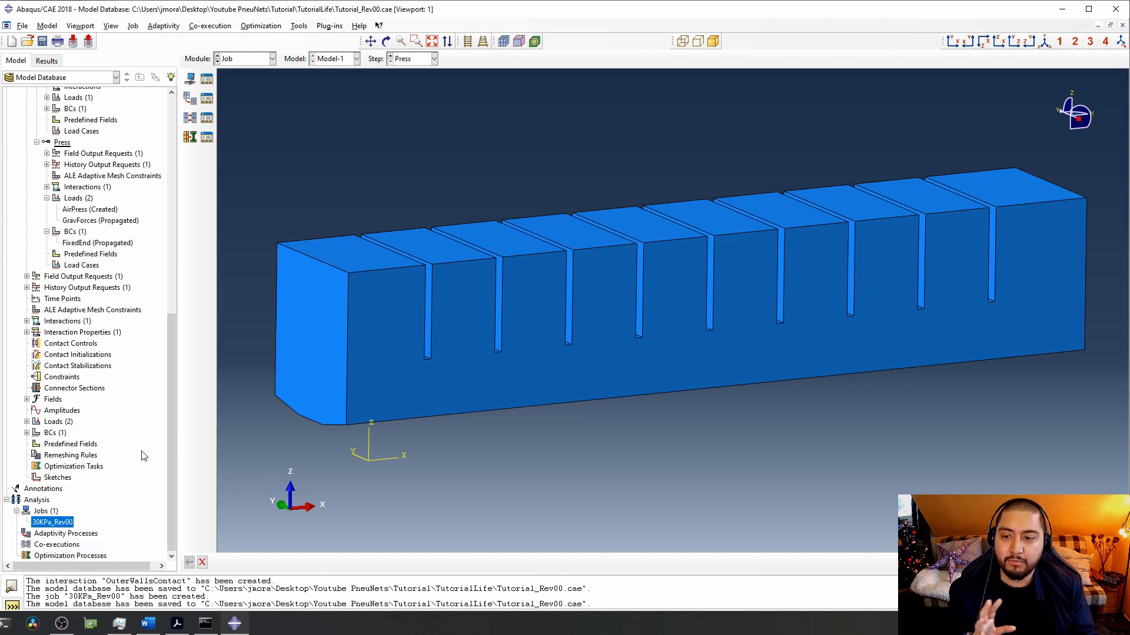
# Open the monitor for the 30KPa_Rev00 job and enlarge and reposition its window.
pyautogui.rightClick(68, 523)
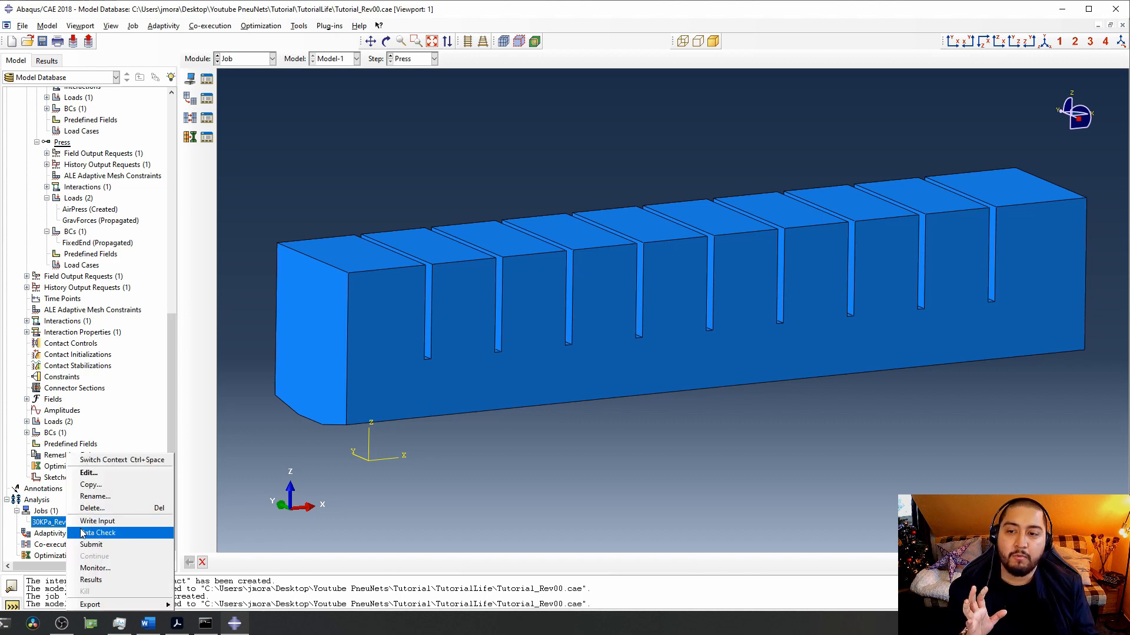
pyautogui.click(91, 544)
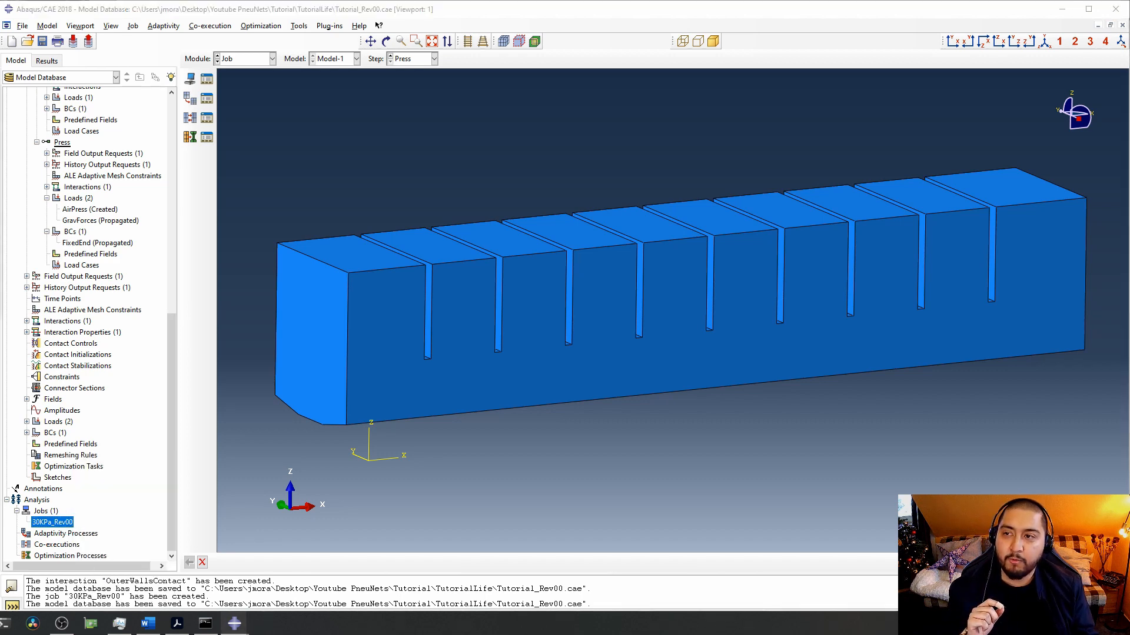
pyautogui.moveTo(653, 151); pyautogui.dragTo(870, 93)
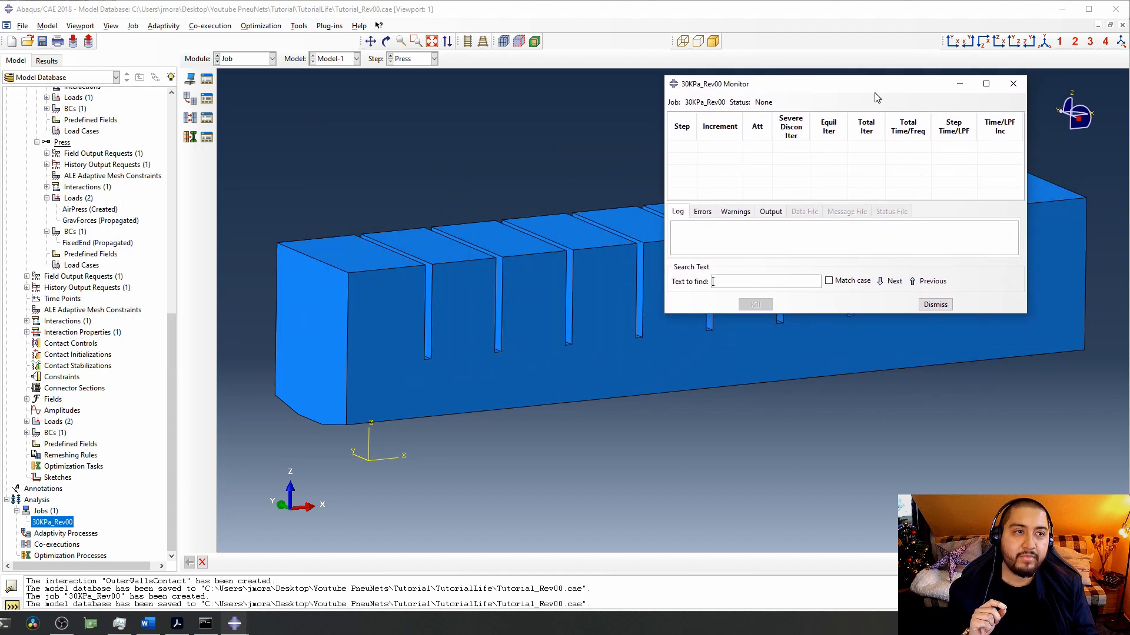
pyautogui.moveTo(1028, 316); pyautogui.dragTo(1062, 380)
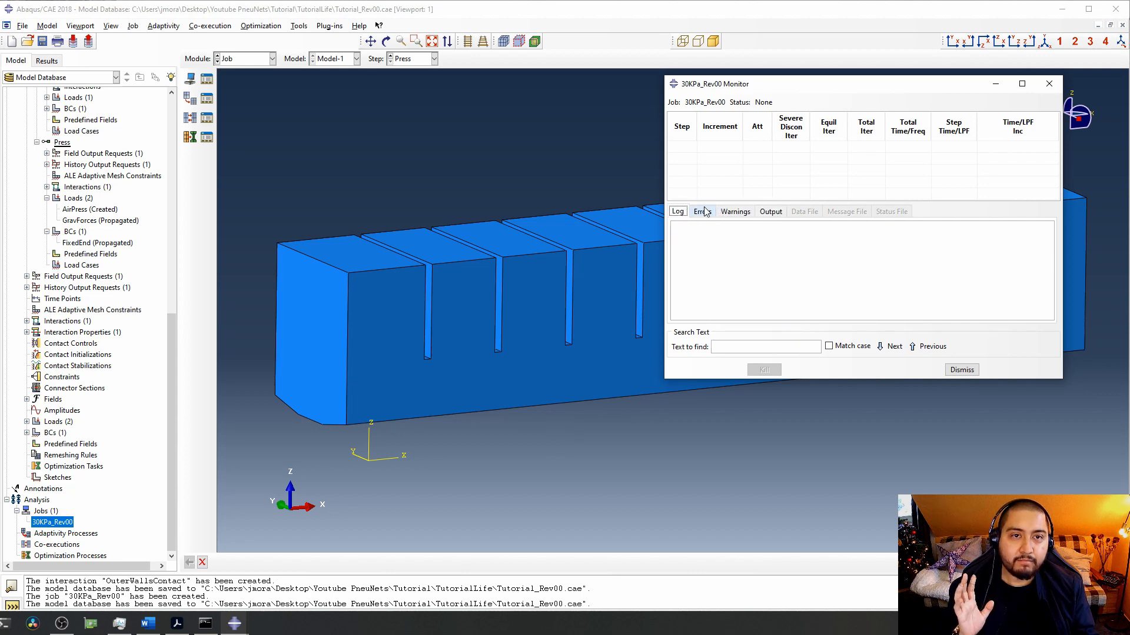
pyautogui.moveTo(792, 87); pyautogui.dragTo(840, 249)
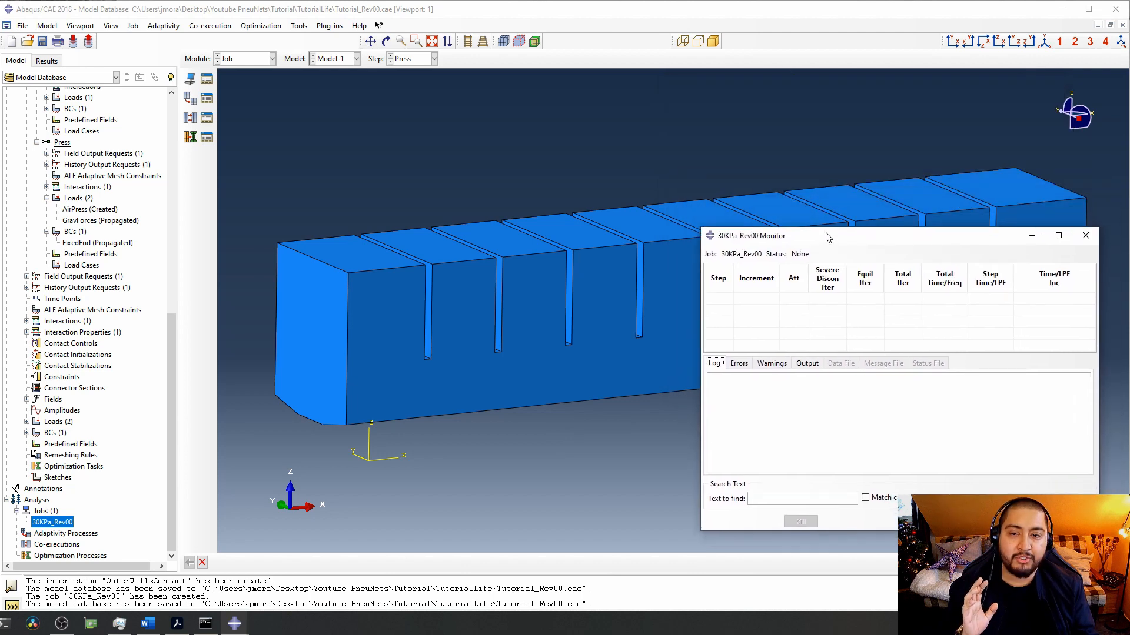
# Submit the 30KPa_Rev00 job for analysis and check the warnings and log in its monitor.
pyautogui.rightClick(66, 522)
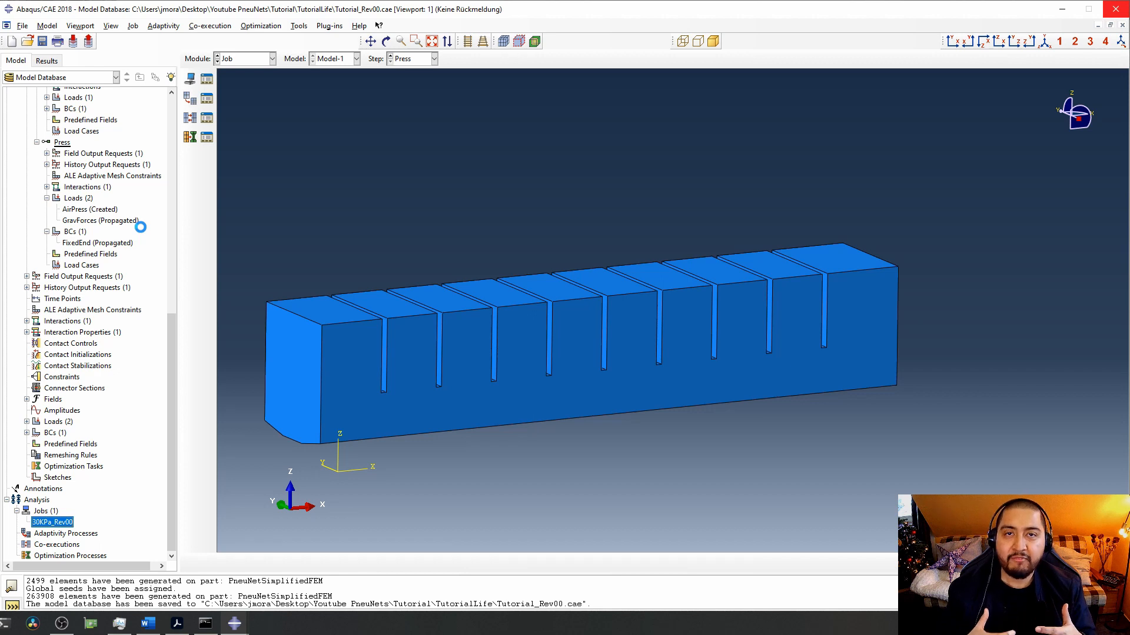
pyautogui.moveTo(246, 624)
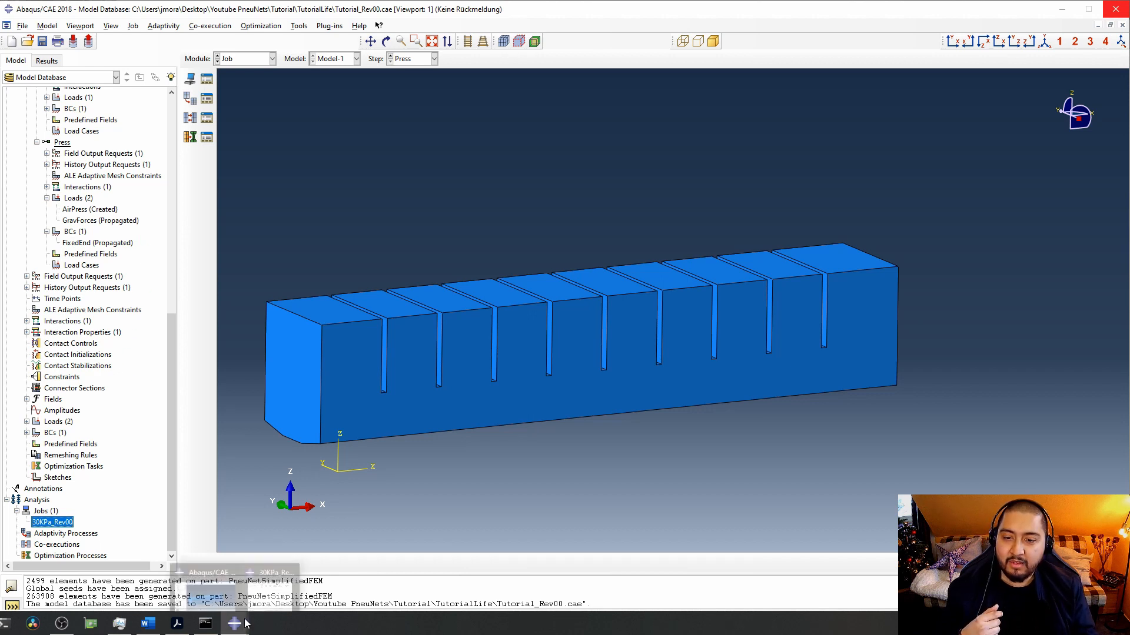
pyautogui.click(278, 569)
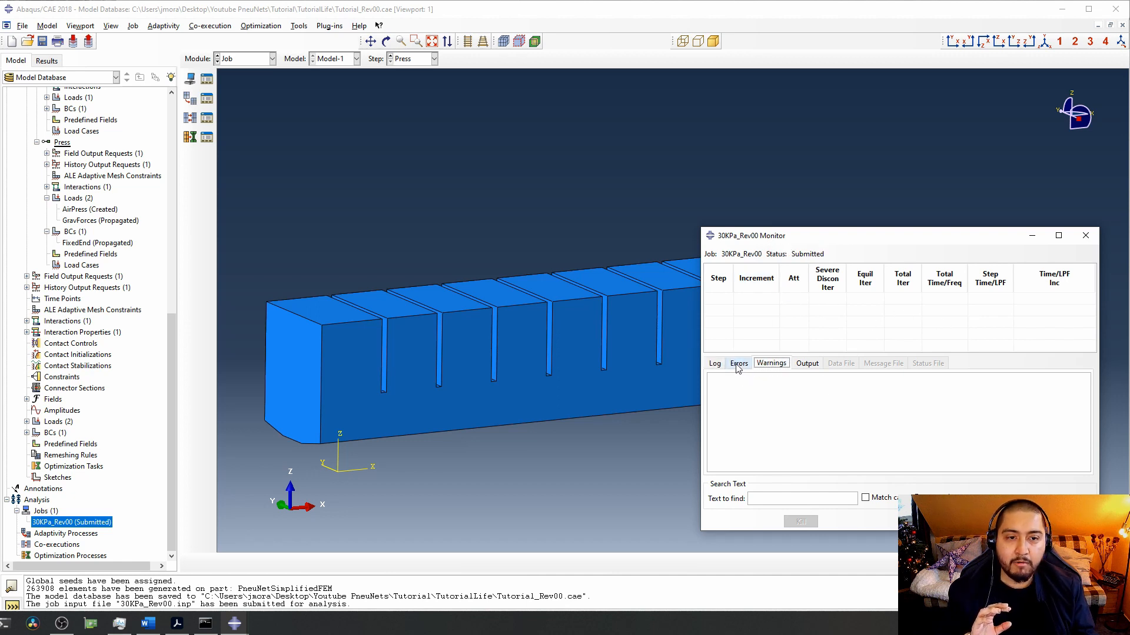
pyautogui.click(771, 363)
pyautogui.click(713, 363)
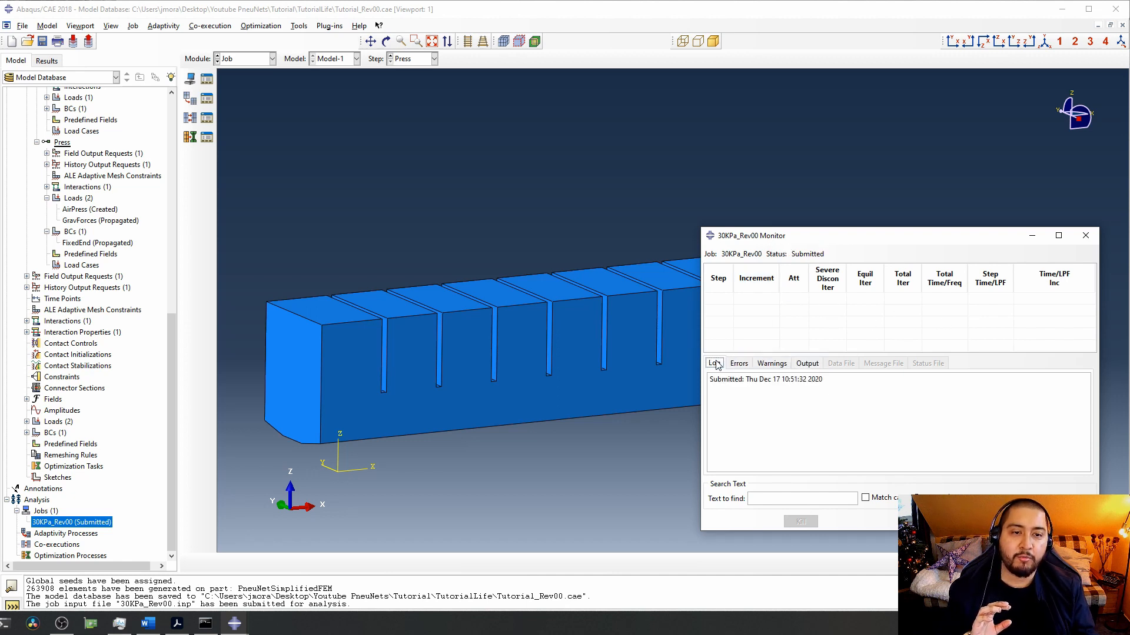
pyautogui.moveTo(833, 238); pyautogui.dragTo(848, 198)
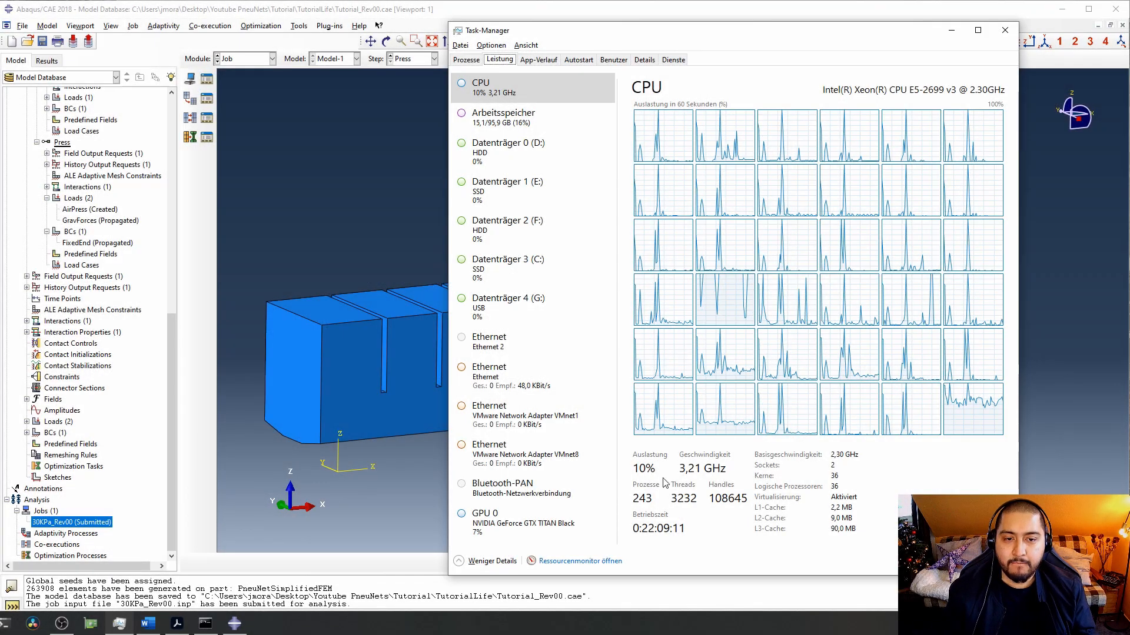
# Switch to Task Manager to examine the GPU and CPU load of the running job, and open a PowerShell terminal.
pyautogui.click(611, 510)
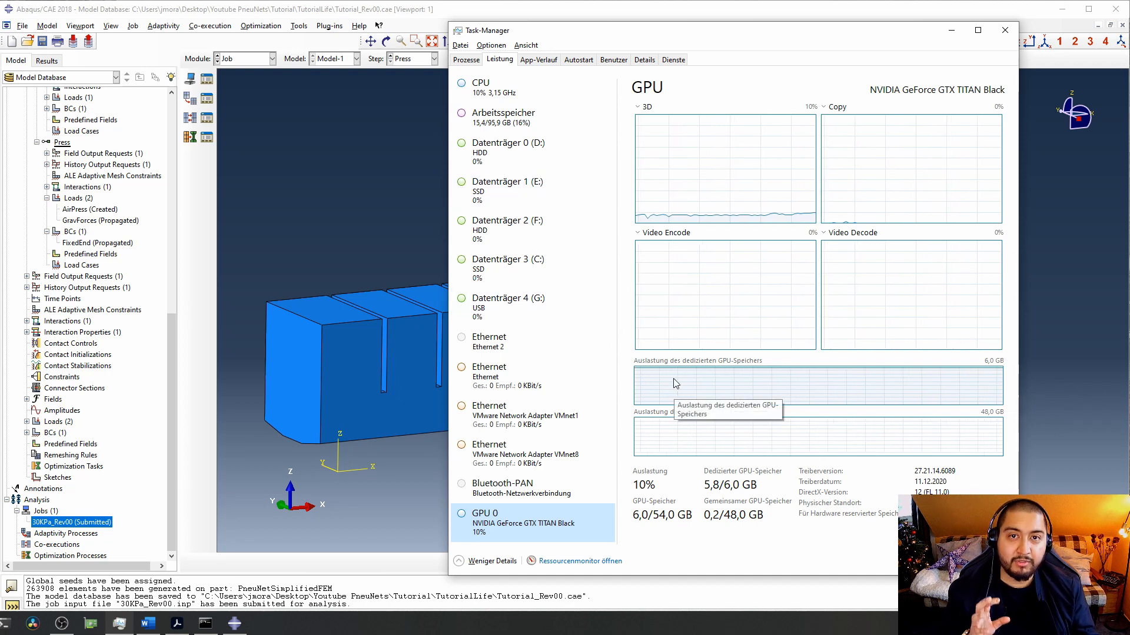
pyautogui.rightClick(367, 624)
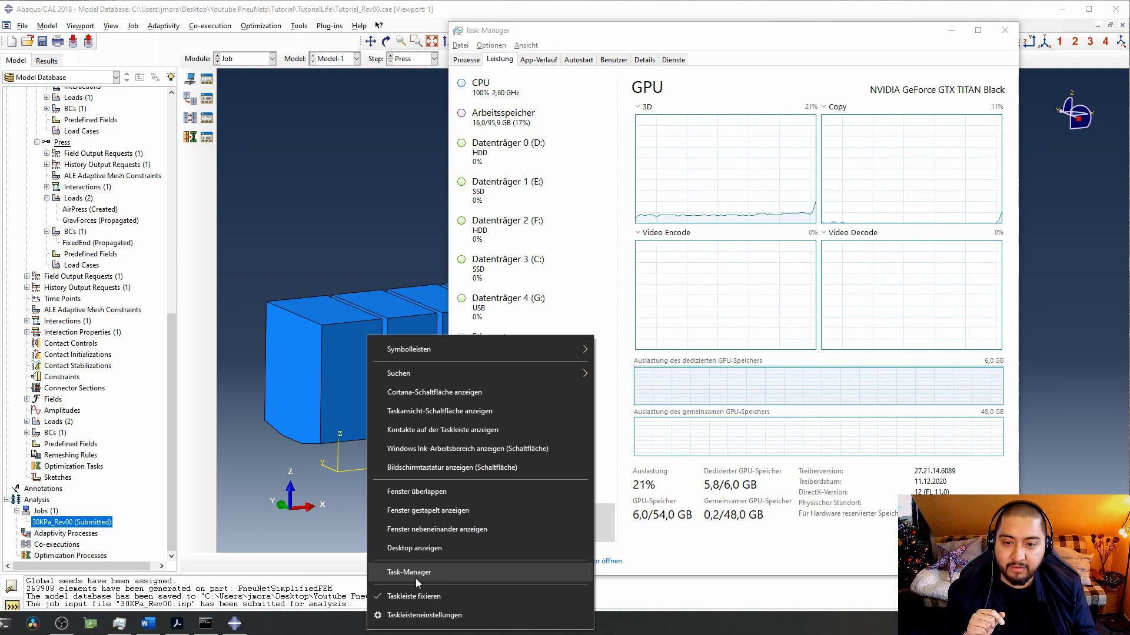
pyautogui.click(416, 573)
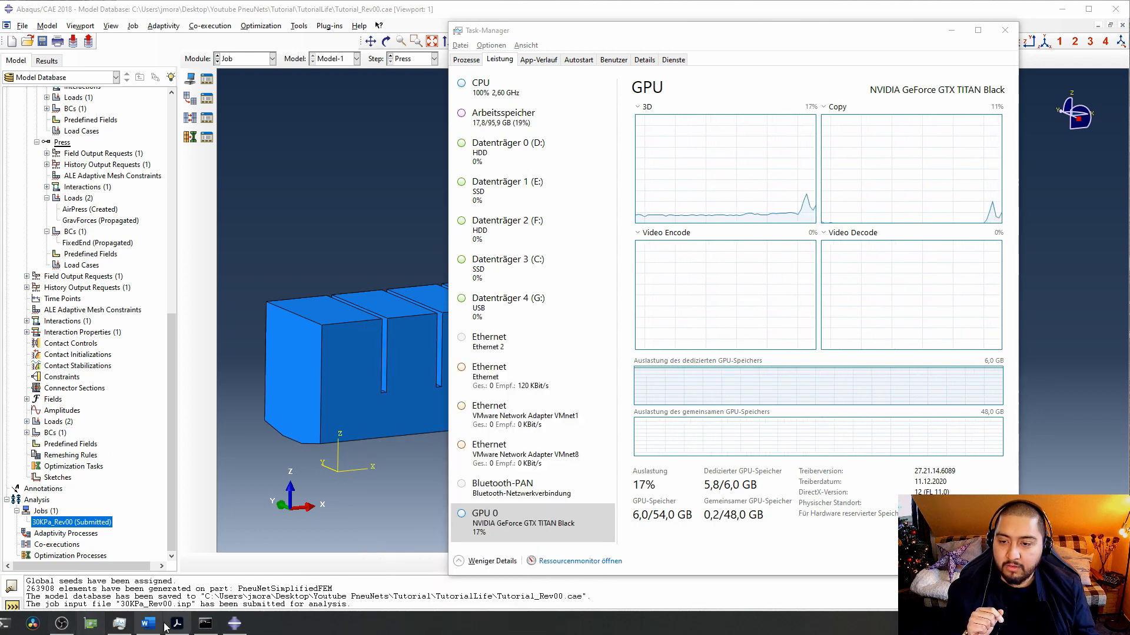
pyautogui.click(9, 620)
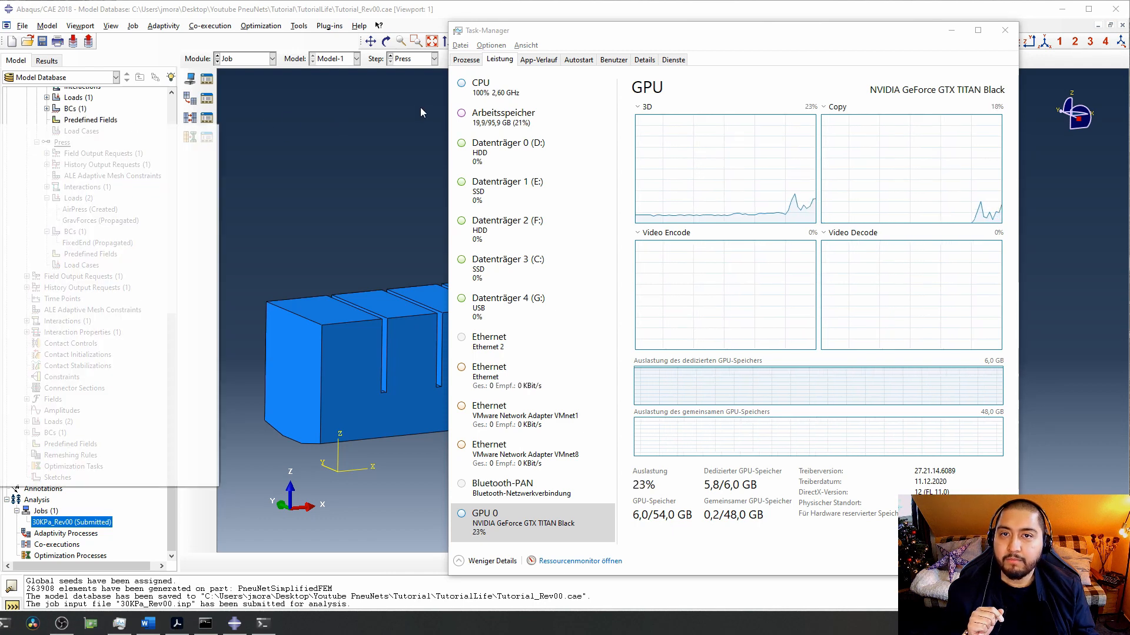
pyautogui.click(524, 84)
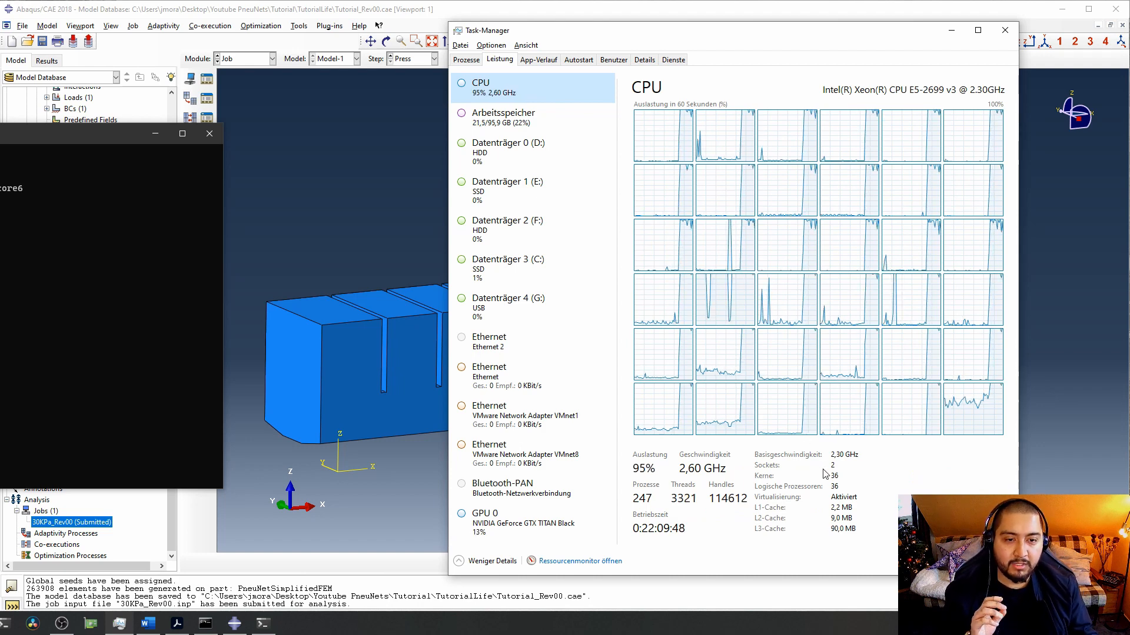
pyautogui.click(530, 521)
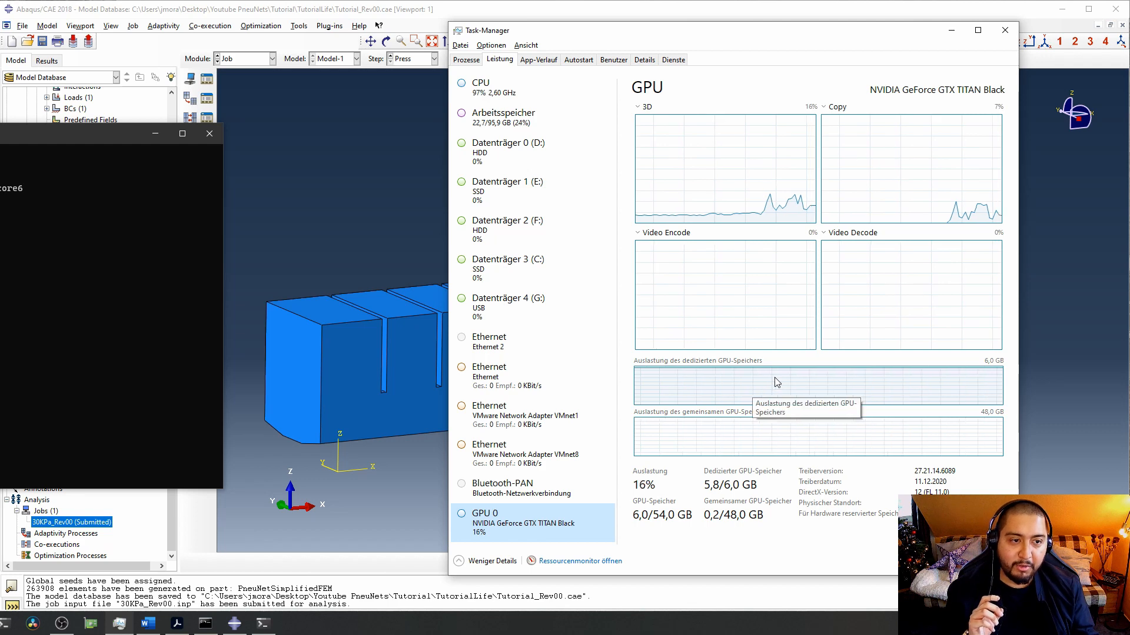
# Run nvidia-smi in PowerShell to examine the memory usage and processes of both graphics cards.
pyautogui.click(101, 139)
pyautogui.moveTo(100, 139); pyautogui.dragTo(947, 171)
pyautogui.write('nvidia-smi')
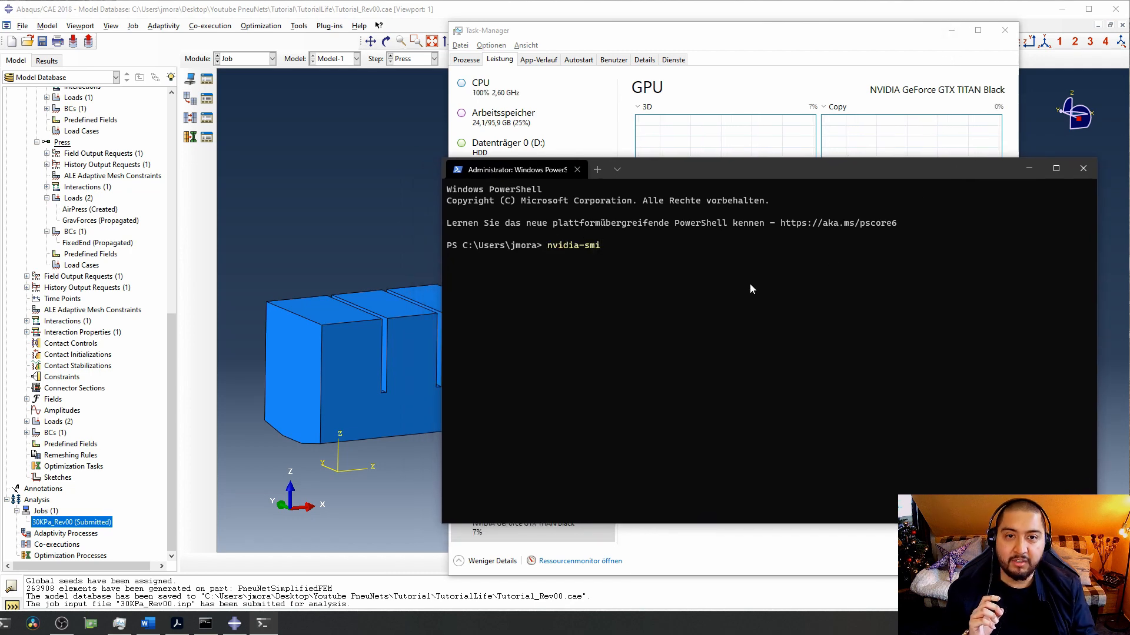
pyautogui.press('Return')
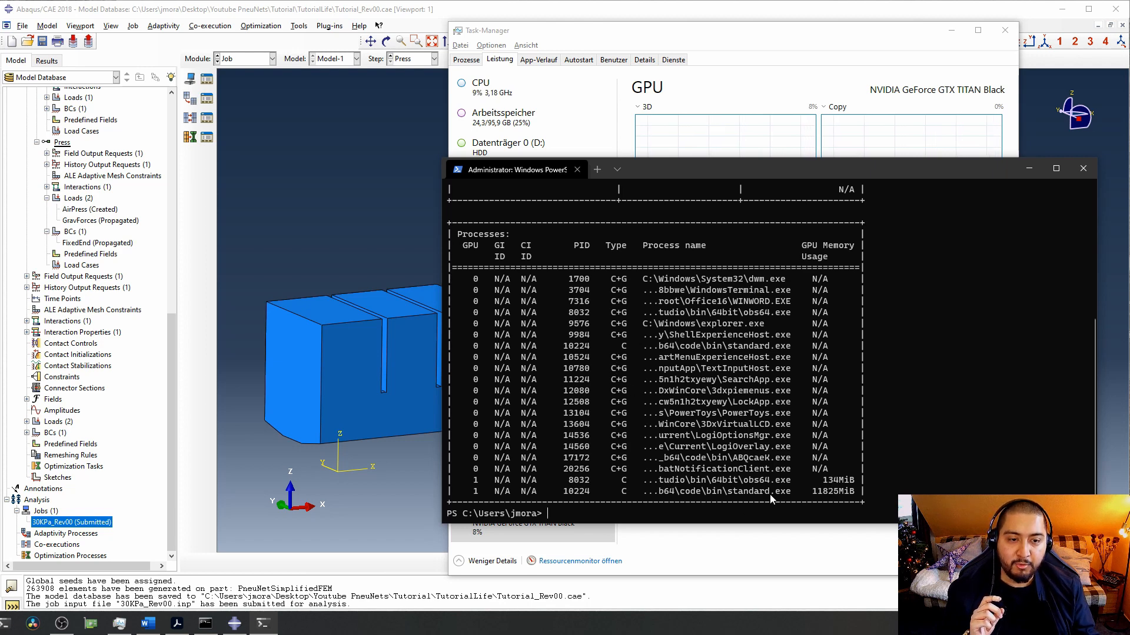
pyautogui.scroll(4, 619, 453)
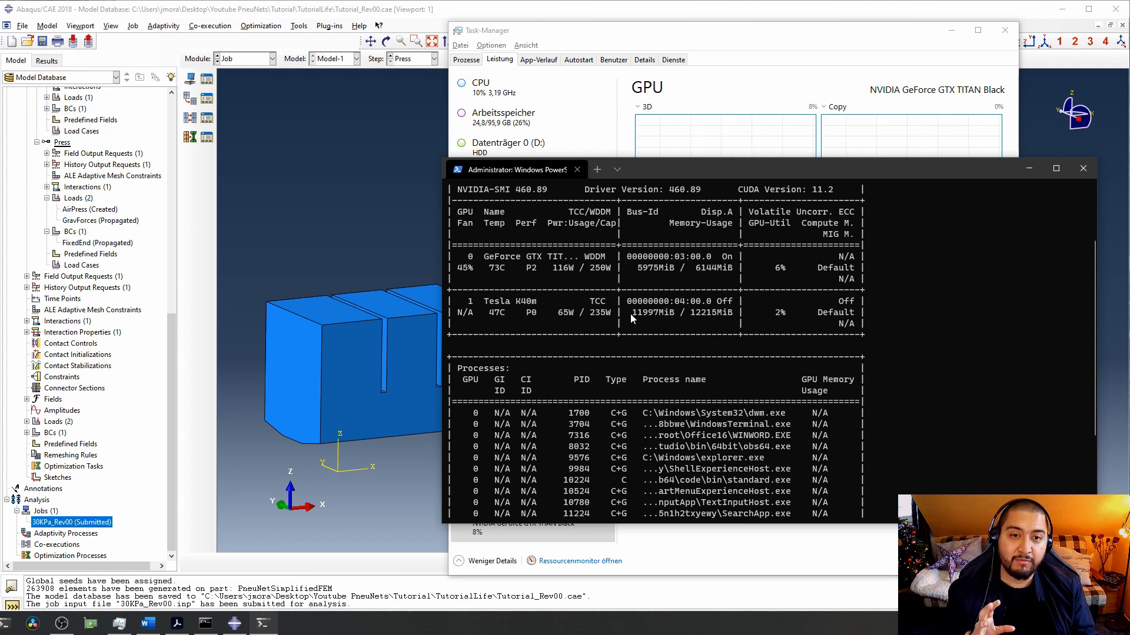
# Review the GPU process list in PowerShell, and switch Task Manager's Video Decode graph to Compute_0 to examine the GPU and CPU load.
pyautogui.scroll(-4, 630, 313)
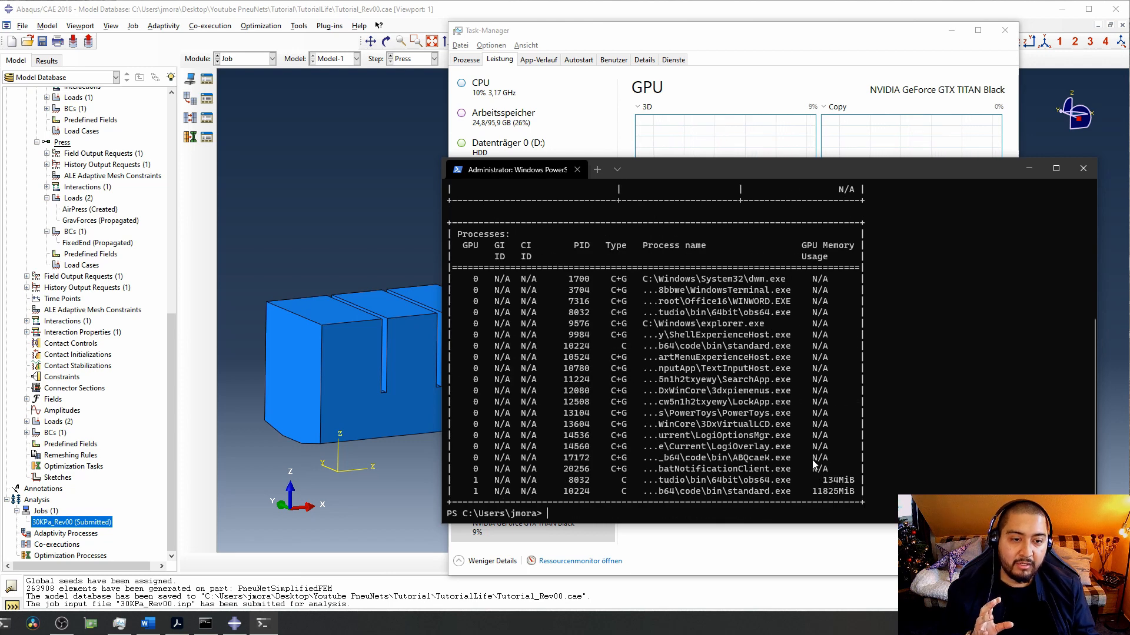
pyautogui.click(1028, 168)
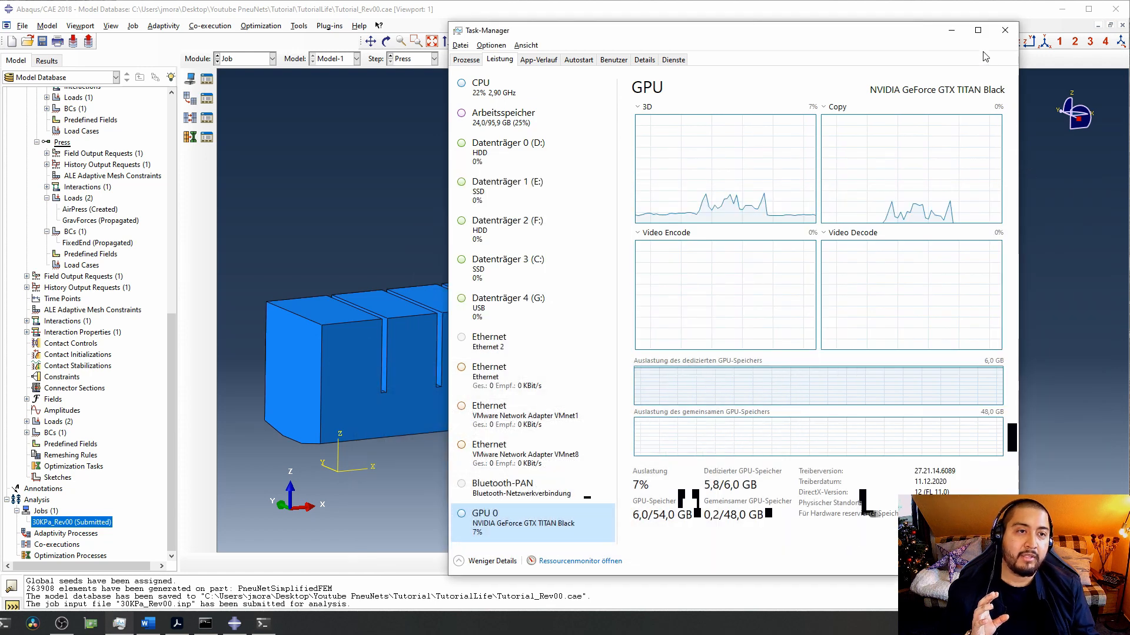
pyautogui.click(860, 233)
pyautogui.click(862, 297)
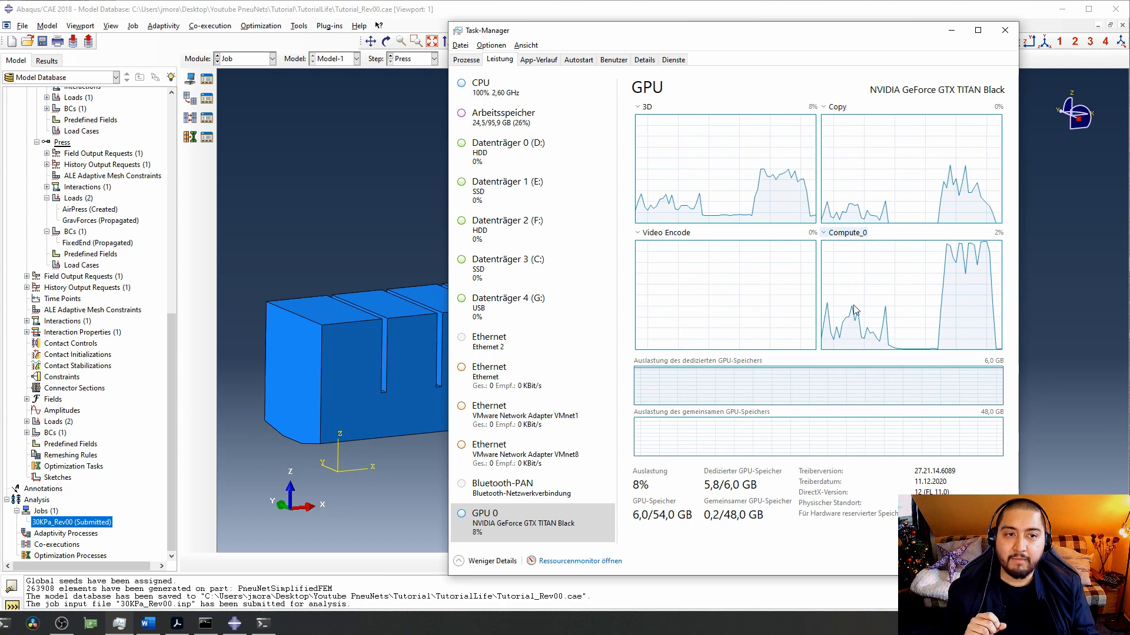
pyautogui.click(529, 88)
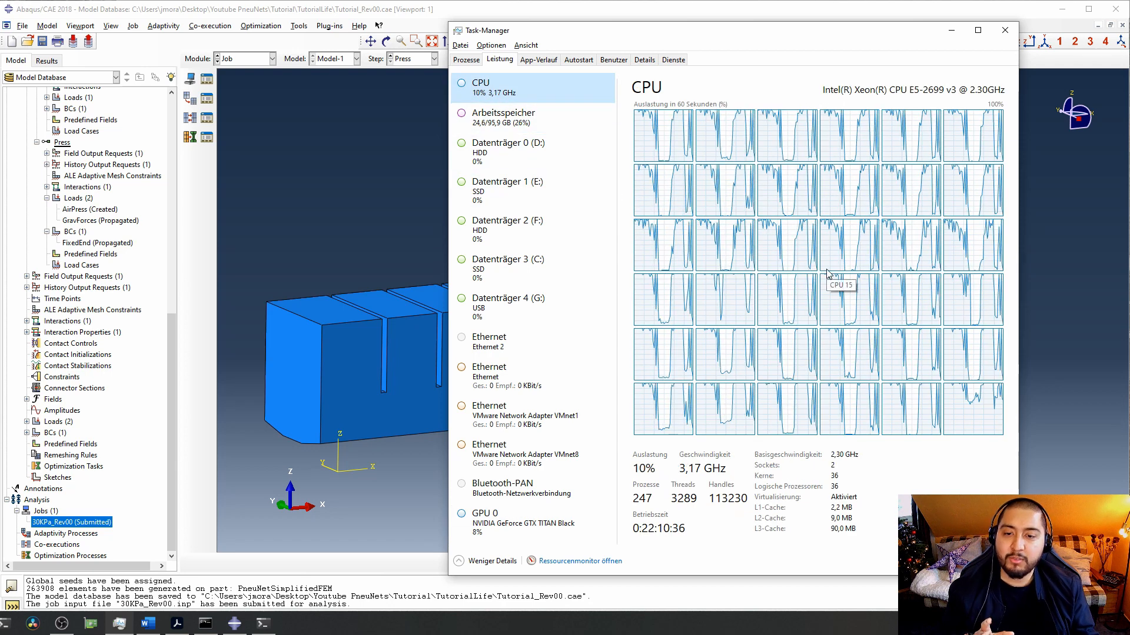
# Return to Abaqus/CAE and check the log in the 30KPa_Rev00 job monitor, closing the monitor when done.
pyautogui.click(358, 504)
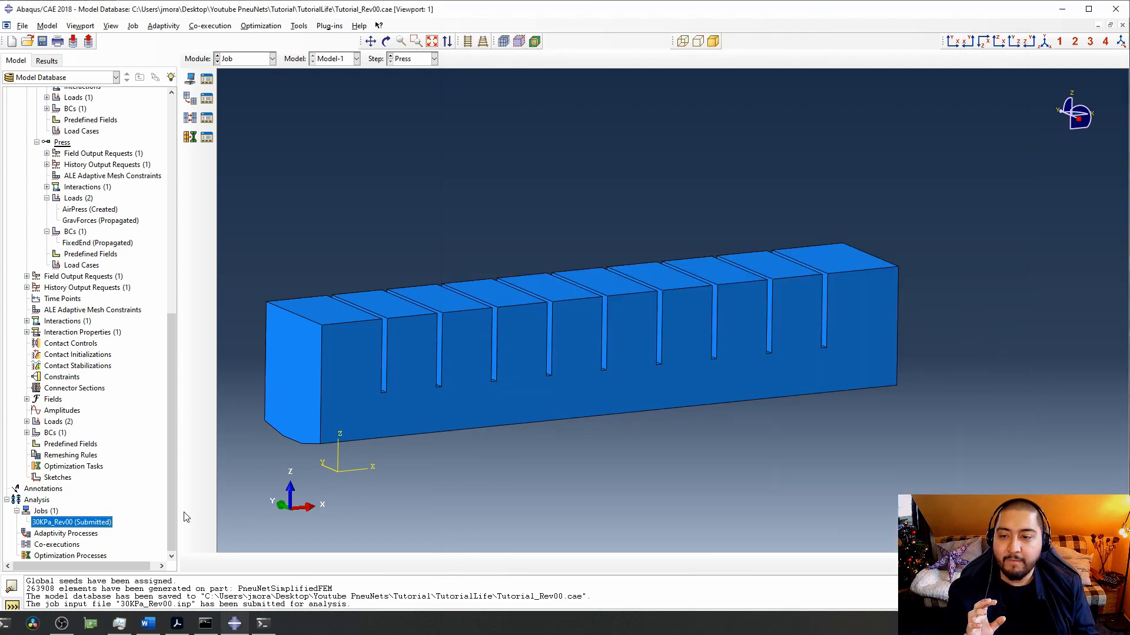
pyautogui.rightClick(93, 523)
pyautogui.click(121, 566)
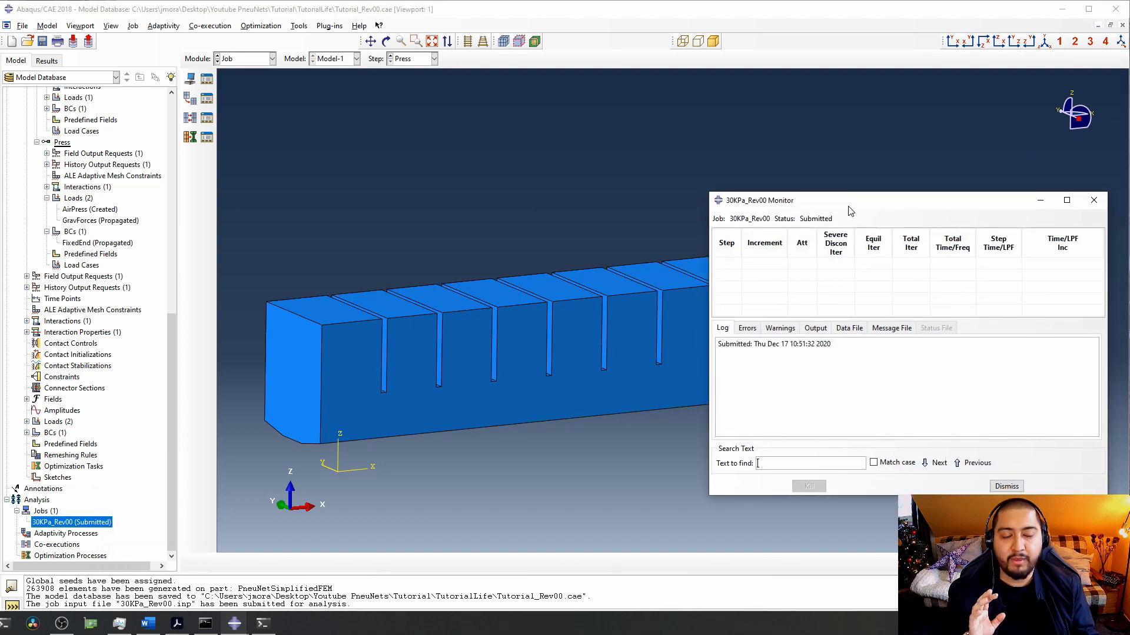
pyautogui.click(1093, 201)
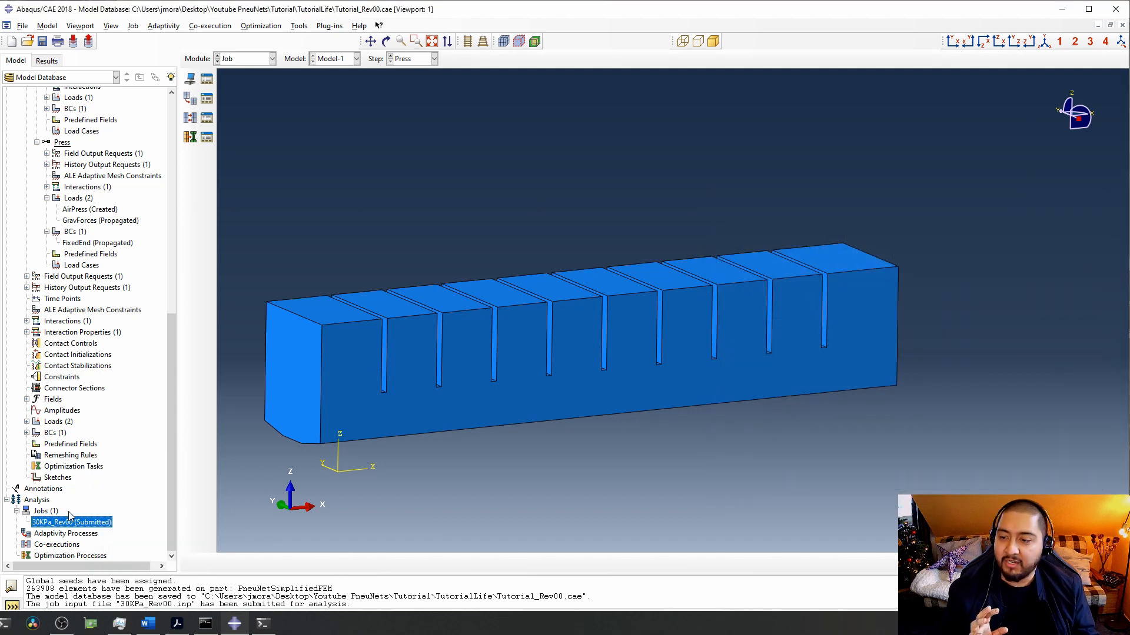
# Switch to File Explorer and examine the 30KPa_Rev00 solver output files in the TutorialLife folder.
pyautogui.hotkey('alt', 'Tab')
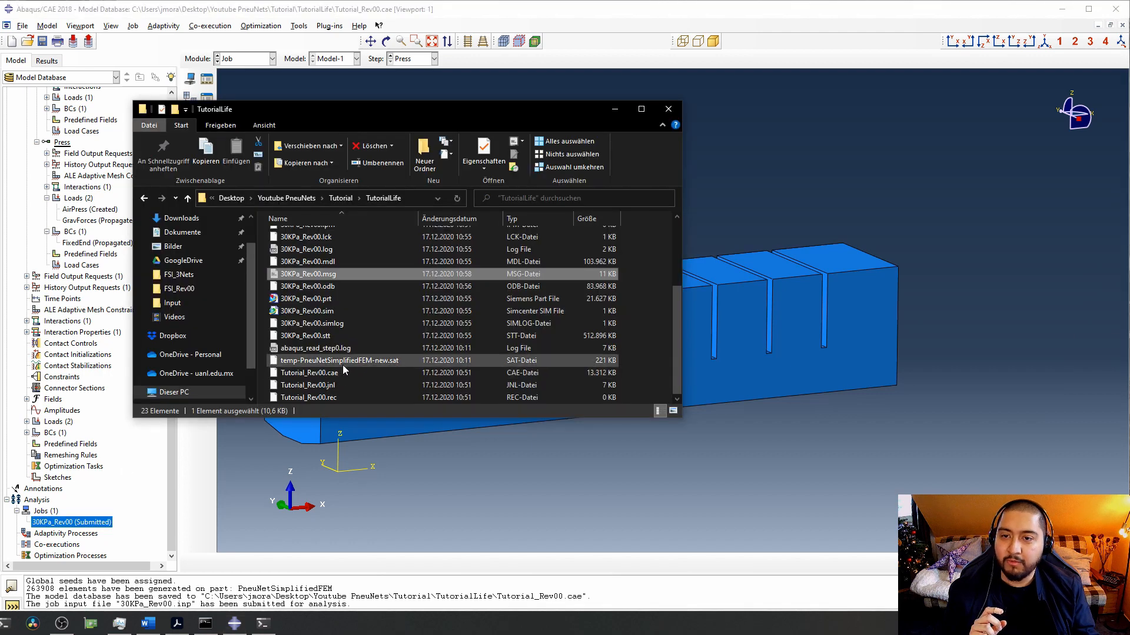
pyautogui.scroll(3, 340, 353)
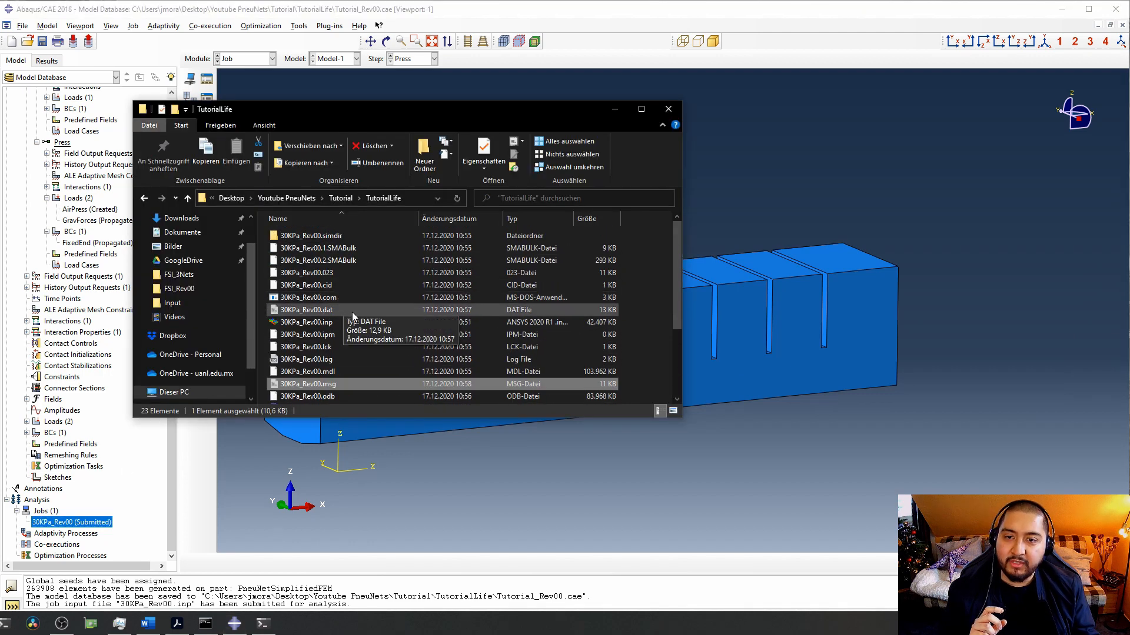
pyautogui.scroll(-3, 359, 324)
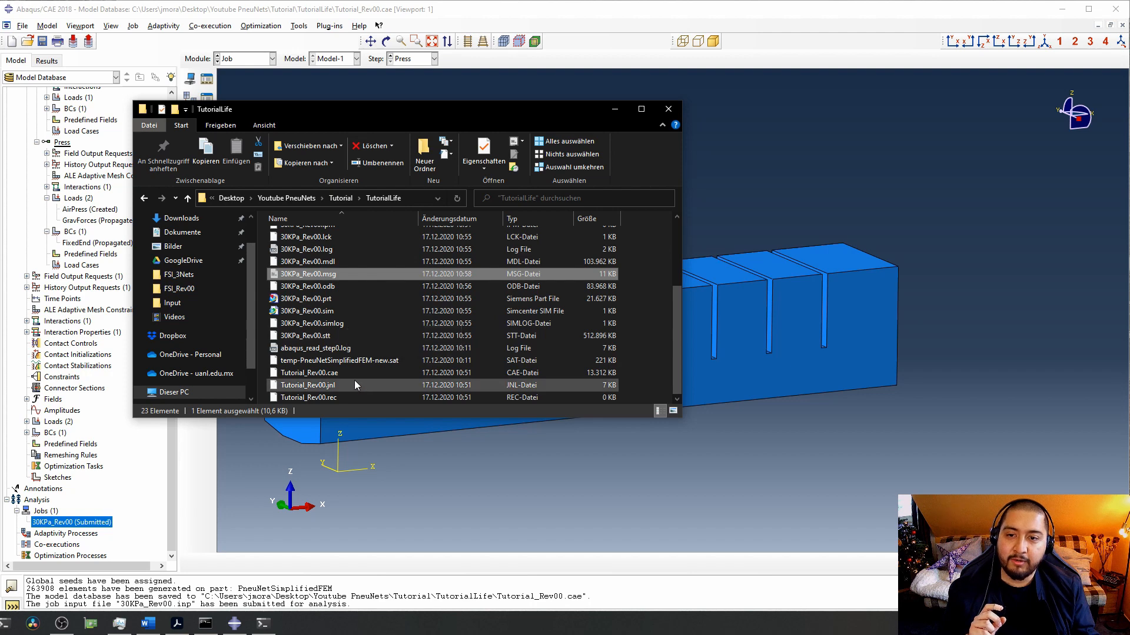
pyautogui.scroll(3, 353, 327)
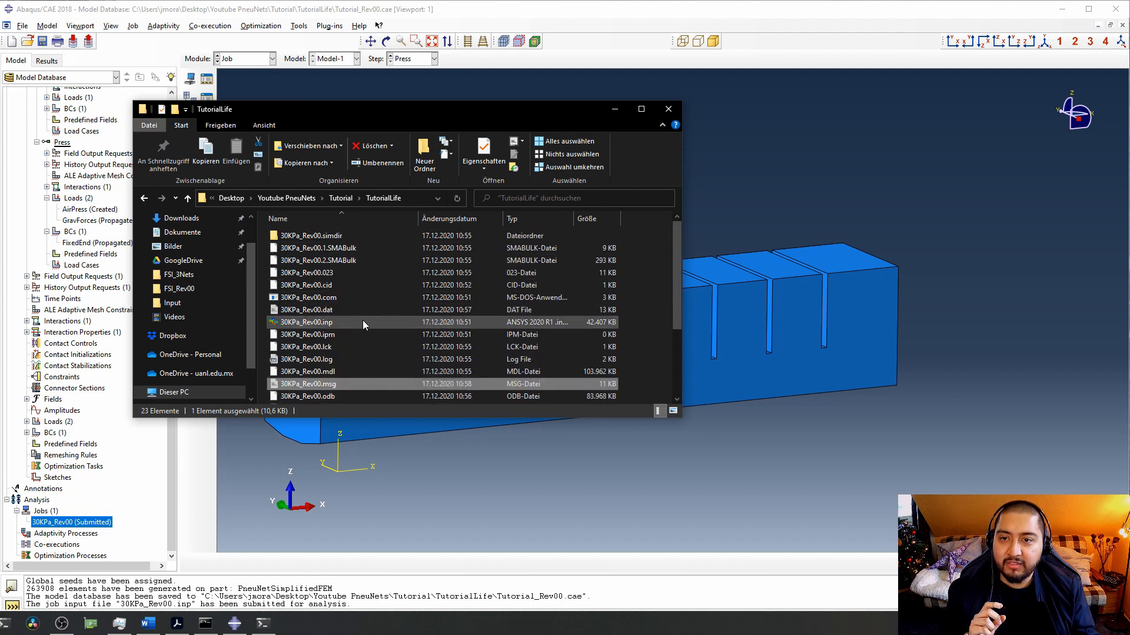
pyautogui.scroll(-3, 363, 325)
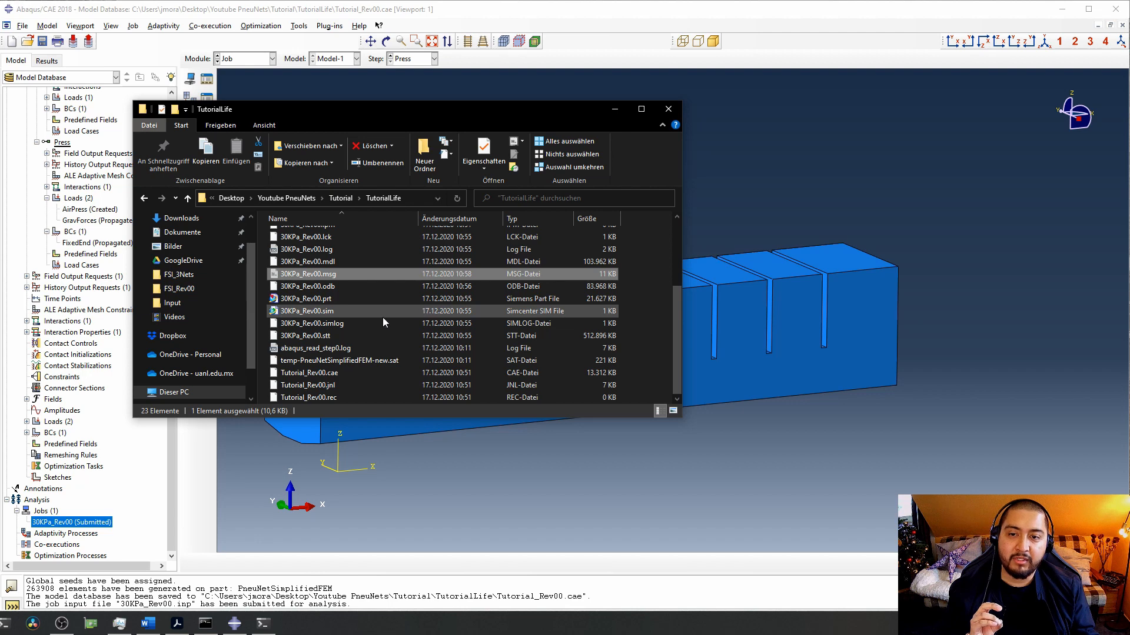
pyautogui.scroll(3, 358, 334)
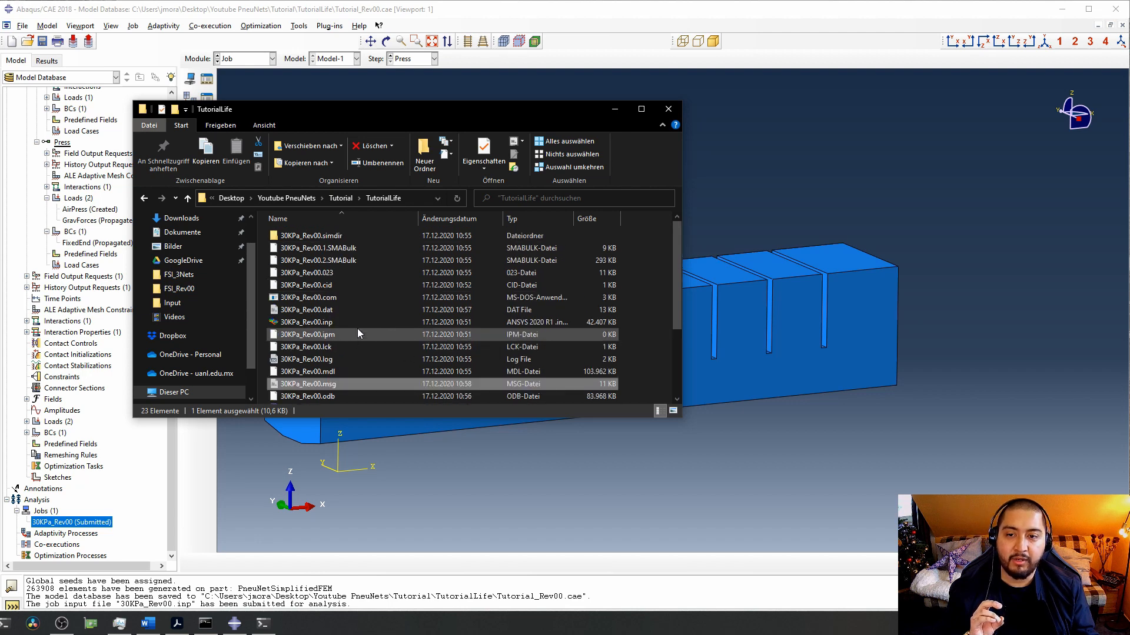
pyautogui.scroll(-3, 360, 334)
# Open the status file 30KPa_Rev00.sta and inspect its increment summary row.
pyautogui.click(363, 335)
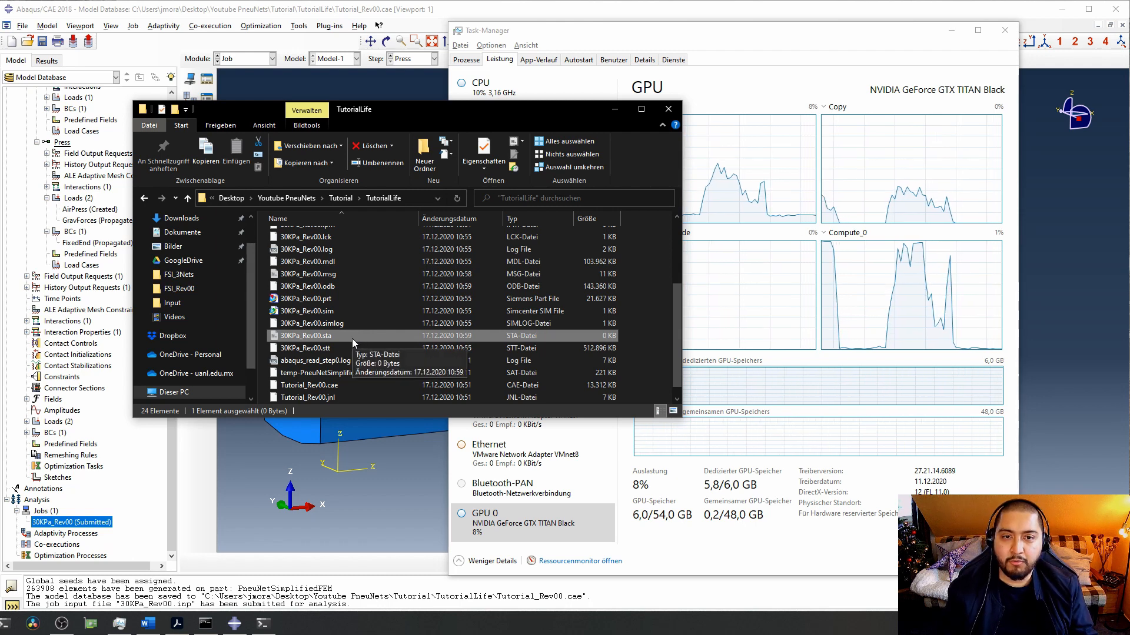
pyautogui.doubleClick(352, 337)
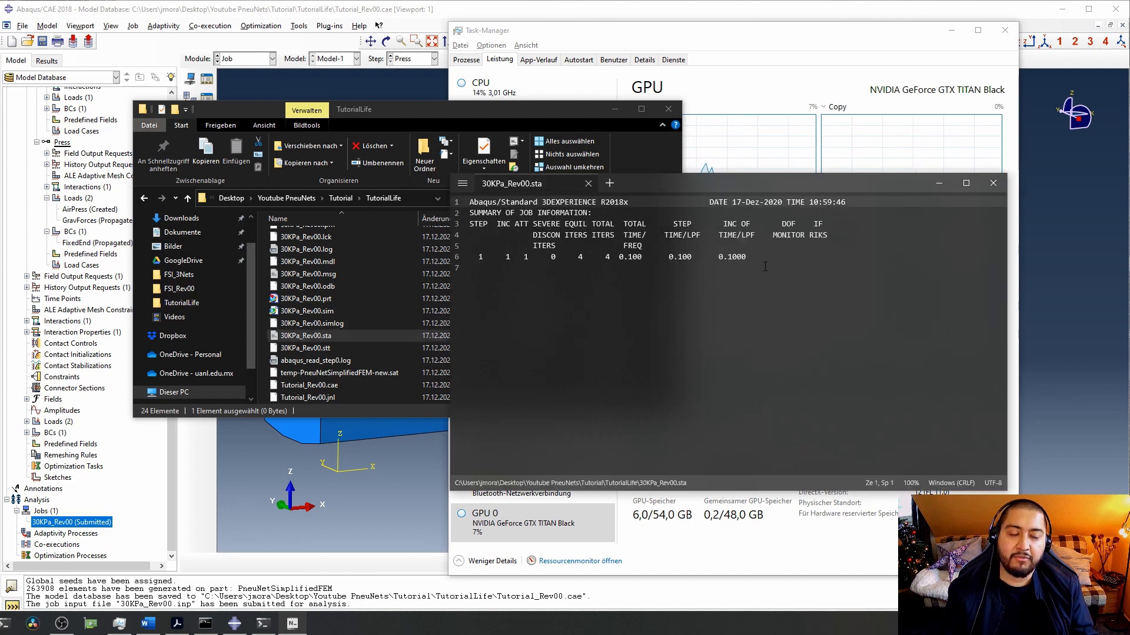
pyautogui.moveTo(762, 259); pyautogui.dragTo(463, 257)
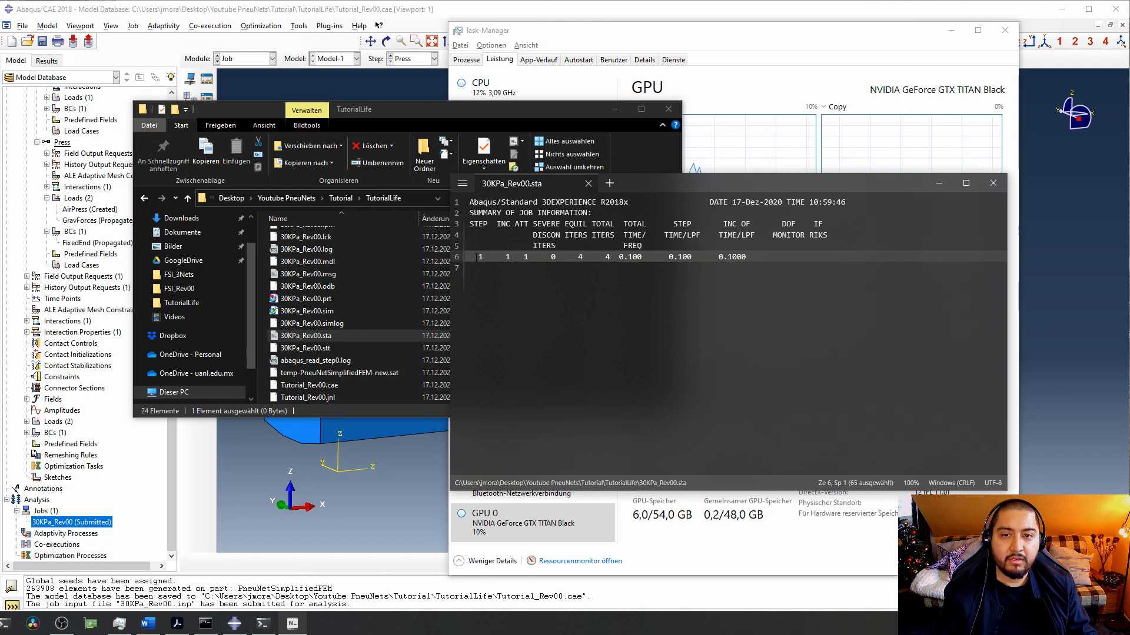
pyautogui.click(475, 257)
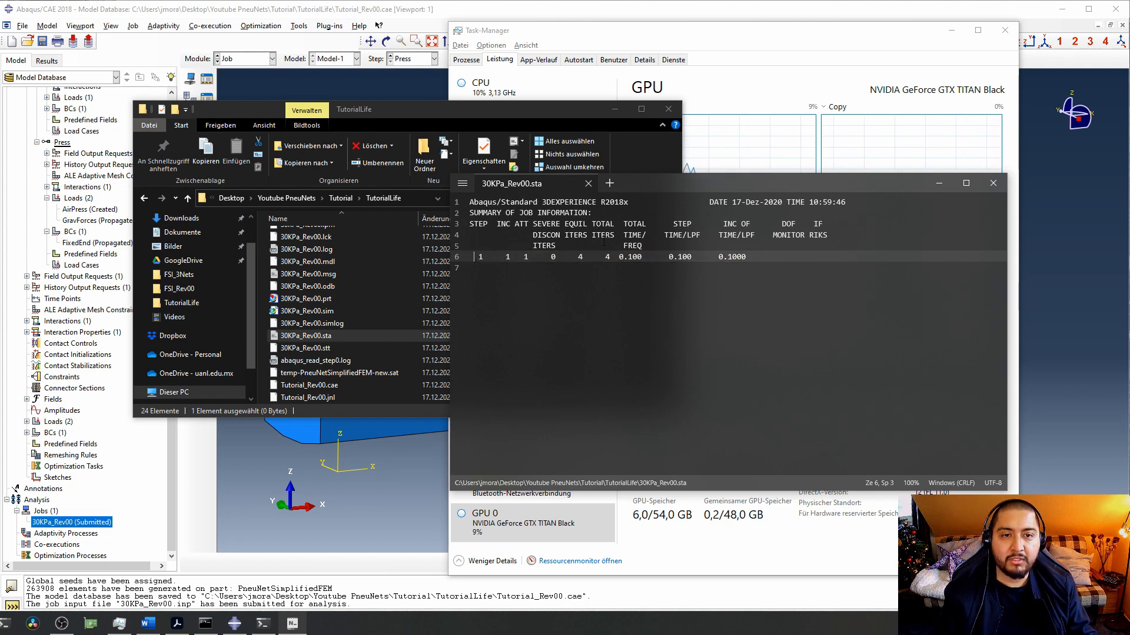
# Compare the 30KPa_Rev00 job monitor in Abaqus/CAE with the open .sta file, and close both.
pyautogui.click(234, 624)
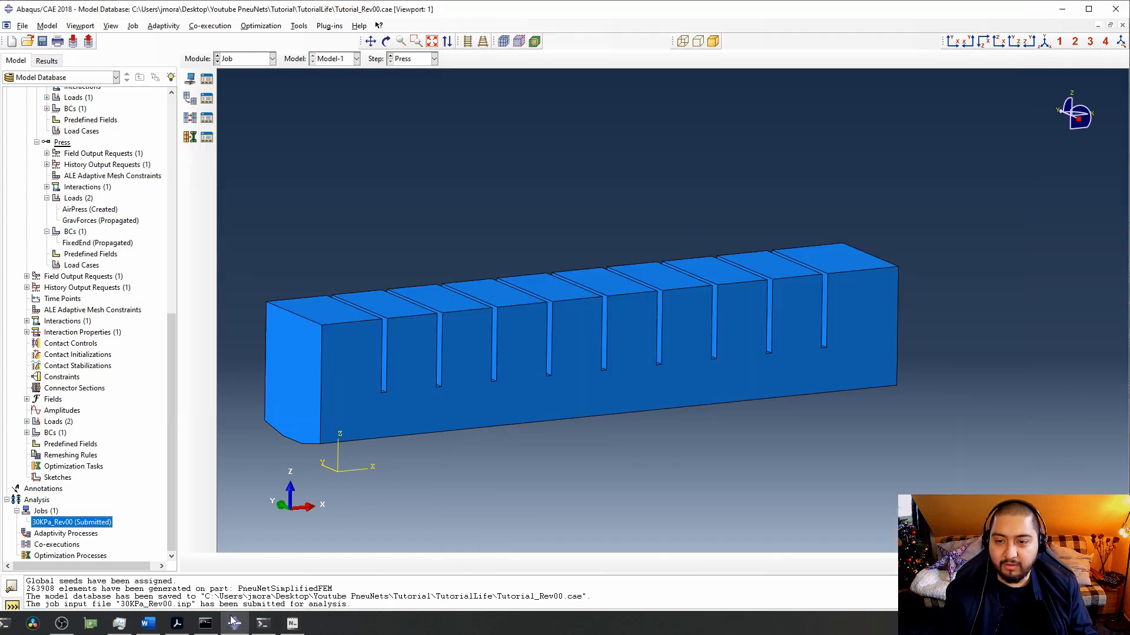
pyautogui.rightClick(86, 527)
pyautogui.click(113, 568)
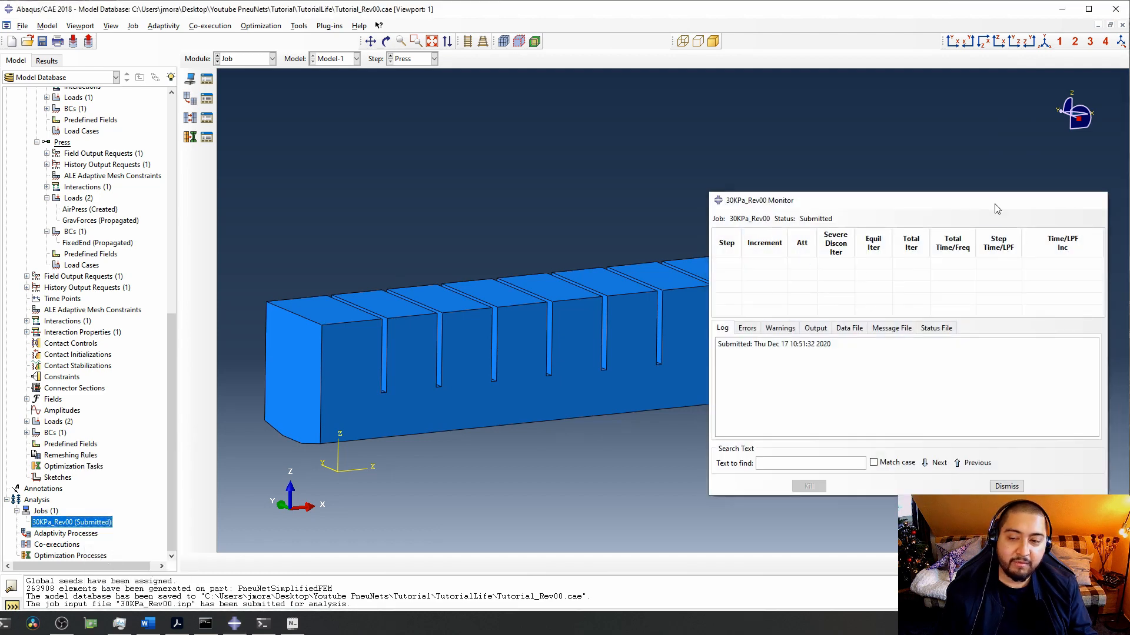
pyautogui.click(1094, 200)
pyautogui.click(293, 625)
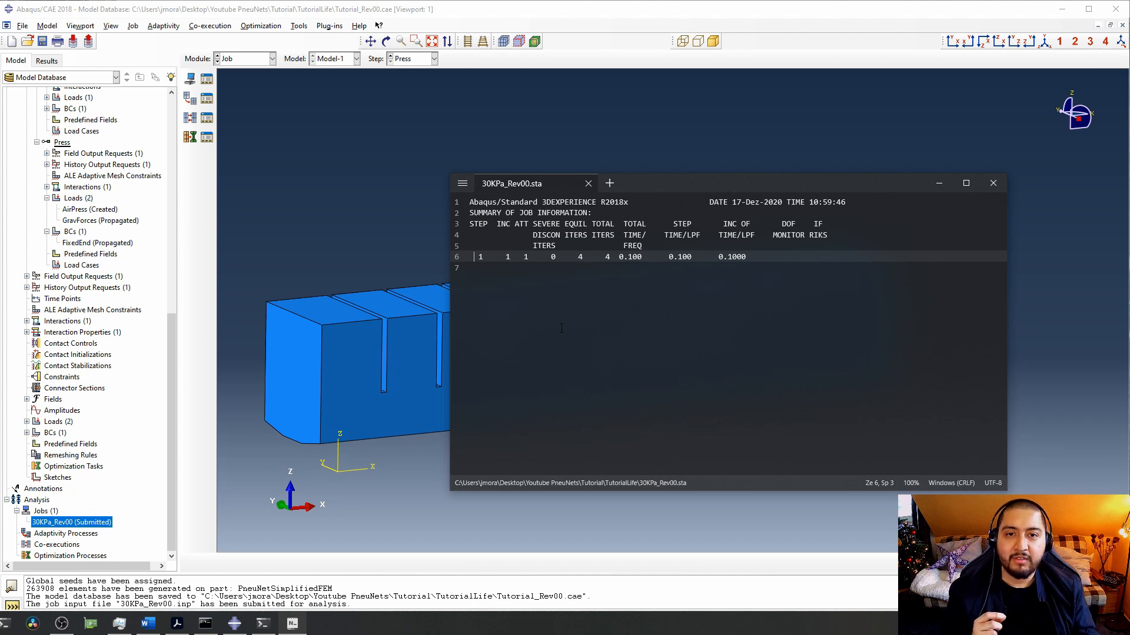
pyautogui.click(993, 183)
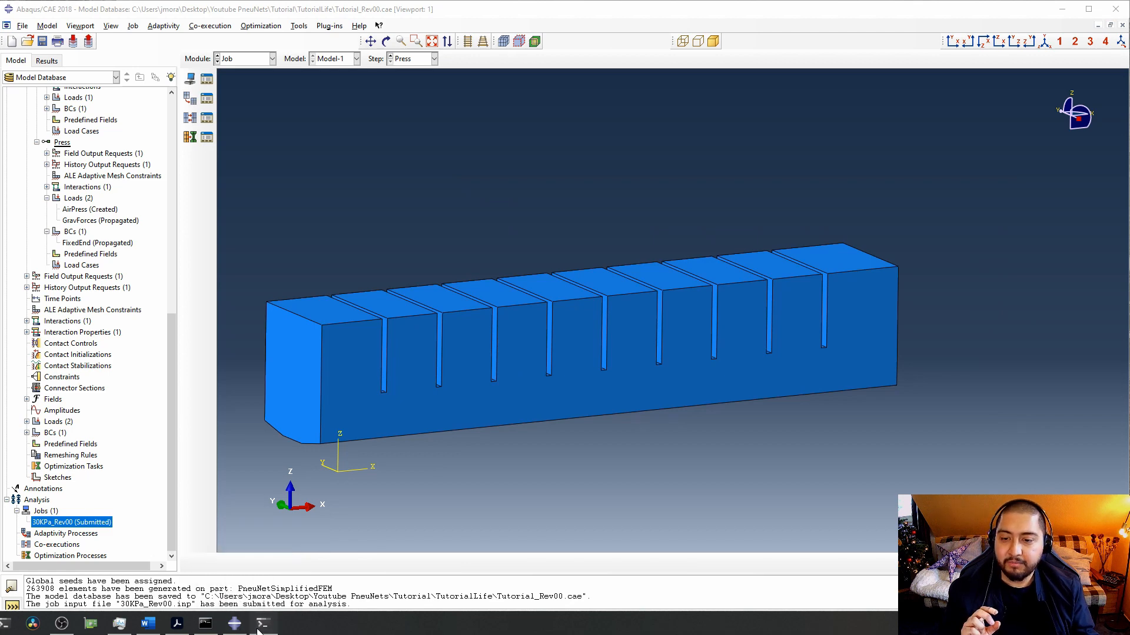
# Switch to Task Manager and examine the CPU, GPU and memory usage while the job runs.
pyautogui.click(259, 630)
pyautogui.click(260, 629)
pyautogui.click(119, 624)
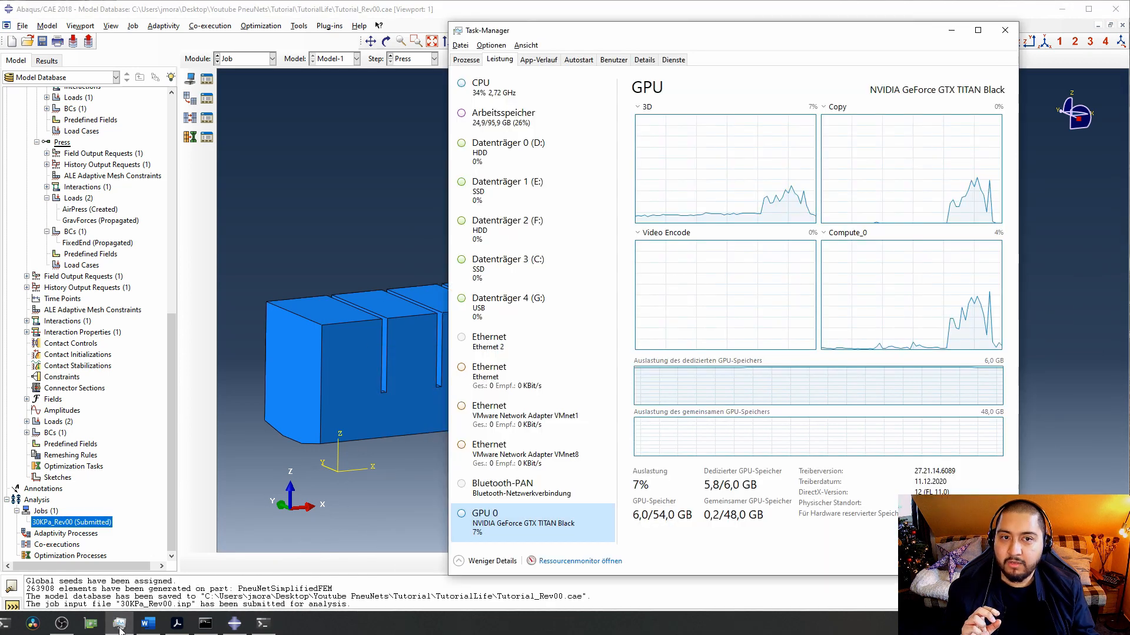
pyautogui.click(521, 91)
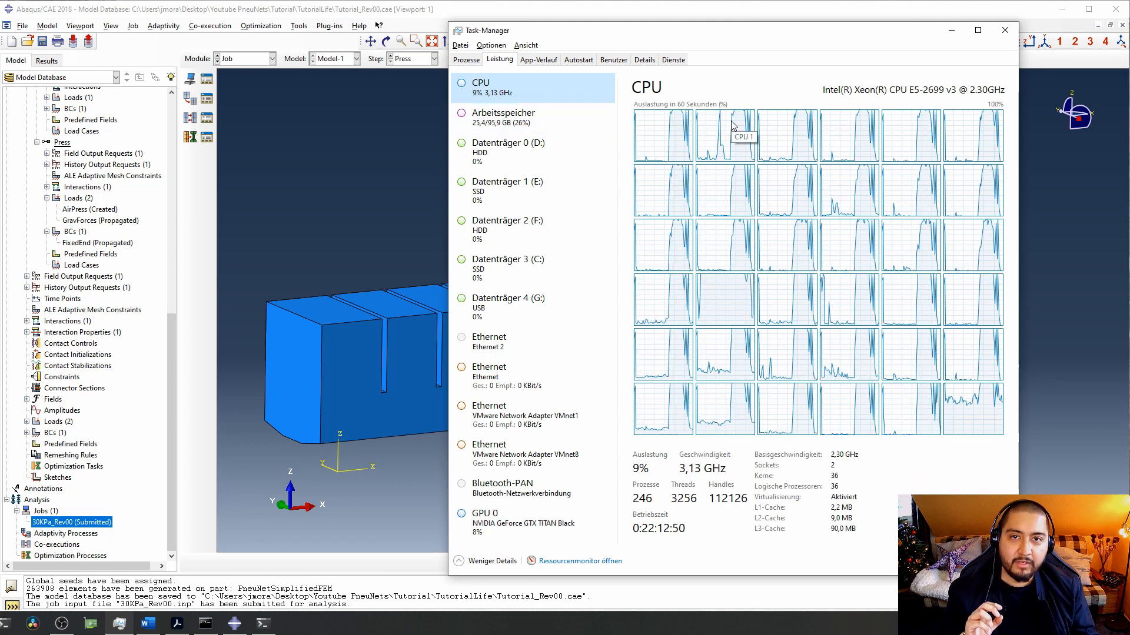
pyautogui.click(530, 520)
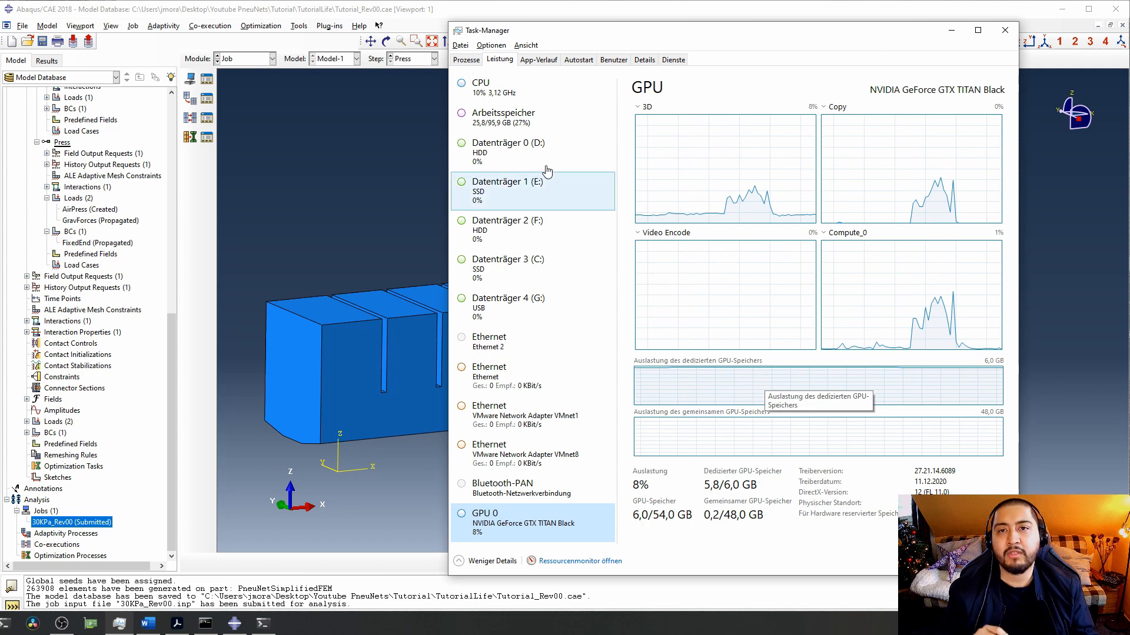
pyautogui.click(531, 118)
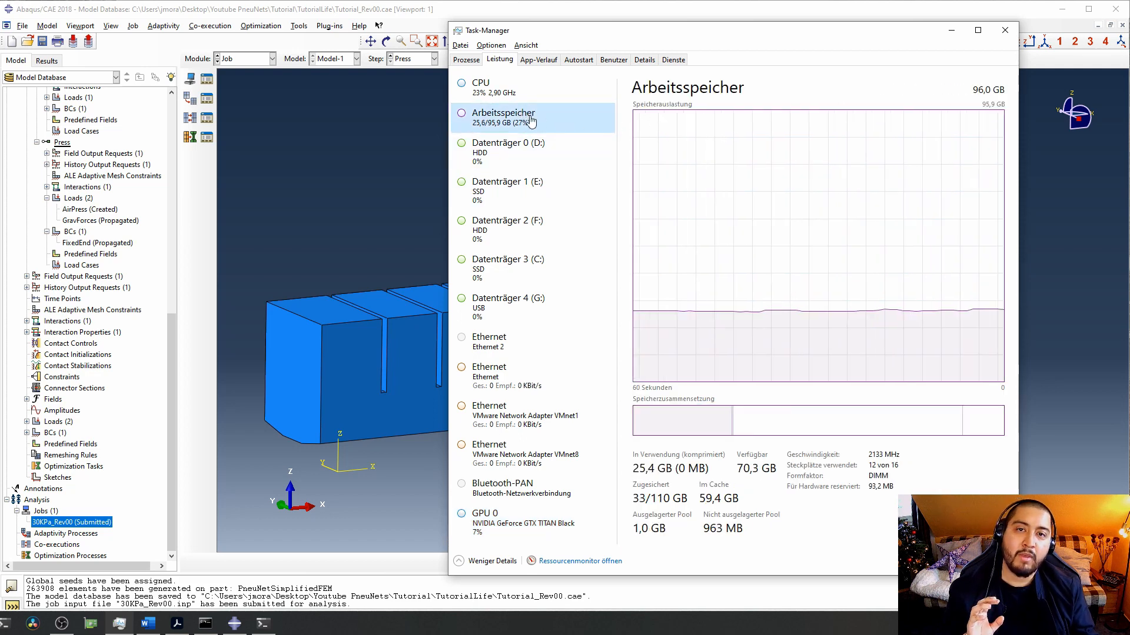
# Sort the running processes by CPU usage to check SMAStaMain, and return to the memory performance graph.
pyautogui.click(471, 59)
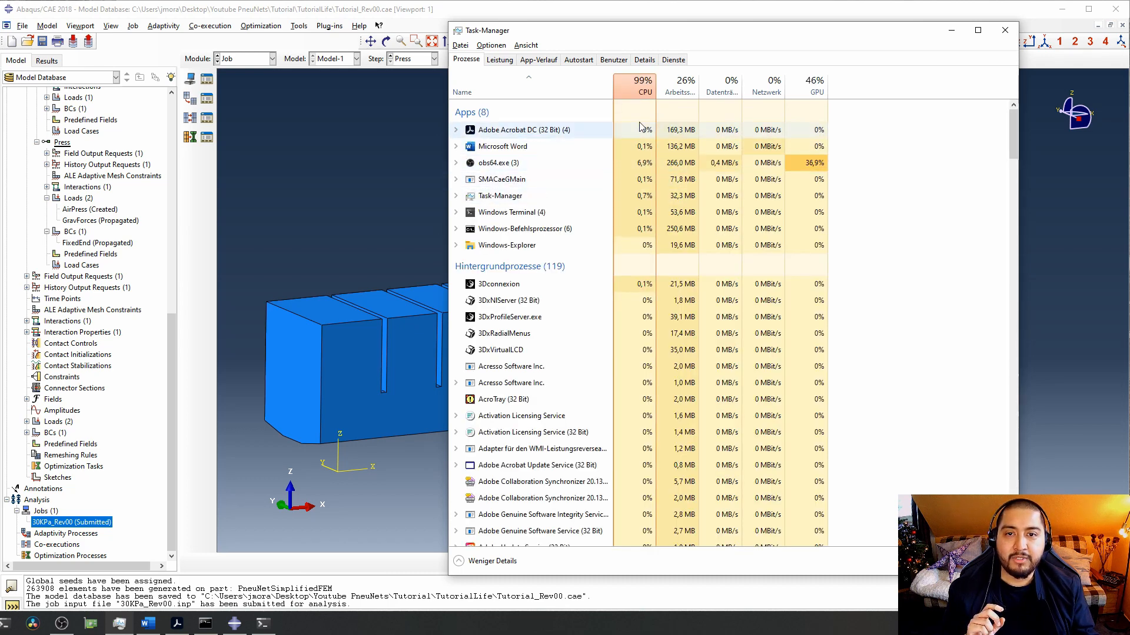
pyautogui.click(647, 90)
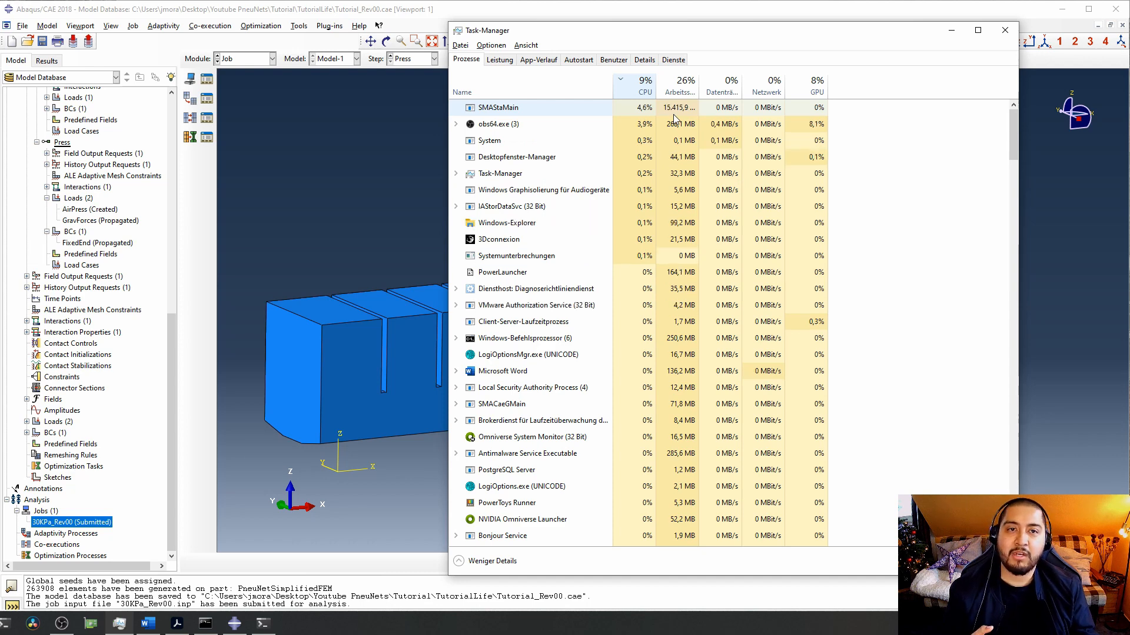
pyautogui.click(501, 61)
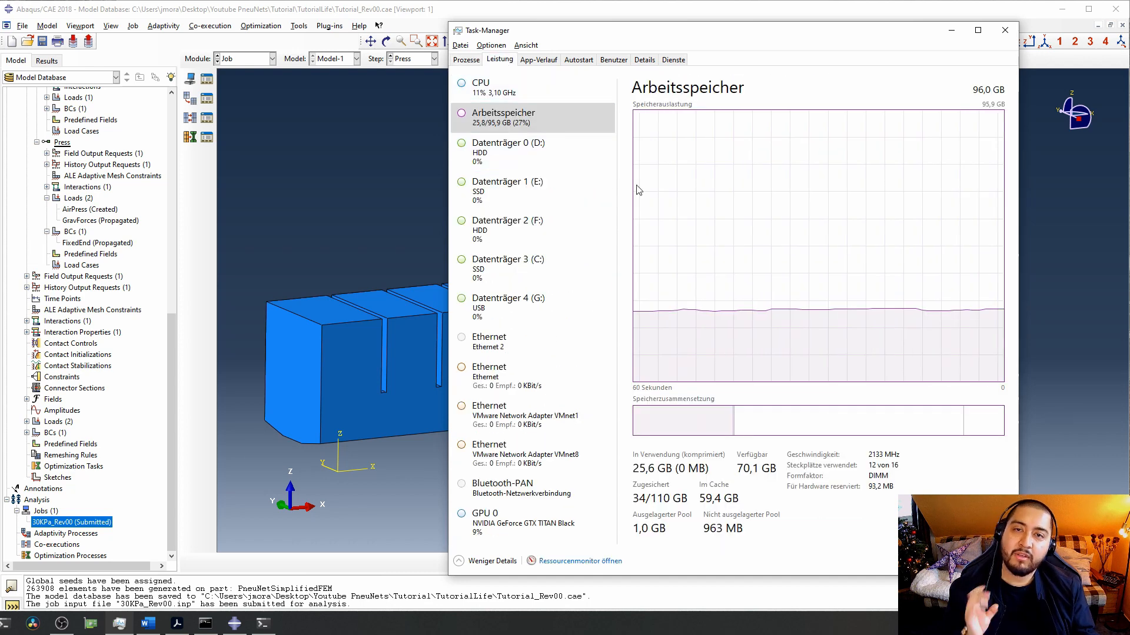
# Check the job progress in 30KPa_Rev00.sta, and examine the CPU, memory and GPU usage again in Task Manager.
pyautogui.click(328, 229)
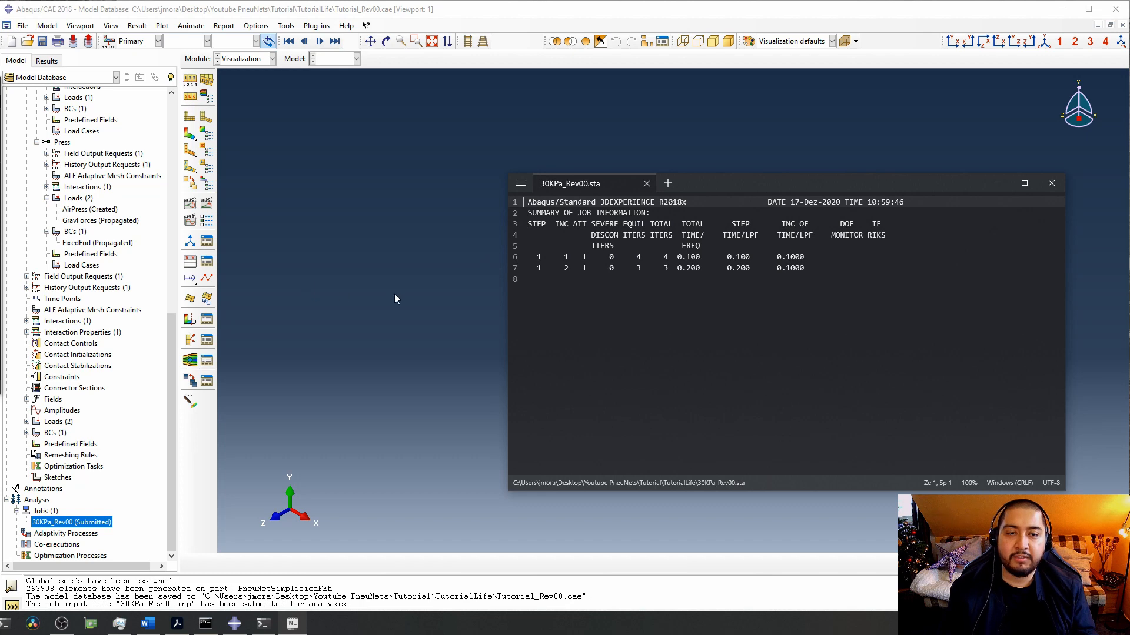
pyautogui.click(998, 184)
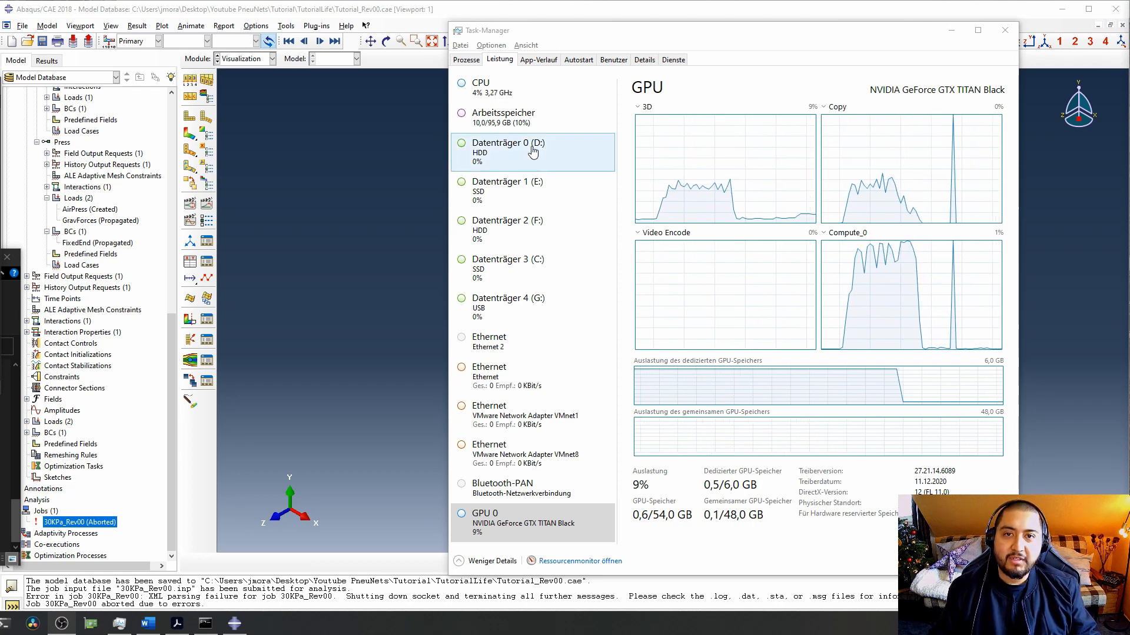
pyautogui.click(517, 88)
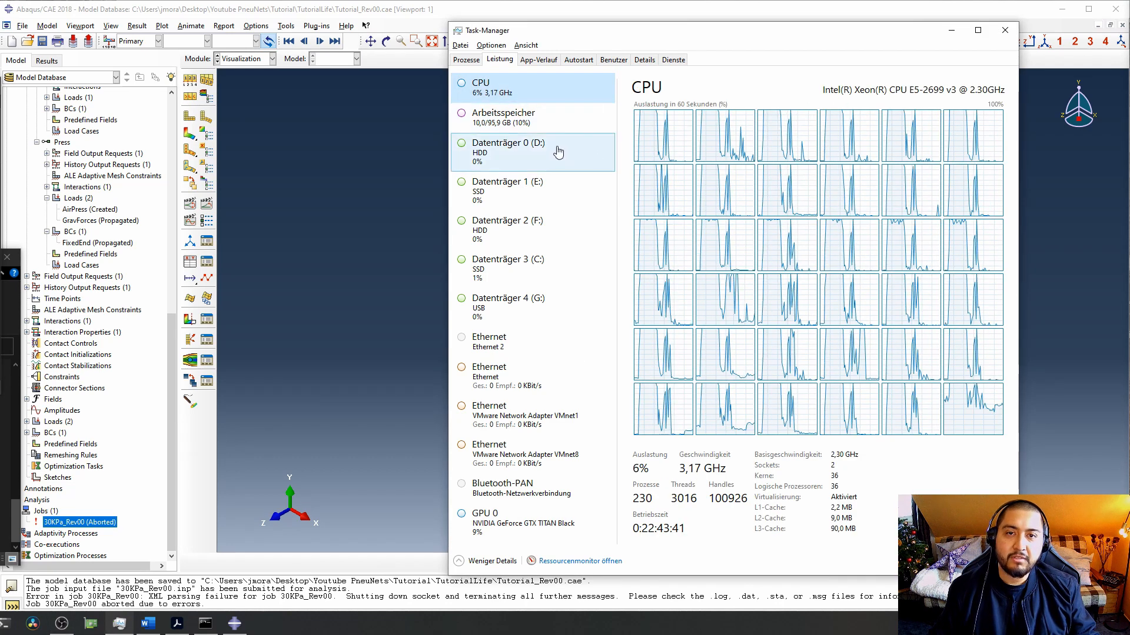
pyautogui.click(513, 125)
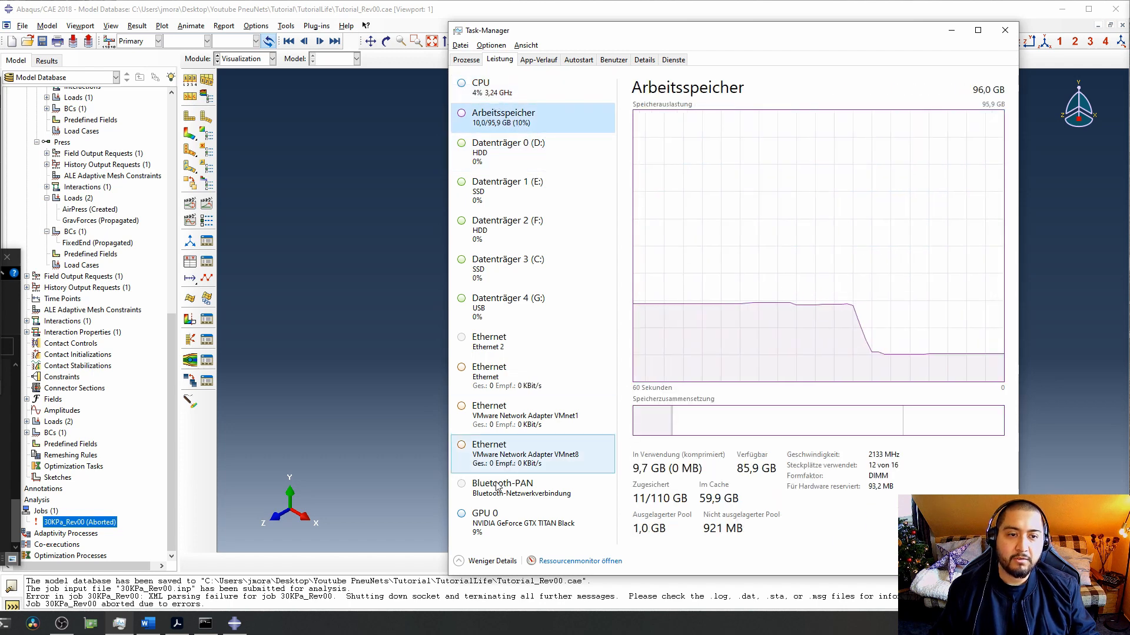
pyautogui.click(518, 520)
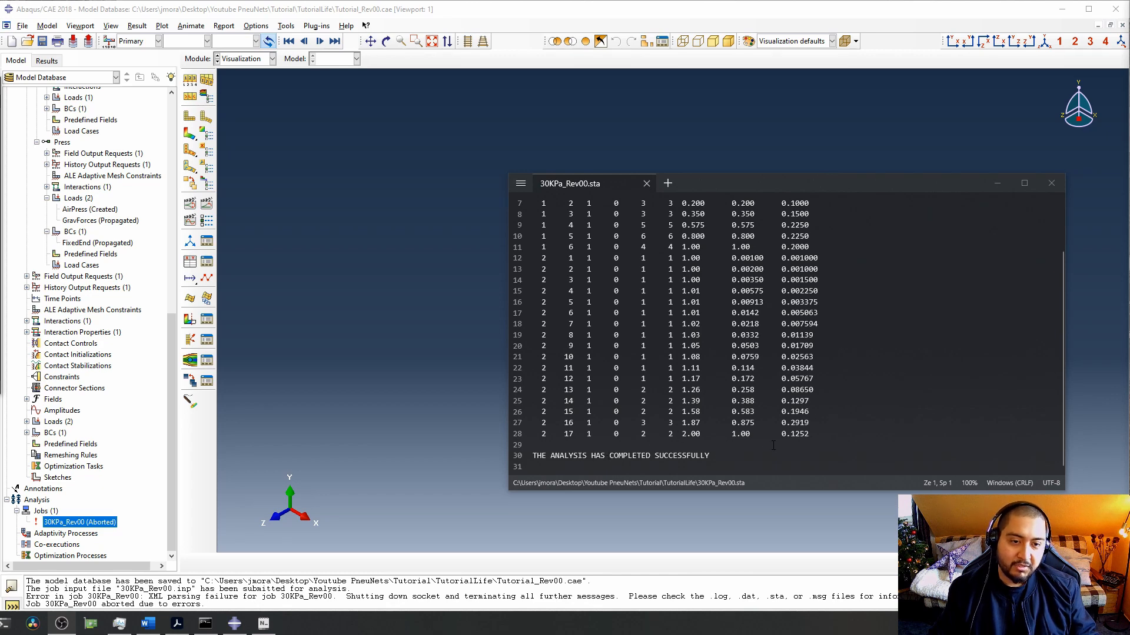
# Read through the full increment history of both analysis steps in 30KPa_Rev00.sta, down to the completion line.
pyautogui.scroll(2, 559, 412)
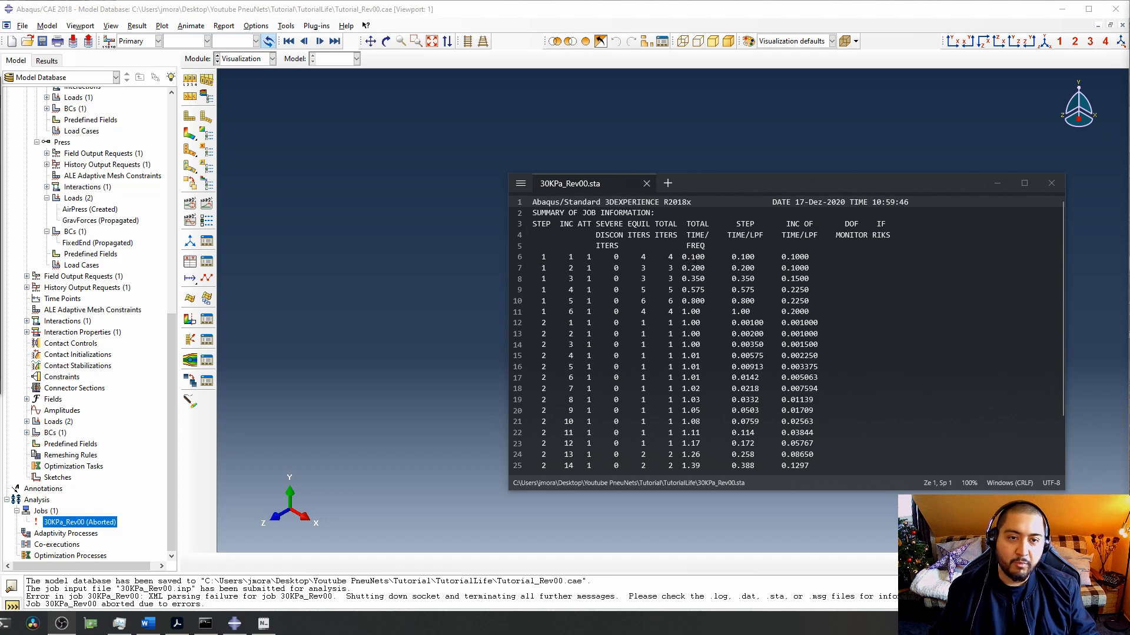
pyautogui.scroll(-1, 592, 340)
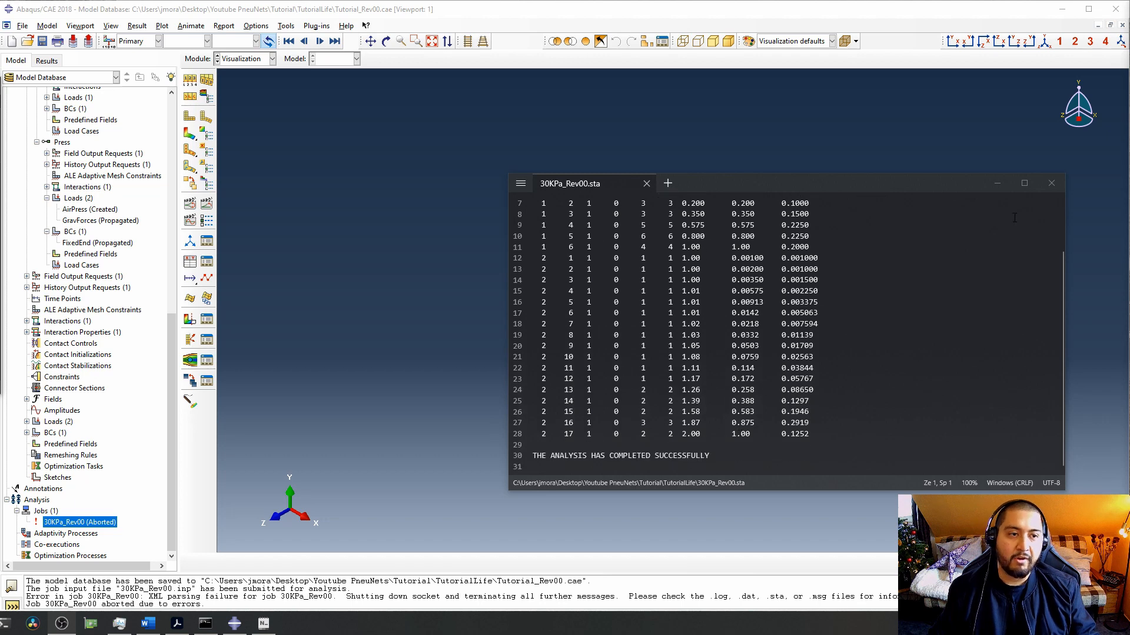
# Close the status file and open the results of job 30KPa_Rev00 from the model tree.
pyautogui.click(1040, 192)
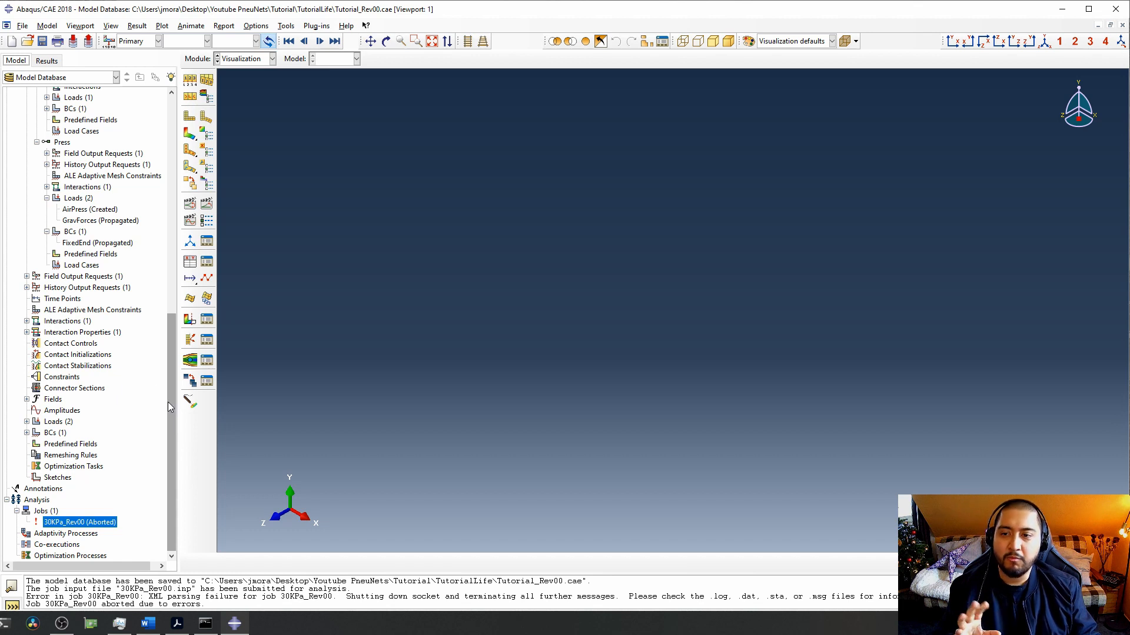
pyautogui.click(46, 60)
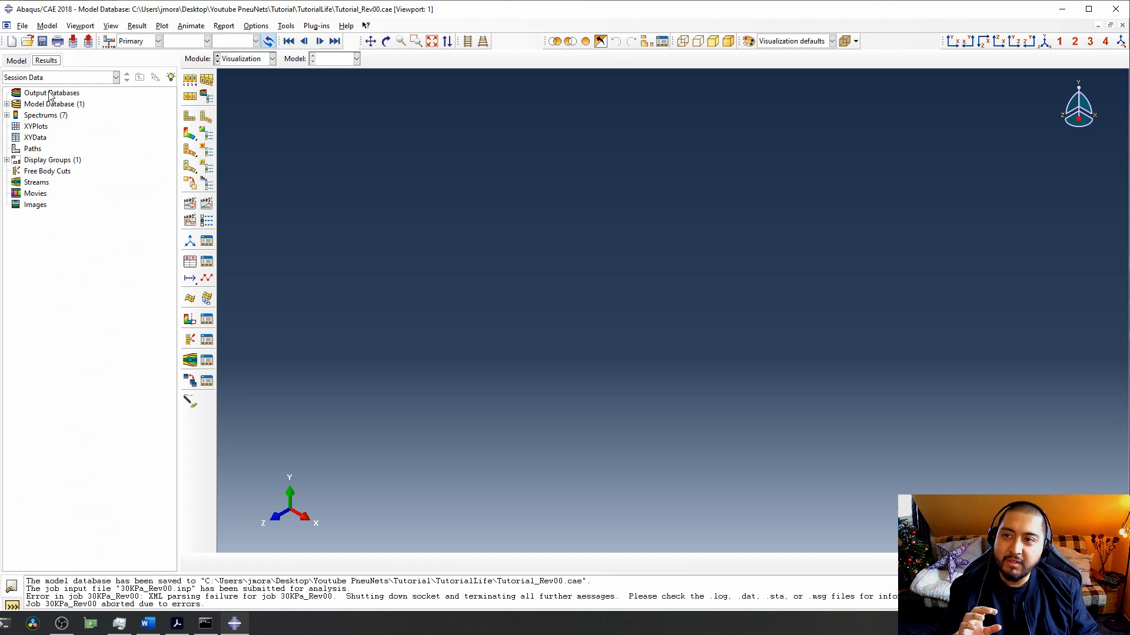
pyautogui.click(51, 93)
pyautogui.click(16, 62)
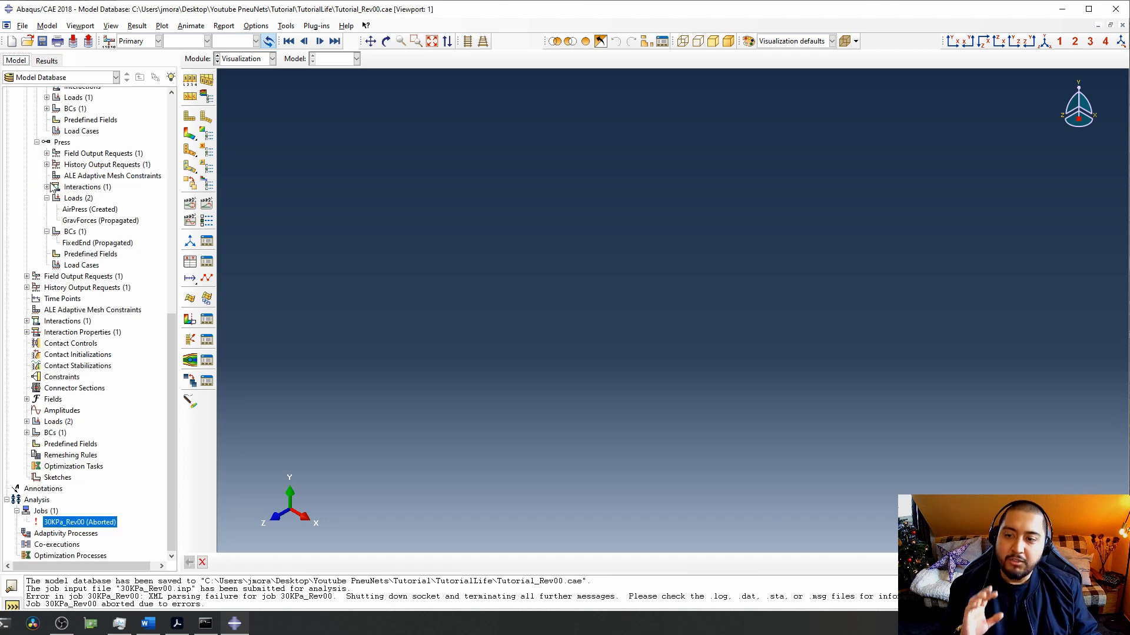
pyautogui.rightClick(107, 523)
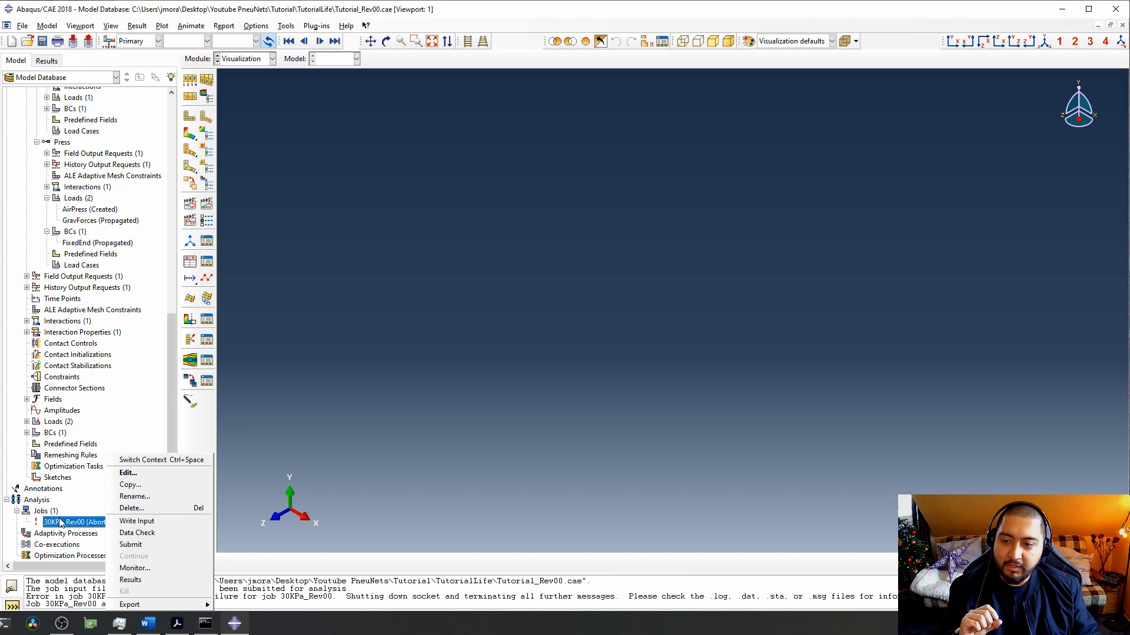
pyautogui.click(131, 580)
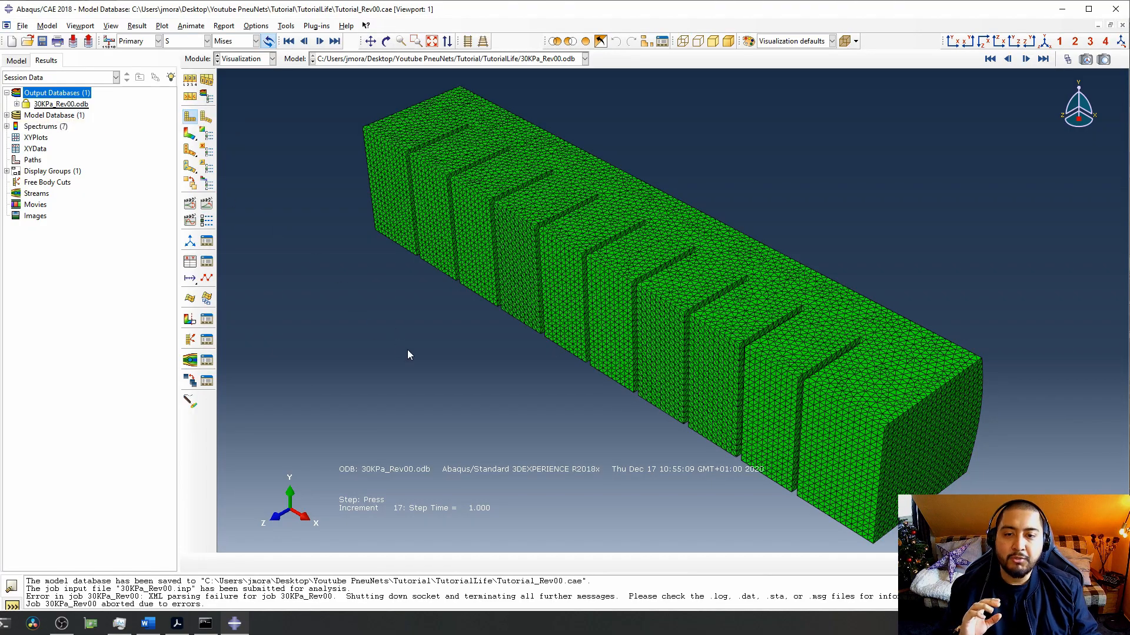
pyautogui.keyDown('ctrl'); pyautogui.keyDown('alt'); pyautogui.moveTo(437, 372); pyautogui.dragTo(437, 377); pyautogui.keyUp('alt'); pyautogui.keyUp('ctrl')
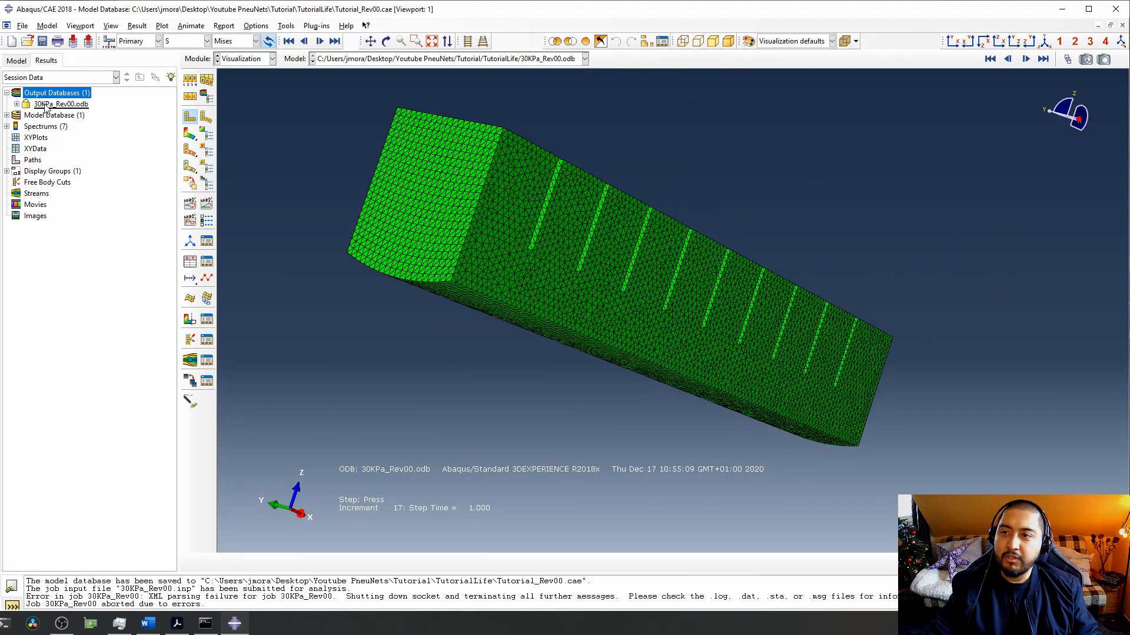
# Close the 30KPa_Rev00.odb output database in the results tree.
pyautogui.click(17, 61)
pyautogui.rightClick(93, 518)
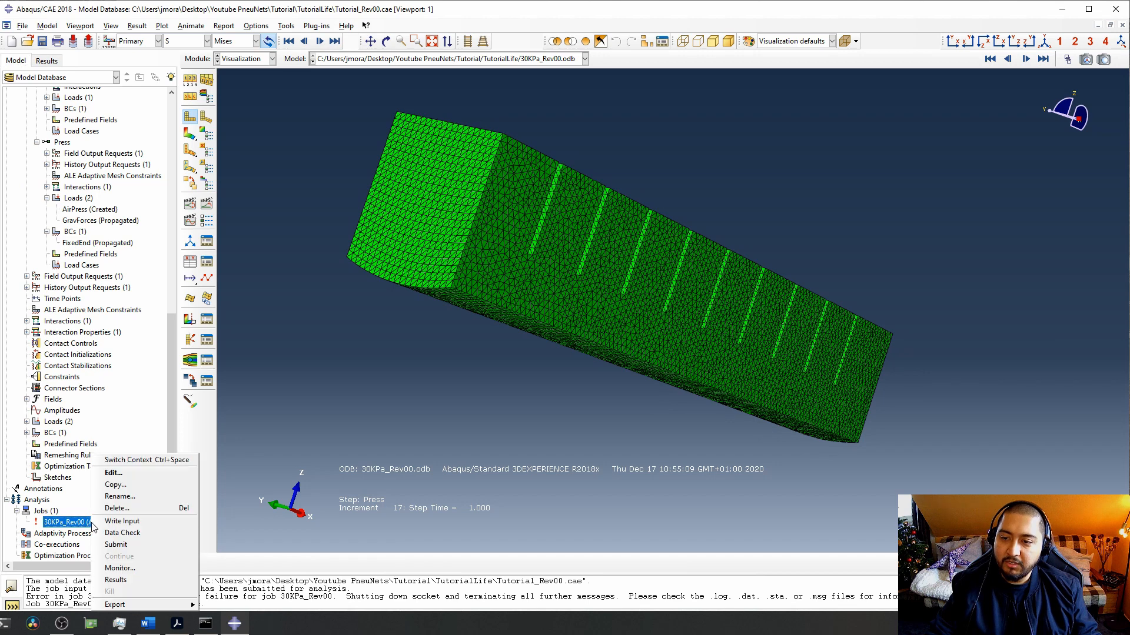
pyautogui.click(282, 407)
pyautogui.click(50, 61)
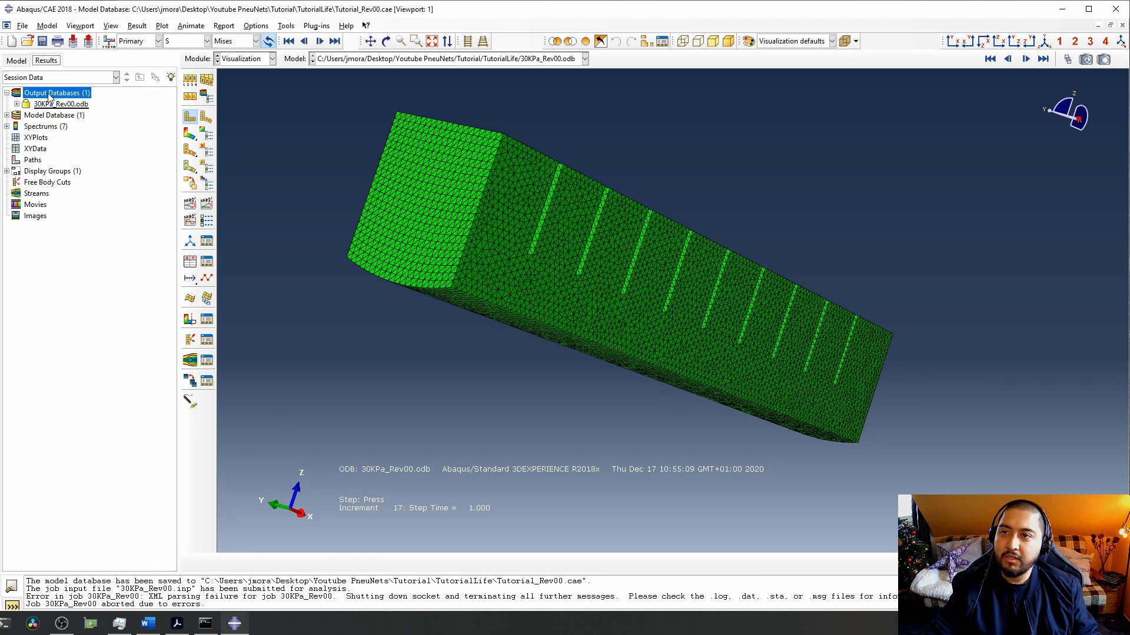
pyautogui.rightClick(52, 104)
pyautogui.click(65, 124)
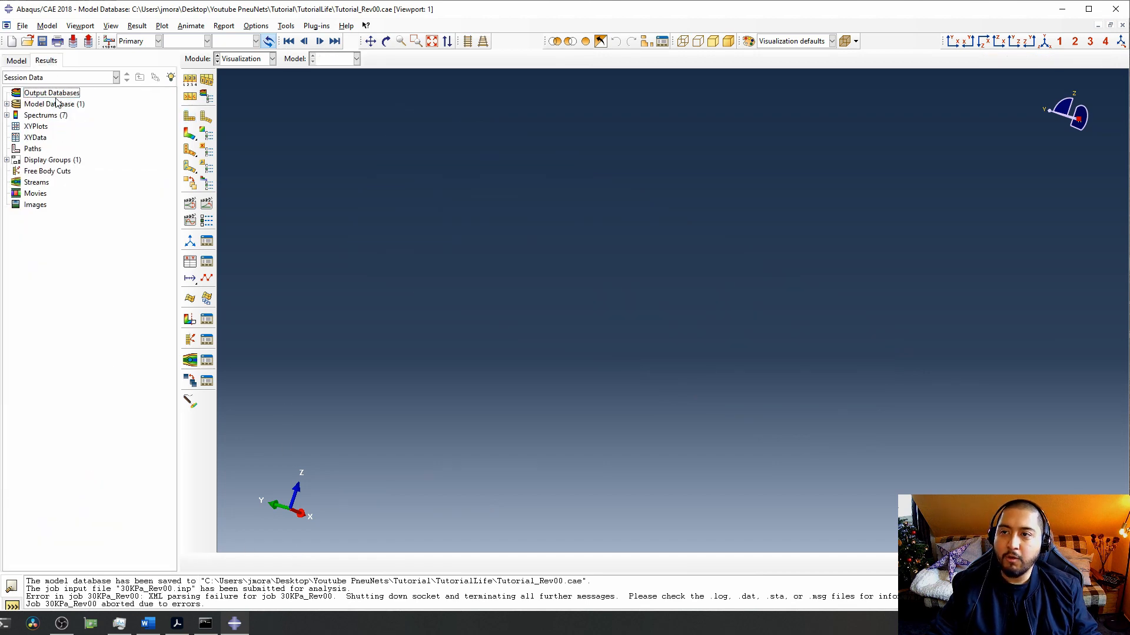
# Open the output database 30KPa_Rev00.odb from the TutorialLife folder as read-only.
pyautogui.click(52, 93)
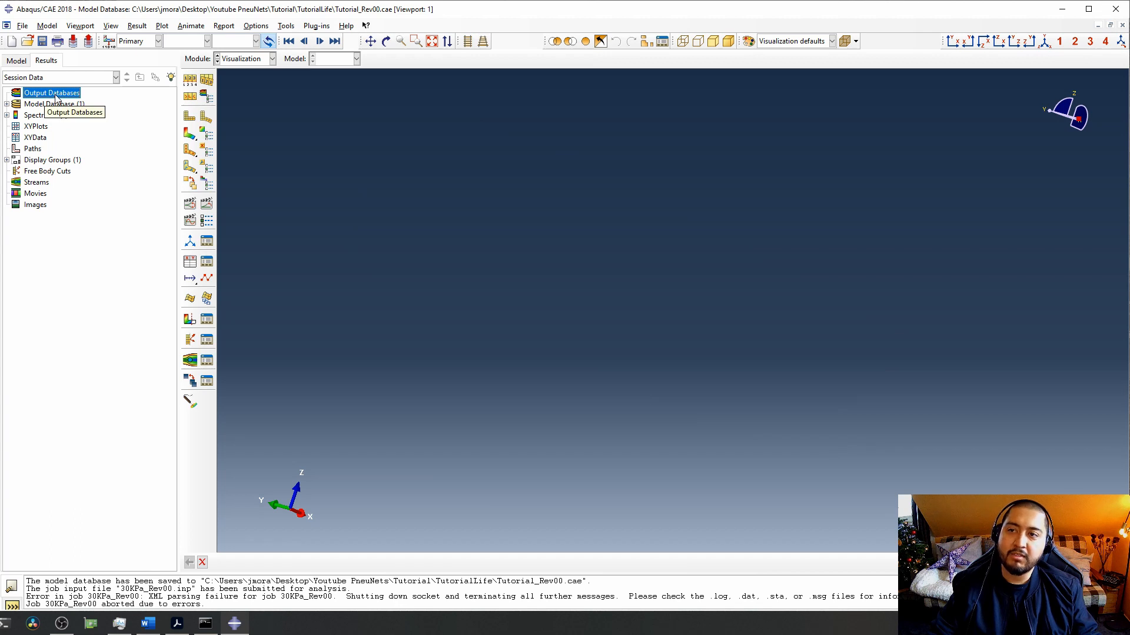
pyautogui.doubleClick(55, 95)
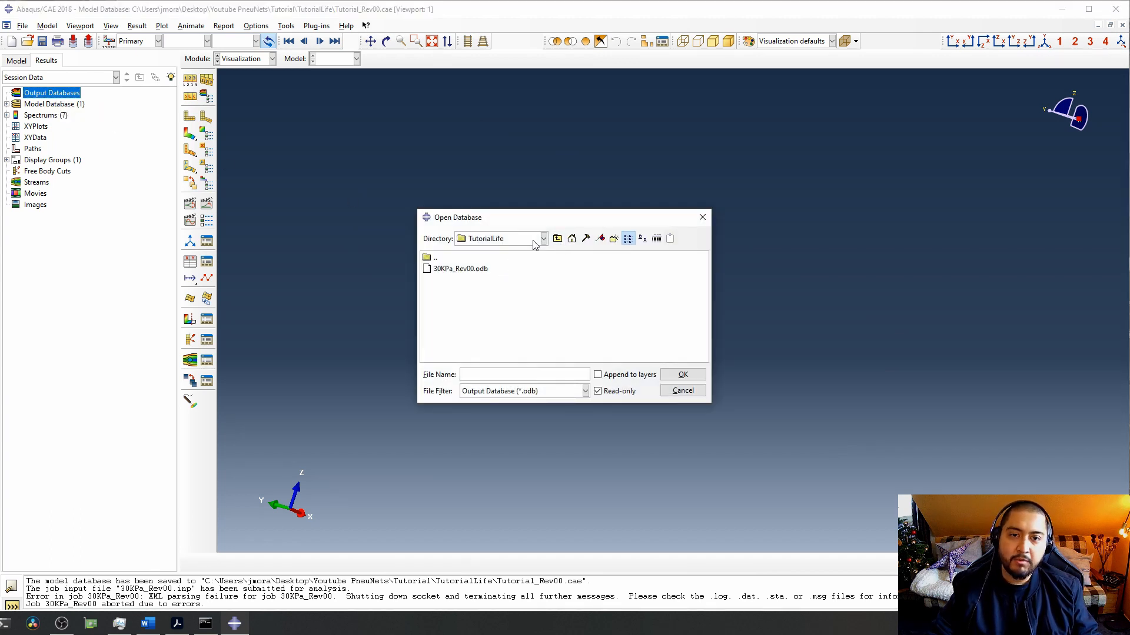
pyautogui.click(461, 271)
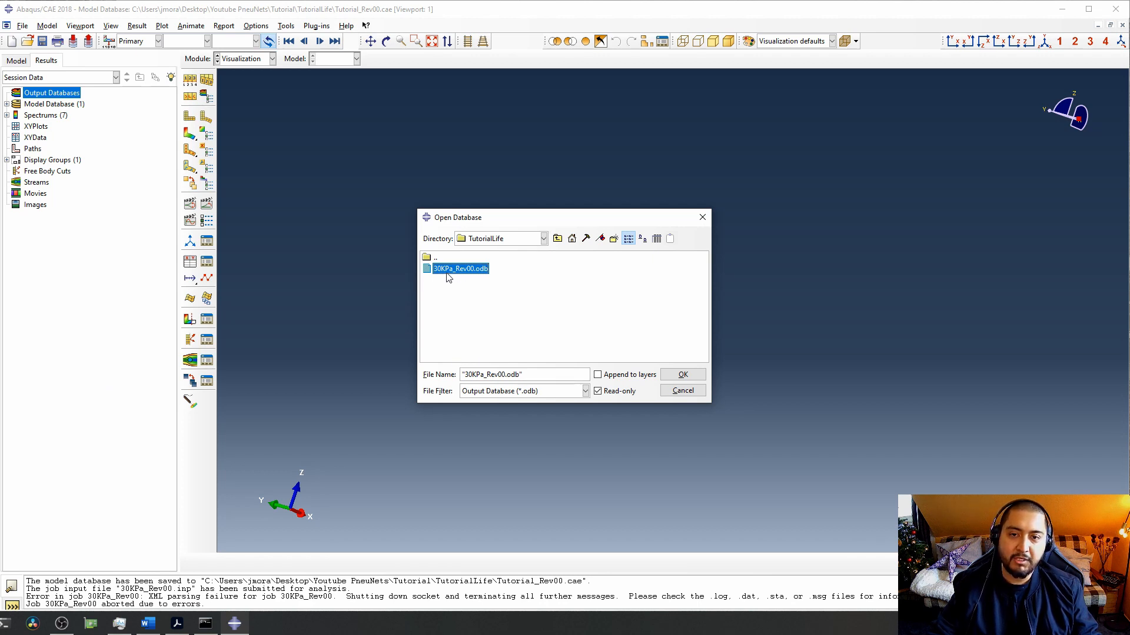
pyautogui.click(498, 392)
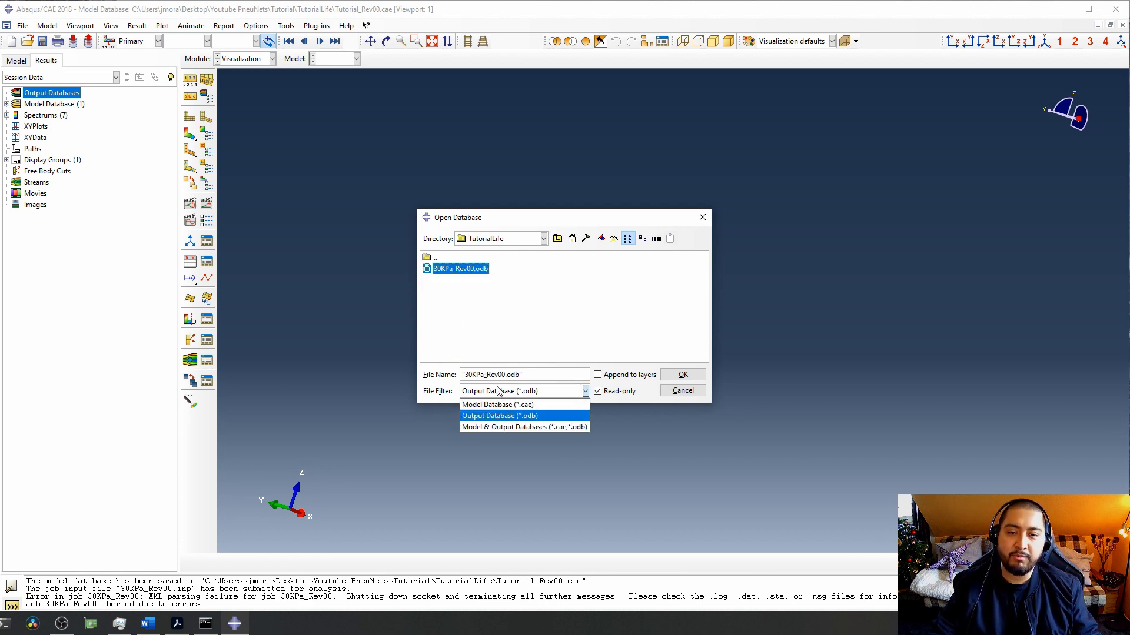
pyautogui.click(557, 334)
pyautogui.click(682, 374)
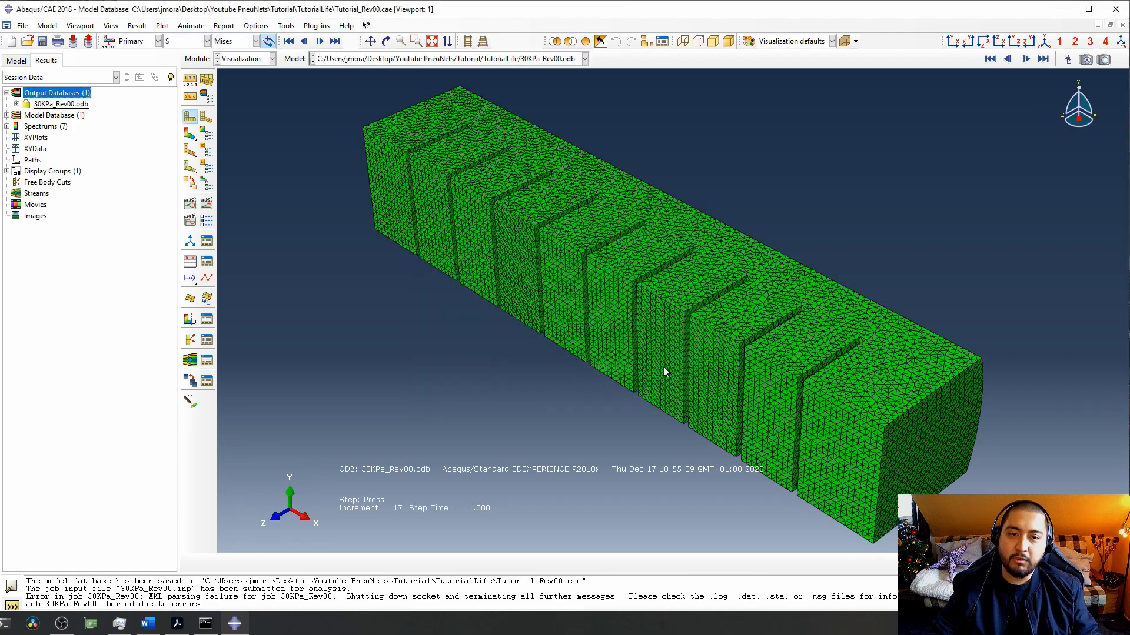
# Turn perspective off and plot the deformed shape of the actuator.
pyautogui.keyDown('ctrl'); pyautogui.keyDown('alt'); pyautogui.moveTo(505, 283); pyautogui.dragTo(414, 315); pyautogui.keyUp('alt'); pyautogui.keyUp('ctrl')
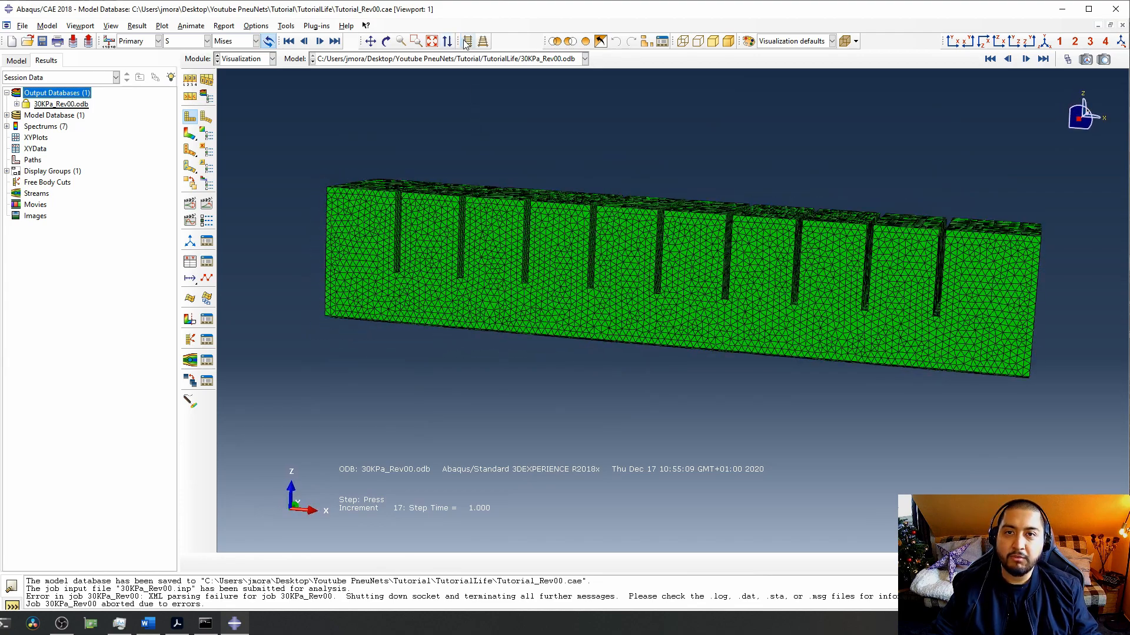
pyautogui.click(467, 41)
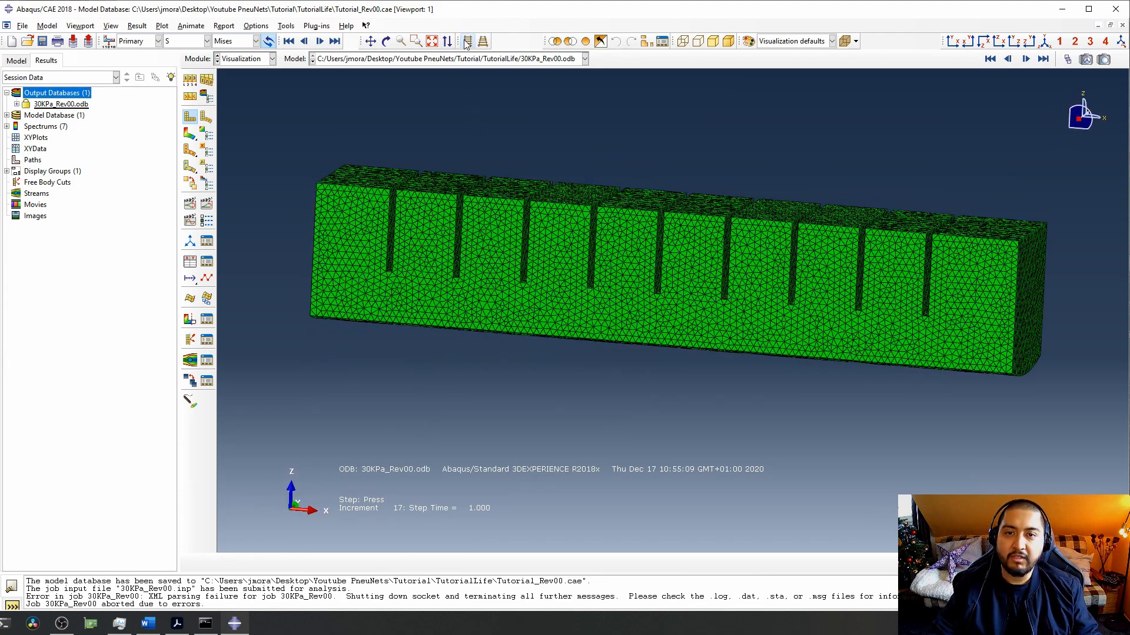
pyautogui.click(206, 117)
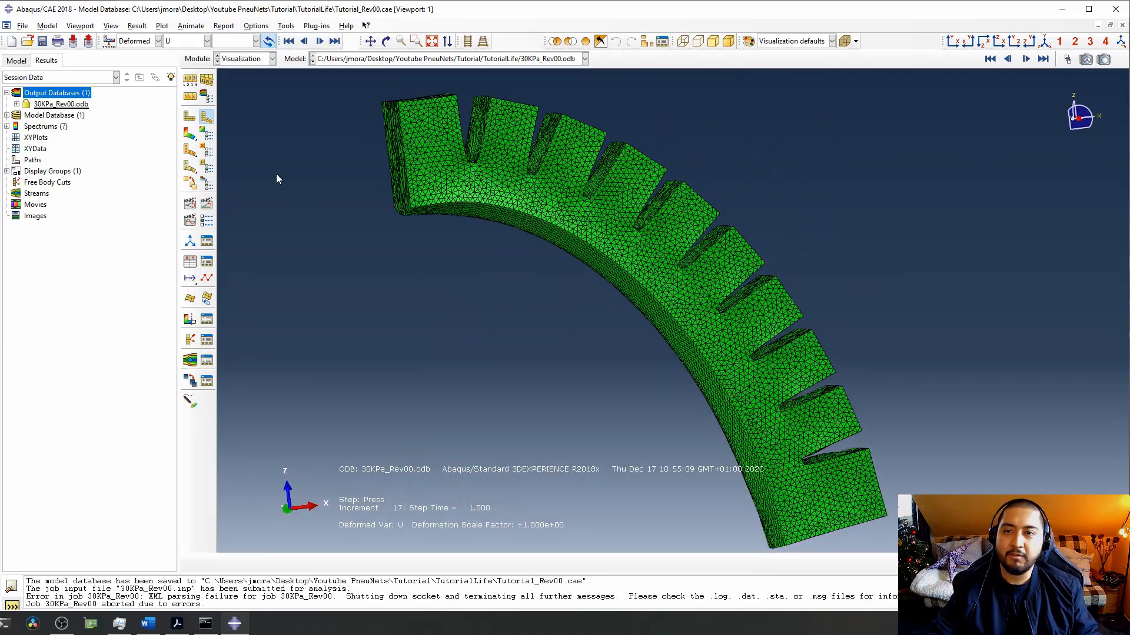
# Plot the Mises stress contours on the deformed actuator and inspect the regions around the chamber gaps.
pyautogui.click(191, 137)
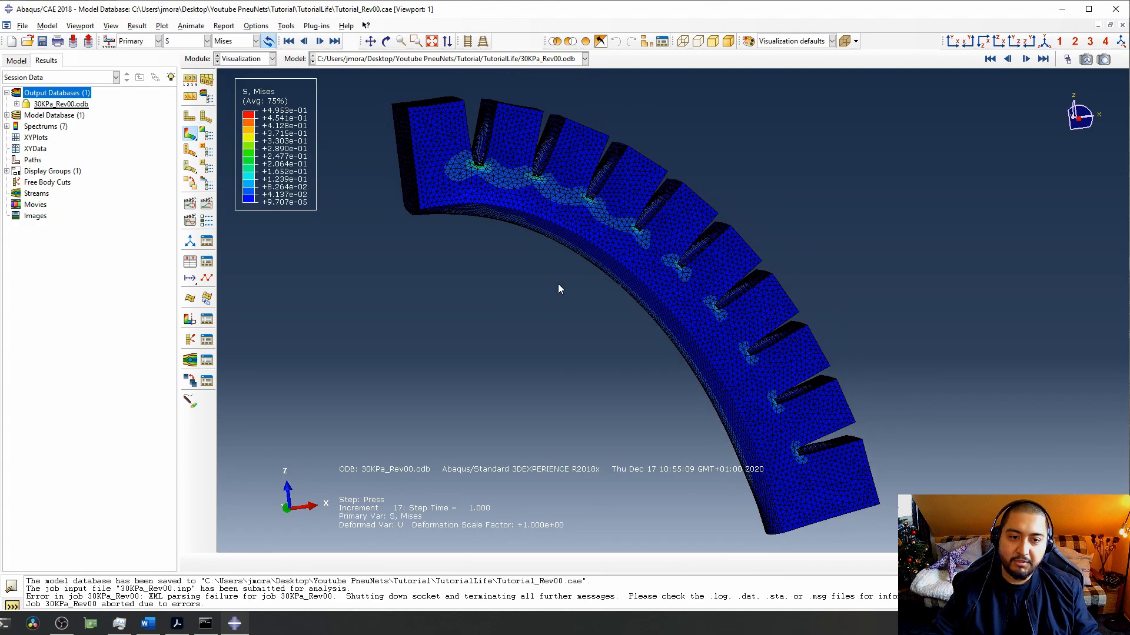
pyautogui.keyDown('ctrl'); pyautogui.keyDown('alt'); pyautogui.moveTo(307, 122); pyautogui.dragTo(259, 104); pyautogui.keyUp('alt'); pyautogui.keyUp('ctrl')
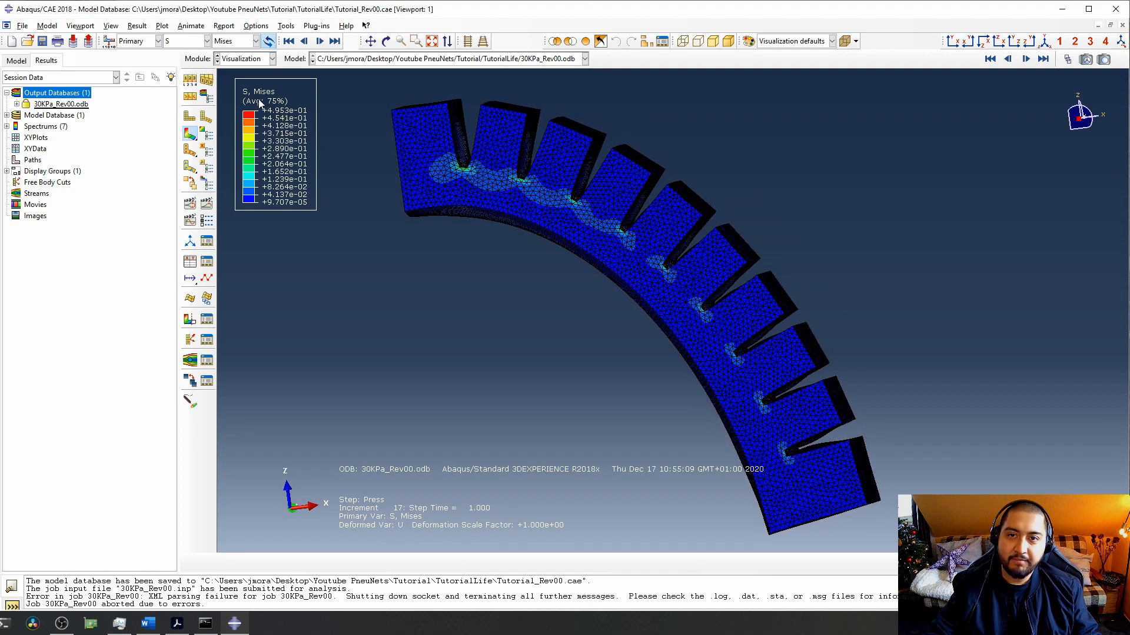
pyautogui.scroll(-3, 259, 104)
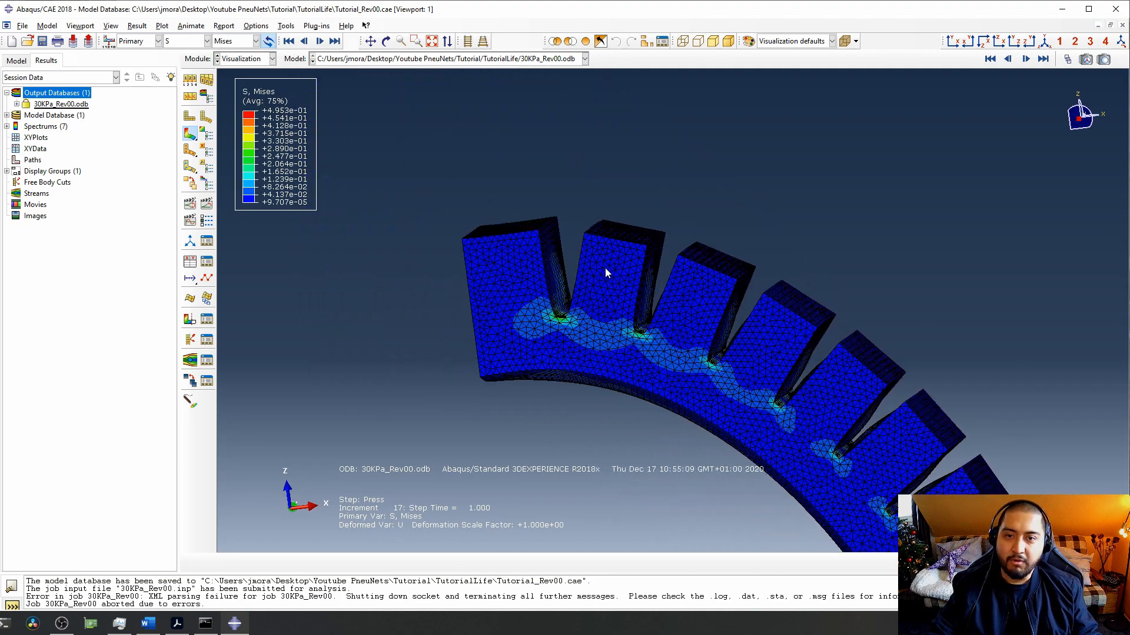
pyautogui.scroll(-2, 606, 269)
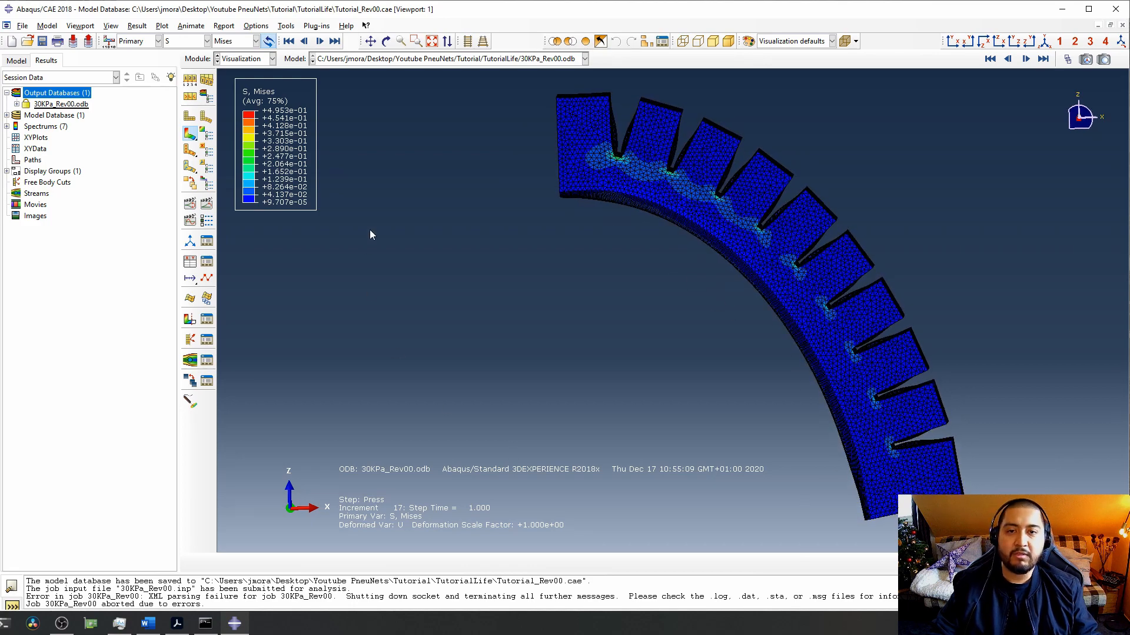
pyautogui.keyDown('ctrl'); pyautogui.keyDown('alt'); pyautogui.moveTo(633, 158); pyautogui.dragTo(618, 140, button='middle'); pyautogui.keyUp('alt'); pyautogui.keyUp('ctrl')
pyautogui.scroll(-3, 633, 157)
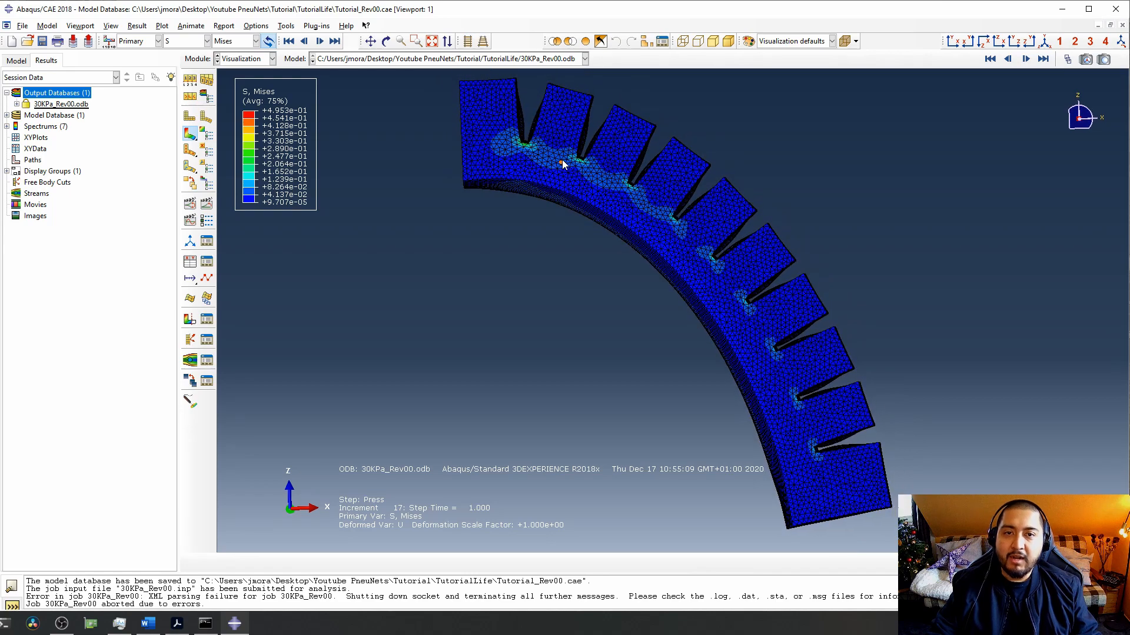
# Open the View Cut Manager and place its window beside the deformed actuator.
pyautogui.click(286, 26)
pyautogui.moveTo(347, 136)
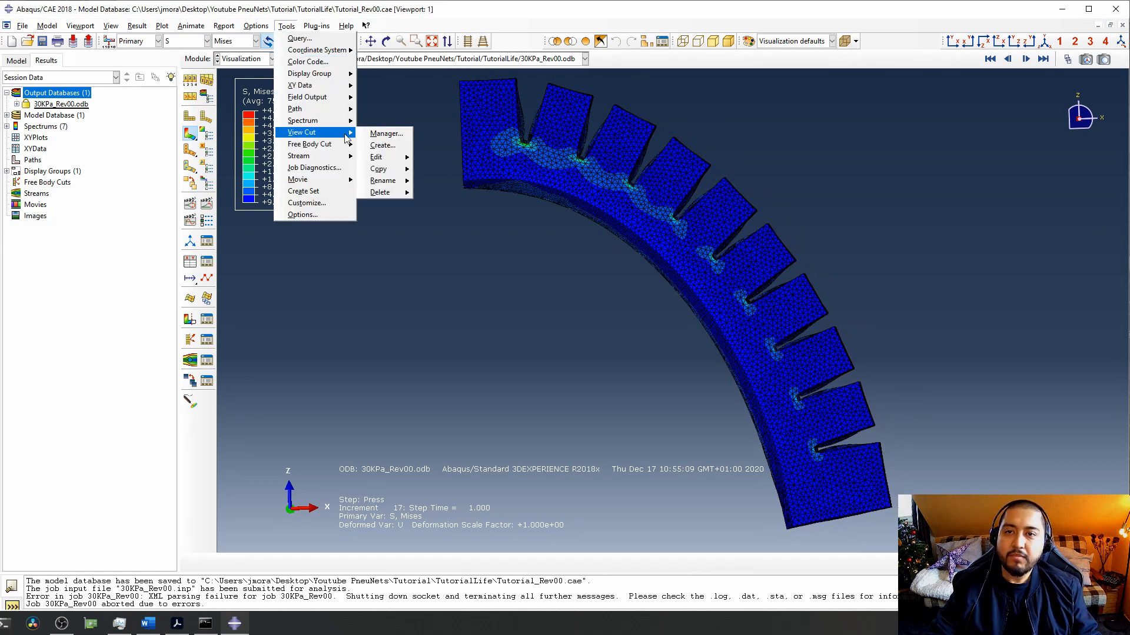
pyautogui.click(386, 133)
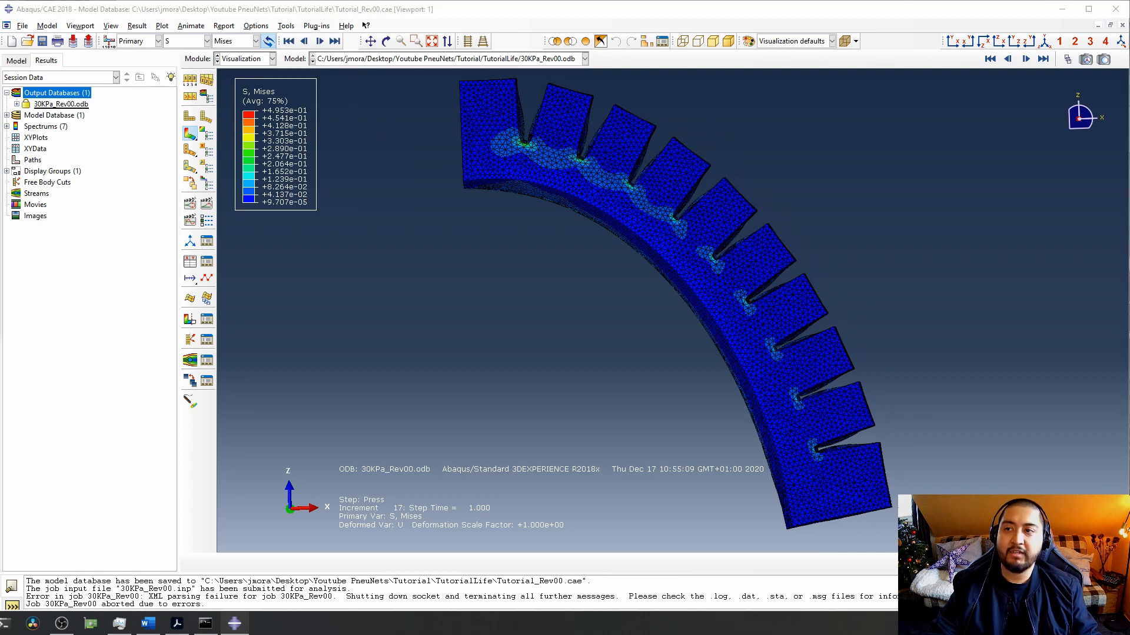
pyautogui.moveTo(768, 147); pyautogui.dragTo(988, 147)
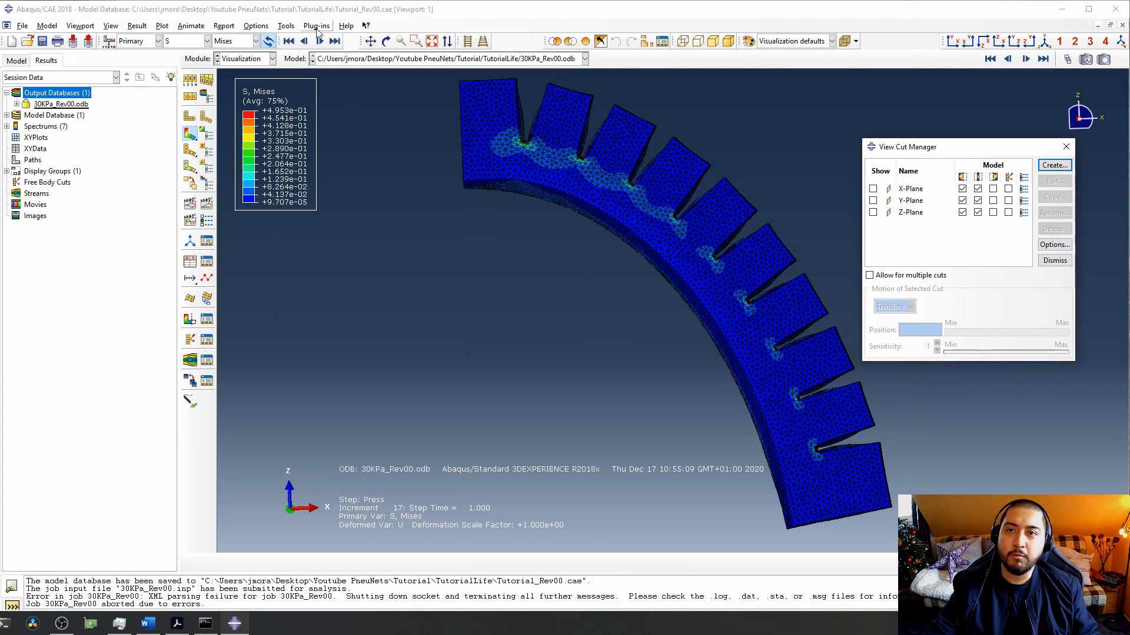
pyautogui.click(286, 26)
pyautogui.moveTo(330, 132)
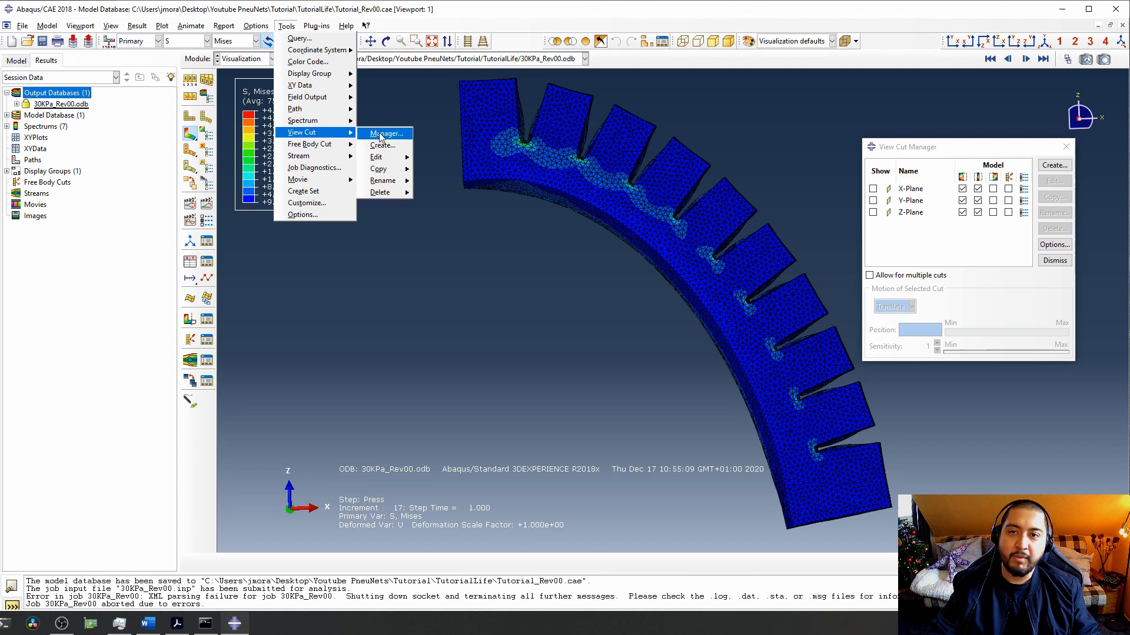
pyautogui.click(914, 157)
pyautogui.click(913, 145)
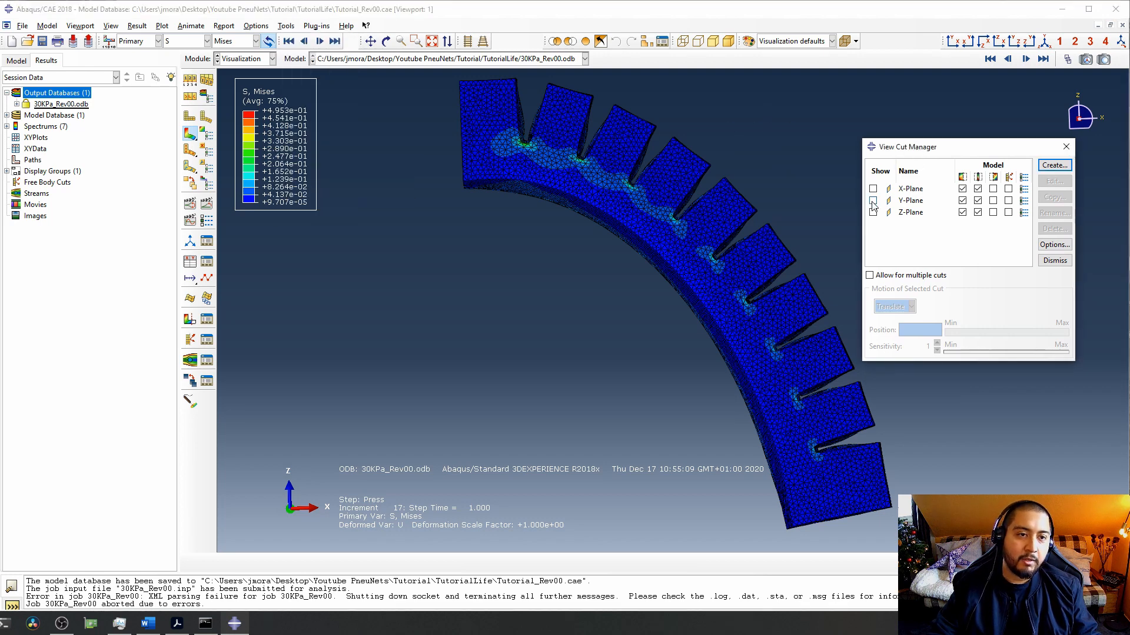
# Enable the Y-Plane view cut, showing the model on and above the cut and hiding the part below it.
pyautogui.click(873, 201)
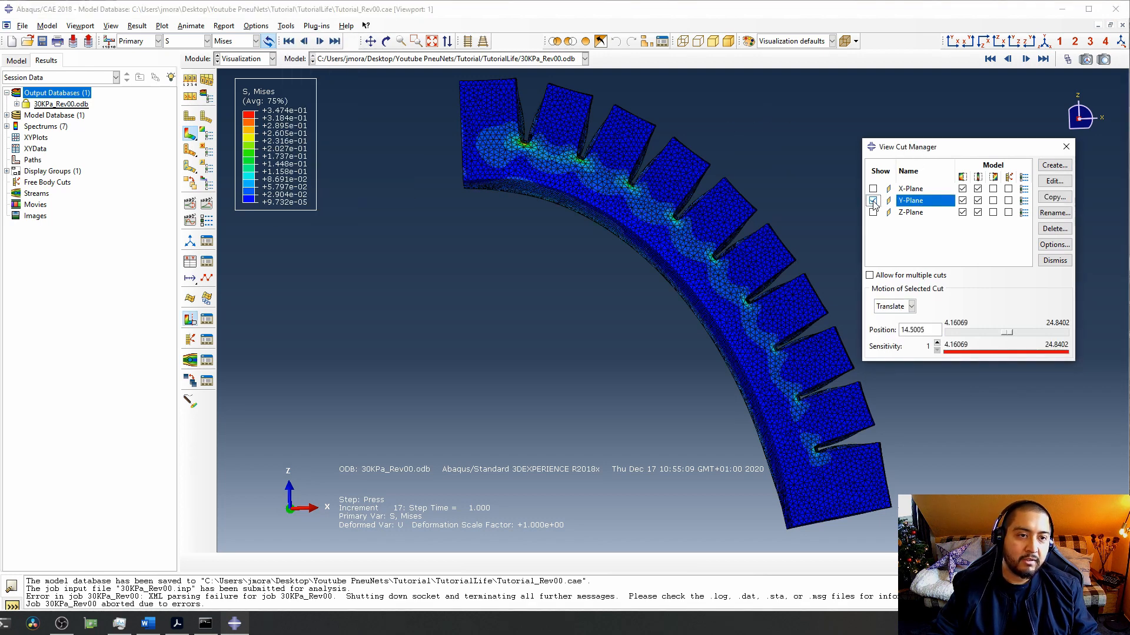
pyautogui.click(993, 201)
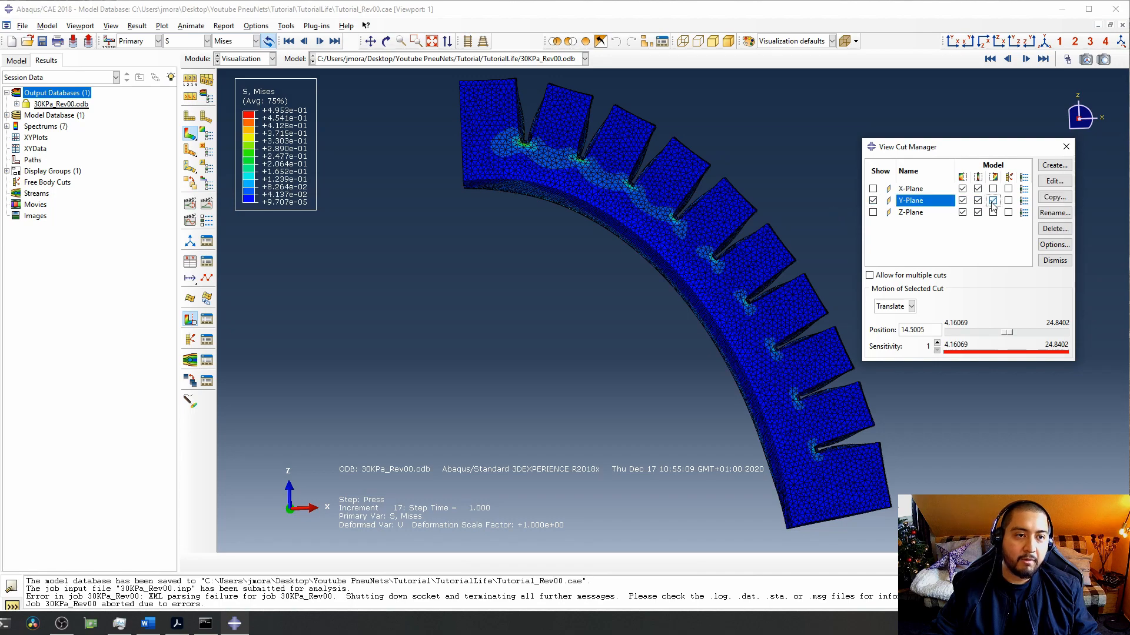
pyautogui.click(962, 201)
# Examine the Mises stress distribution inside the sectioned air chambers and along the connecting channel.
pyautogui.scroll(5, 822, 214)
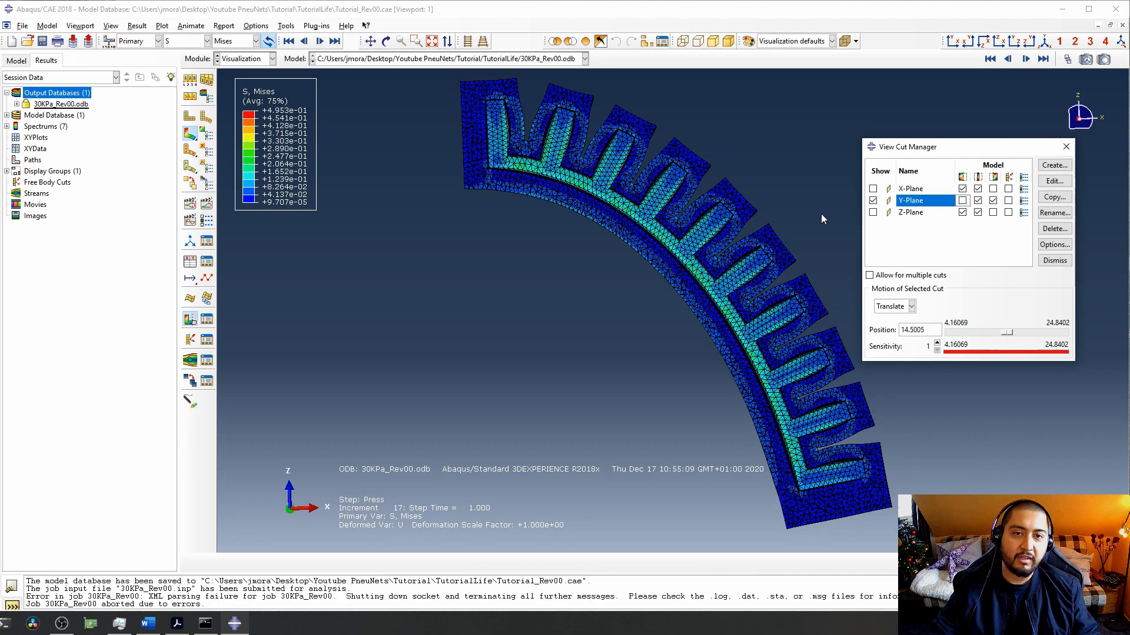
pyautogui.scroll(4, 817, 214)
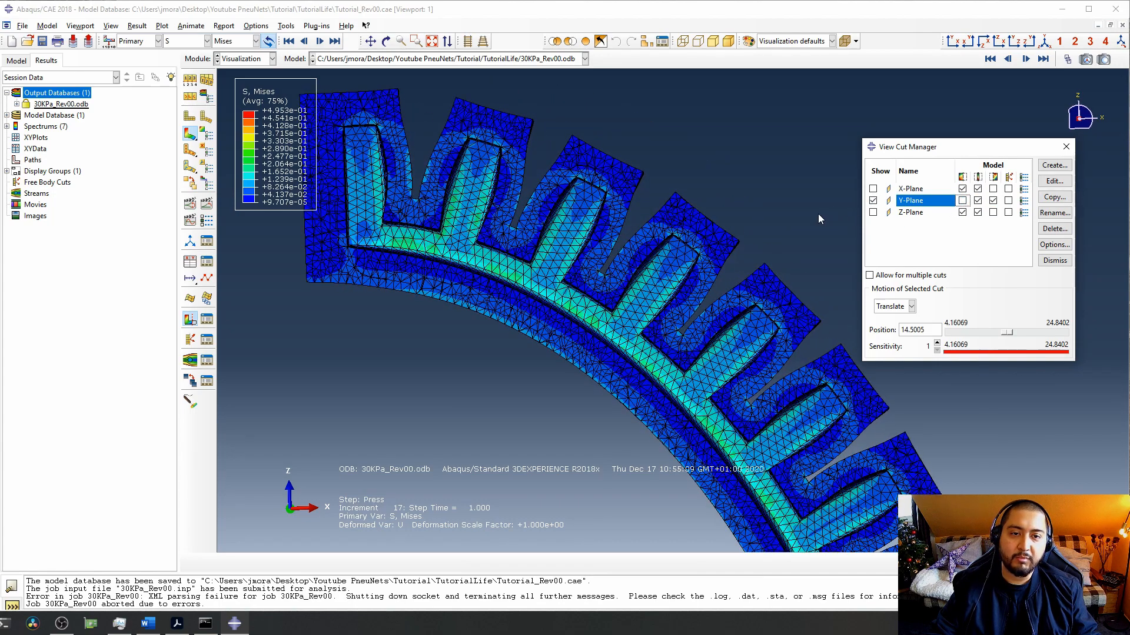
pyautogui.scroll(4, 818, 212)
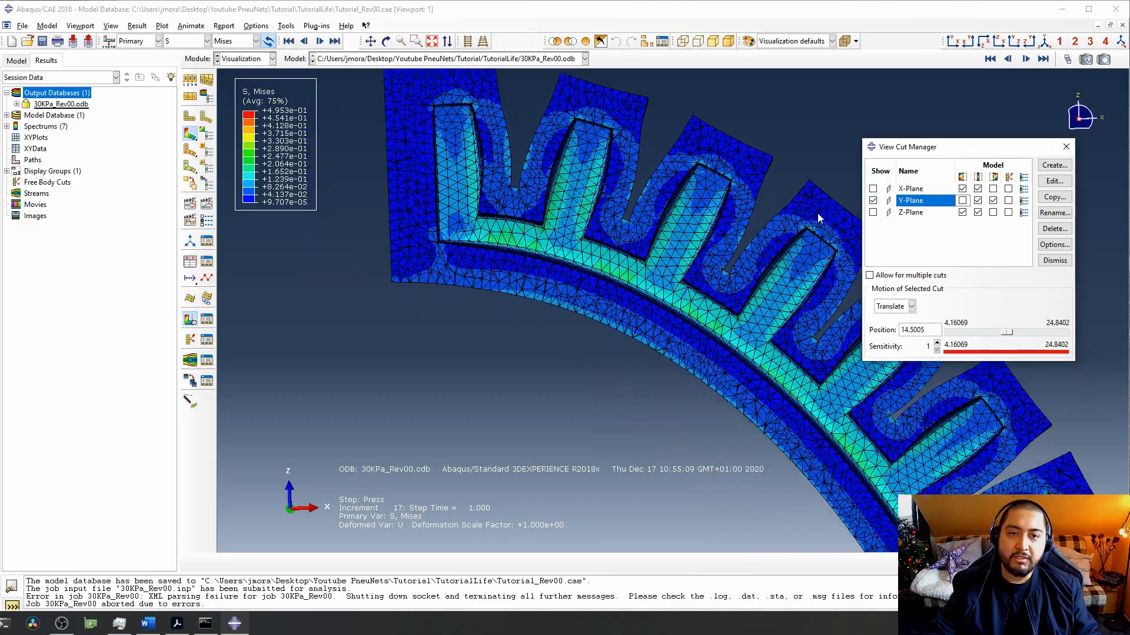
pyautogui.scroll(5, 766, 218)
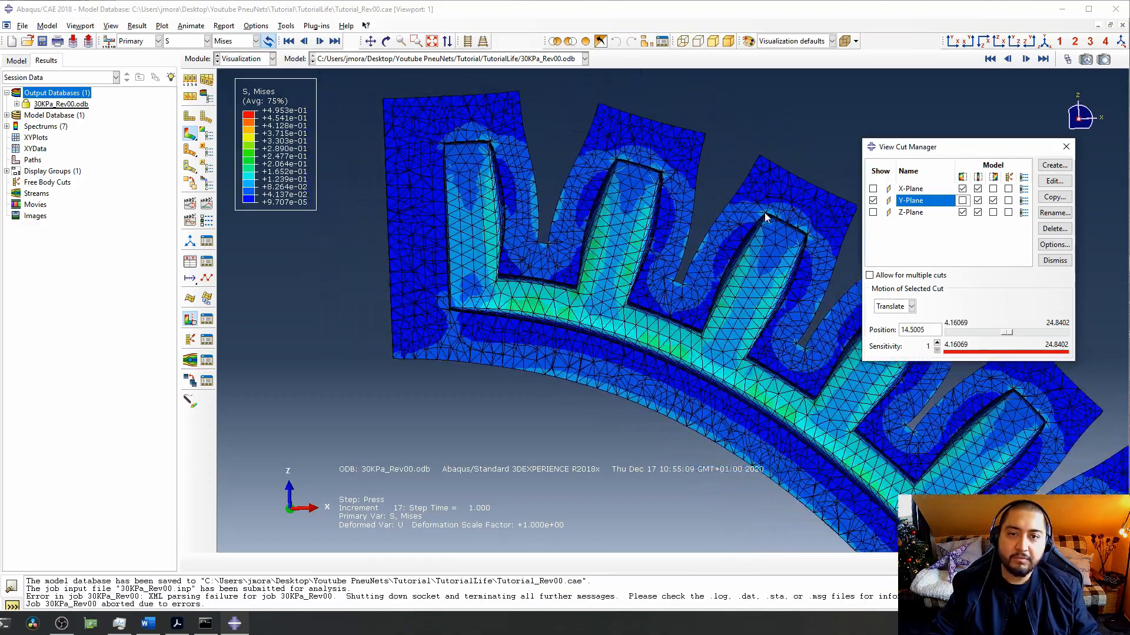
pyautogui.scroll(3, 764, 213)
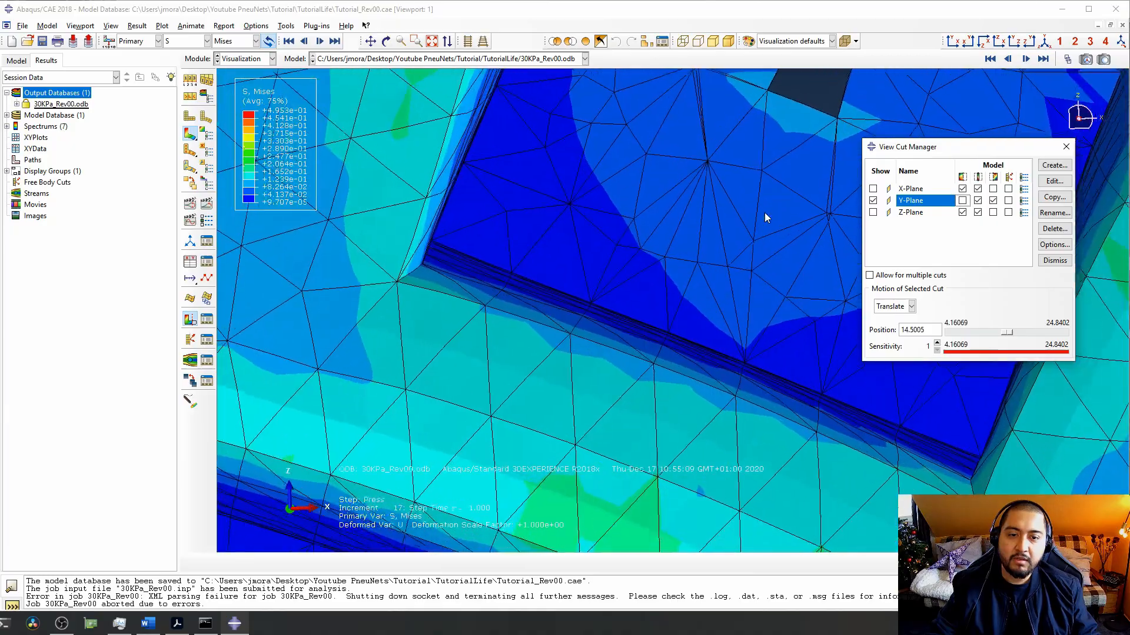
pyautogui.scroll(-3, 764, 213)
pyautogui.keyDown('ctrl'); pyautogui.keyDown('alt'); pyautogui.moveTo(620, 235); pyautogui.dragTo(704, 237, button='middle'); pyautogui.keyUp('alt'); pyautogui.keyUp('ctrl')
pyautogui.scroll(-5, 596, 282)
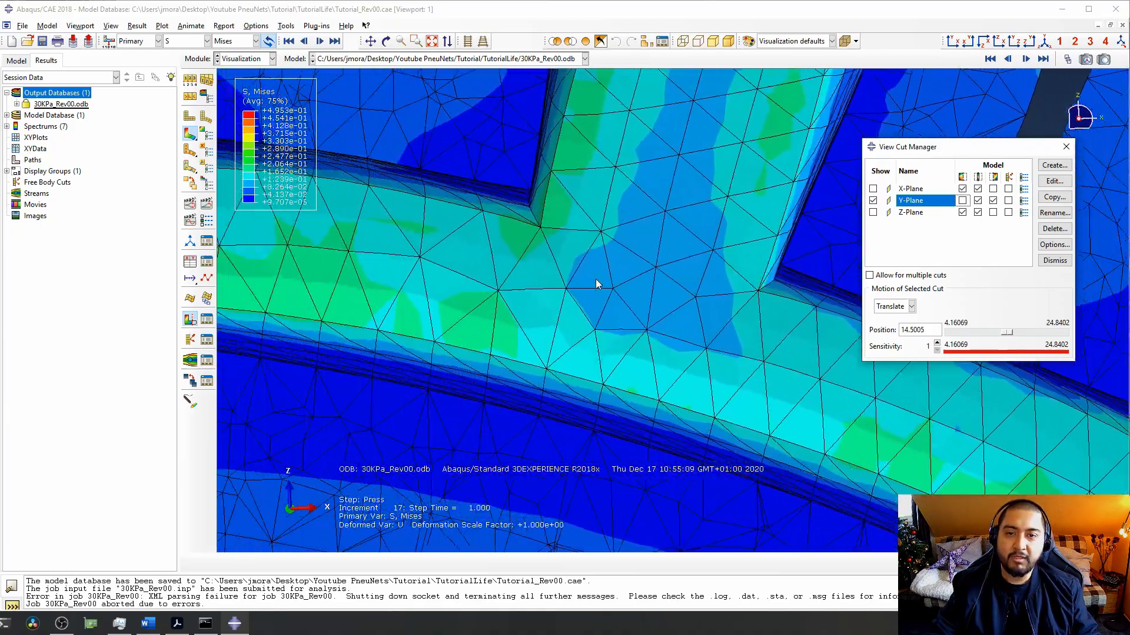
# Examine the Mises stresses on the sectioned walls of the first chambers and the gaps between them from an oblique angle.
pyautogui.scroll(3, 596, 281)
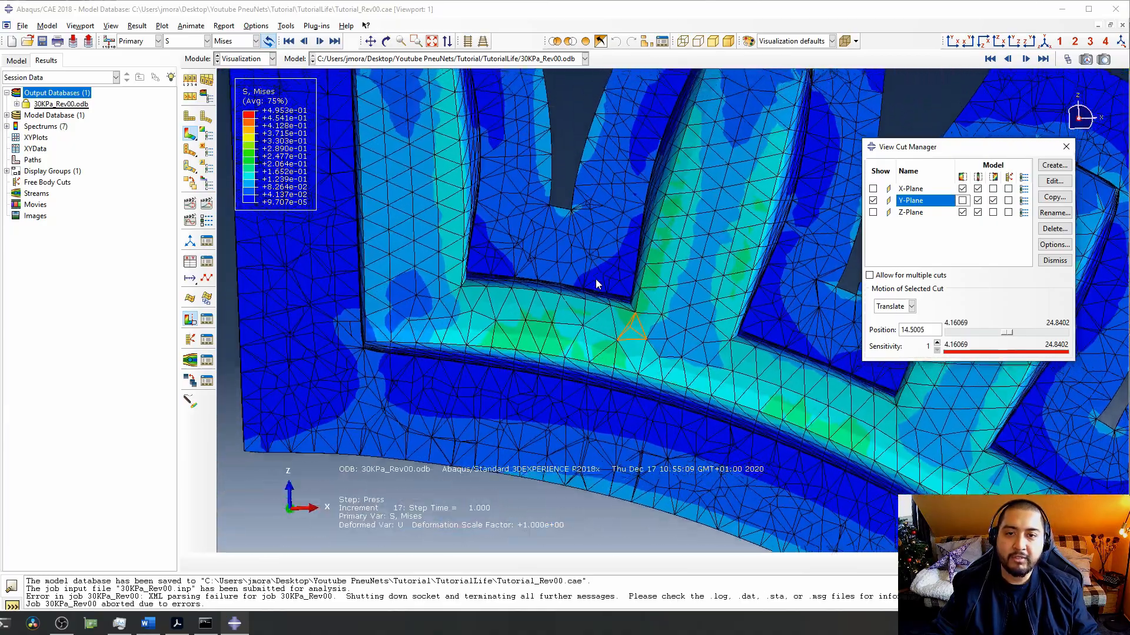
pyautogui.keyDown('ctrl'); pyautogui.keyDown('alt'); pyautogui.moveTo(593, 282); pyautogui.dragTo(657, 252); pyautogui.keyUp('alt'); pyautogui.keyUp('ctrl')
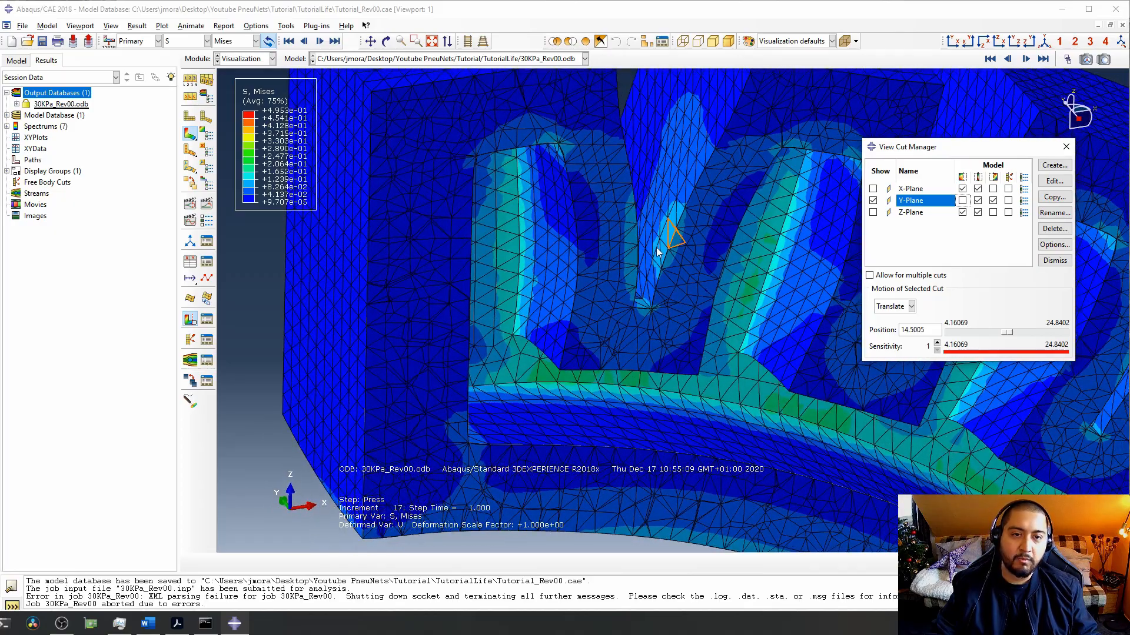
pyautogui.scroll(3, 656, 241)
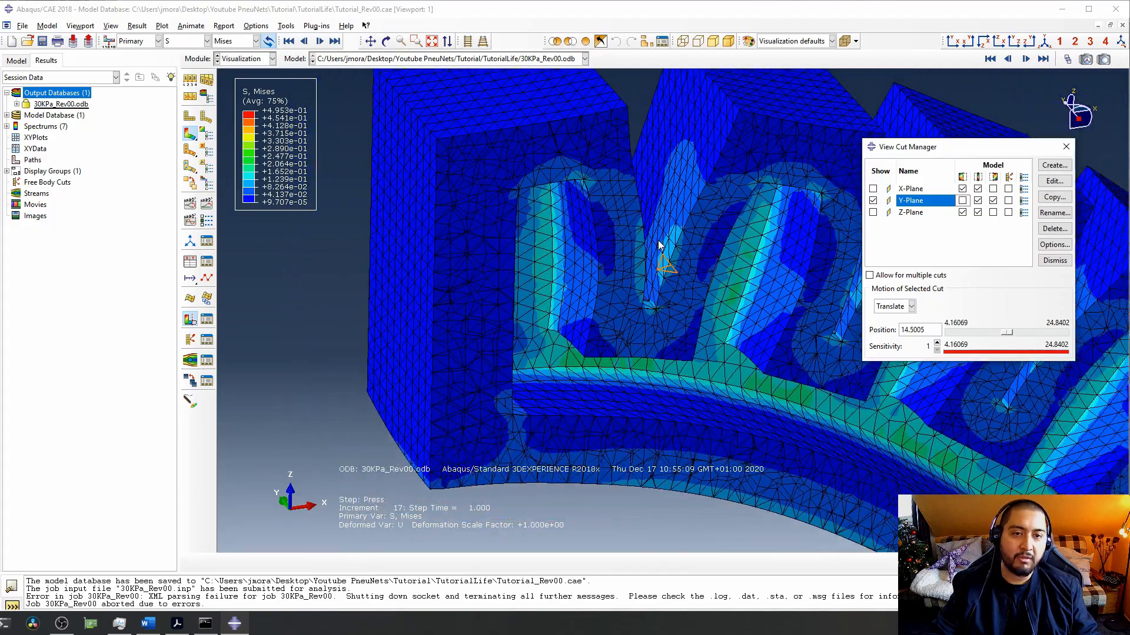
pyautogui.keyDown('ctrl'); pyautogui.keyDown('alt'); pyautogui.moveTo(667, 329); pyautogui.dragTo(659, 242, button='middle'); pyautogui.keyUp('alt'); pyautogui.keyUp('ctrl')
pyautogui.scroll(5, 659, 244)
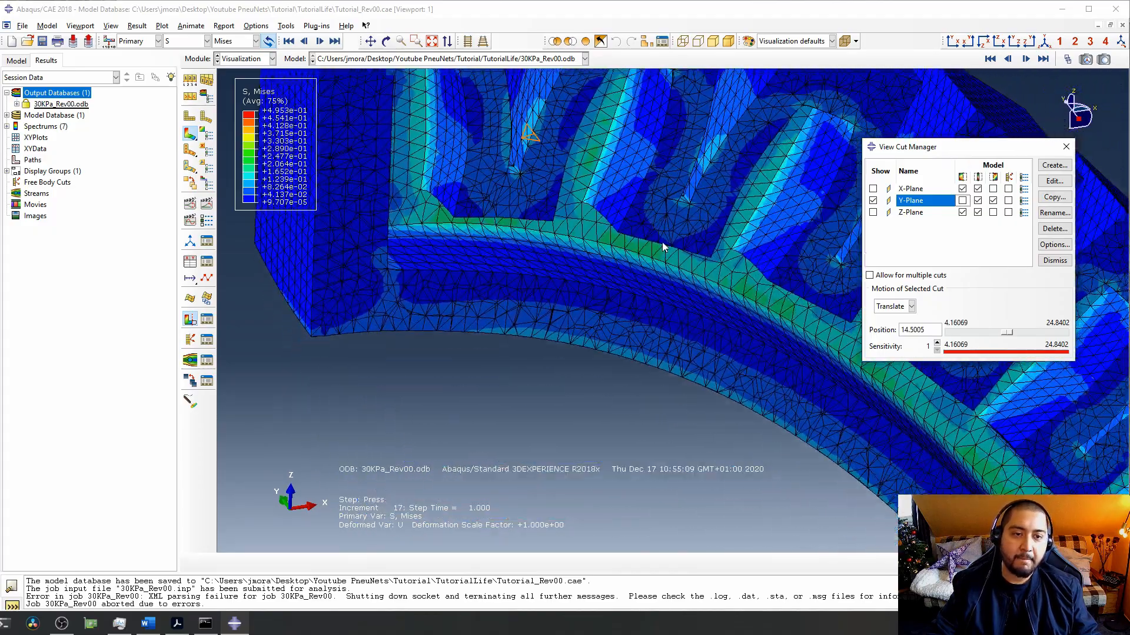
# View the whole sectioned actuator square to the X-Z plane to inspect its bent shape and overall stress distribution.
pyautogui.click(1011, 41)
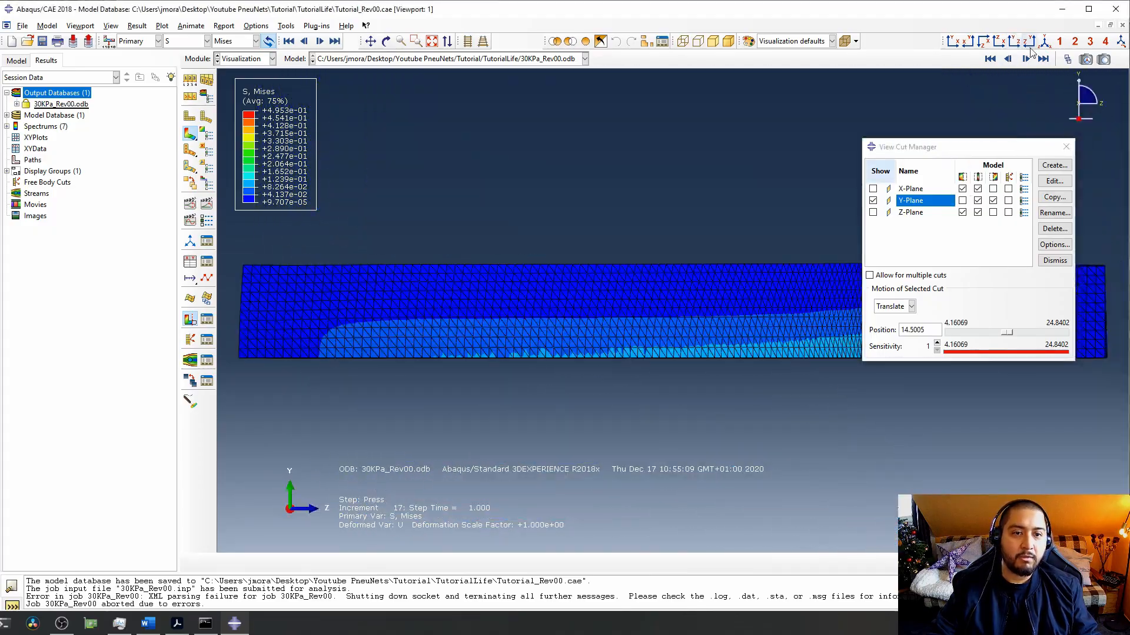
pyautogui.click(998, 41)
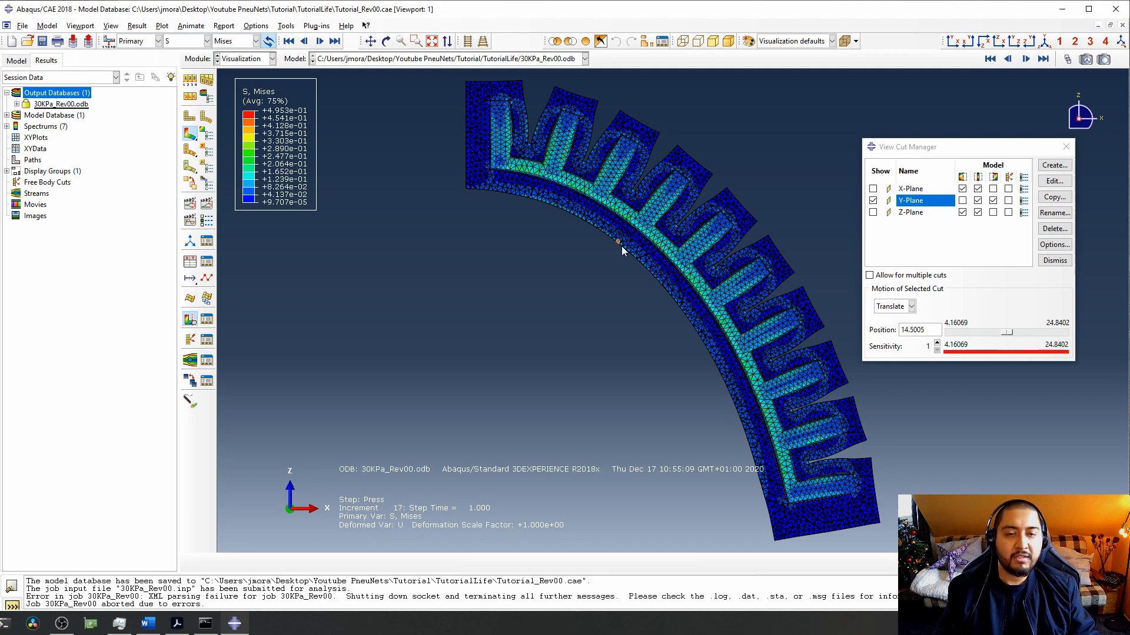
pyautogui.press('Right')
pyautogui.press('Right')
pyautogui.press('Right')
pyautogui.press('Right')
pyautogui.press('Right')
pyautogui.press('Right')
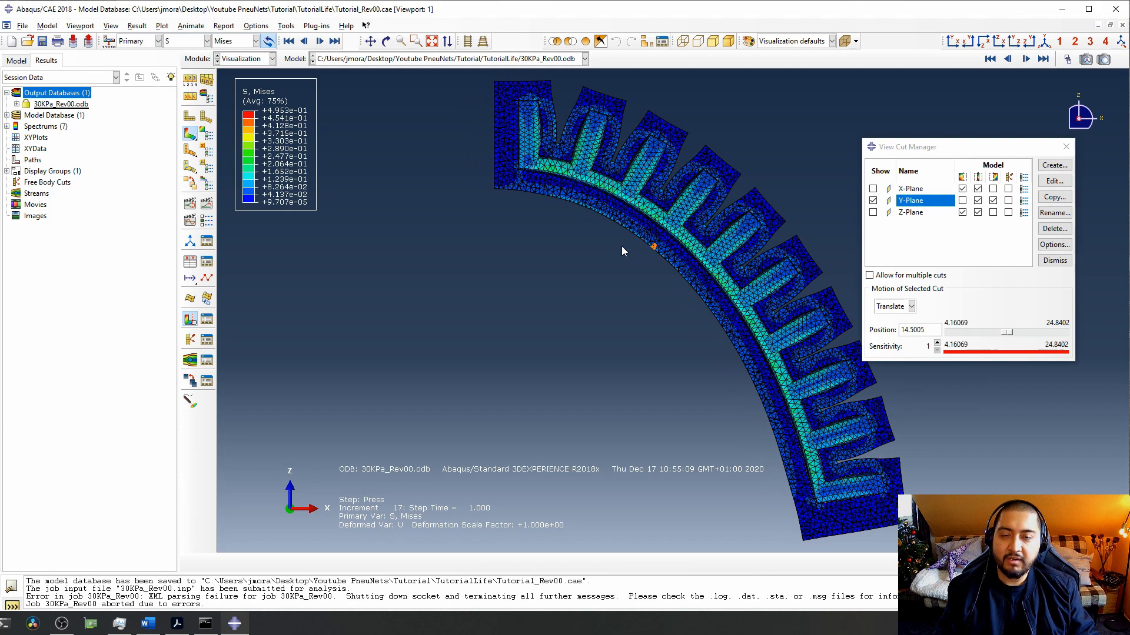